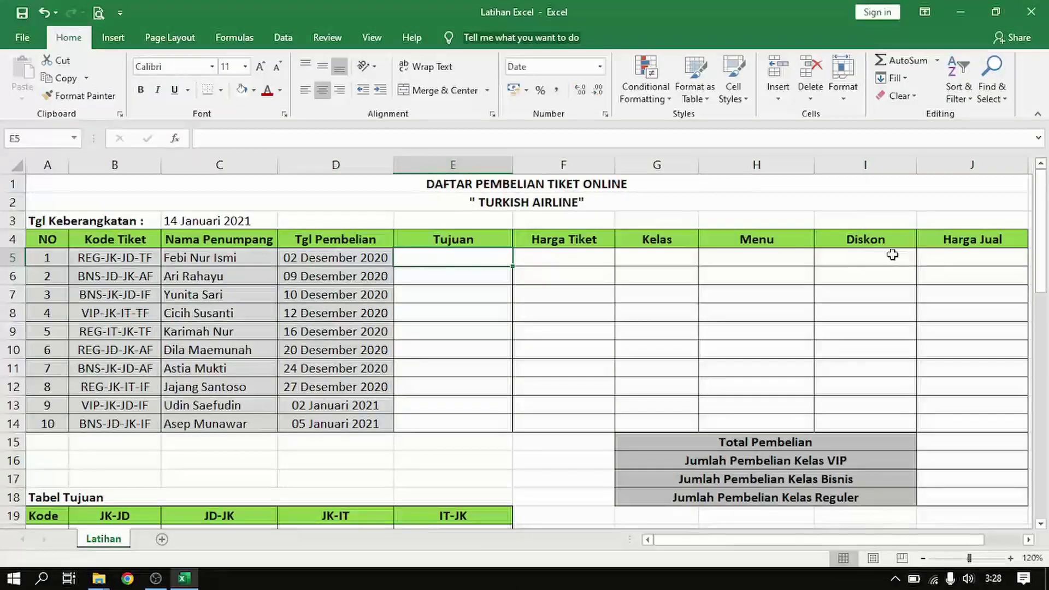
# Examine the ticket purchase list and the Tabel Tujuan, Tabel Kelas and Tabel Menu Makanan reference tables
pyautogui.click(971, 266)
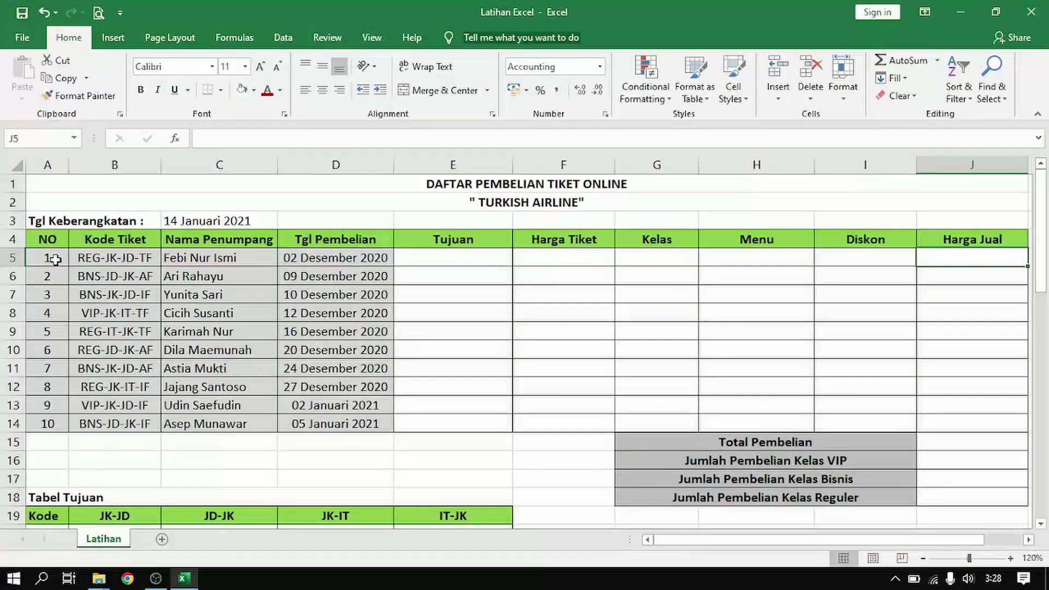
pyautogui.moveTo(55, 259); pyautogui.dragTo(323, 419)
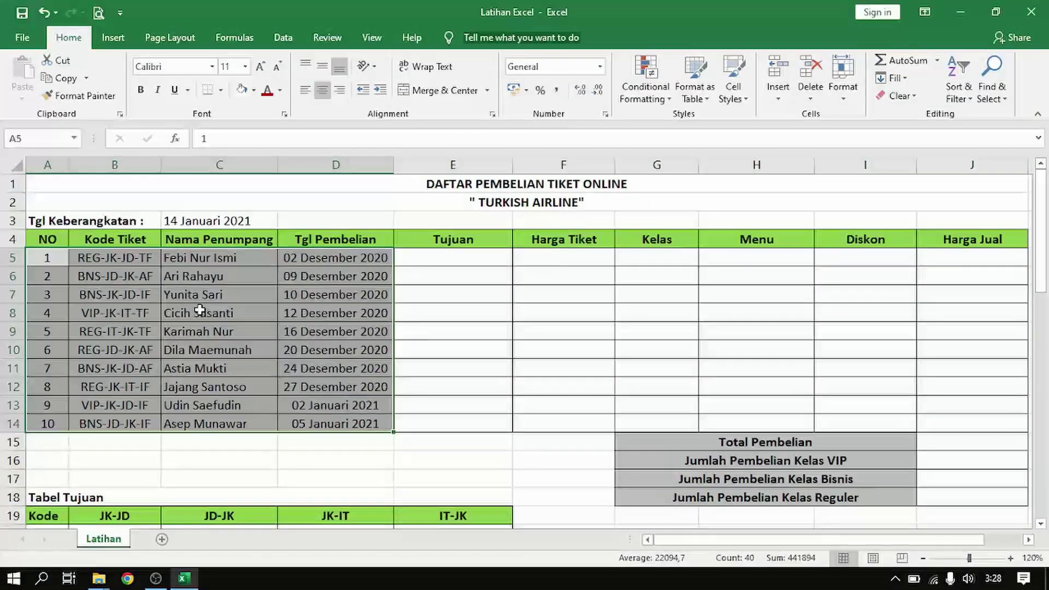
pyautogui.click(210, 315)
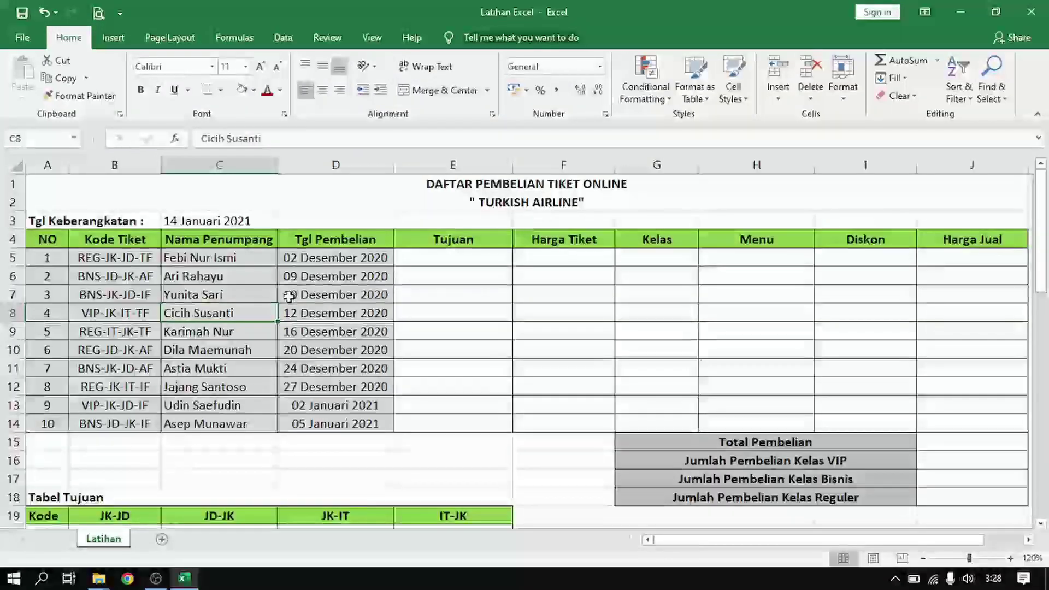
pyautogui.scroll(-3, 279, 315)
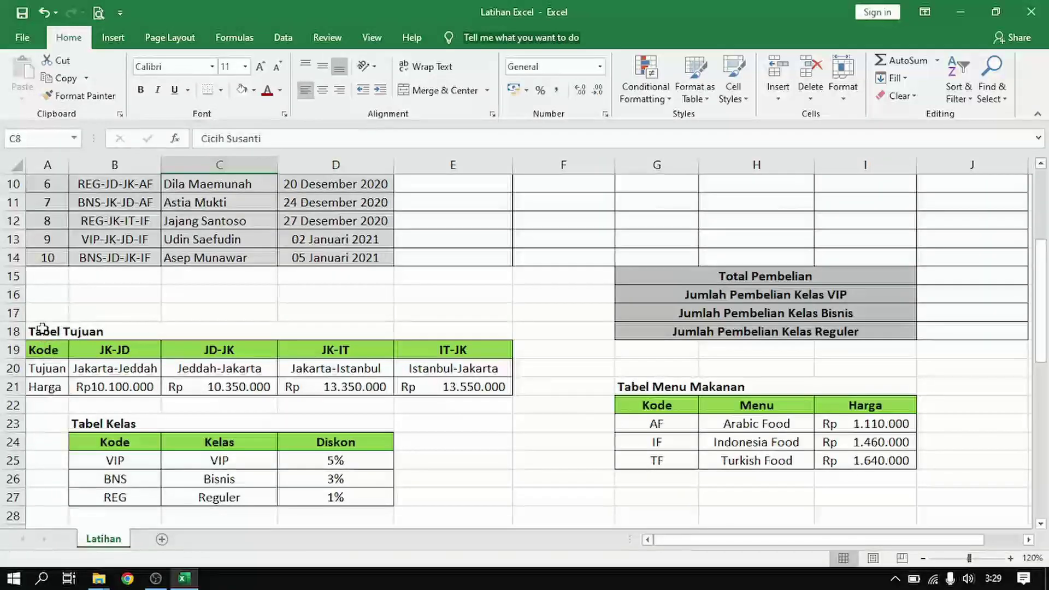
pyautogui.click(54, 367)
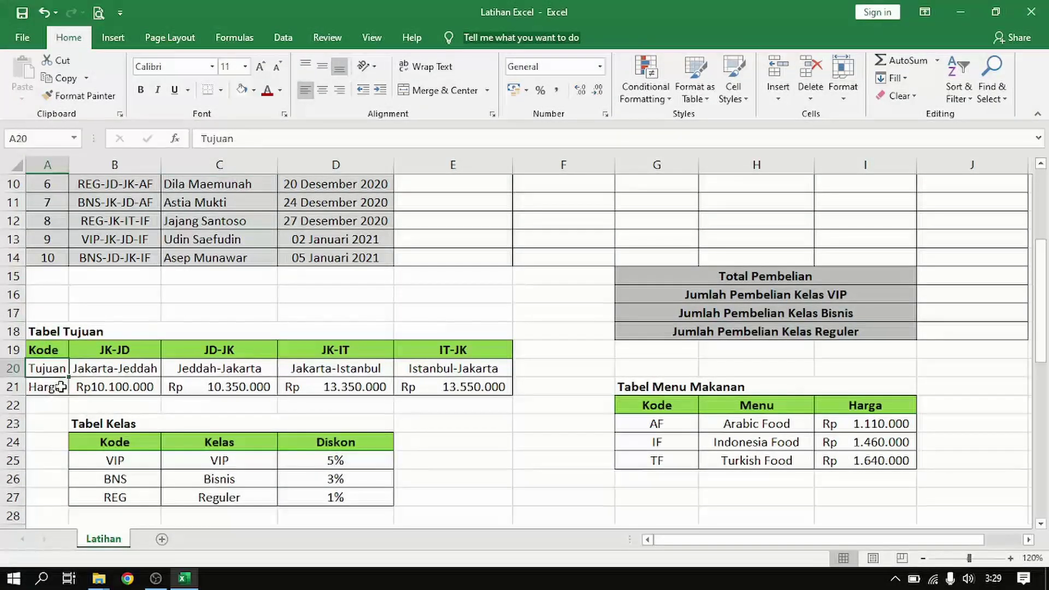
pyautogui.click(60, 387)
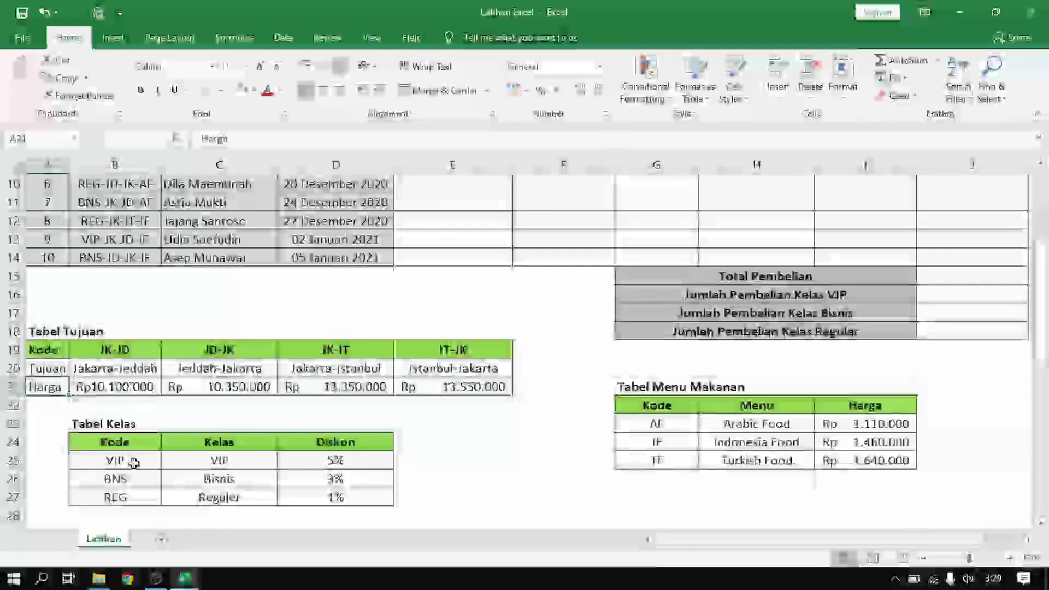
pyautogui.click(138, 491)
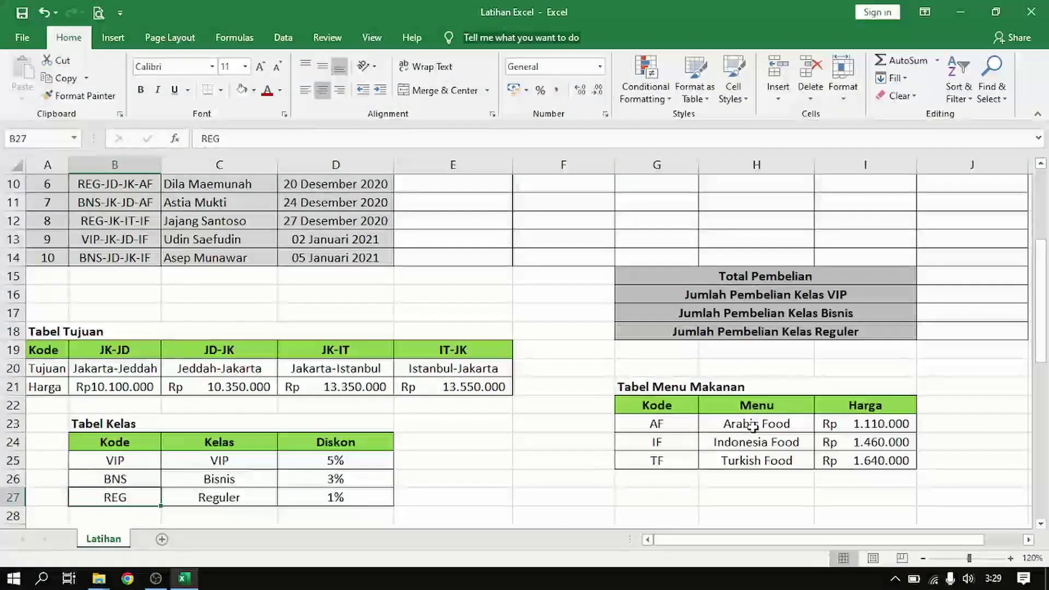
pyautogui.click(855, 421)
pyautogui.moveTo(856, 422); pyautogui.dragTo(857, 461)
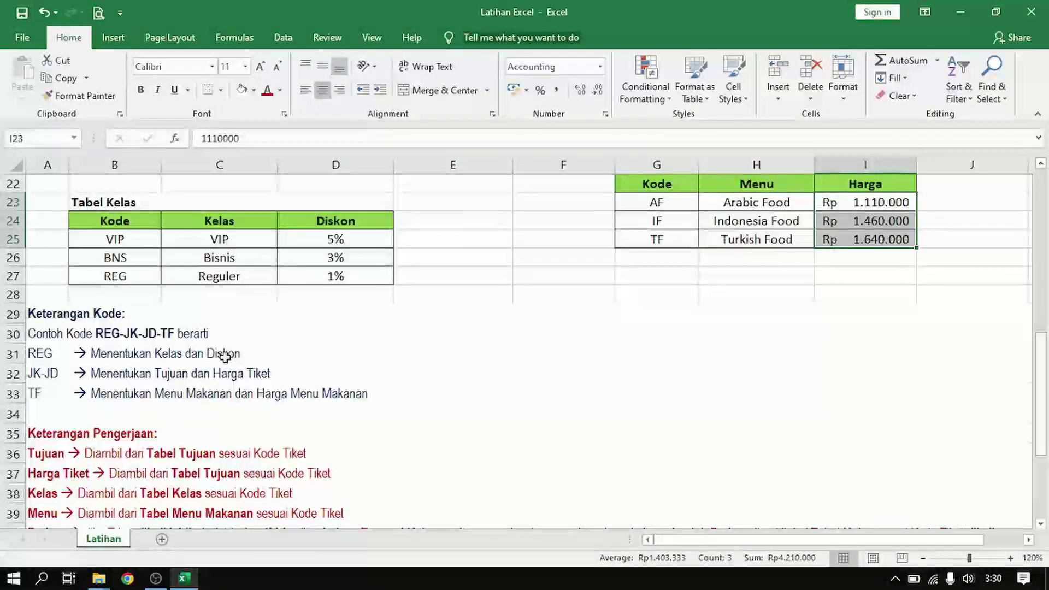
# Read the Keterangan Kode and Keterangan Pengerjaan notes and compare the Tujuan rule with the ticket codes and Tabel Tujuan
pyautogui.scroll(-1, 225, 357)
pyautogui.scroll(-2, 225, 357)
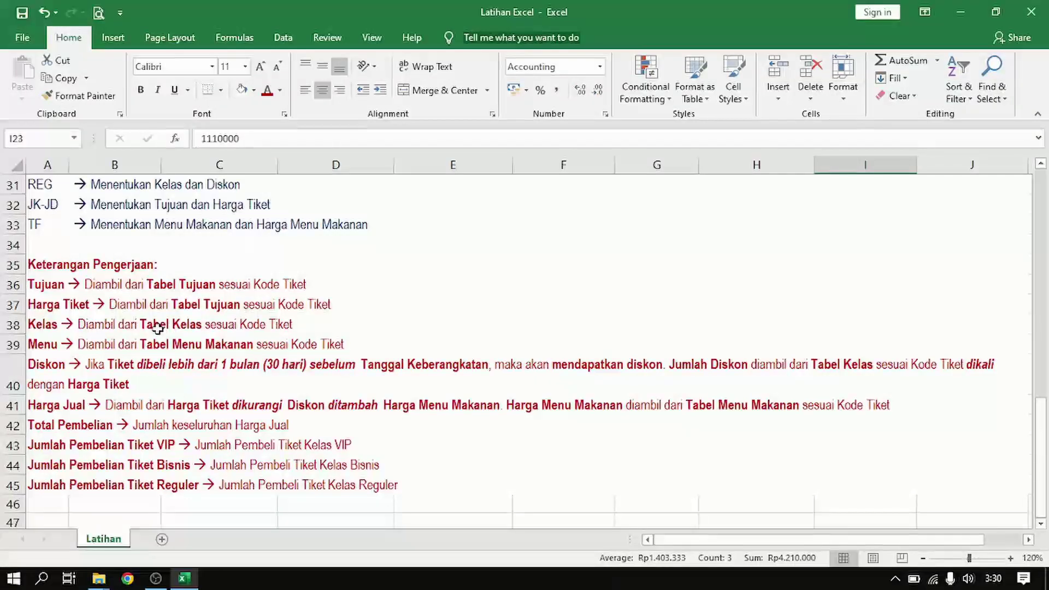
pyautogui.scroll(4, 157, 327)
pyautogui.scroll(4, 157, 325)
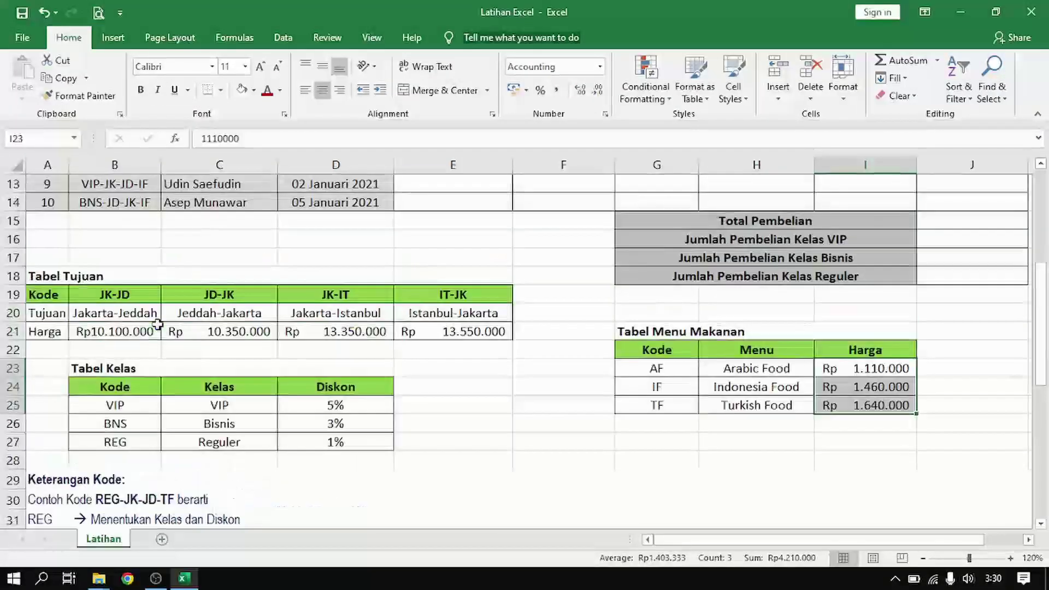
pyautogui.scroll(2, 157, 325)
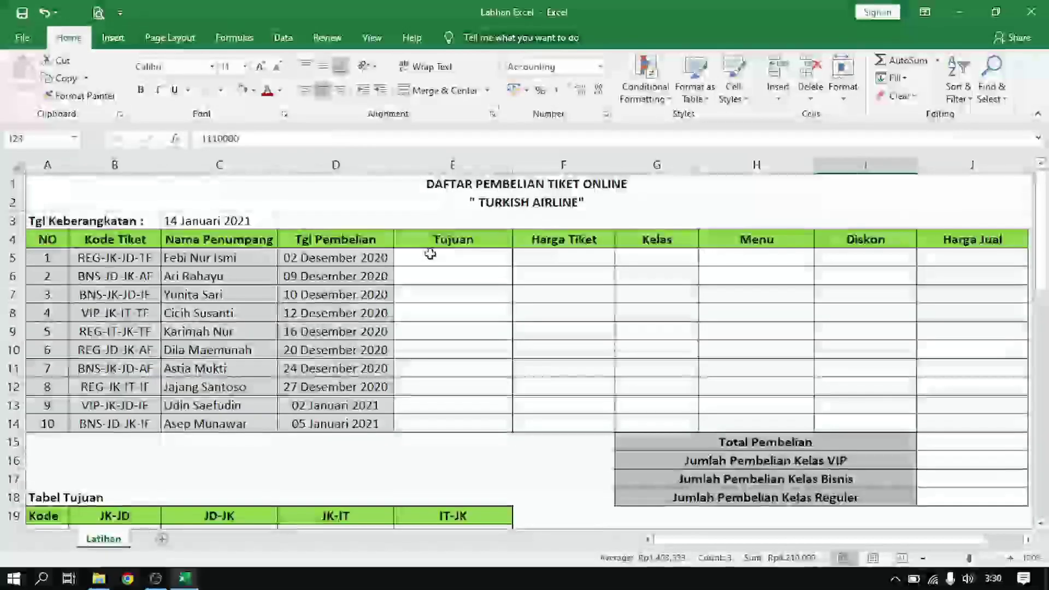
pyautogui.click(430, 253)
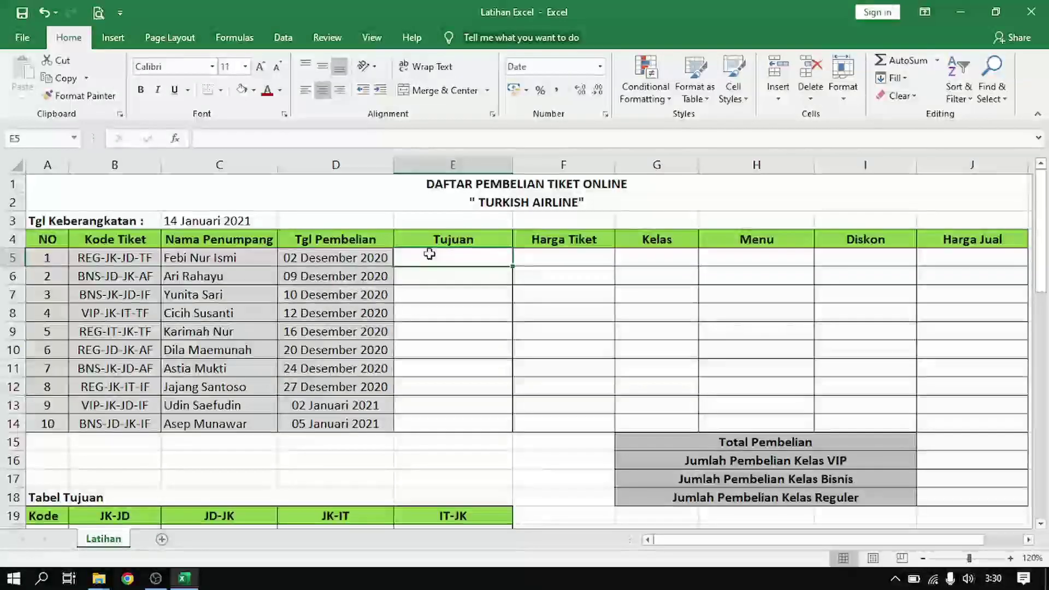
pyautogui.scroll(-9, 120, 366)
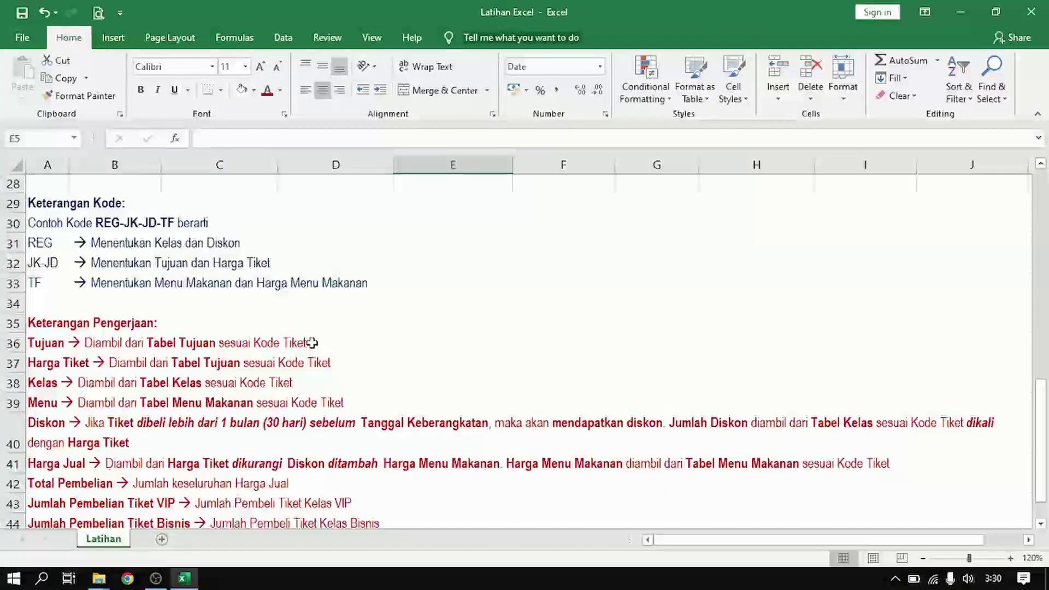
pyautogui.scroll(8, 385, 271)
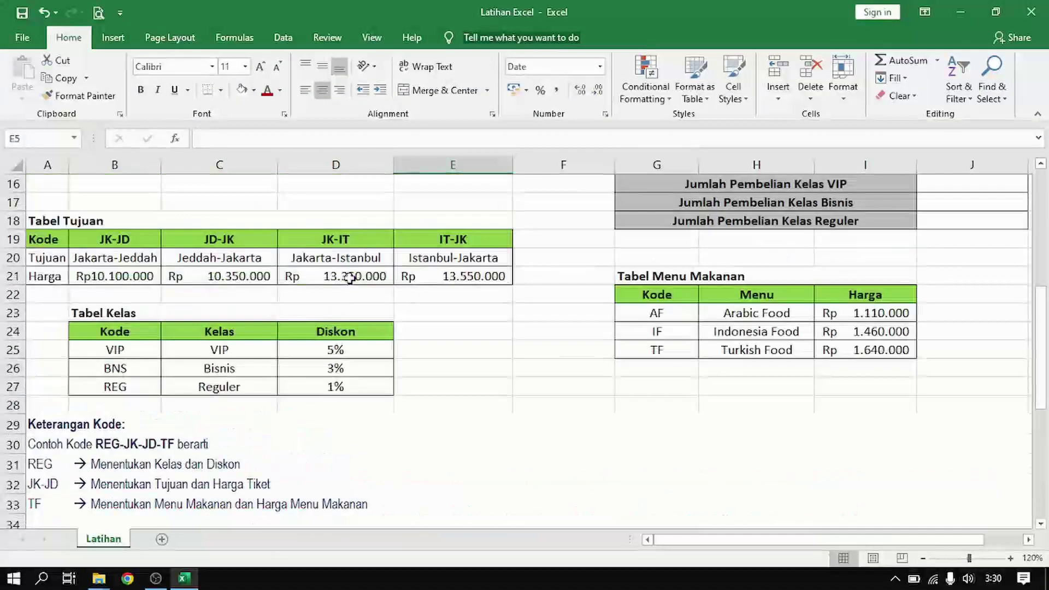
pyautogui.scroll(1, 384, 271)
pyautogui.scroll(-3, 470, 304)
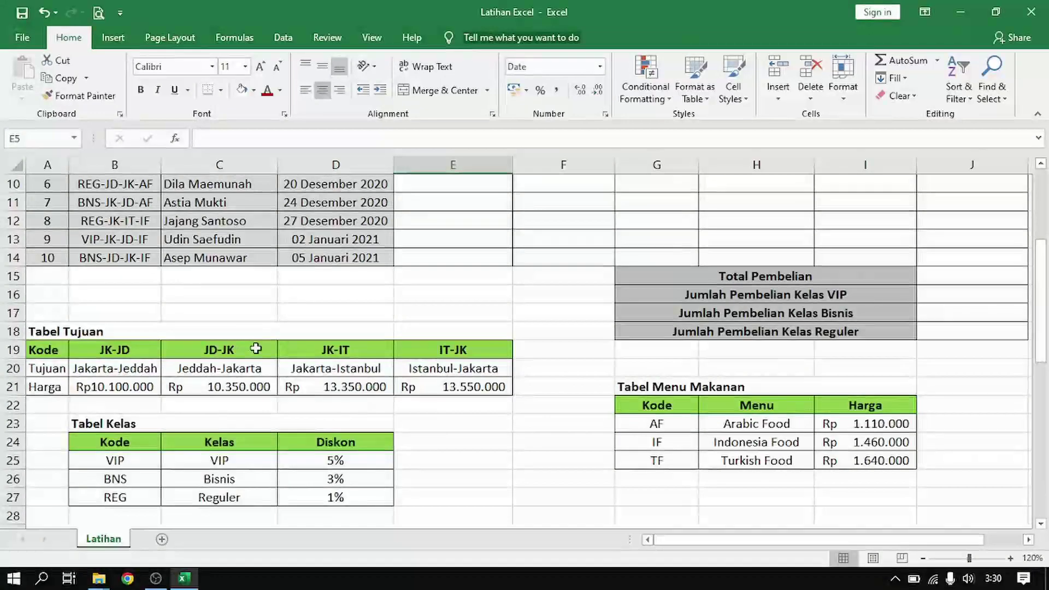
pyautogui.scroll(3, 249, 349)
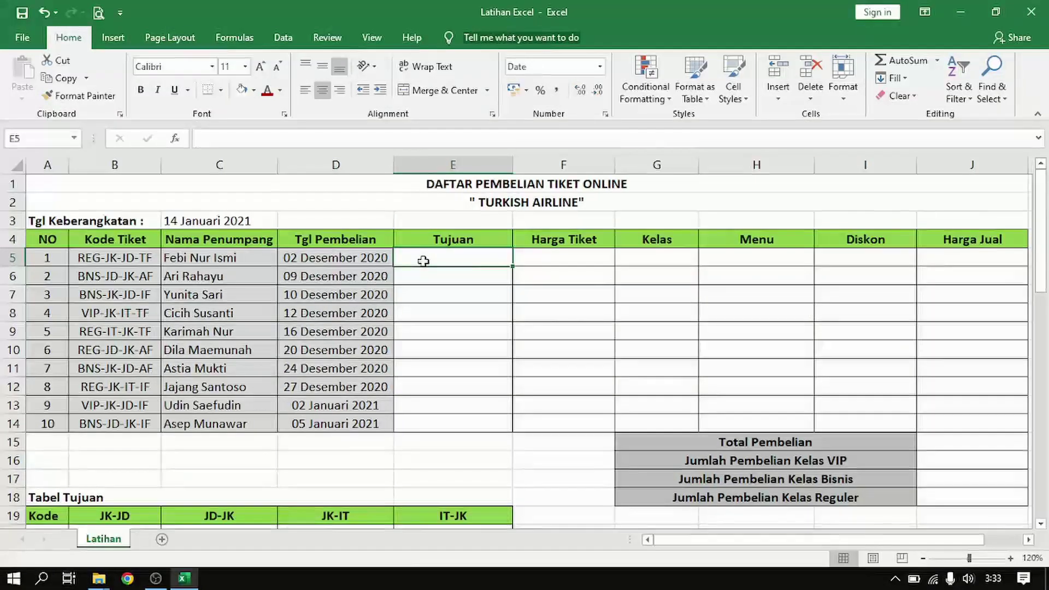
# Examine the horizontal layout of Tabel Tujuan, checking the destination and price under each route code
pyautogui.scroll(-2, 322, 344)
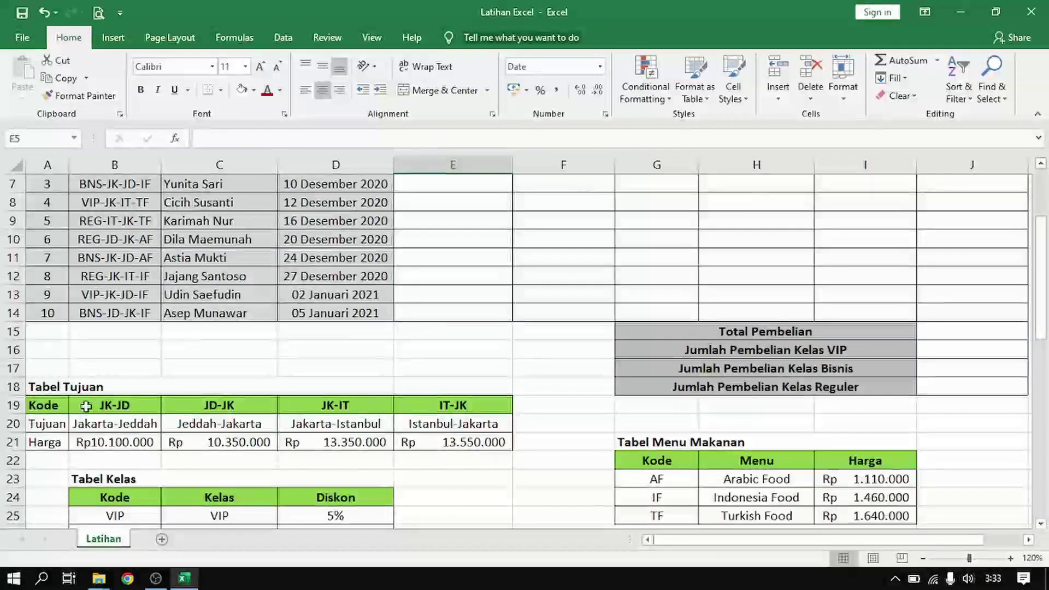
pyautogui.moveTo(48, 405); pyautogui.dragTo(445, 441)
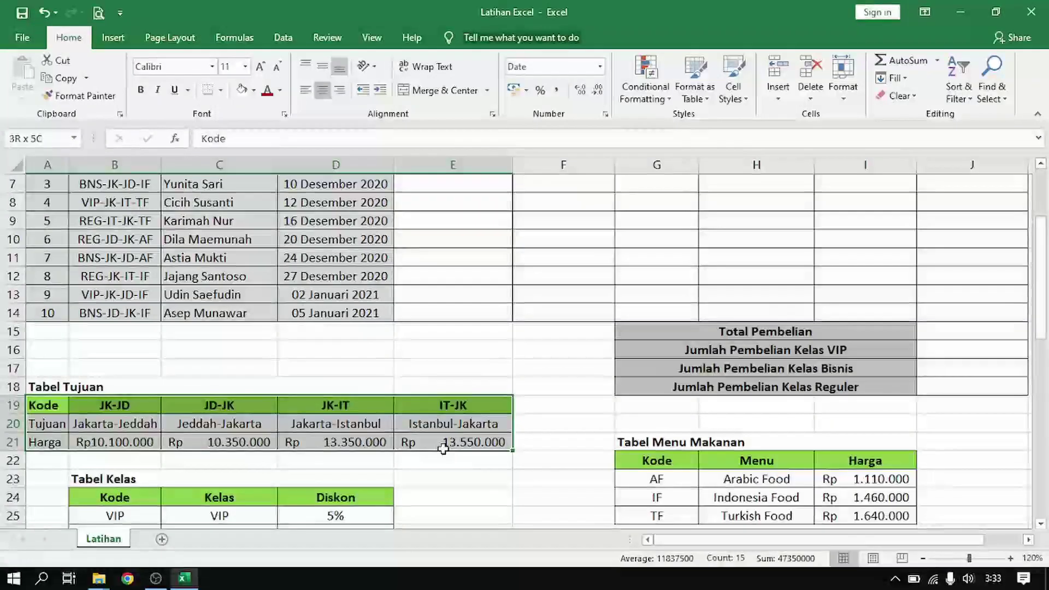
pyautogui.click(192, 411)
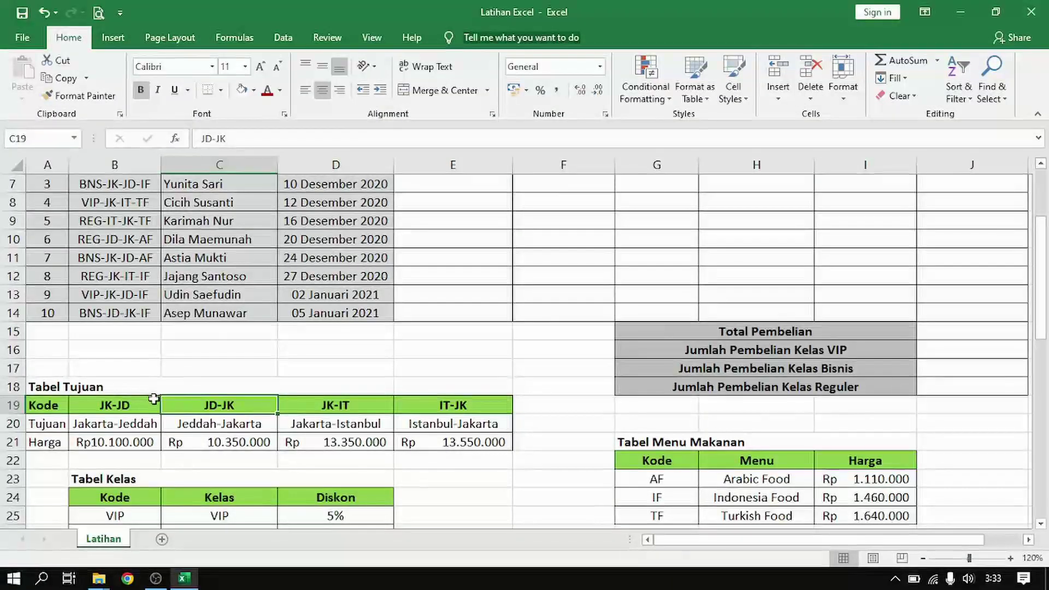
pyautogui.moveTo(137, 404); pyautogui.dragTo(133, 437)
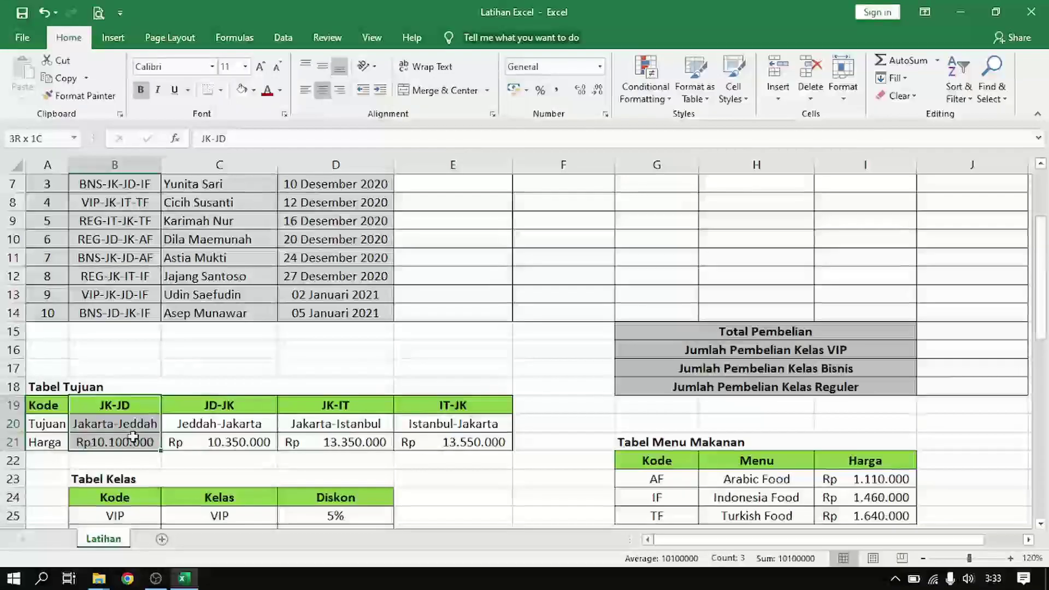
pyautogui.moveTo(218, 404); pyautogui.dragTo(219, 442)
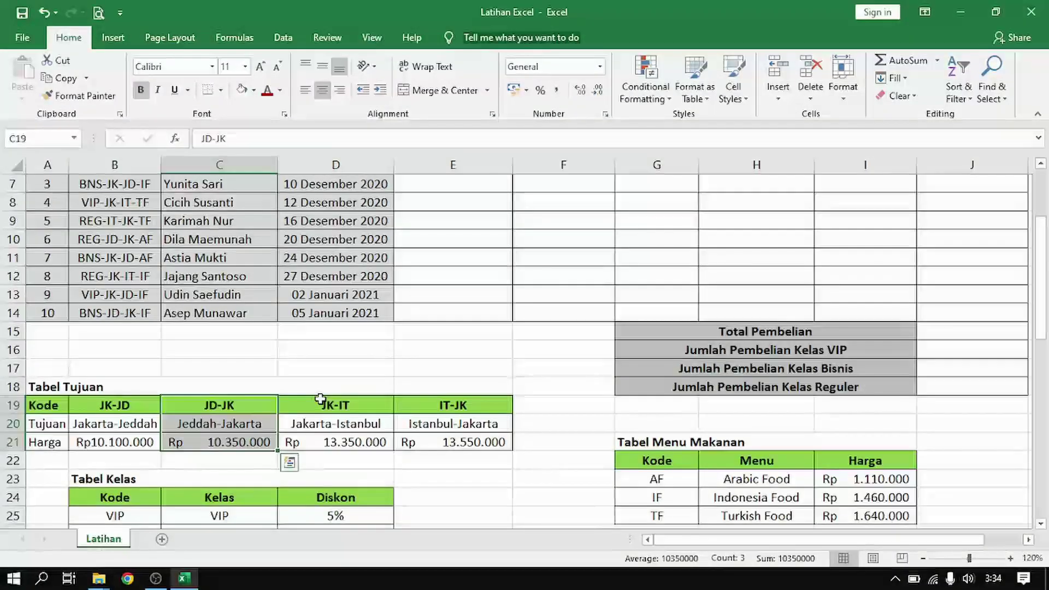
pyautogui.moveTo(320, 399); pyautogui.dragTo(323, 443)
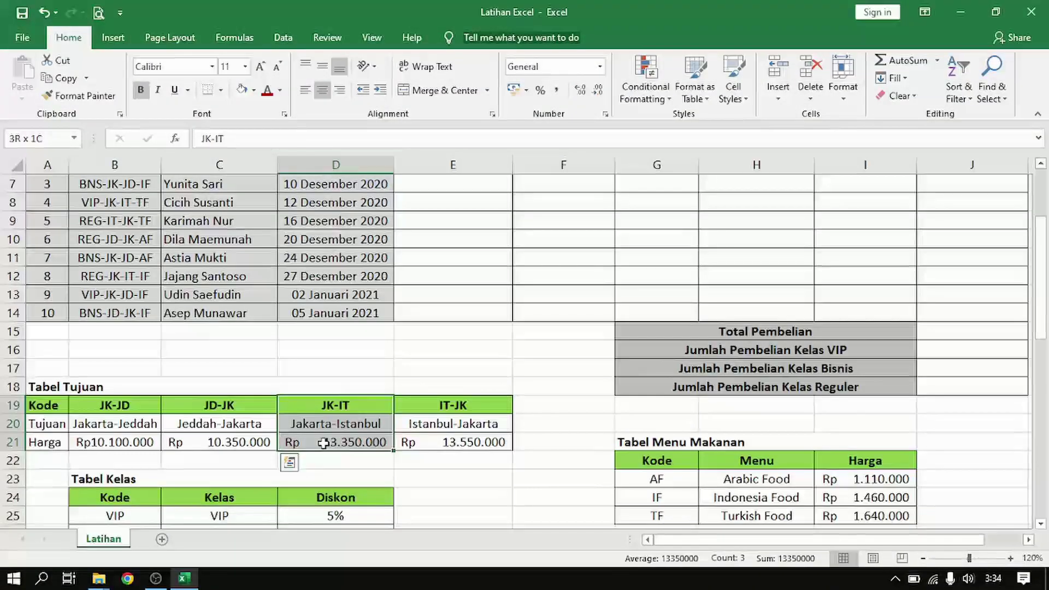
pyautogui.moveTo(418, 407); pyautogui.dragTo(414, 442)
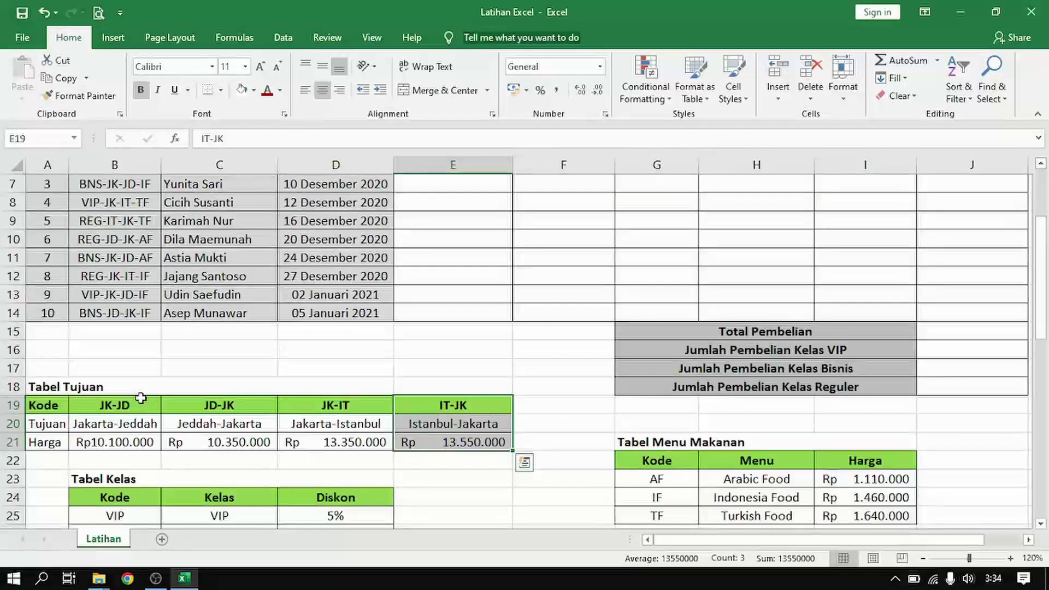
pyautogui.moveTo(141, 401); pyautogui.dragTo(195, 428)
pyautogui.moveTo(331, 406); pyautogui.dragTo(329, 425)
pyautogui.moveTo(426, 406); pyautogui.dragTo(423, 426)
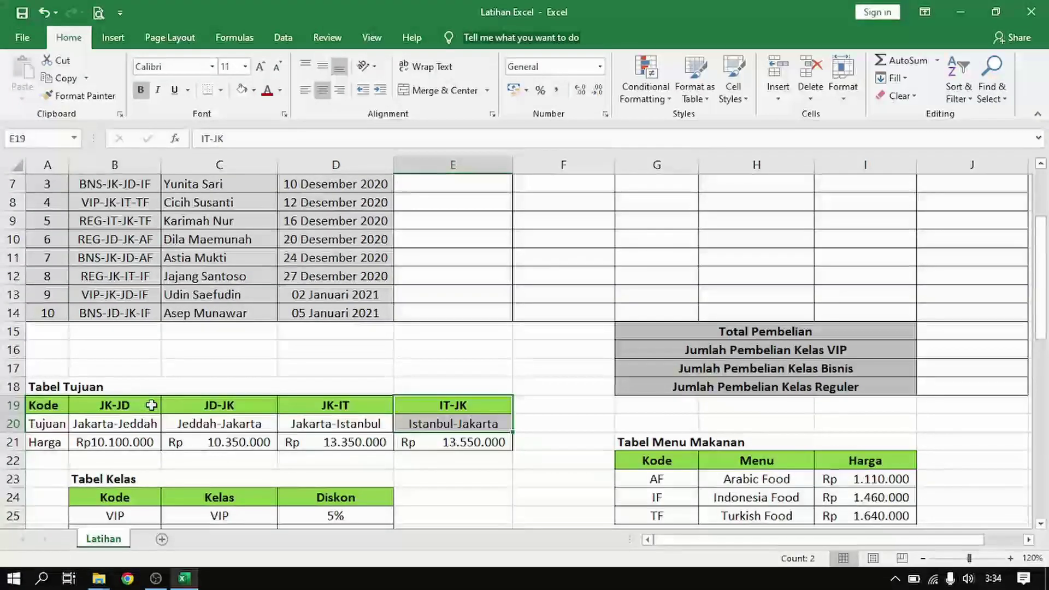
pyautogui.scroll(2, 268, 399)
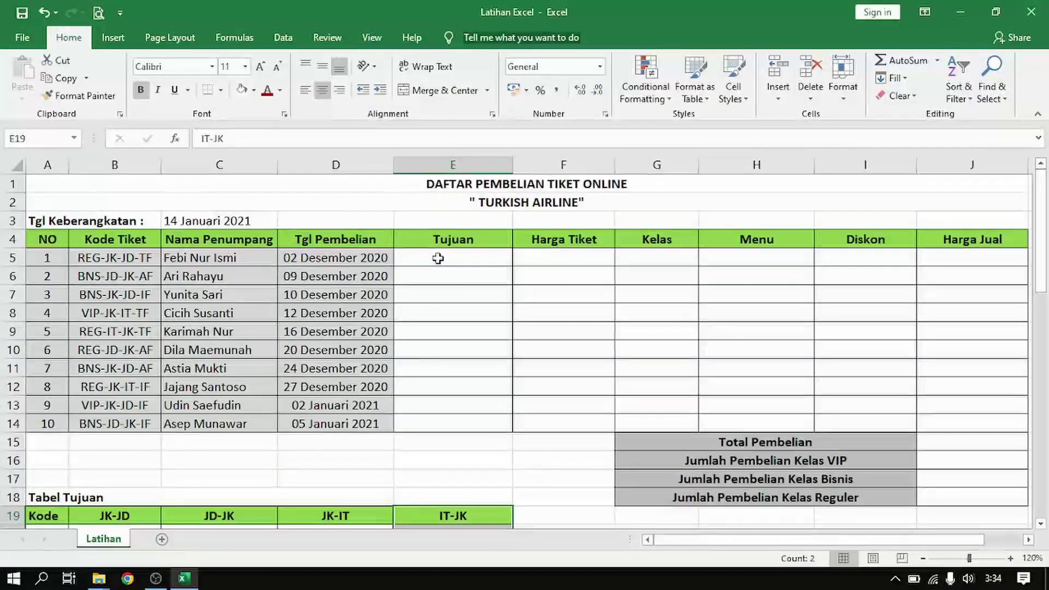
# Insert the HLOOKUP function in Tujuan cell E5 and move its arguments dialog clear of the ticket codes and Tabel Tujuan
pyautogui.click(438, 257)
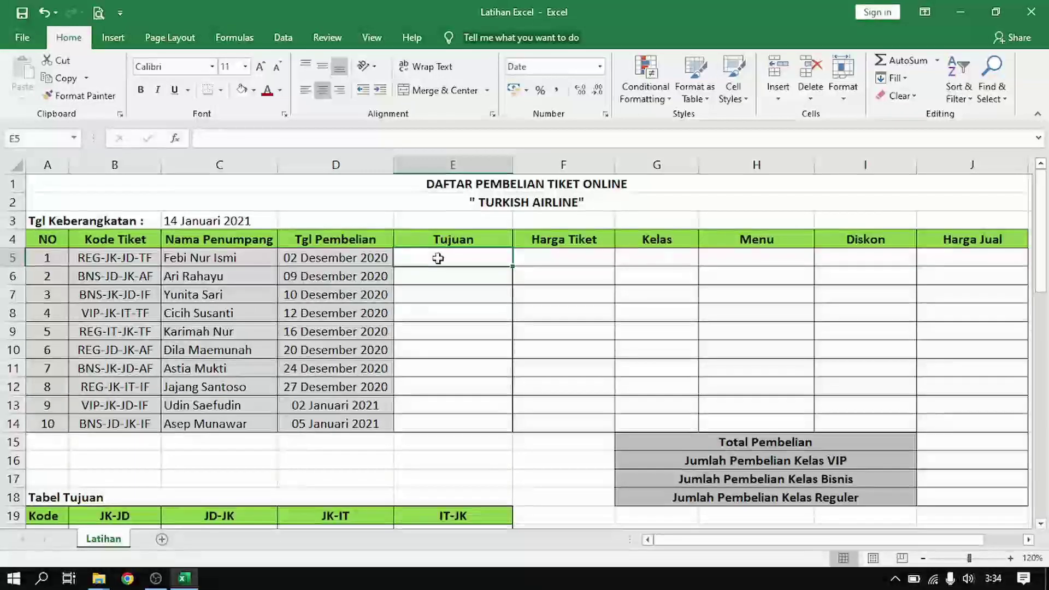
pyautogui.click(176, 140)
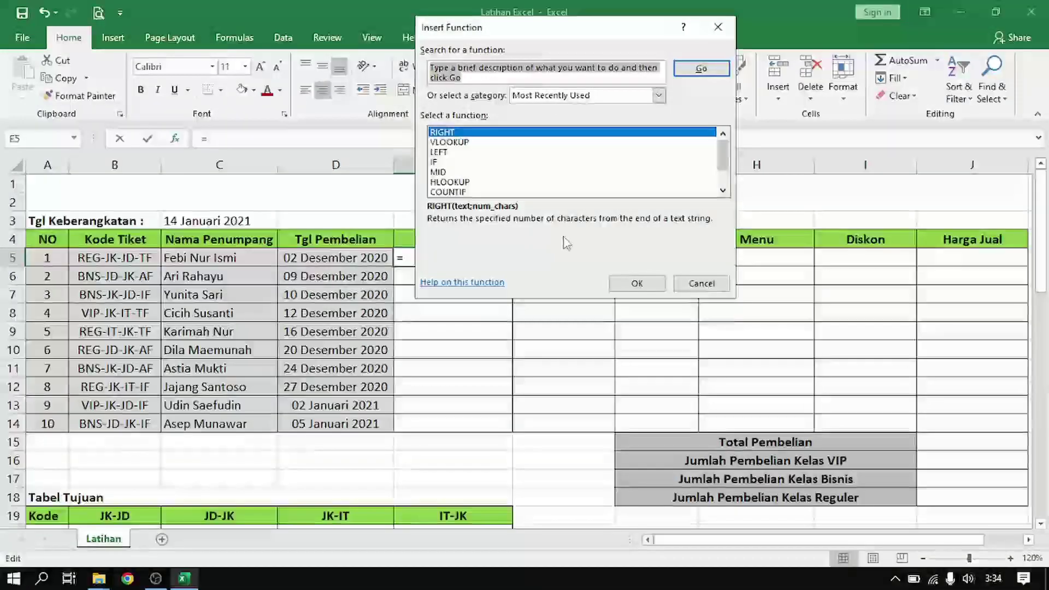
pyautogui.write('hl')
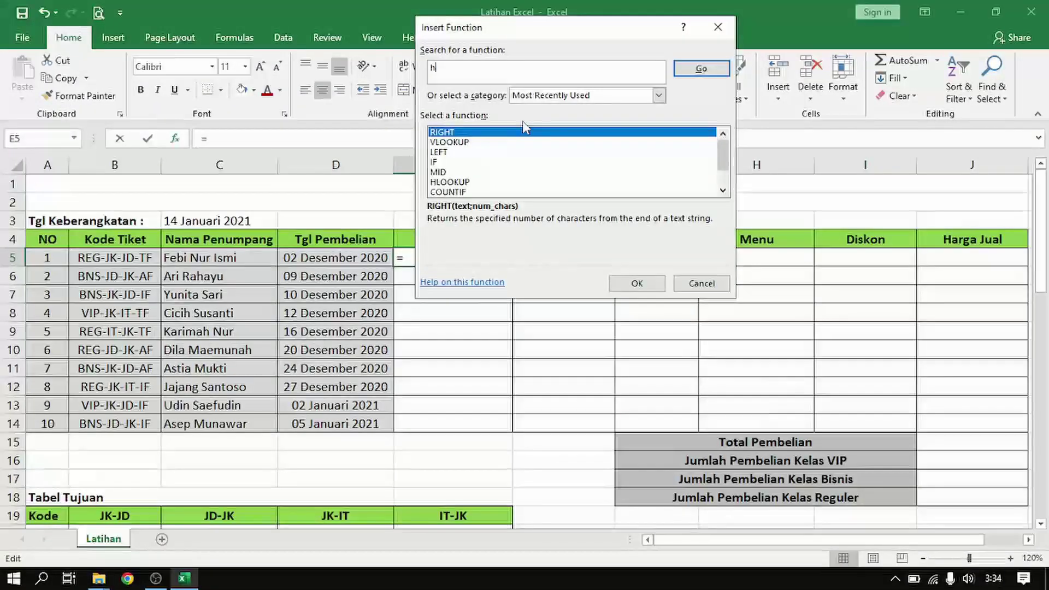
pyautogui.write('okk')
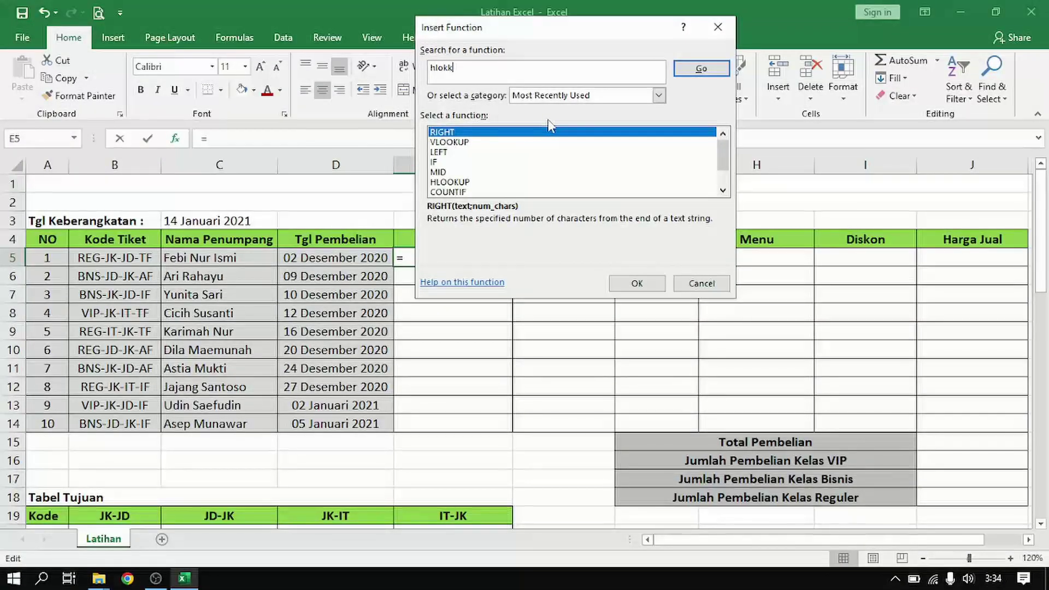
pyautogui.press('BackSpace')
pyautogui.press('BackSpace')
pyautogui.write('ok')
pyautogui.press('Return')
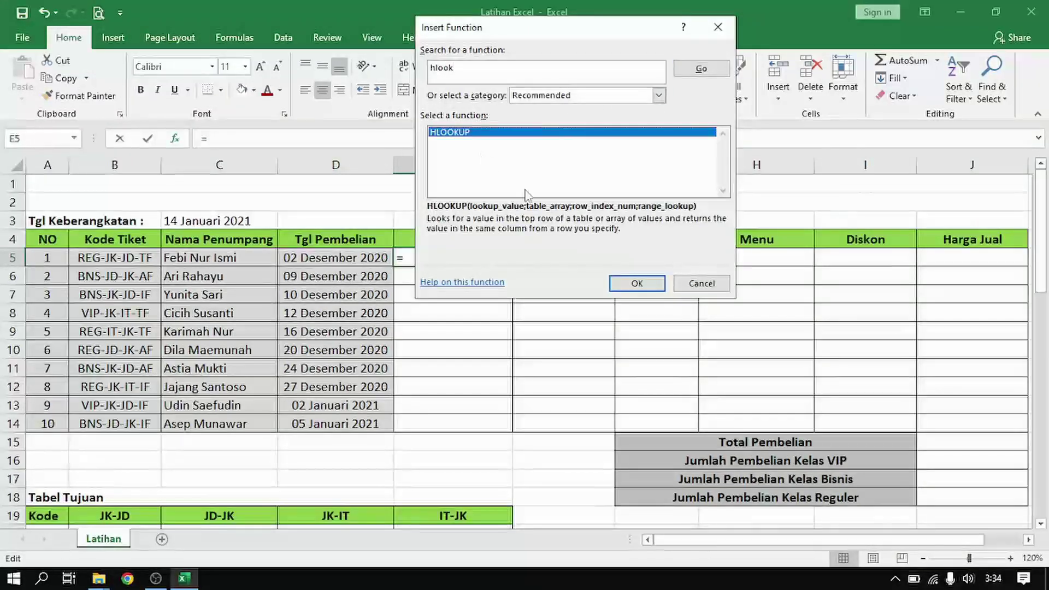
pyautogui.click(637, 283)
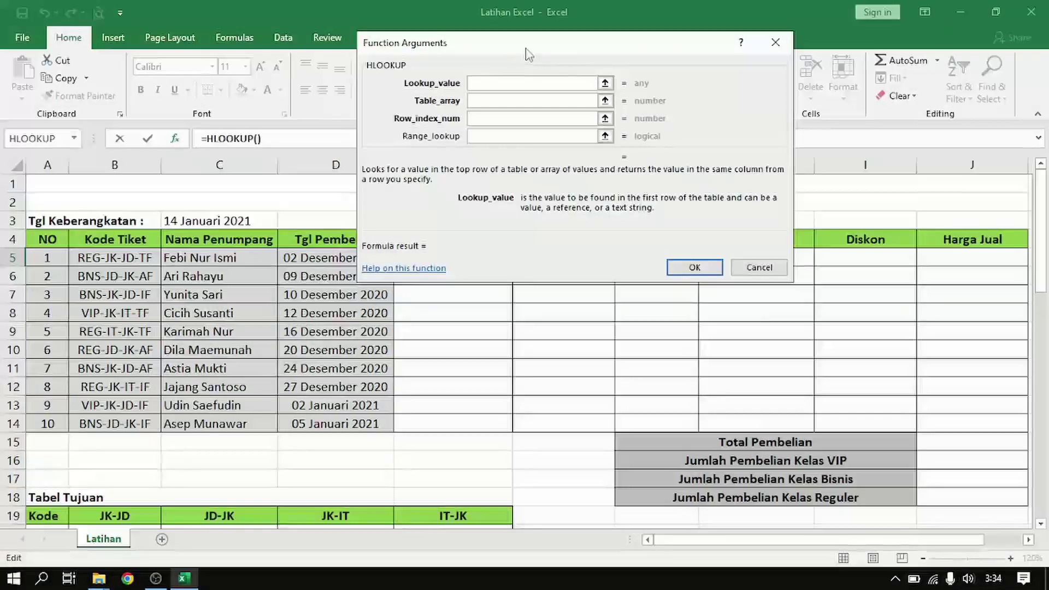
pyautogui.moveTo(529, 55); pyautogui.dragTo(696, 193)
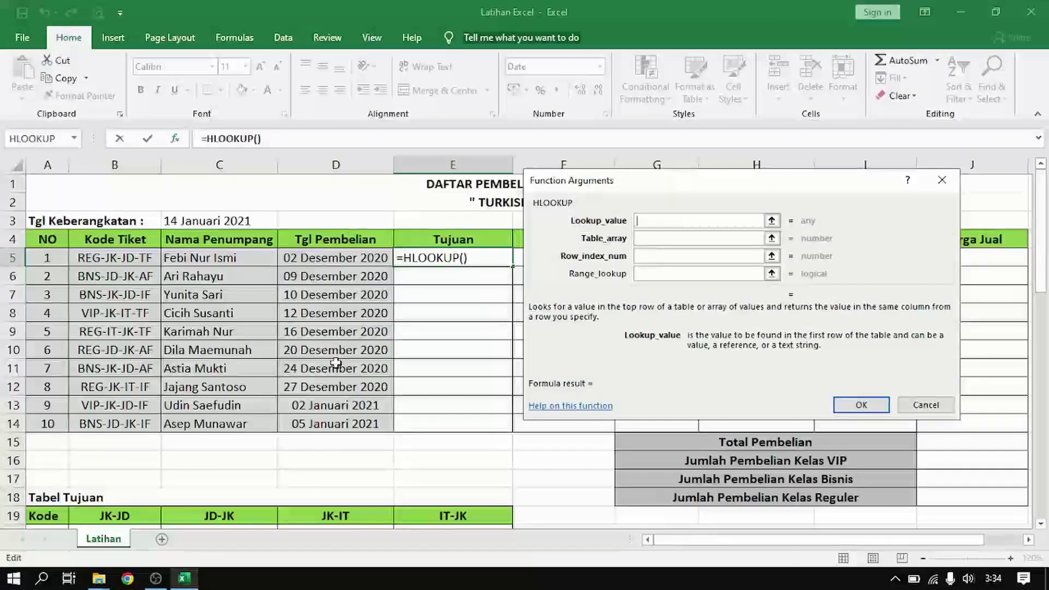
pyautogui.scroll(-1, 342, 355)
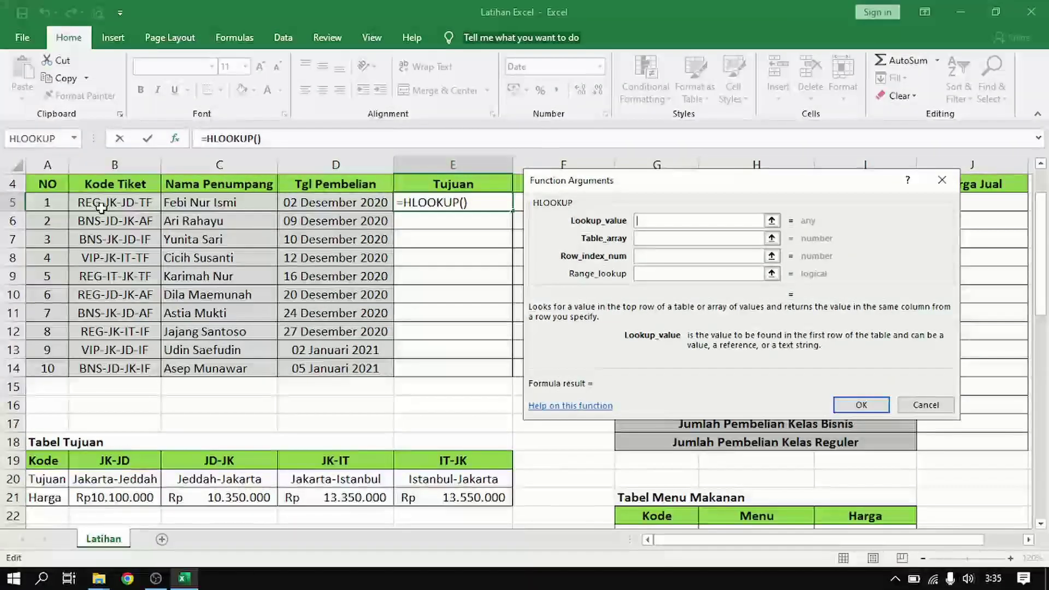
pyautogui.click(127, 203)
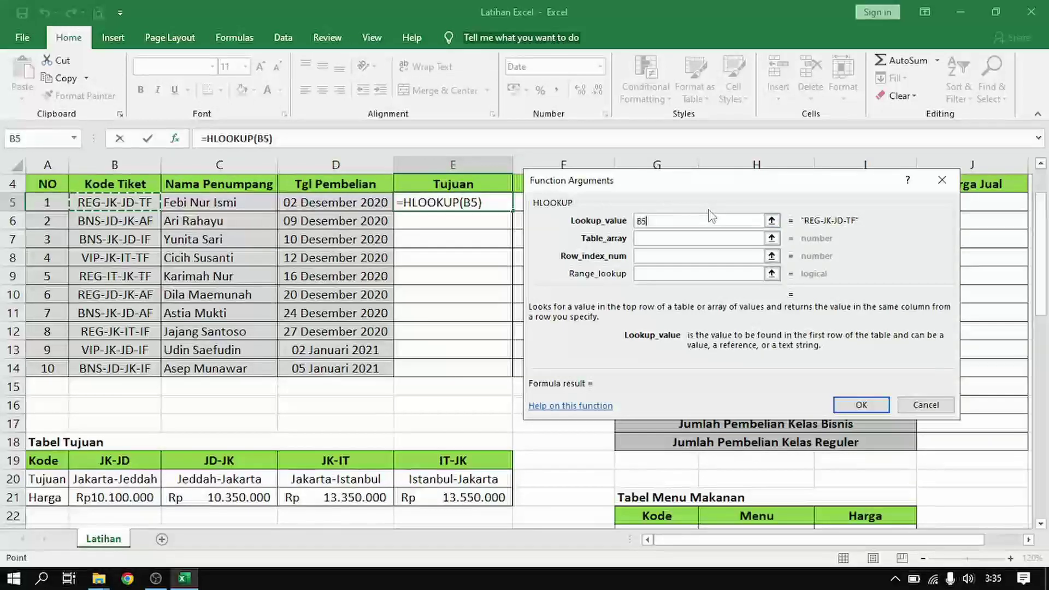
pyautogui.press('BackSpace')
pyautogui.press('BackSpace')
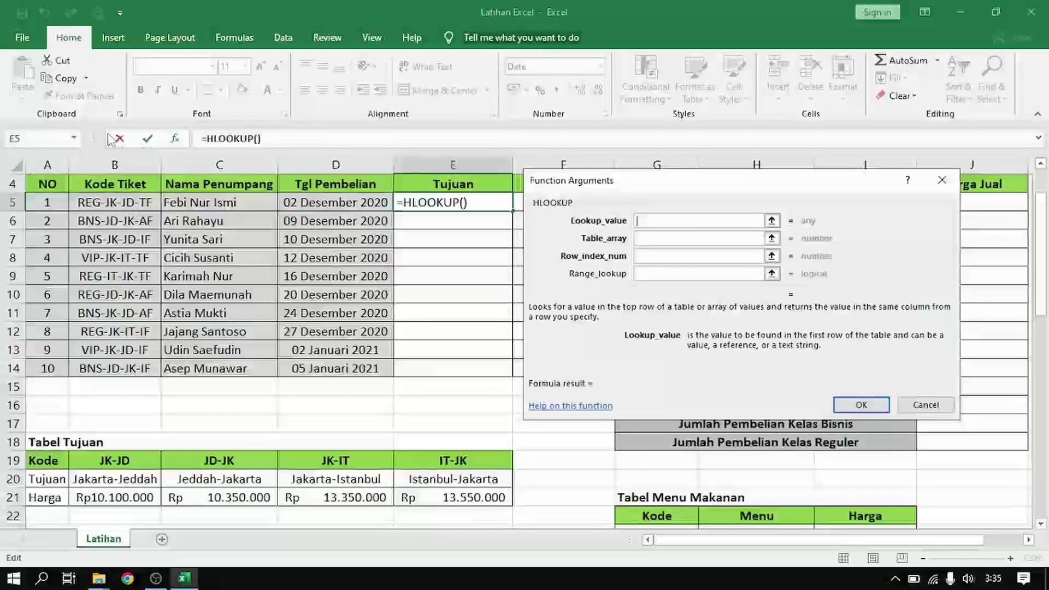
# Nest a MID function as the HLOOKUP lookup value, with text B5, start number 5 and 5 characters, and return to the HLOOKUP arguments
pyautogui.click(74, 138)
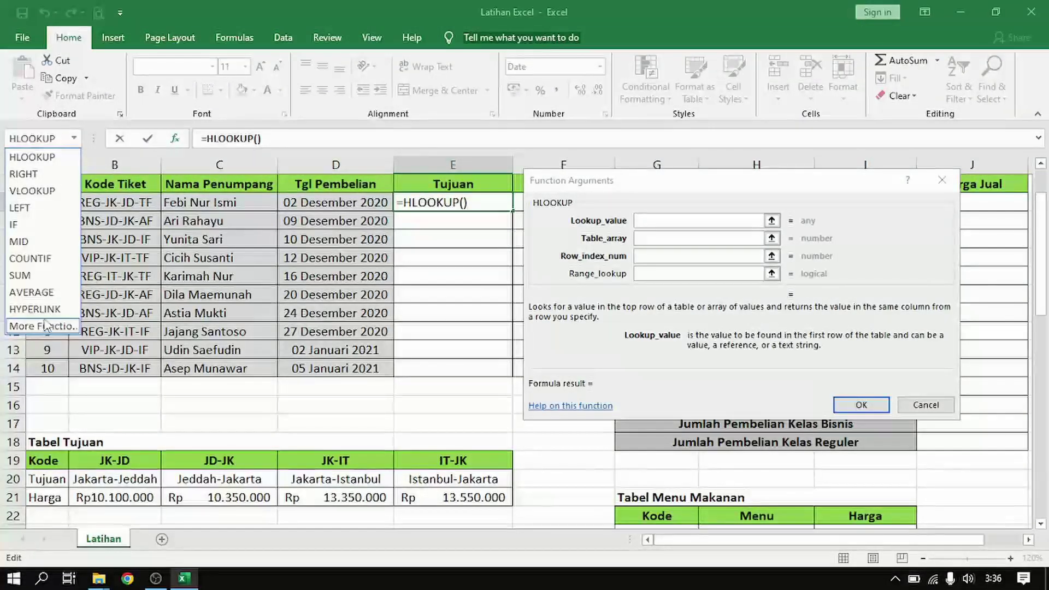
pyautogui.click(34, 247)
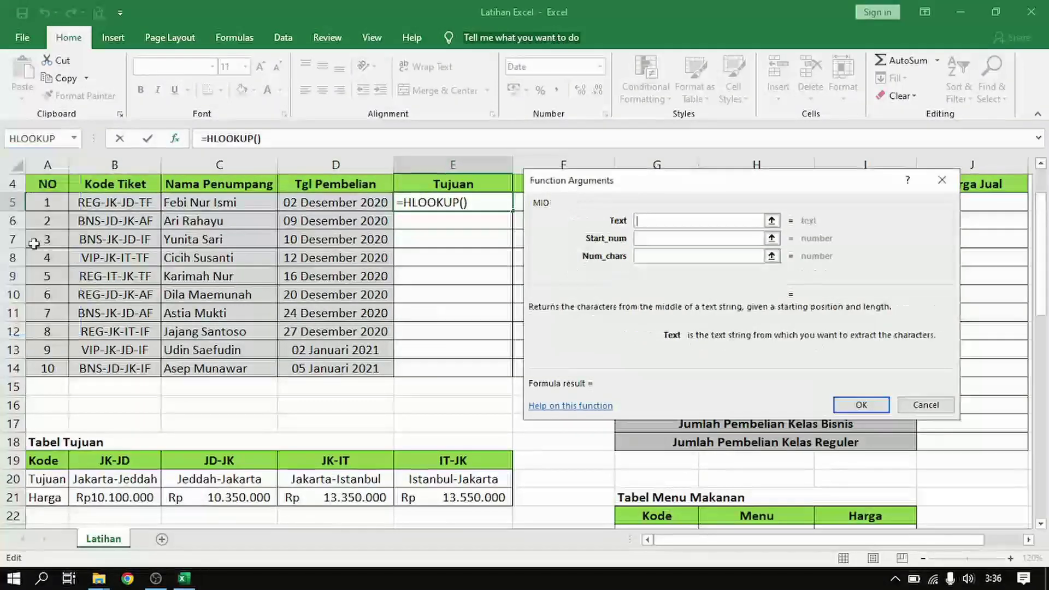
pyautogui.click(110, 203)
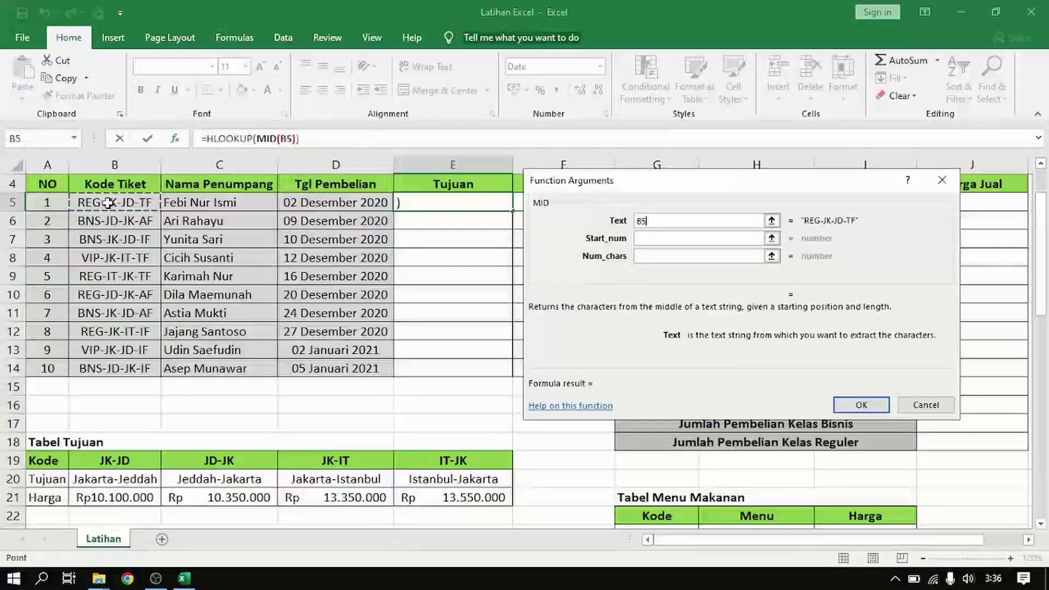
pyautogui.click(658, 238)
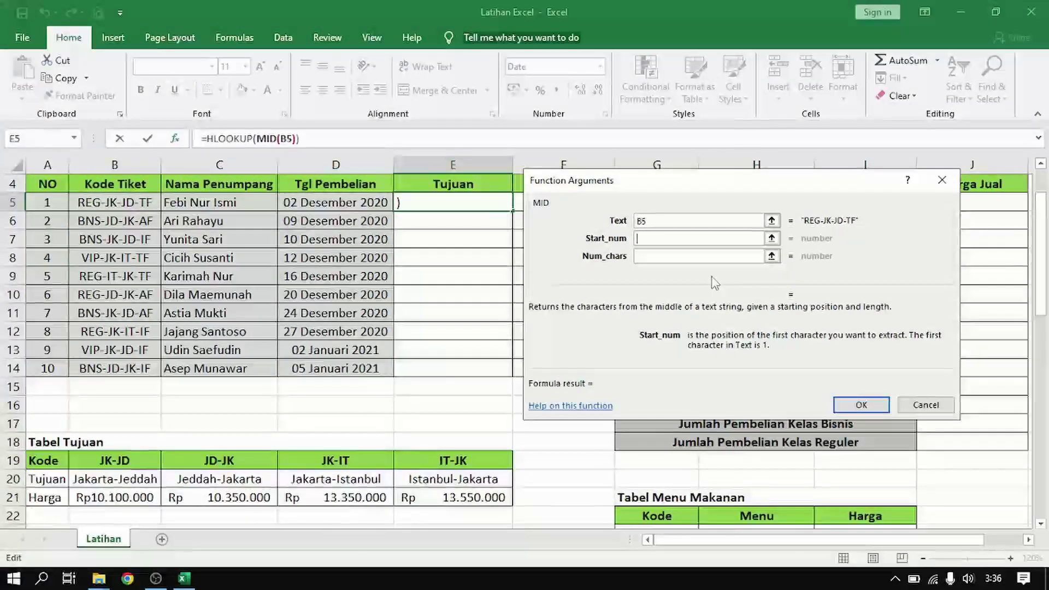
pyautogui.write('5')
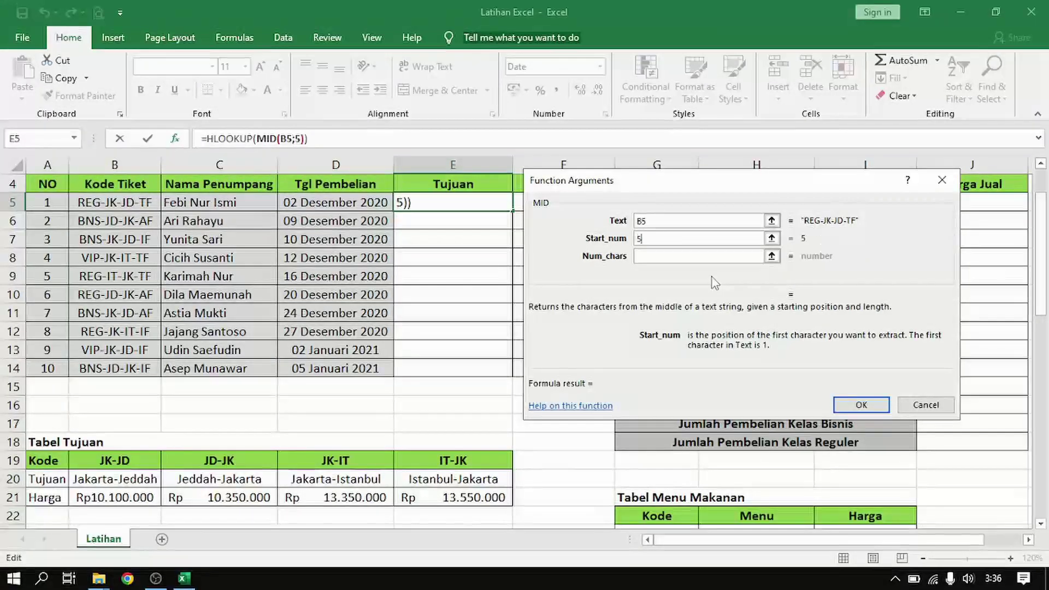
pyautogui.click(688, 256)
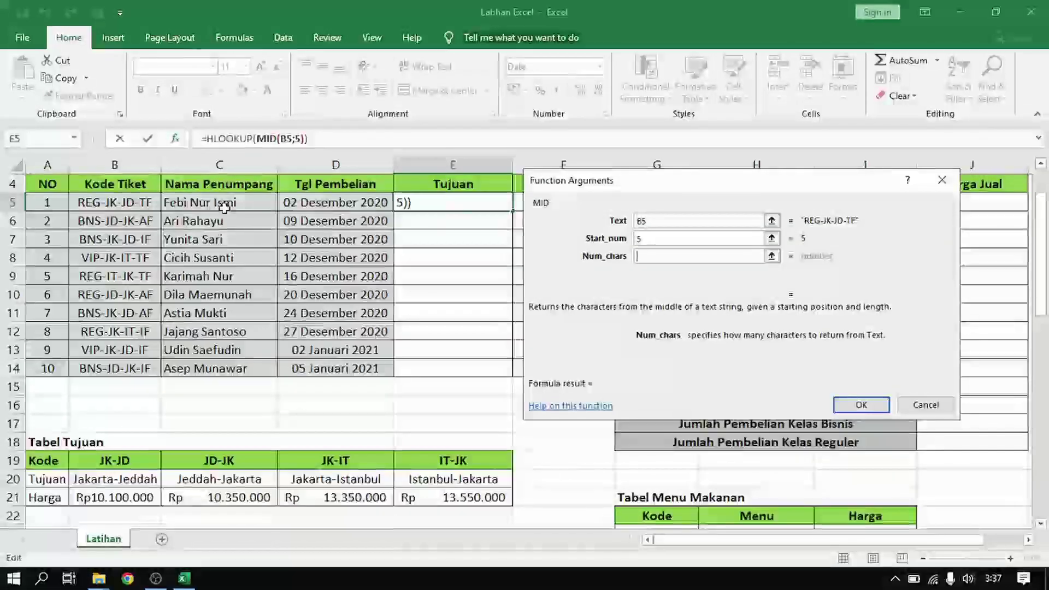
pyautogui.write('5')
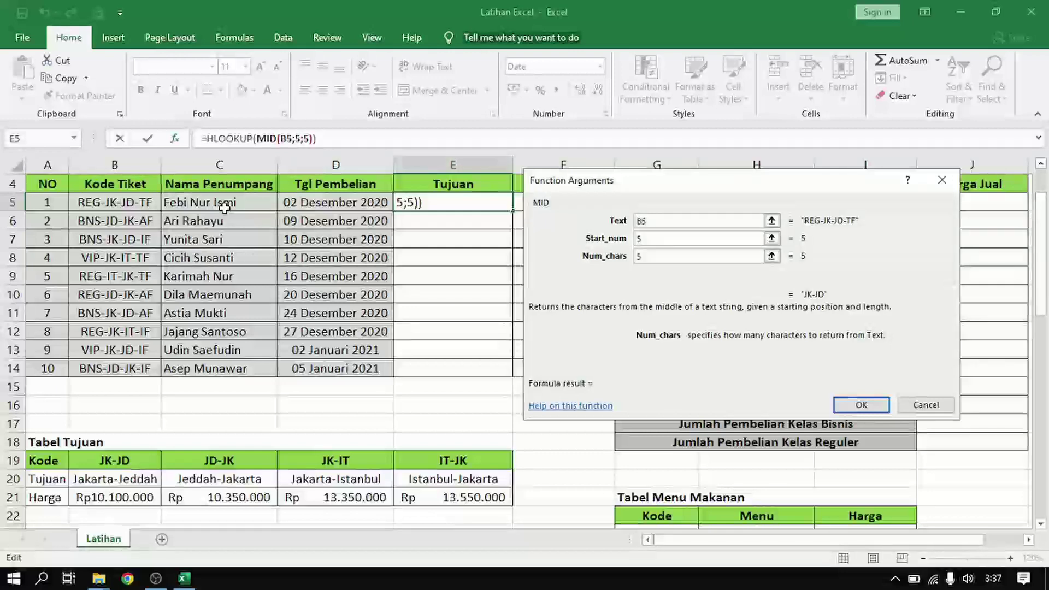
pyautogui.click(642, 220)
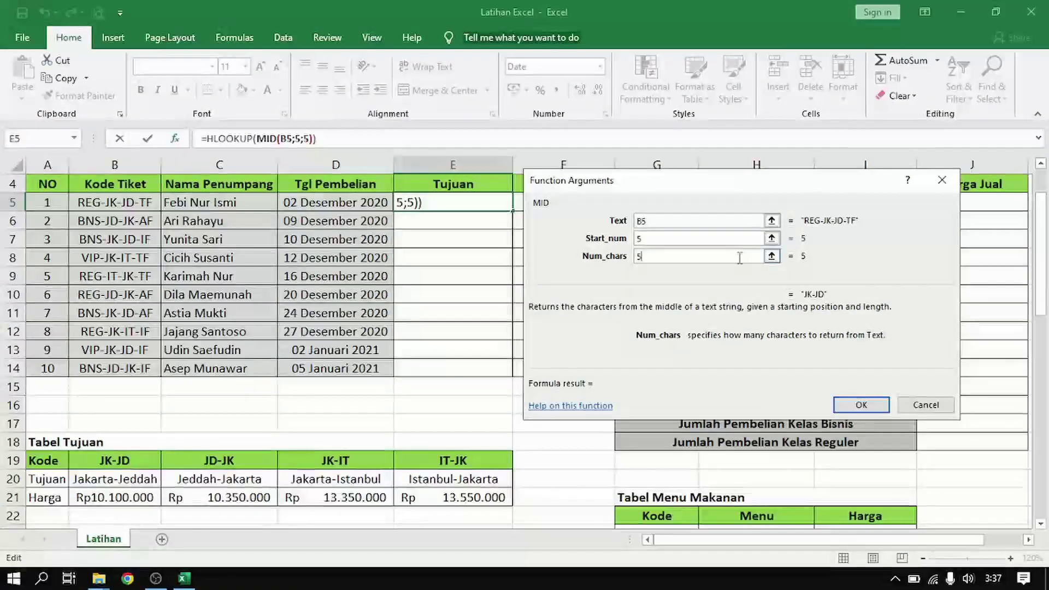
pyautogui.click(236, 138)
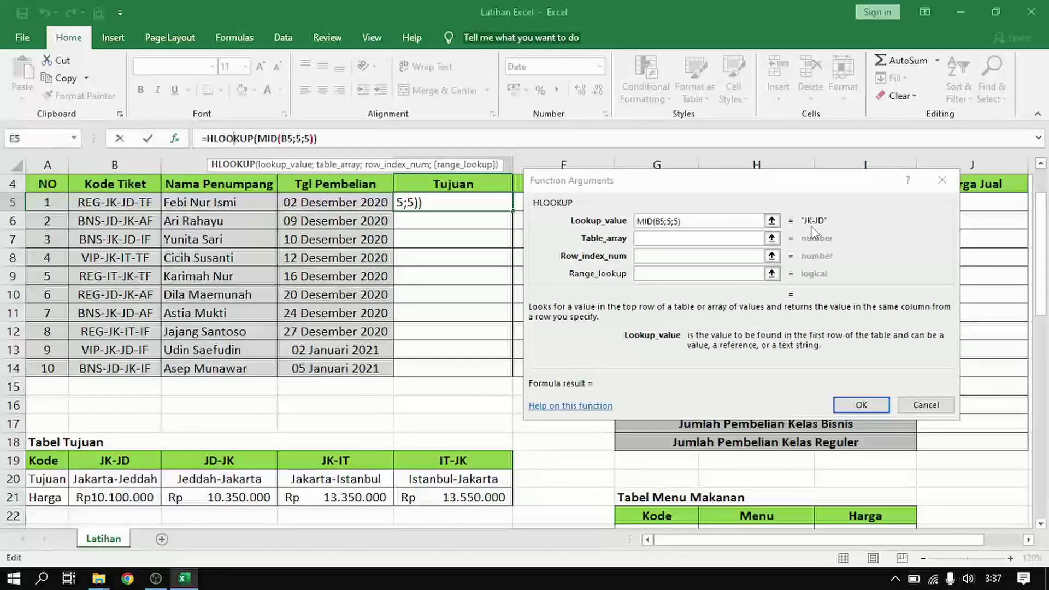
# Set the HLOOKUP table array to Tabel Tujuan including its header row and row labels, as the absolute range $A$19:$E$21
pyautogui.click(715, 237)
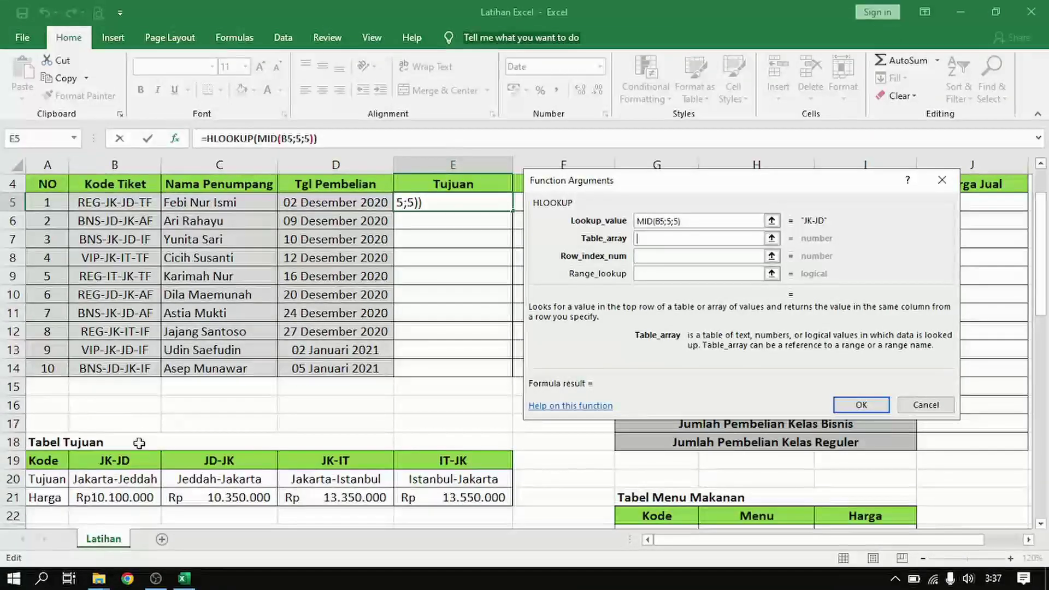
pyautogui.moveTo(51, 459); pyautogui.dragTo(429, 487)
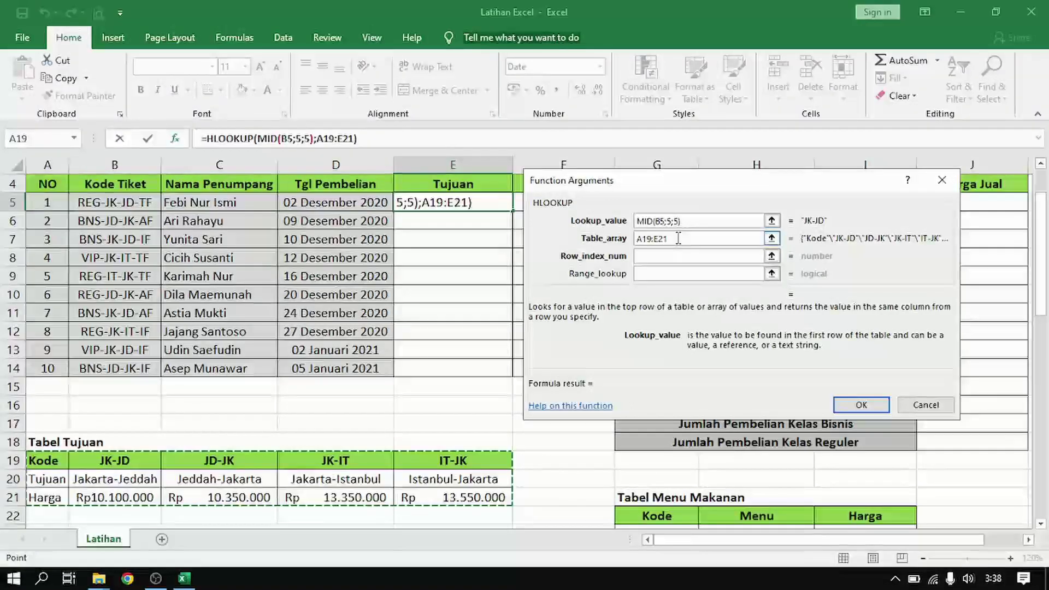
pyautogui.press('F4')
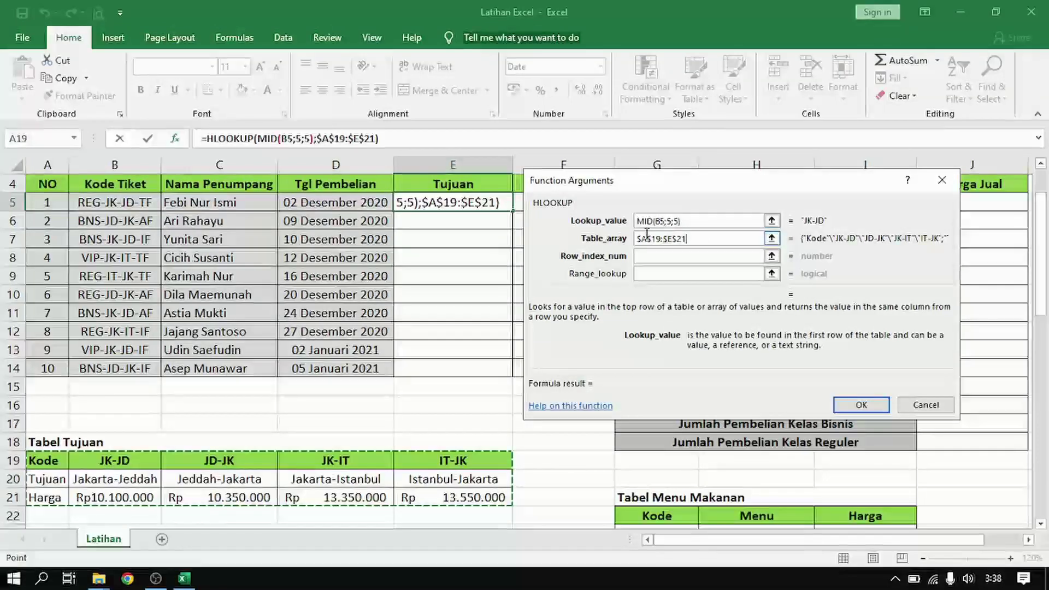
# Finish the HLOOKUP with row index 2 and range lookup 0, and fill the formula down the Tujuan column to E14
pyautogui.click(677, 255)
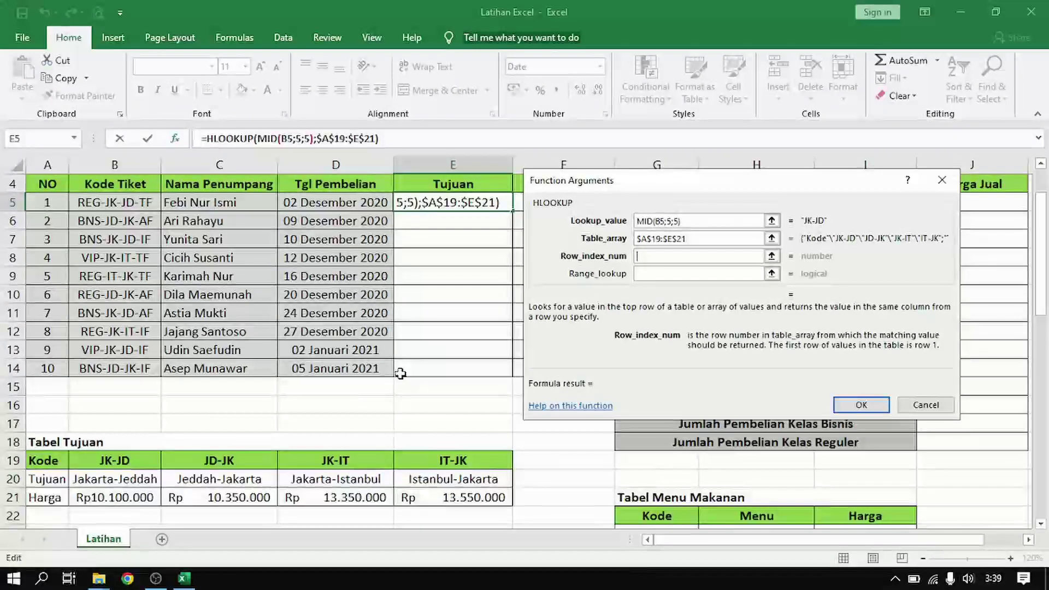
pyautogui.write('2')
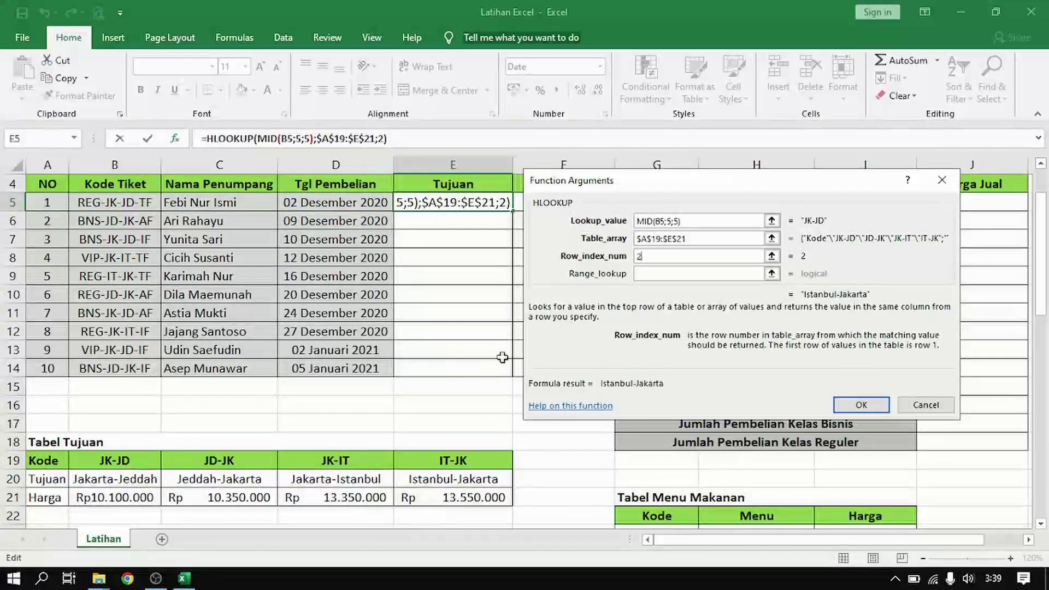
pyautogui.click(648, 275)
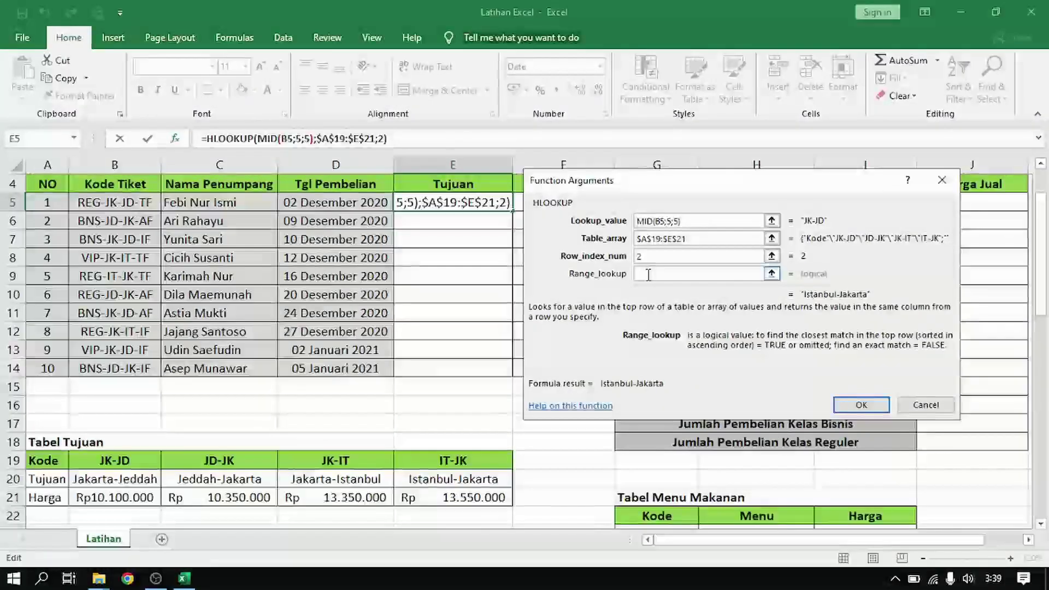
pyautogui.write('0')
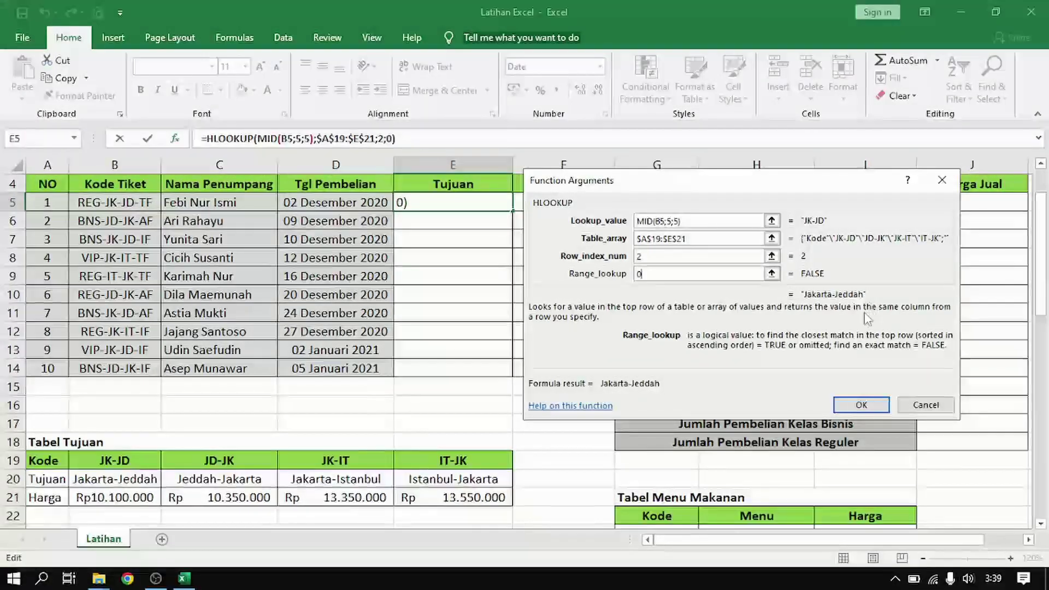
pyautogui.click(861, 405)
pyautogui.moveTo(511, 211); pyautogui.dragTo(493, 376)
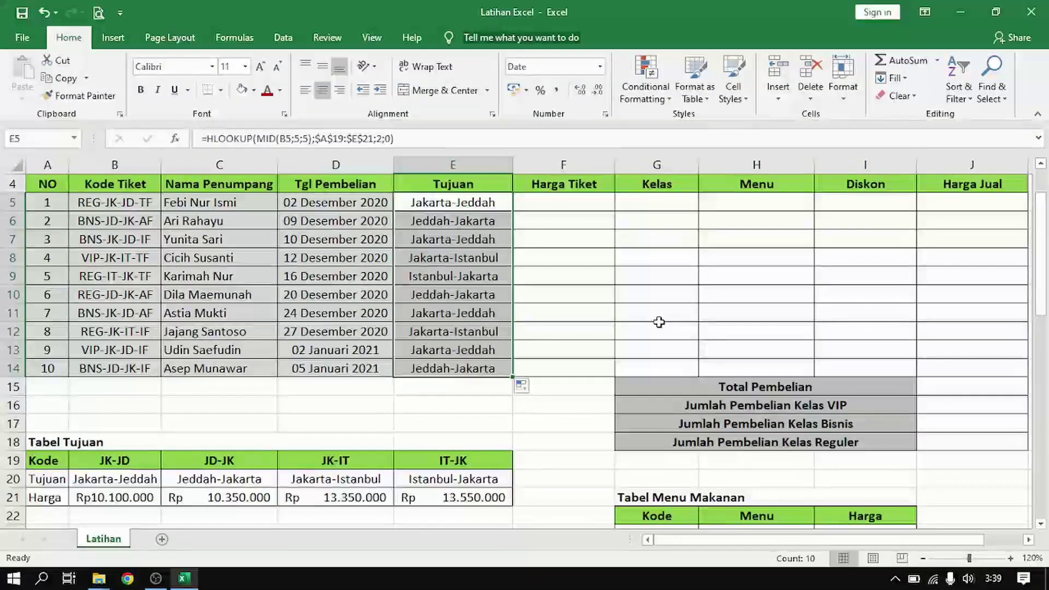
# Read the Harga Tiket rule in Keterangan Pengerjaan and check the Harga row of Tabel Tujuan
pyautogui.click(565, 201)
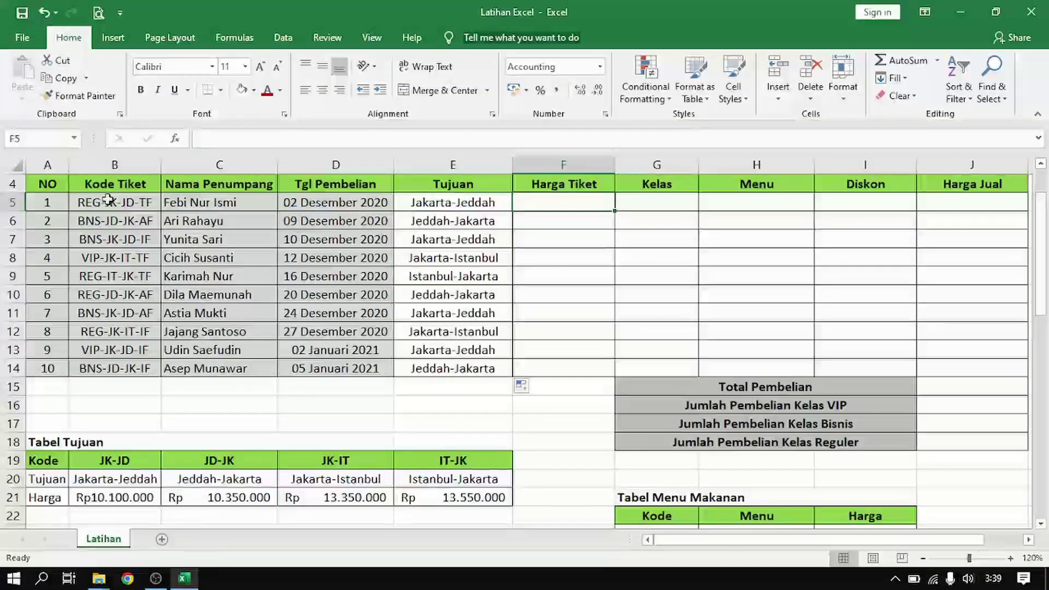
pyautogui.click(474, 202)
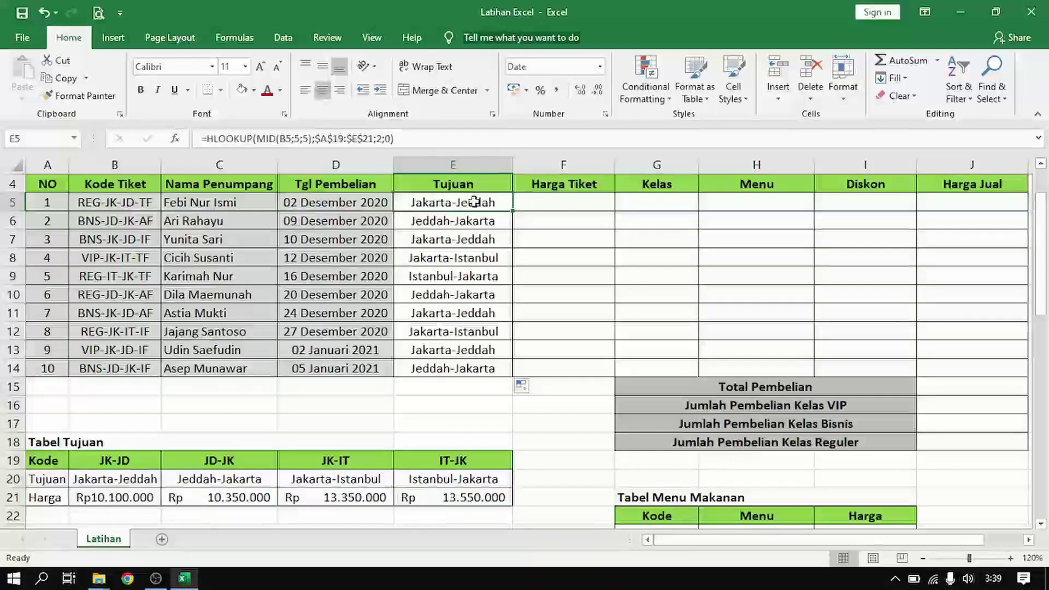
pyautogui.click(548, 205)
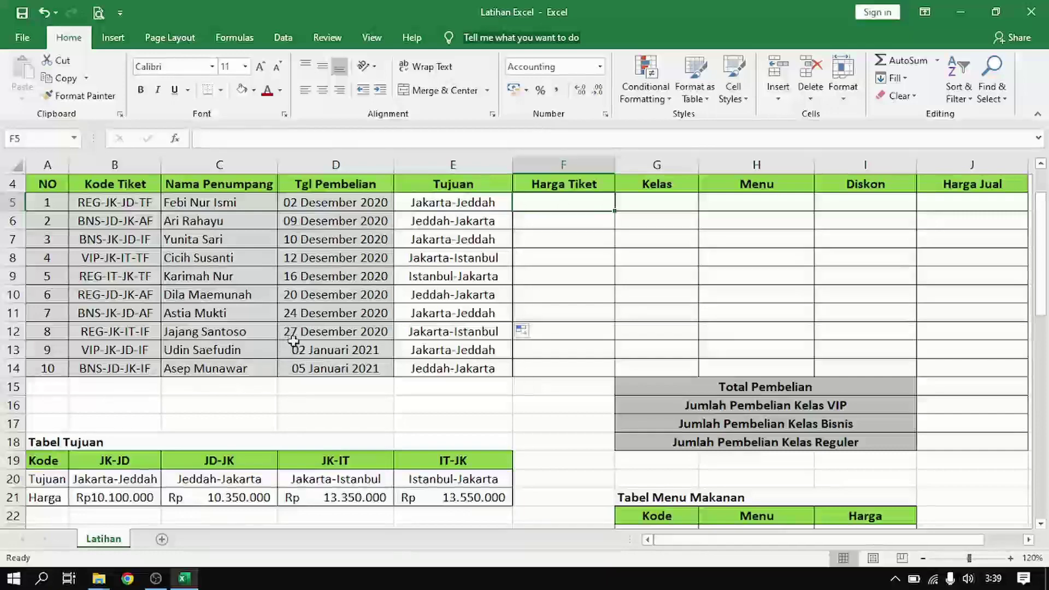
pyautogui.scroll(-6, 300, 339)
pyautogui.scroll(-1, 300, 339)
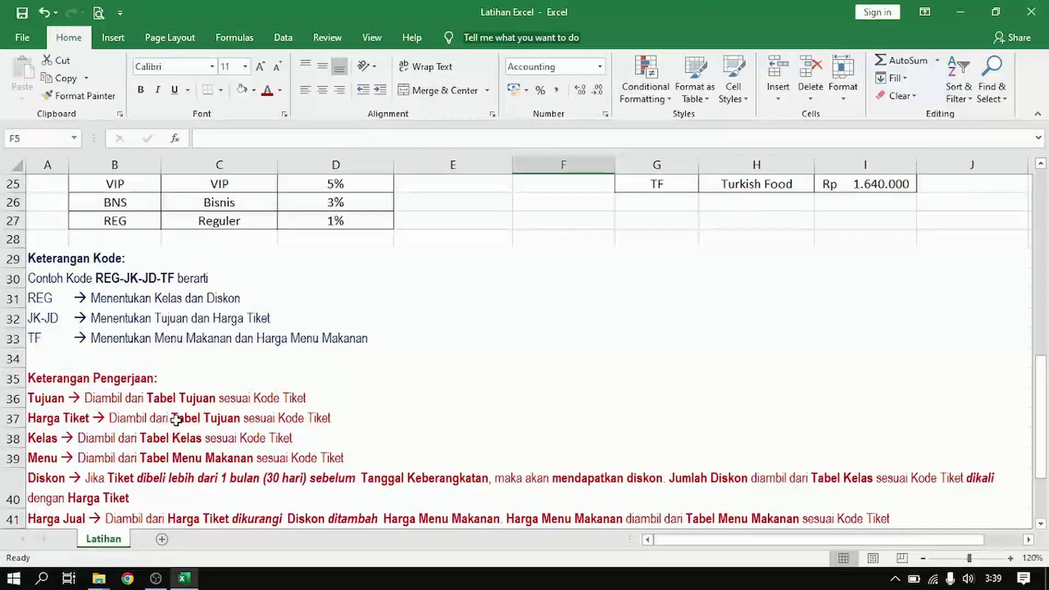
pyautogui.scroll(5, 331, 361)
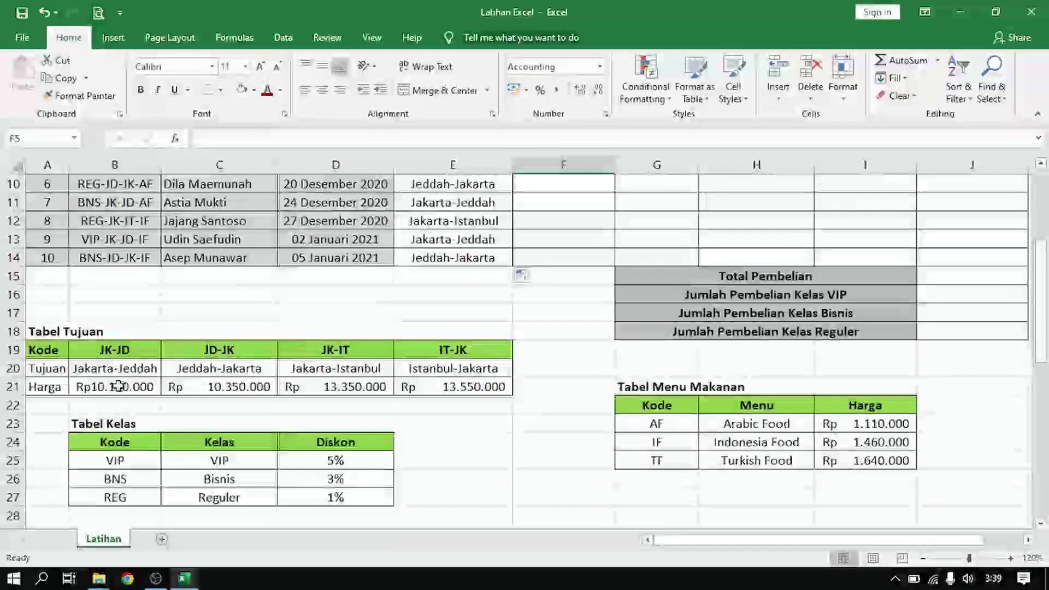
pyautogui.click(49, 388)
pyautogui.moveTo(51, 389); pyautogui.dragTo(429, 385)
pyautogui.scroll(3, 429, 386)
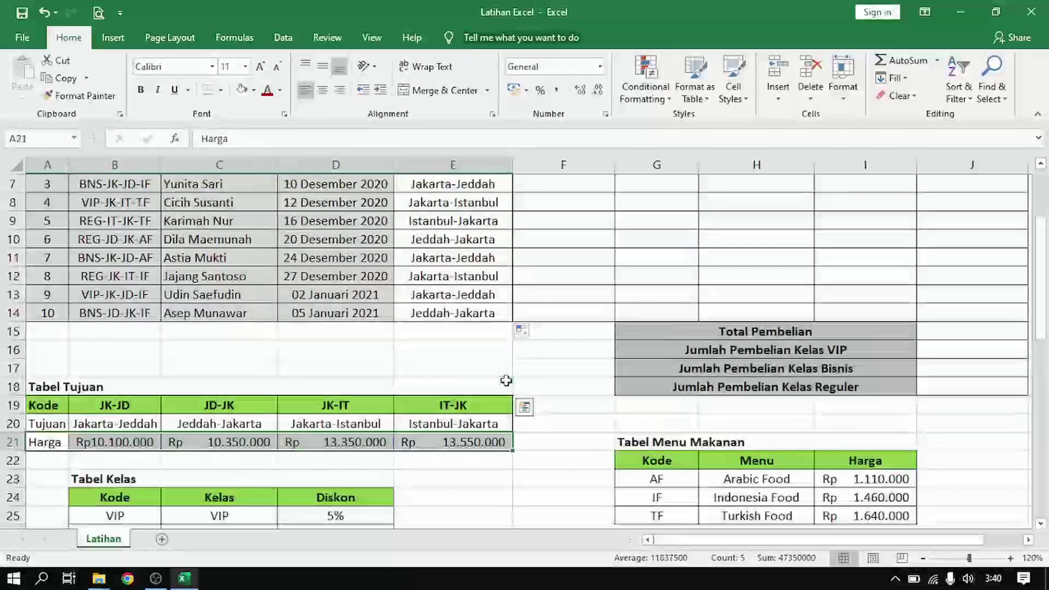
# Compare the Tujuan formula in E5 with the Tujuan and Harga rows of Tabel Tujuan to see which row Harga Tiket needs
pyautogui.click(563, 257)
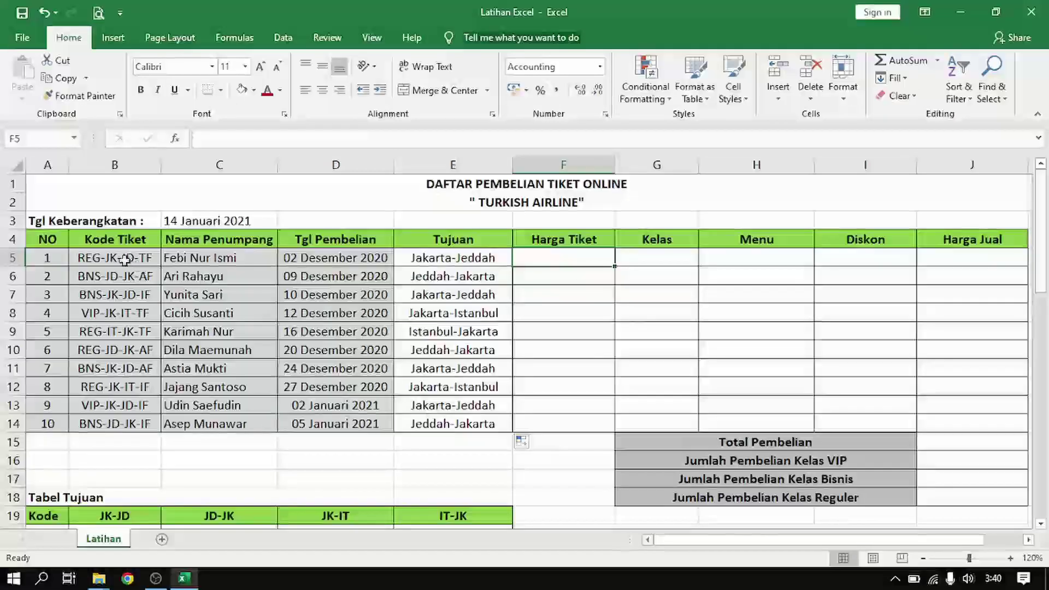
pyautogui.click(442, 255)
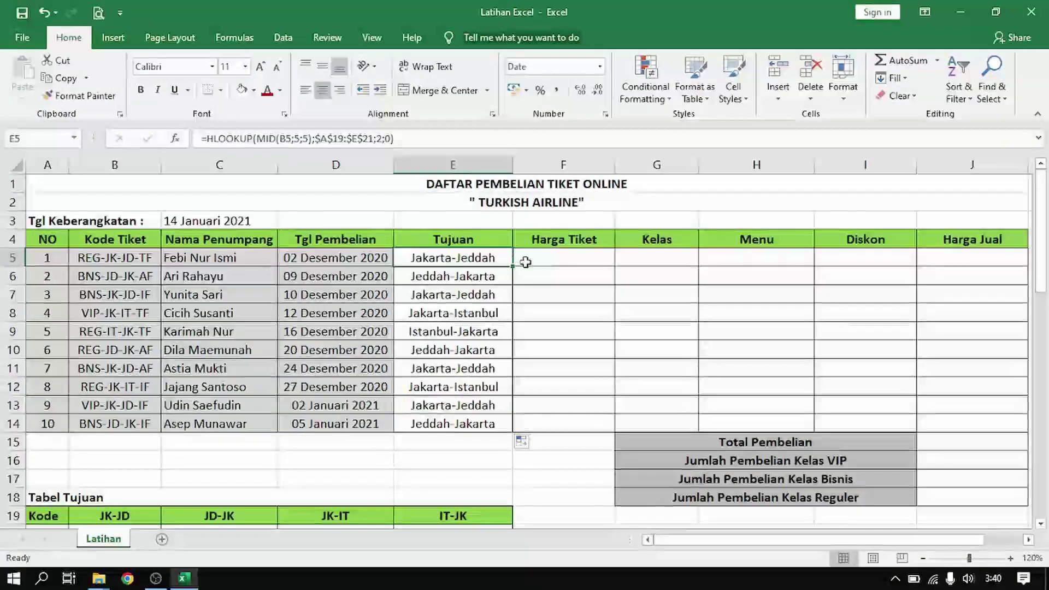
pyautogui.scroll(-3, 305, 396)
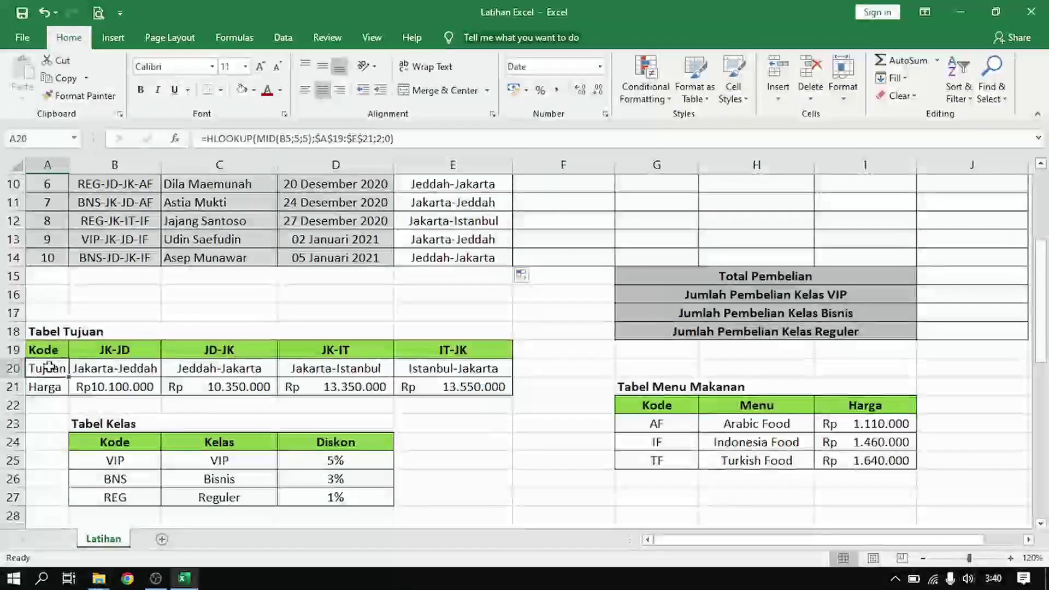
pyautogui.moveTo(51, 367); pyautogui.dragTo(112, 370)
pyautogui.moveTo(43, 388); pyautogui.dragTo(118, 386)
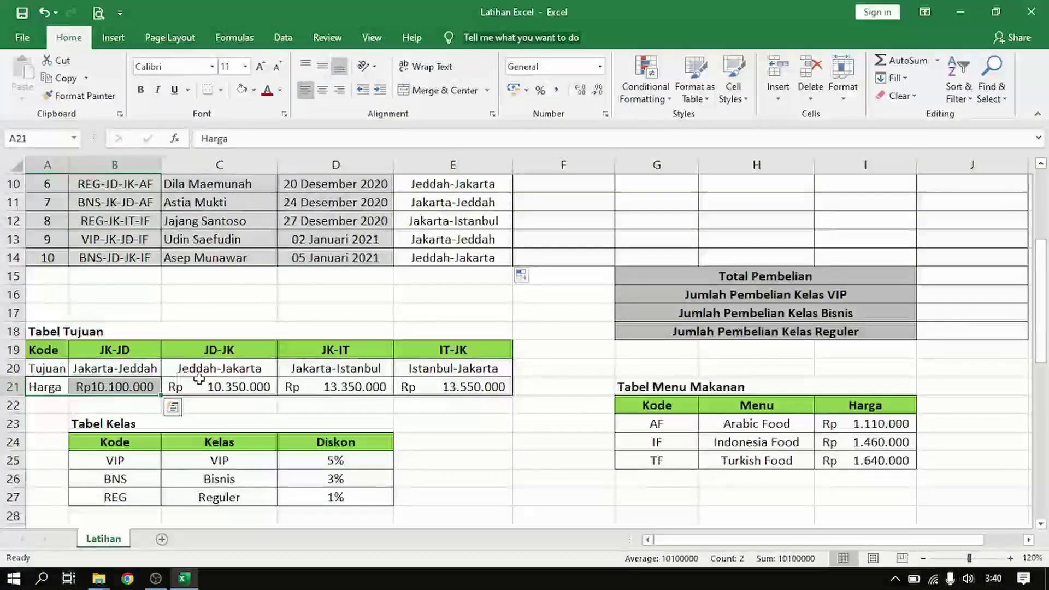
pyautogui.scroll(3, 527, 373)
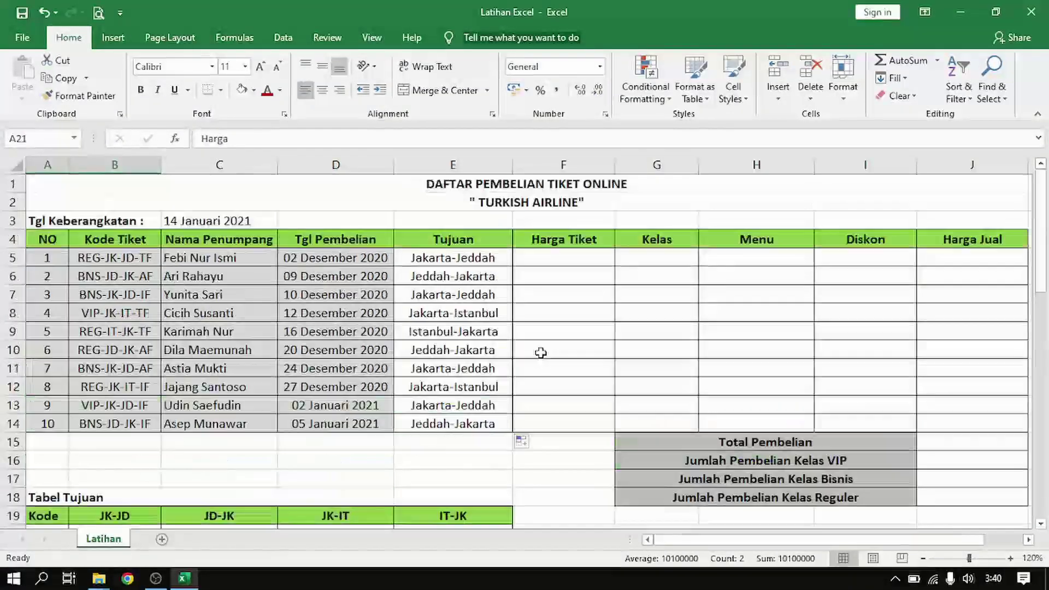
# Copy the HLOOKUP formula text from Tujuan cell E5 and paste it unchanged into Harga Tiket cell F5
pyautogui.click(485, 261)
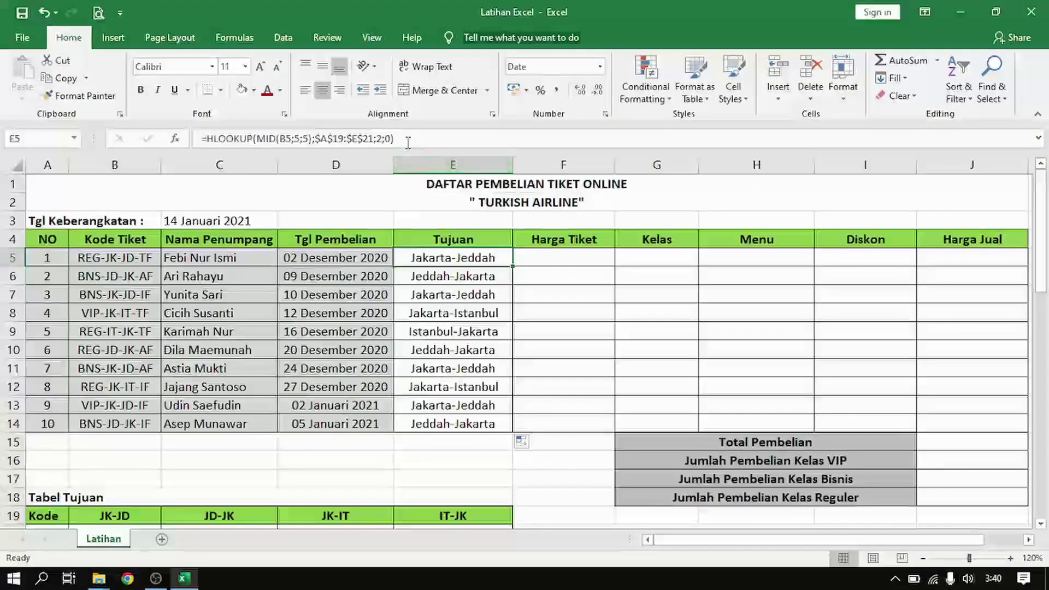
pyautogui.moveTo(406, 140); pyautogui.dragTo(194, 130)
pyautogui.hotkey('ctrl', 'c')
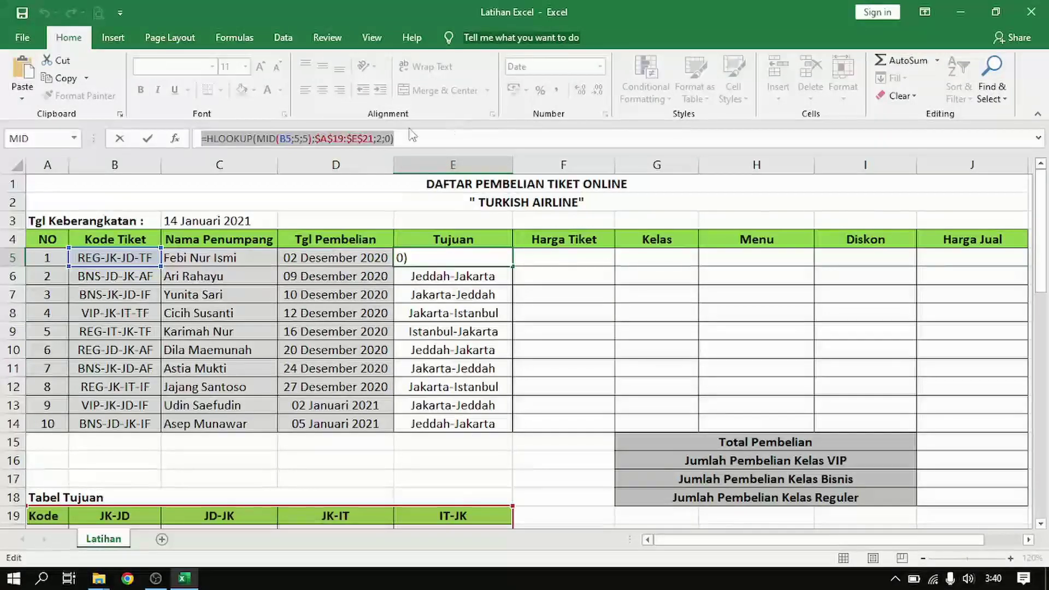
pyautogui.press('Escape')
pyautogui.click(513, 256)
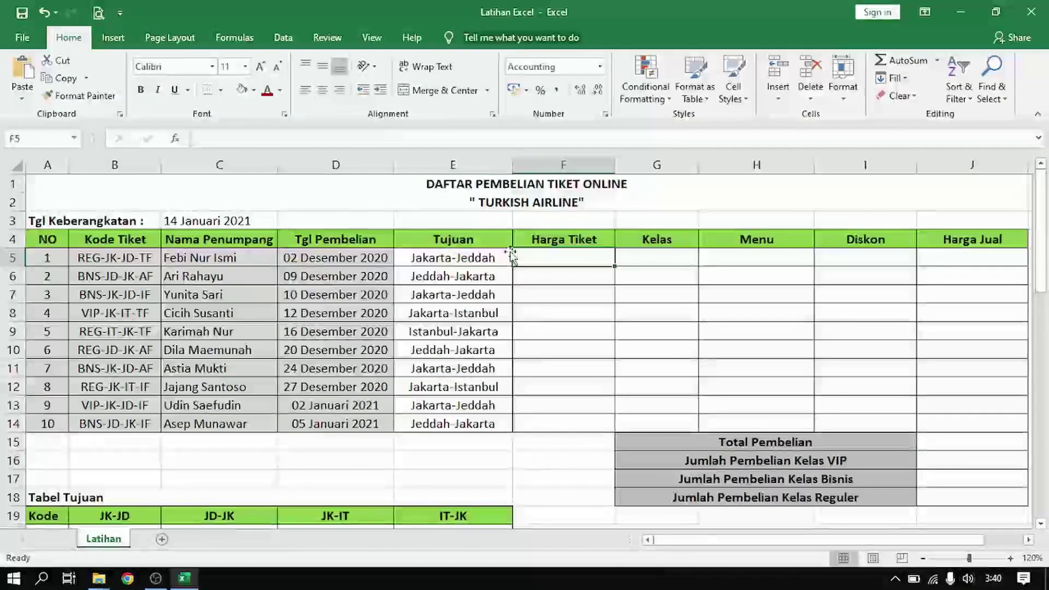
pyautogui.click(372, 137)
pyautogui.hotkey('ctrl', 'v')
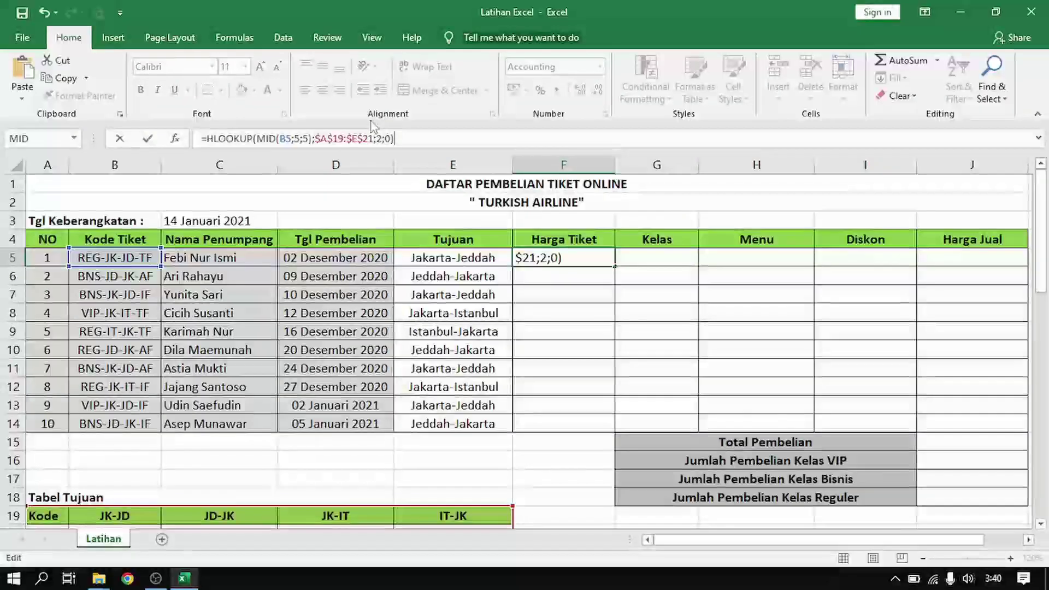
# Set the row index number of the HLOOKUP in F5 to 3 and fill the formula down the Harga Tiket column to F14
pyautogui.click(175, 139)
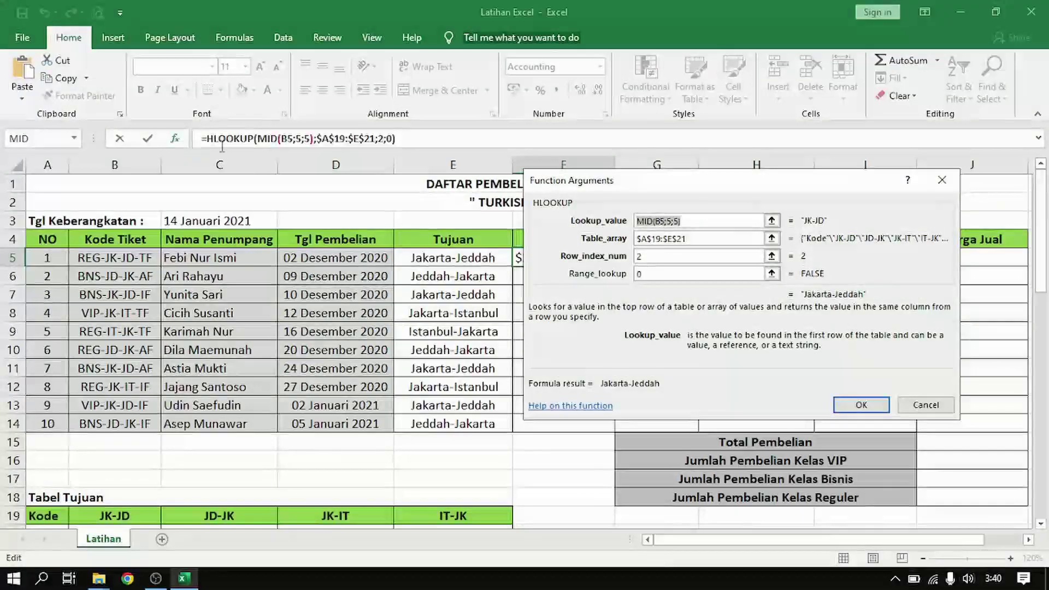
pyautogui.click(661, 255)
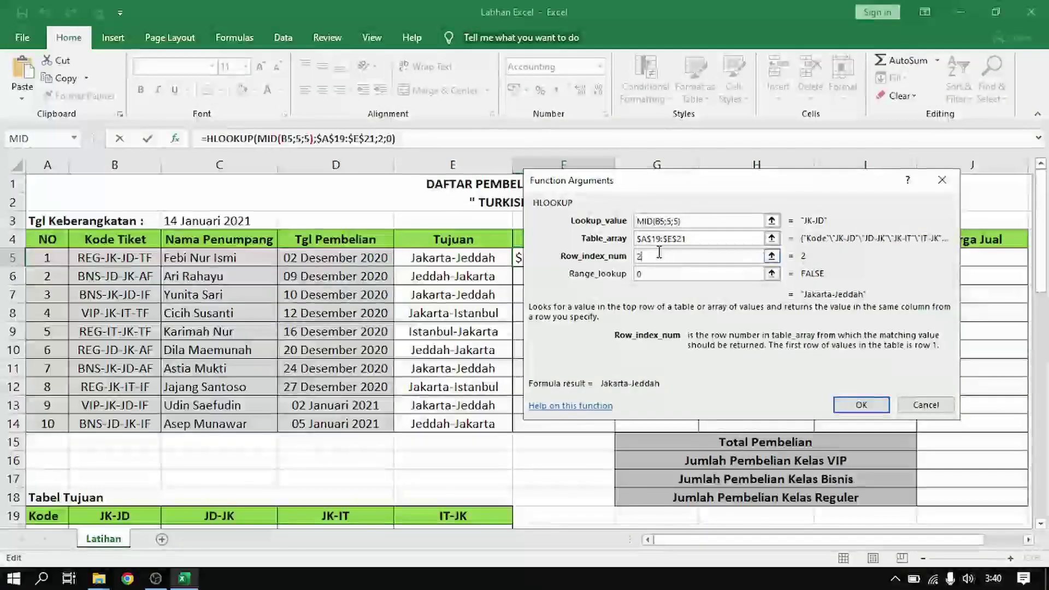
pyautogui.press('BackSpace')
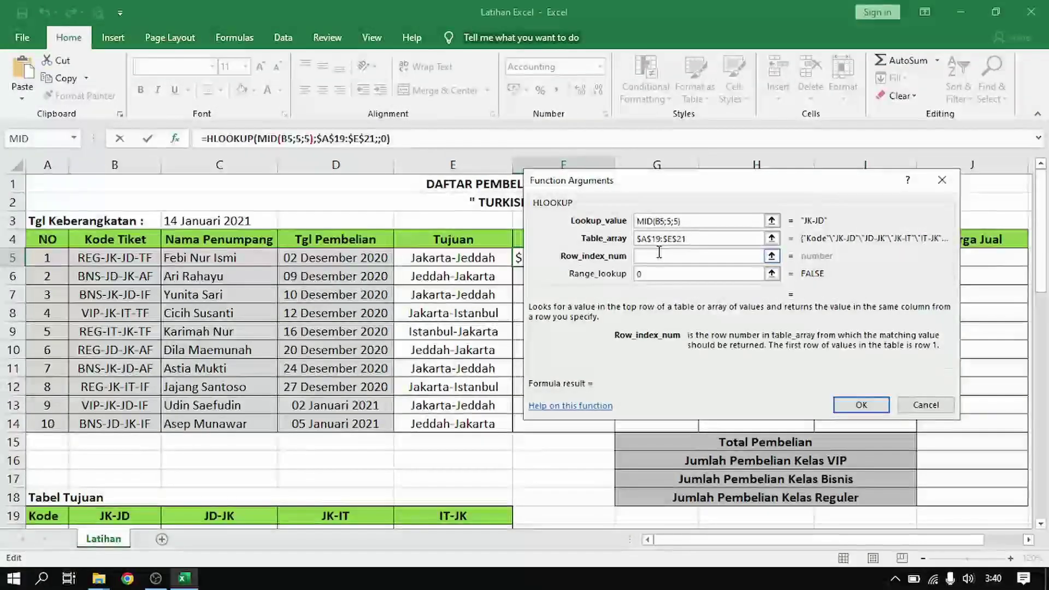
pyautogui.write('3')
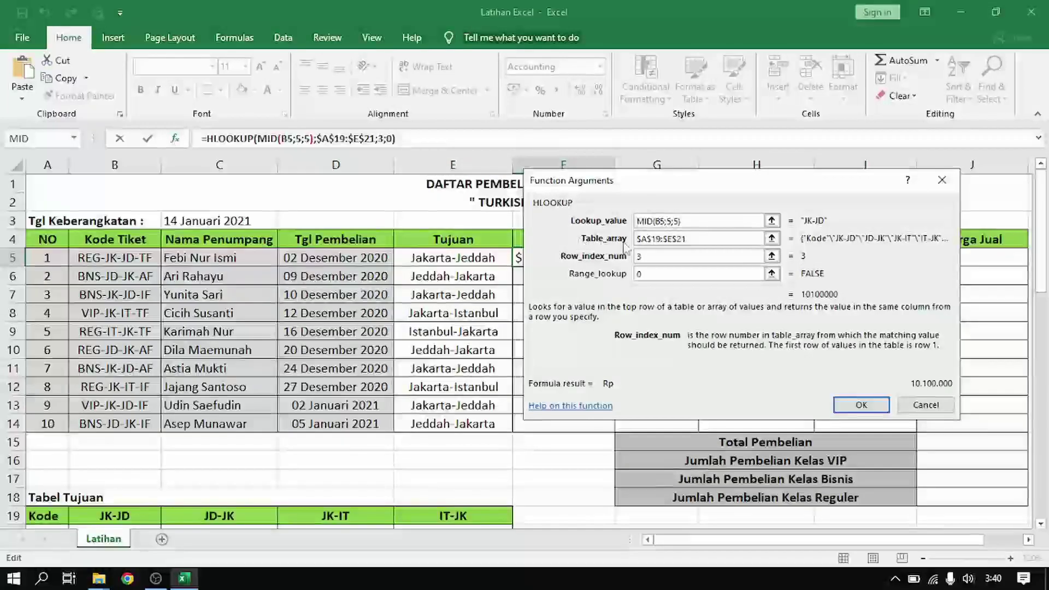
pyautogui.click(638, 275)
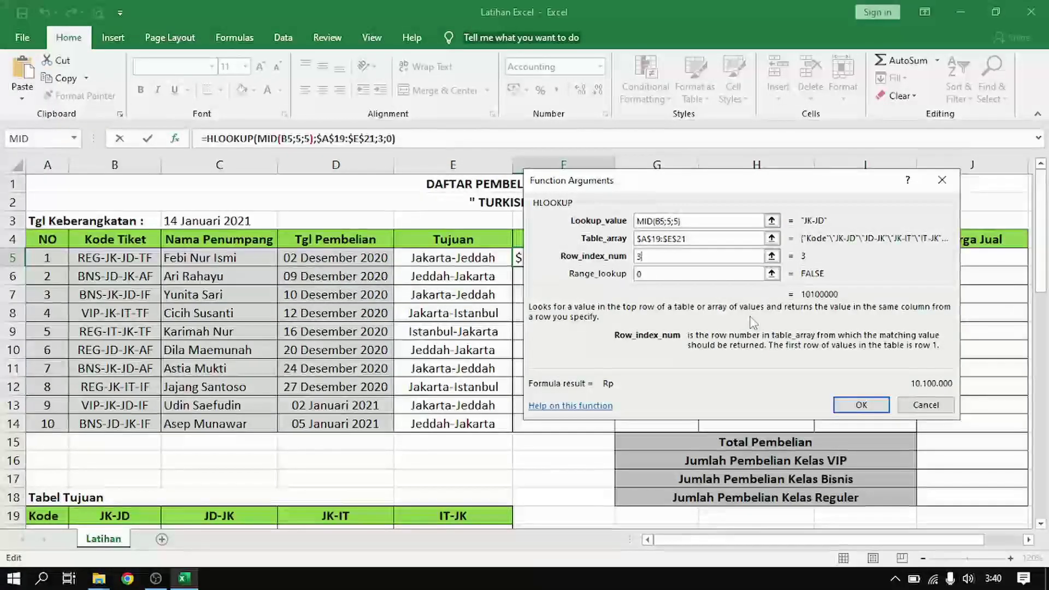
pyautogui.click(861, 405)
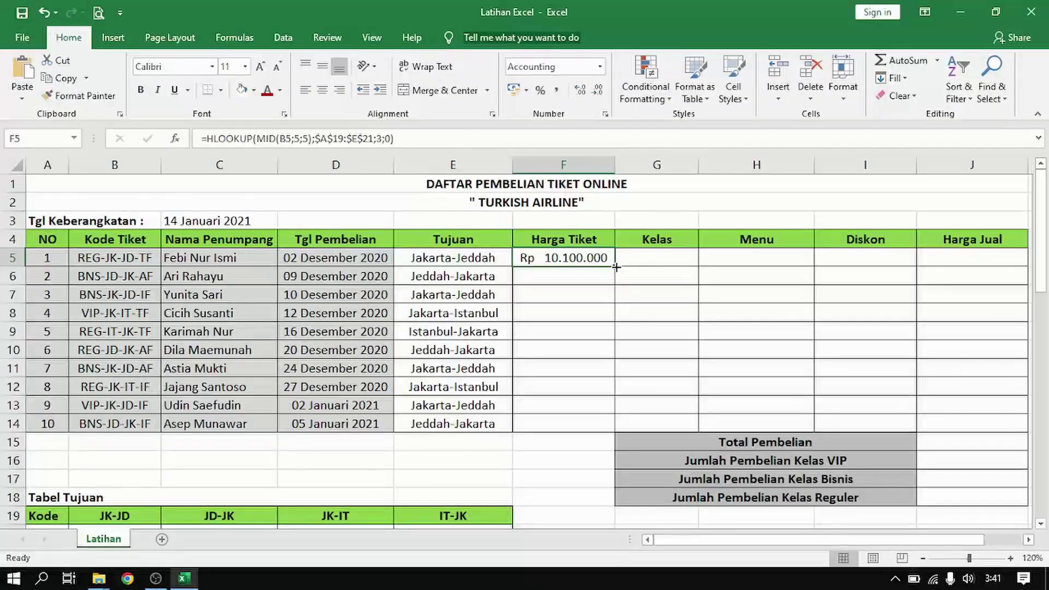
pyautogui.moveTo(615, 267); pyautogui.dragTo(608, 432)
pyautogui.click(673, 349)
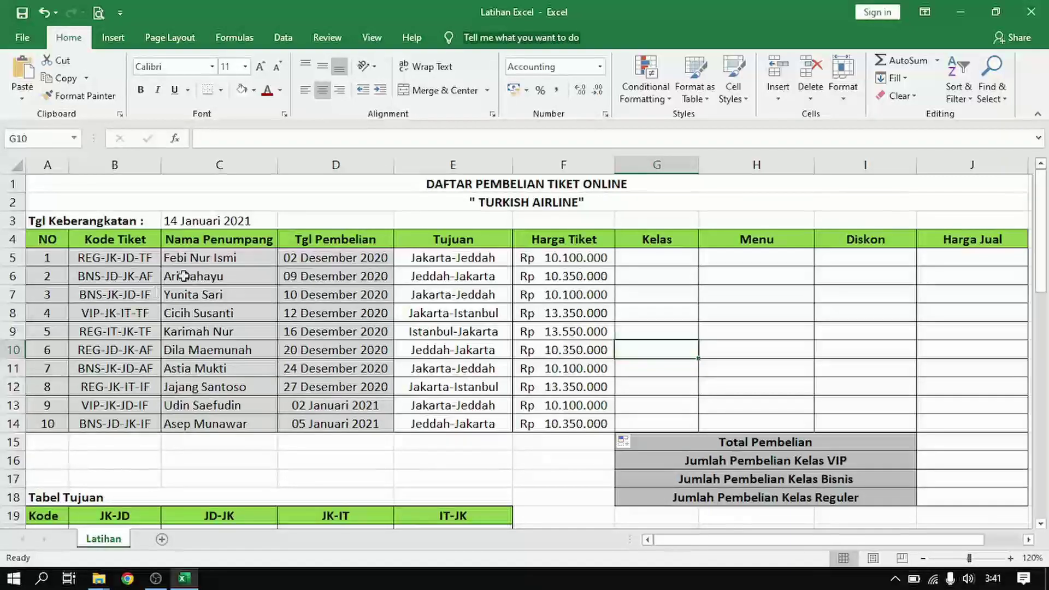
# Read the Kelas rule in Keterangan Pengerjaan and check the Kelas column of Tabel Kelas
pyautogui.click(639, 259)
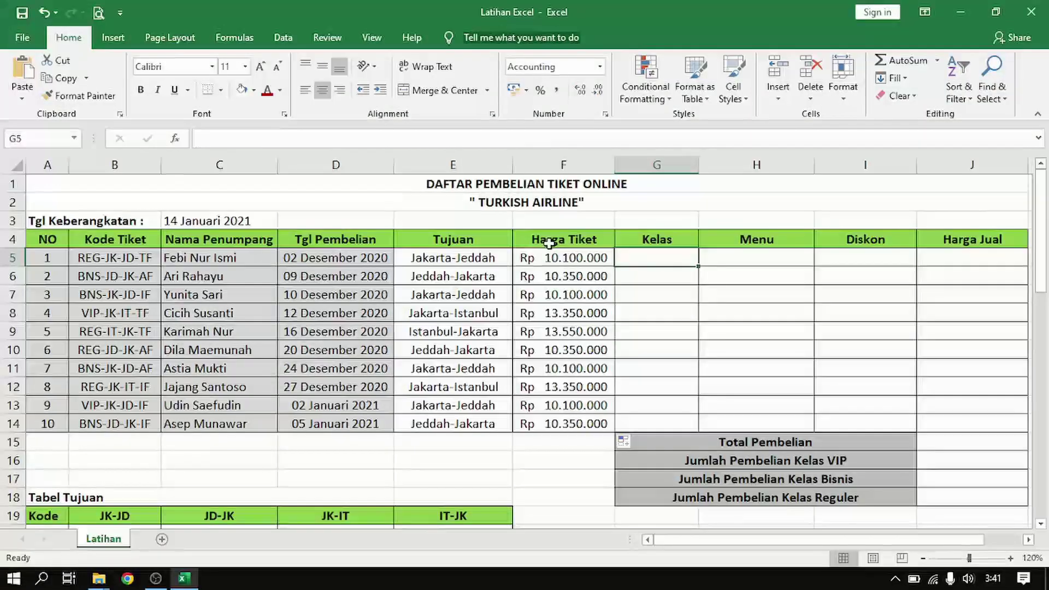
pyautogui.scroll(-9, 224, 370)
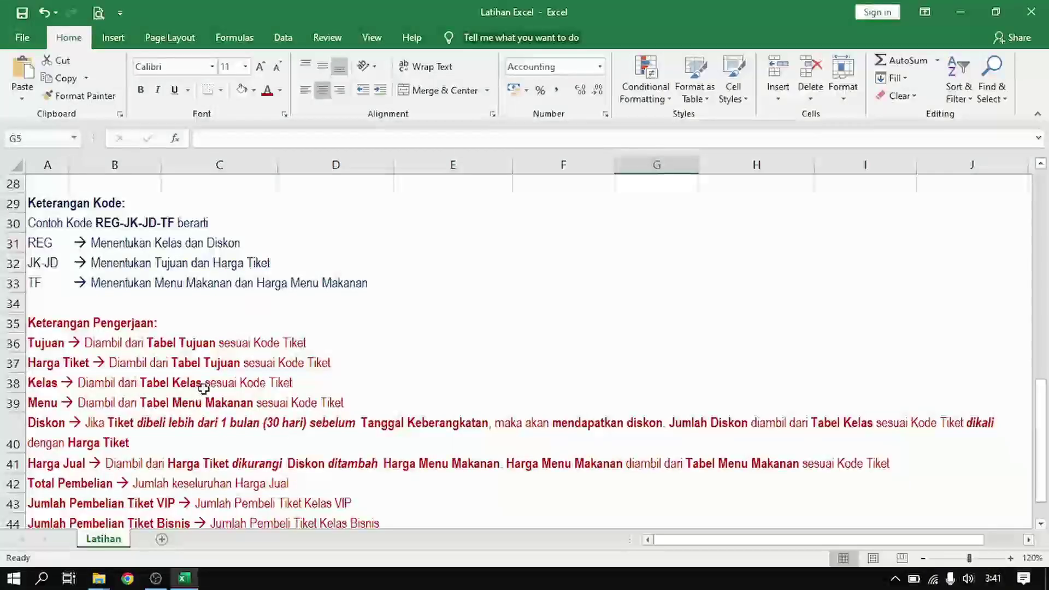
pyautogui.scroll(4, 279, 375)
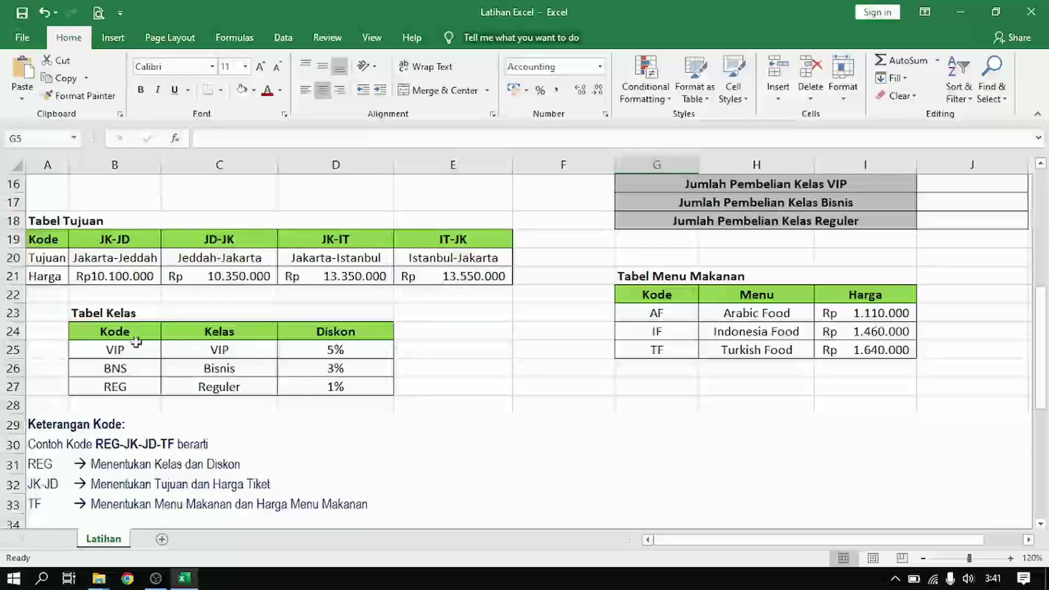
pyautogui.moveTo(117, 330); pyautogui.dragTo(351, 389)
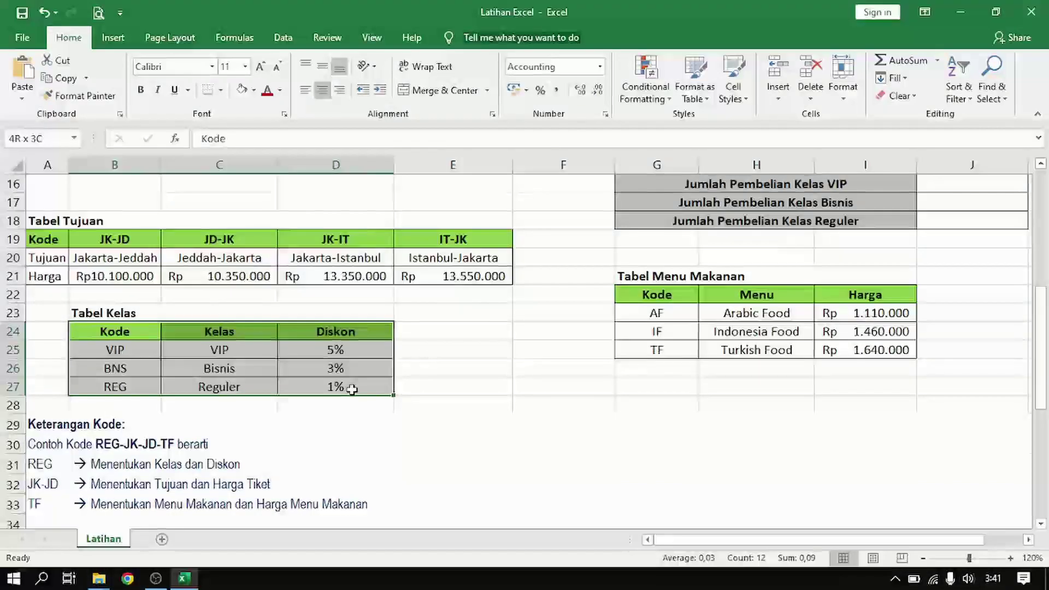
pyautogui.click(216, 387)
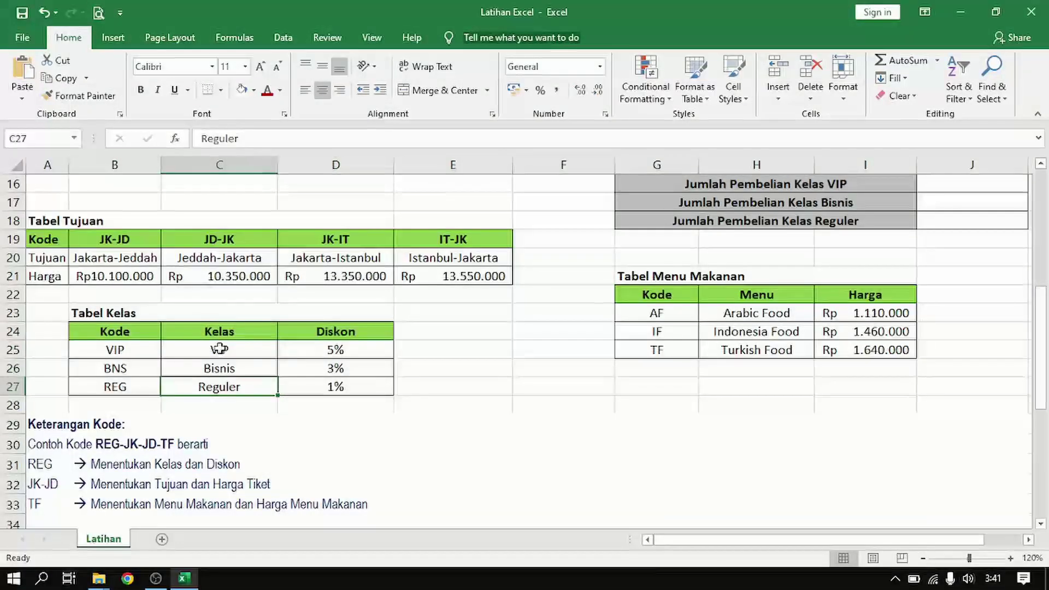
pyautogui.moveTo(220, 343); pyautogui.dragTo(221, 389)
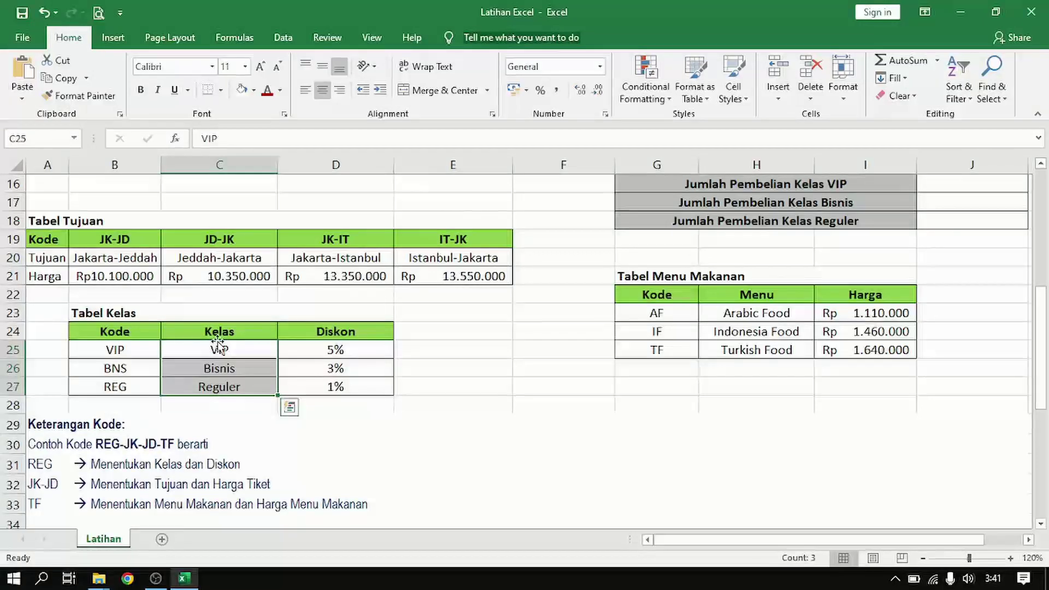
pyautogui.moveTo(223, 335); pyautogui.dragTo(215, 382)
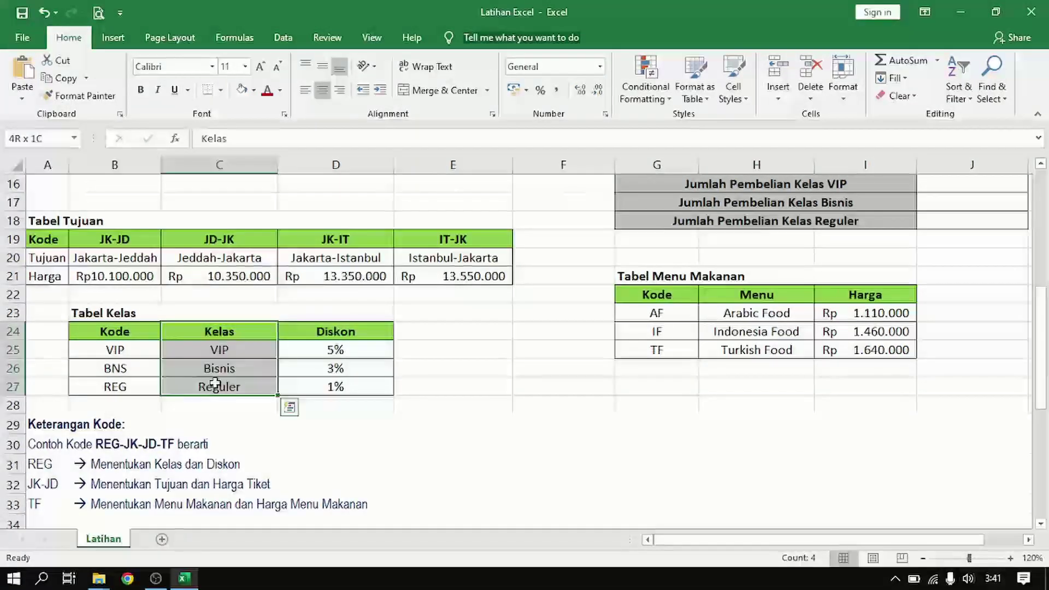
pyautogui.scroll(5, 516, 328)
pyautogui.click(641, 257)
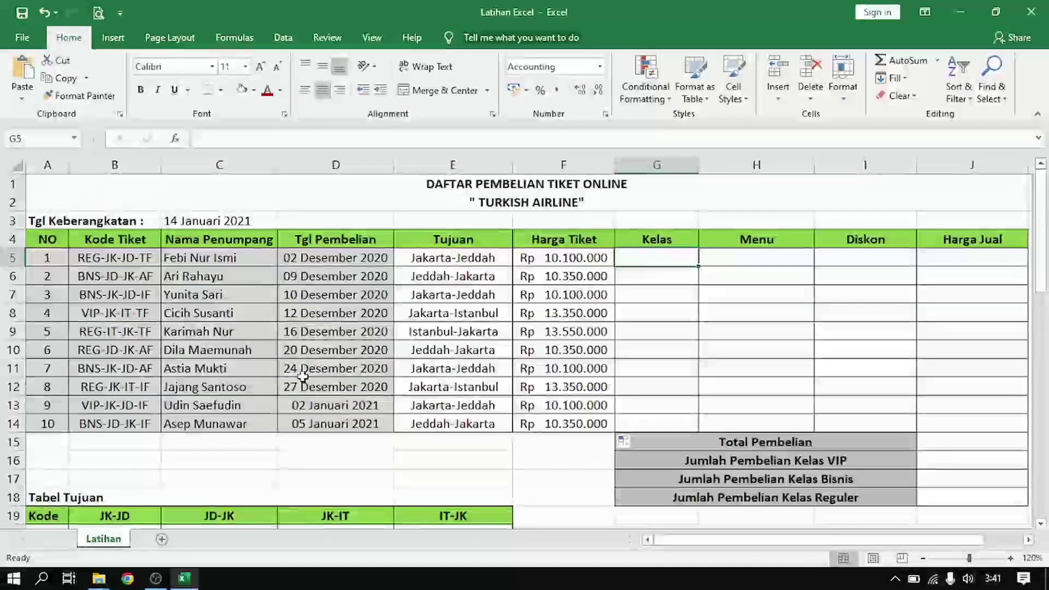
# Examine the VIP, BNS and REG rows of Tabel Kelas to see which lookup direction its layout requires
pyautogui.scroll(-1, 302, 375)
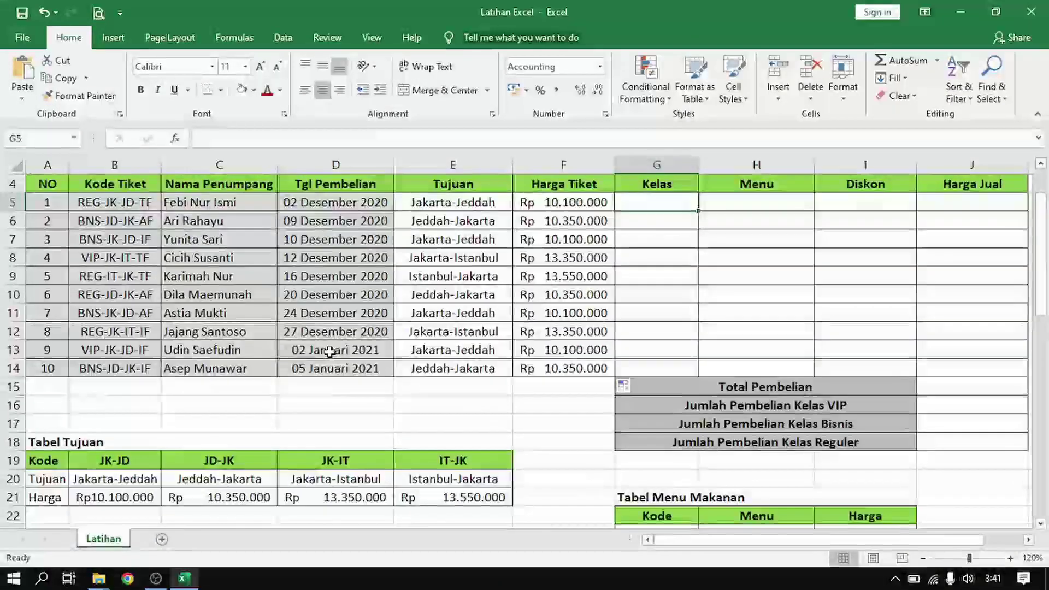
pyautogui.scroll(-2, 329, 352)
pyautogui.scroll(-1, 329, 351)
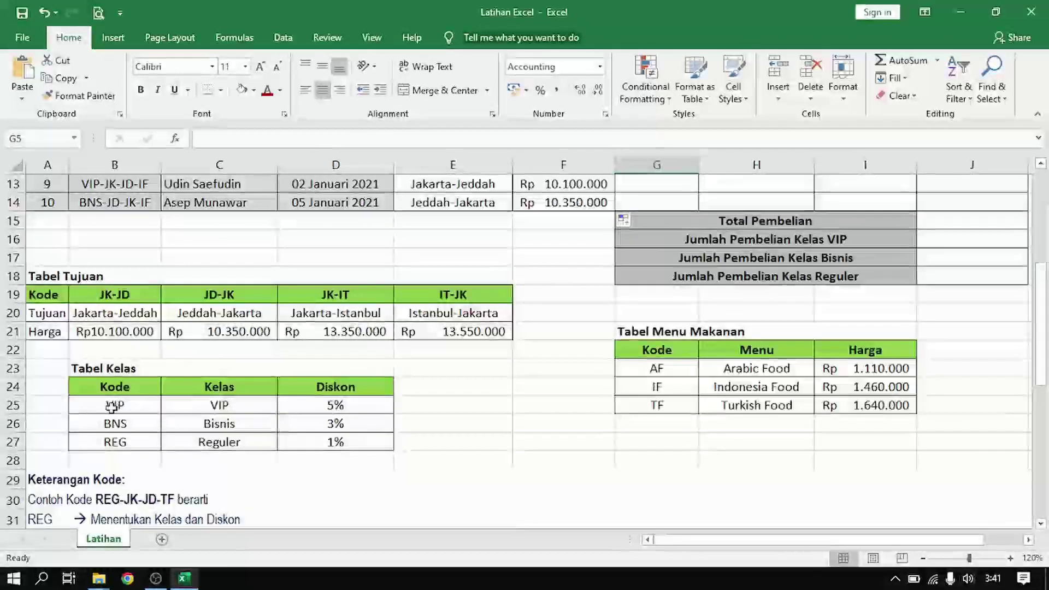
pyautogui.moveTo(106, 407); pyautogui.dragTo(292, 405)
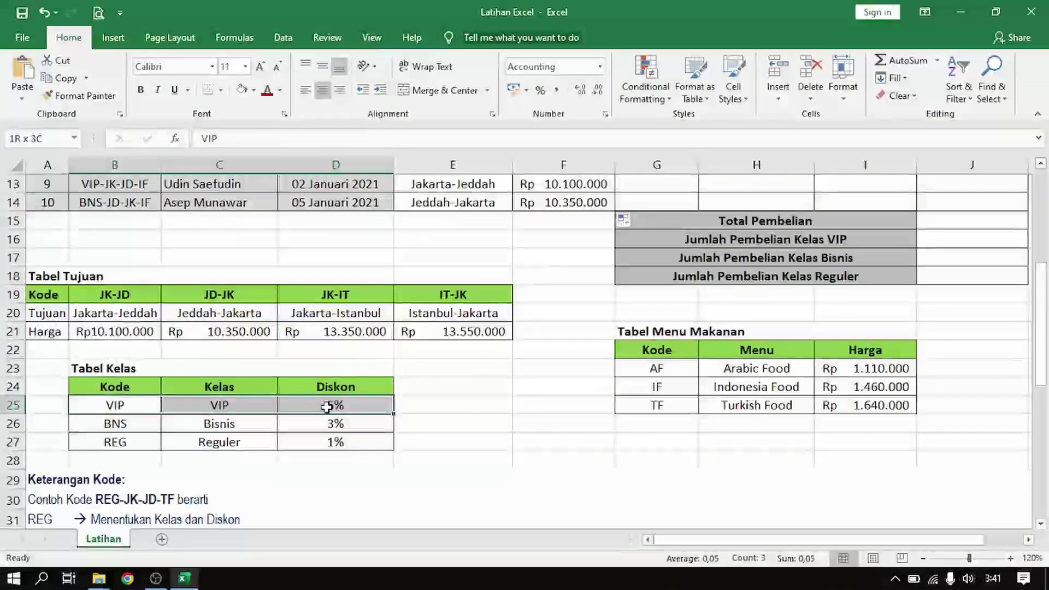
pyautogui.moveTo(131, 424); pyautogui.dragTo(342, 424)
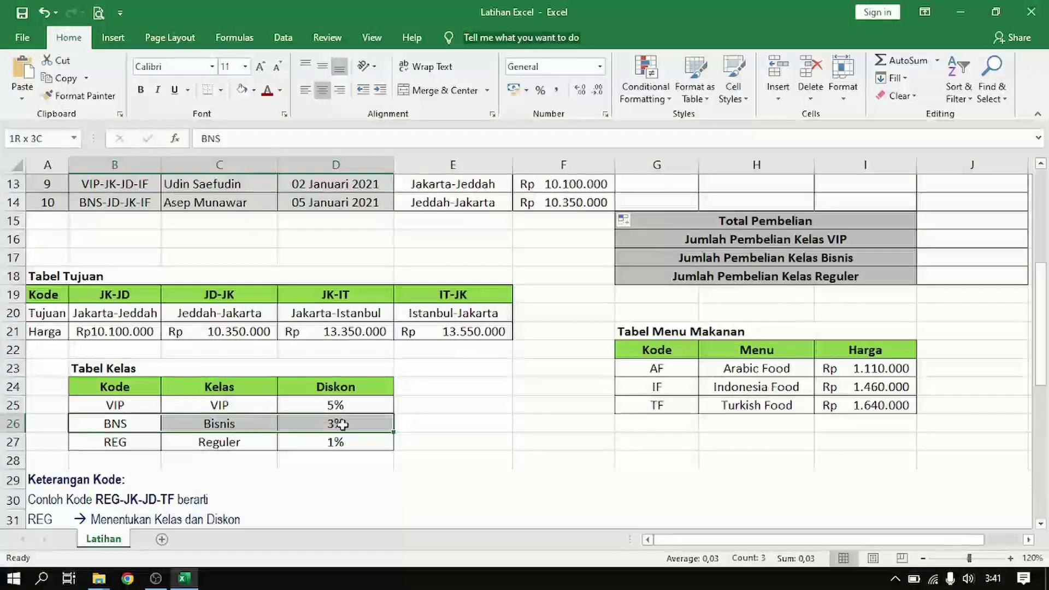
pyautogui.moveTo(132, 443); pyautogui.dragTo(335, 440)
pyautogui.moveTo(132, 409); pyautogui.dragTo(372, 411)
pyautogui.moveTo(129, 424); pyautogui.dragTo(306, 424)
pyautogui.moveTo(130, 441); pyautogui.dragTo(324, 440)
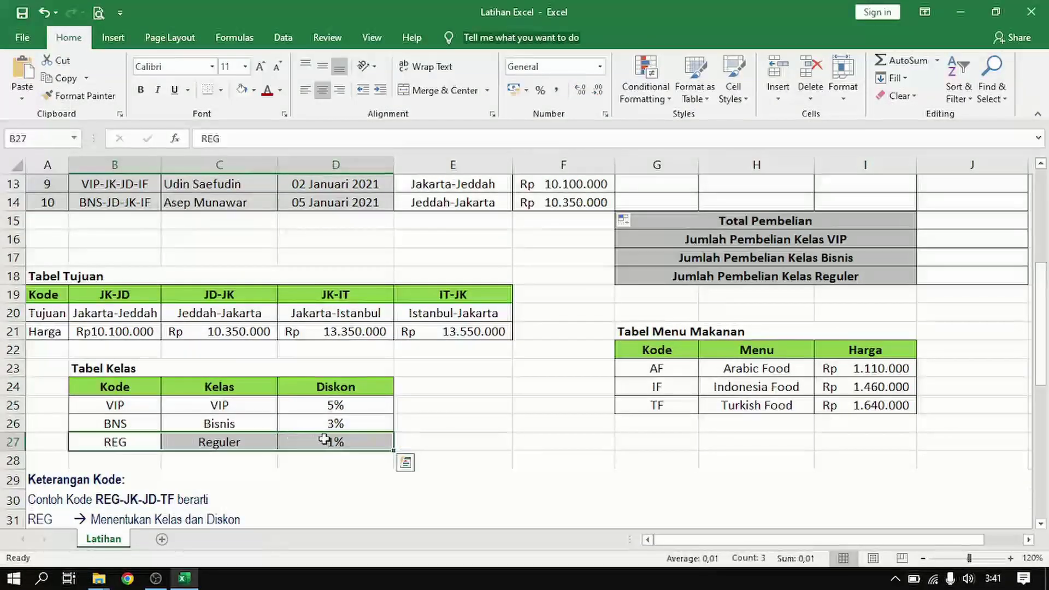
pyautogui.click(125, 405)
pyautogui.click(126, 440)
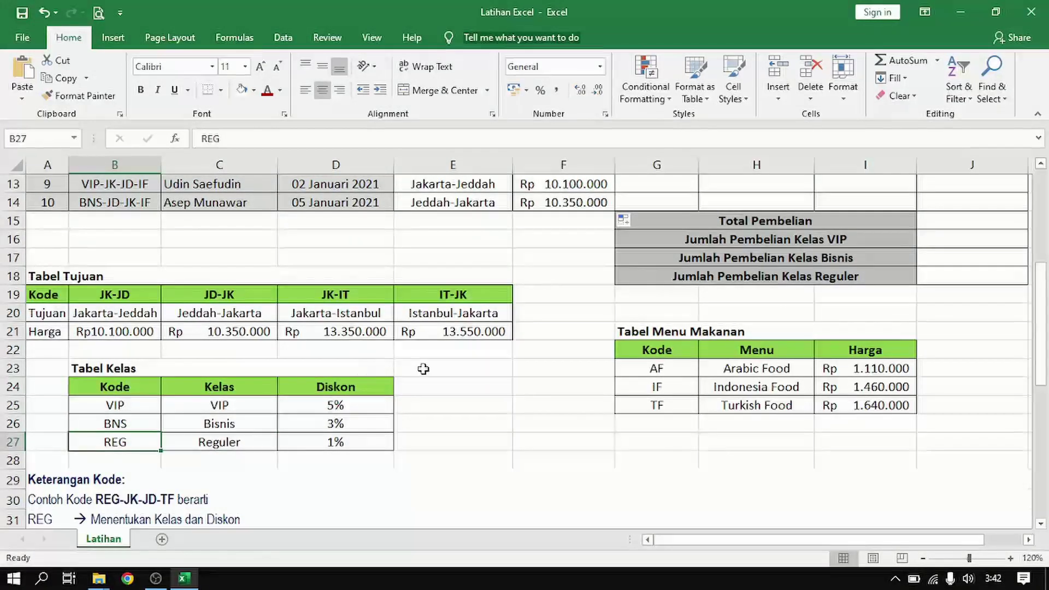
# Search for the VLOOKUP function with "vlook" and insert it into Kelas cell G5
pyautogui.scroll(4, 423, 369)
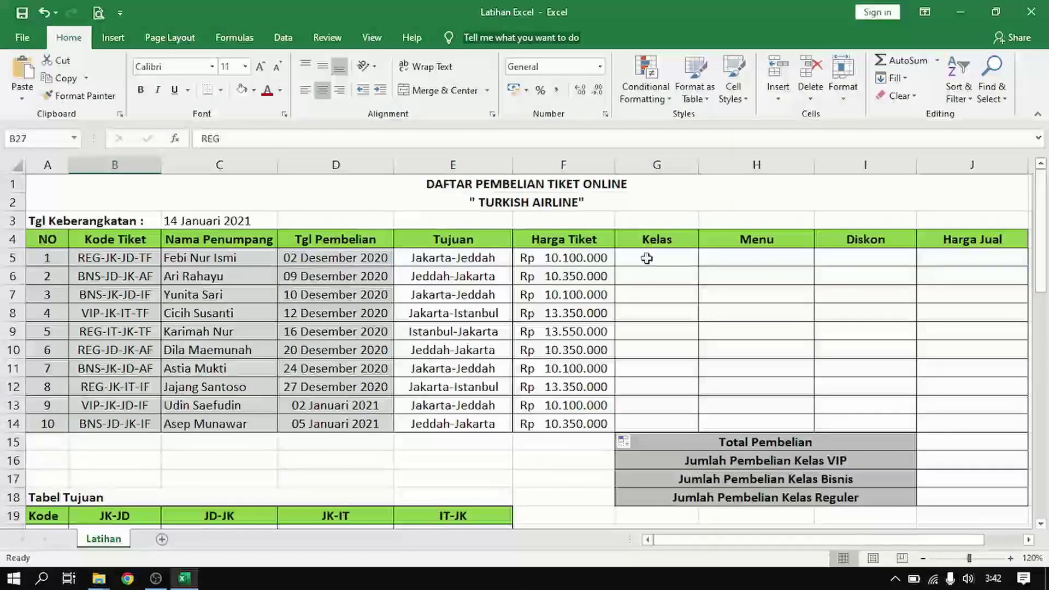
pyautogui.click(647, 259)
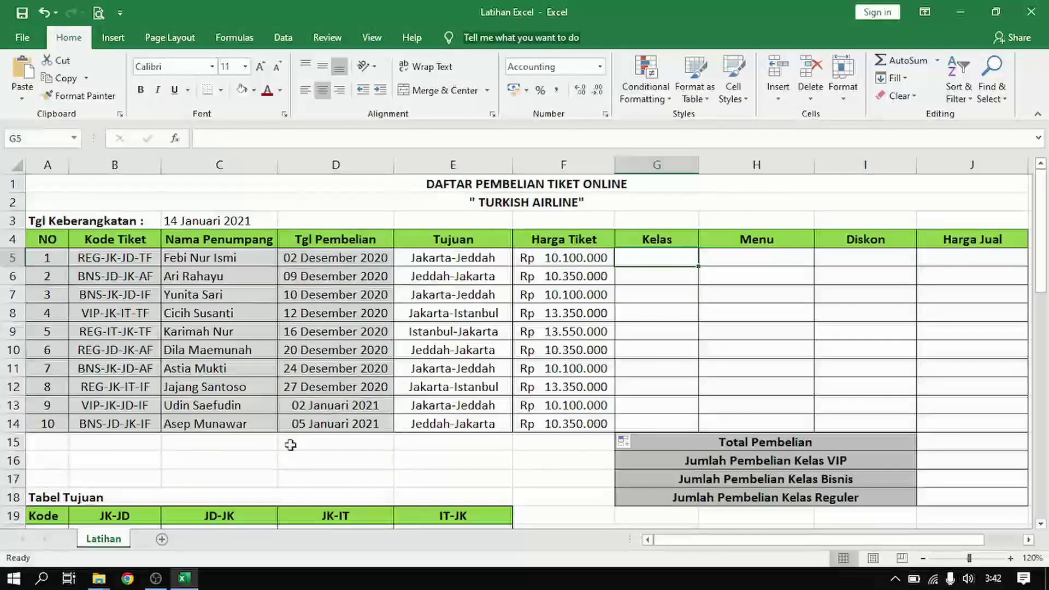
pyautogui.scroll(-3, 291, 442)
pyautogui.scroll(3, 290, 435)
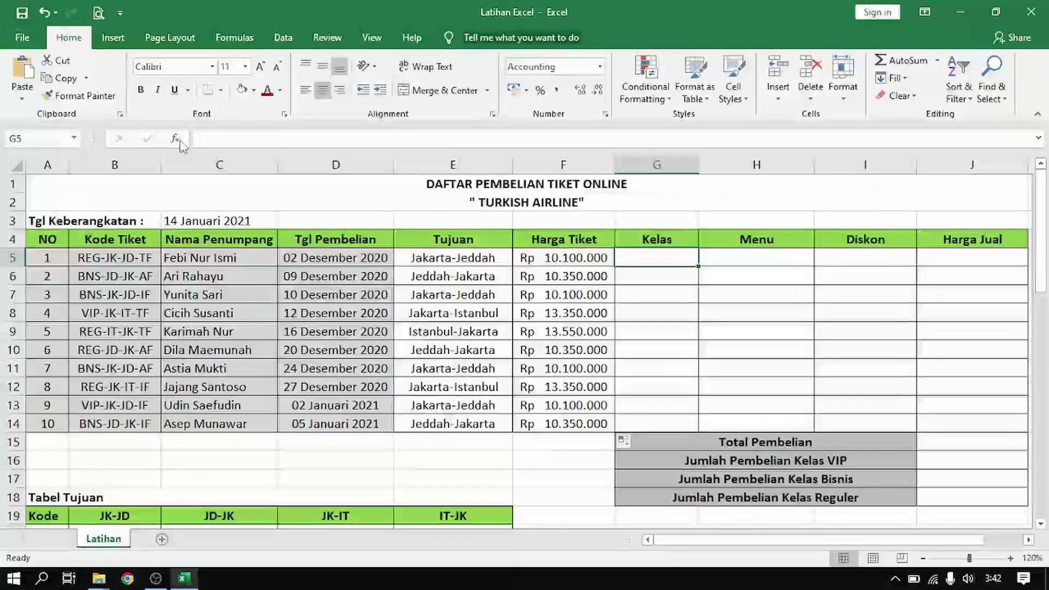
pyautogui.click(176, 138)
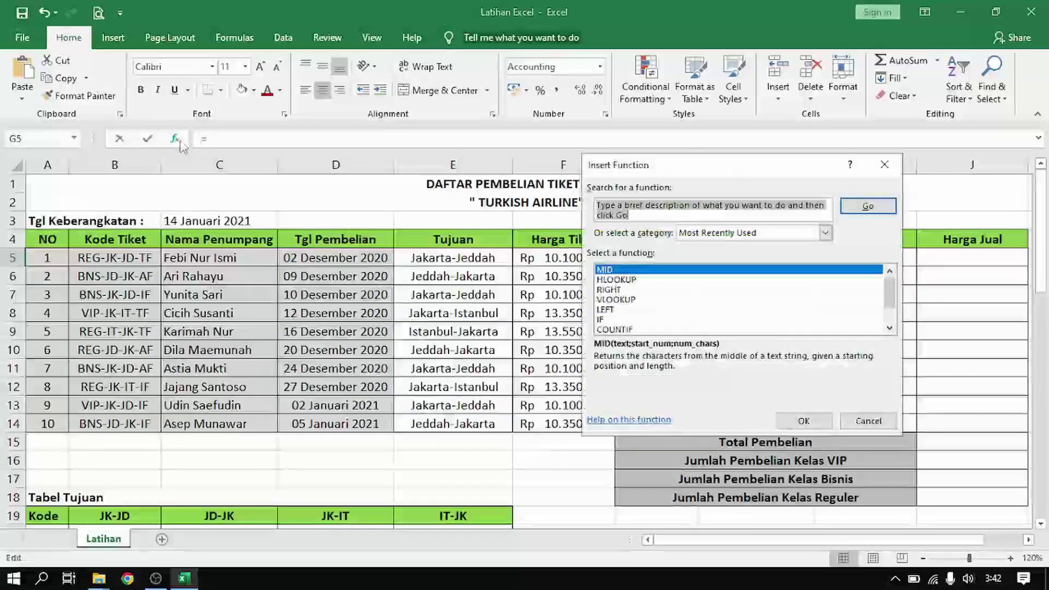
pyautogui.click(628, 301)
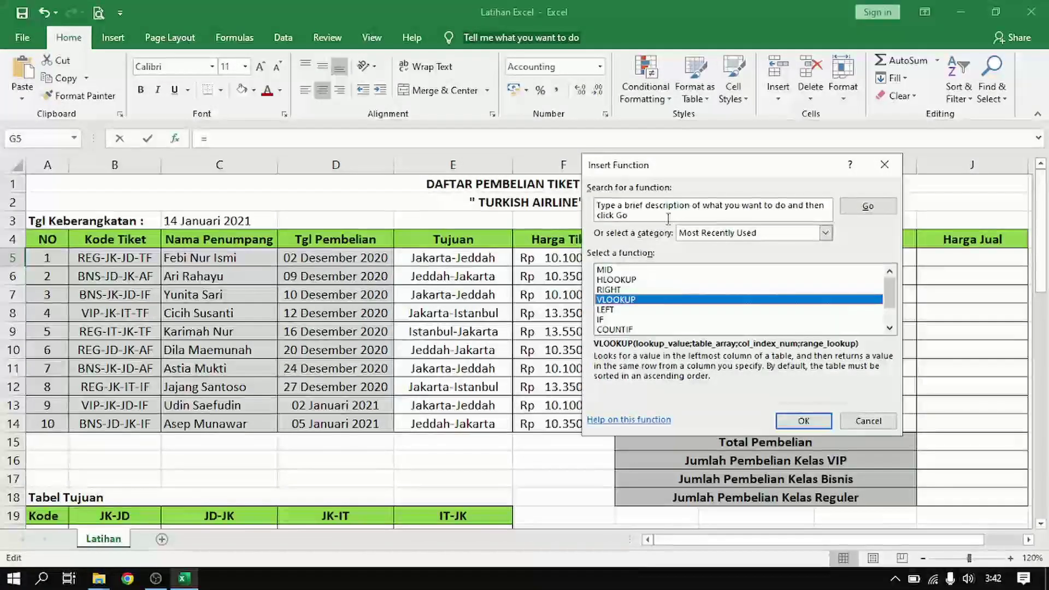
pyautogui.moveTo(645, 218); pyautogui.dragTo(591, 204)
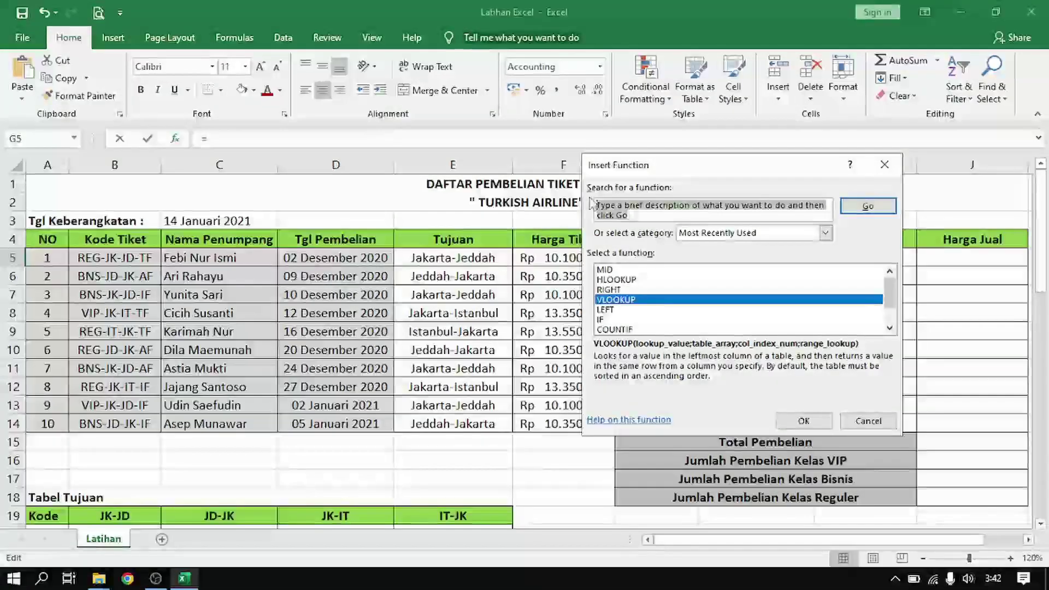
pyautogui.write('Vlook')
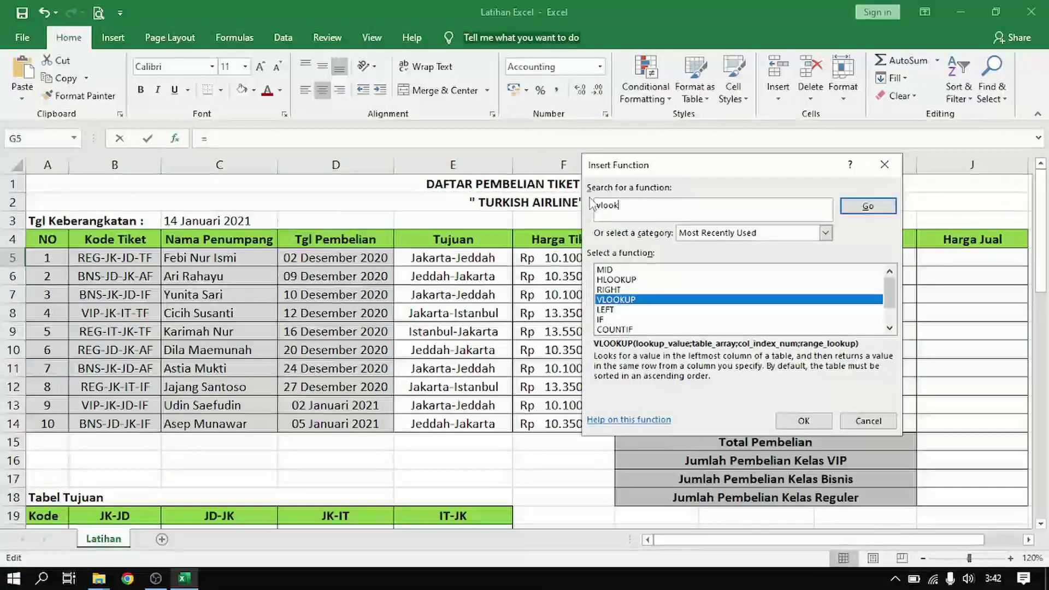
pyautogui.click(870, 210)
pyautogui.doubleClick(623, 269)
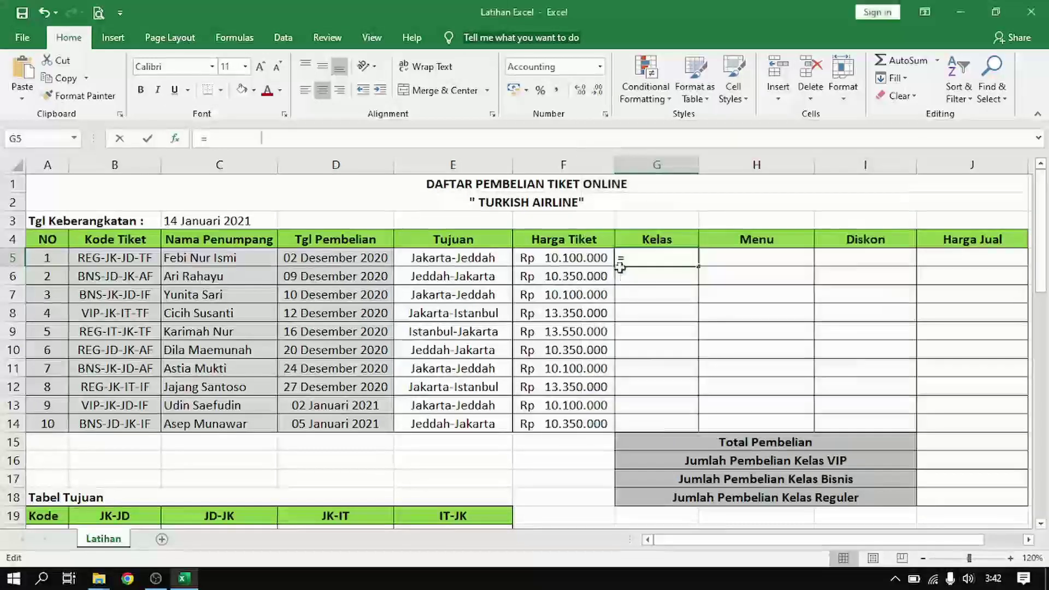
# Search for the LEFT function with "left" and nest it as the Lookup_value of the VLOOKUP in G5
pyautogui.moveTo(686, 201); pyautogui.dragTo(884, 221)
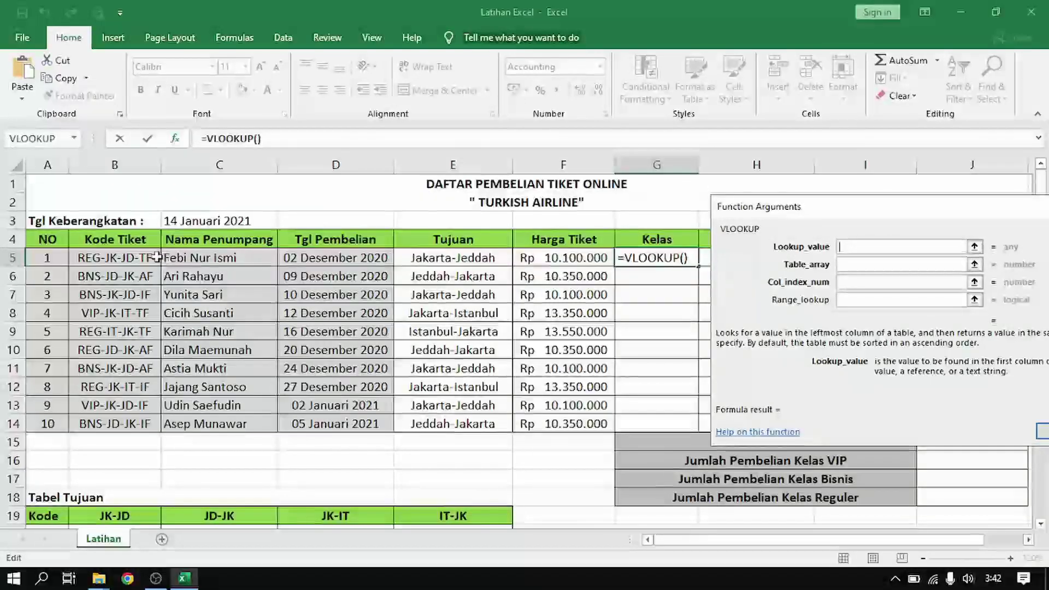
pyautogui.moveTo(903, 213); pyautogui.dragTo(718, 232)
pyautogui.moveTo(1043, 217); pyautogui.dragTo(1043, 292)
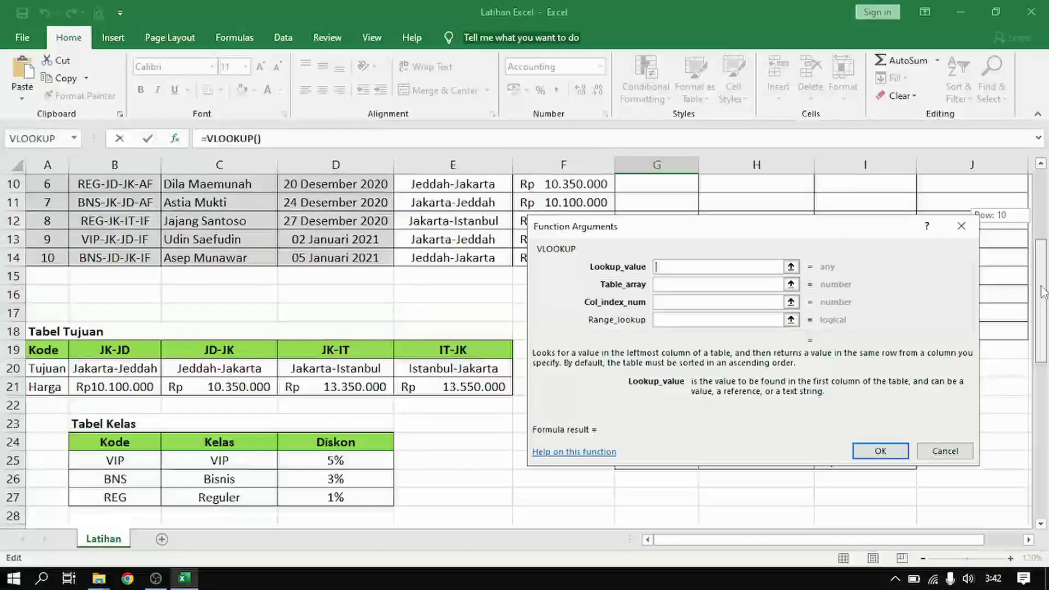
pyautogui.moveTo(1043, 292); pyautogui.dragTo(1036, 229)
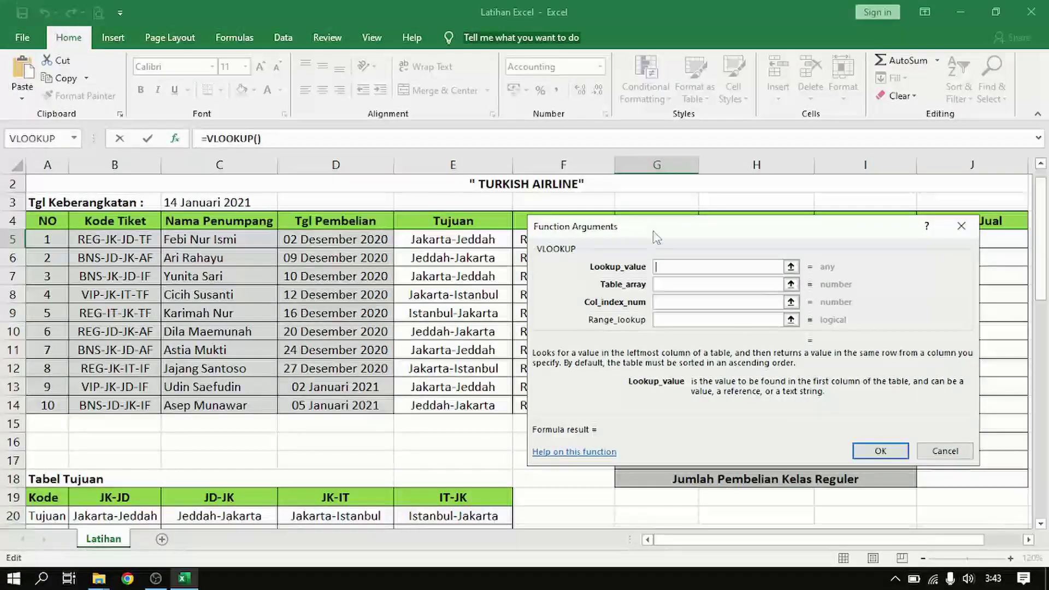
pyautogui.moveTo(653, 232); pyautogui.dragTo(700, 276)
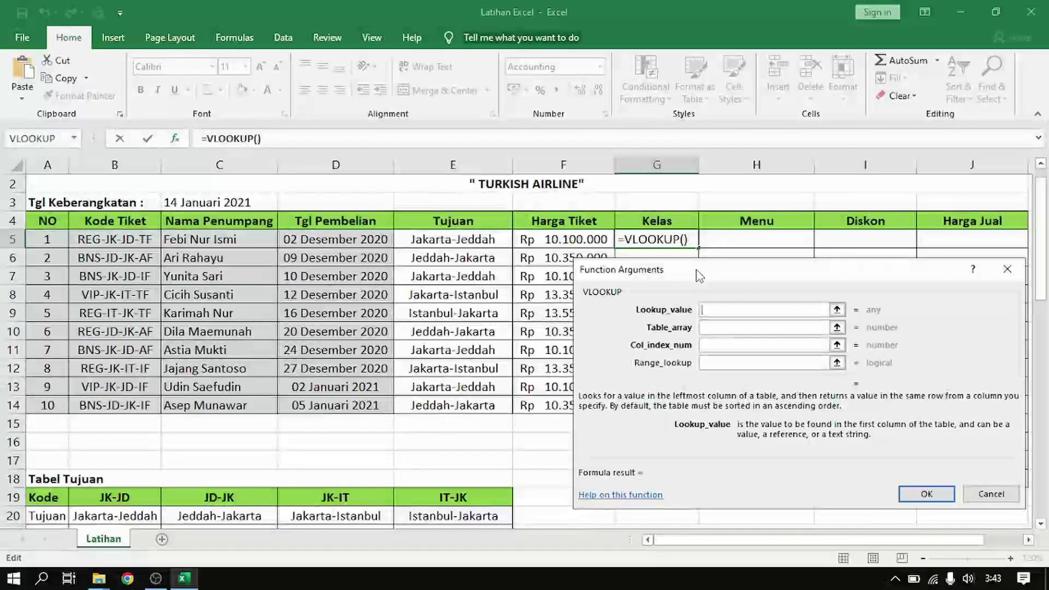
pyautogui.click(75, 140)
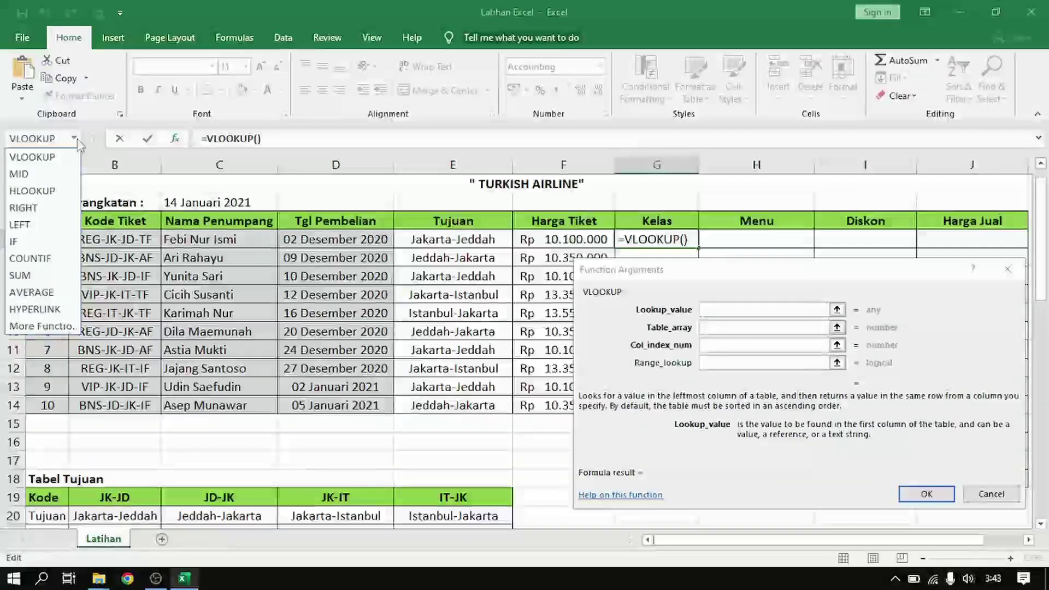
pyautogui.click(60, 331)
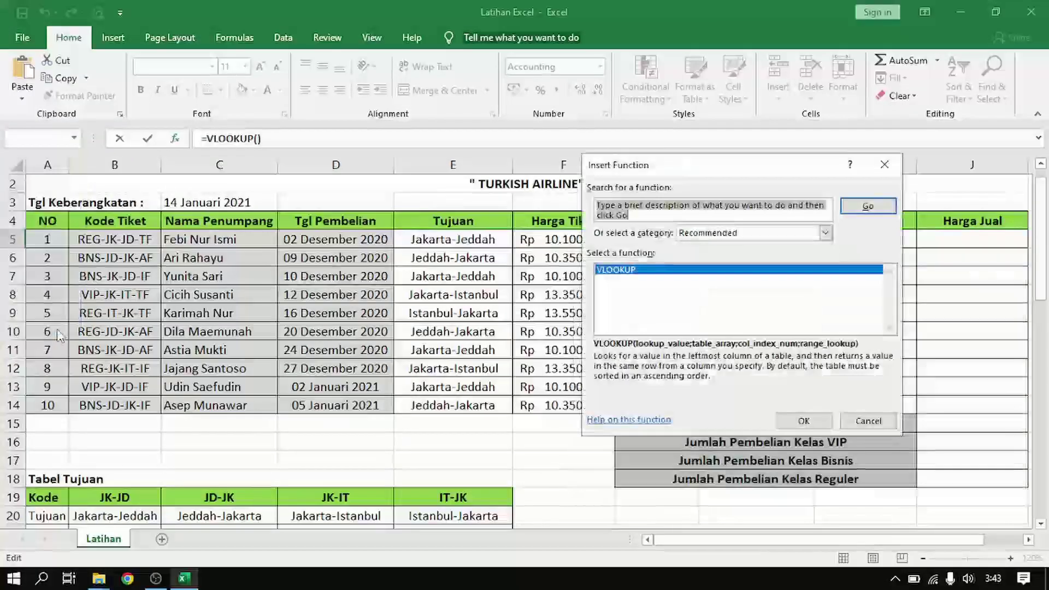
pyautogui.click(660, 202)
pyautogui.write('left')
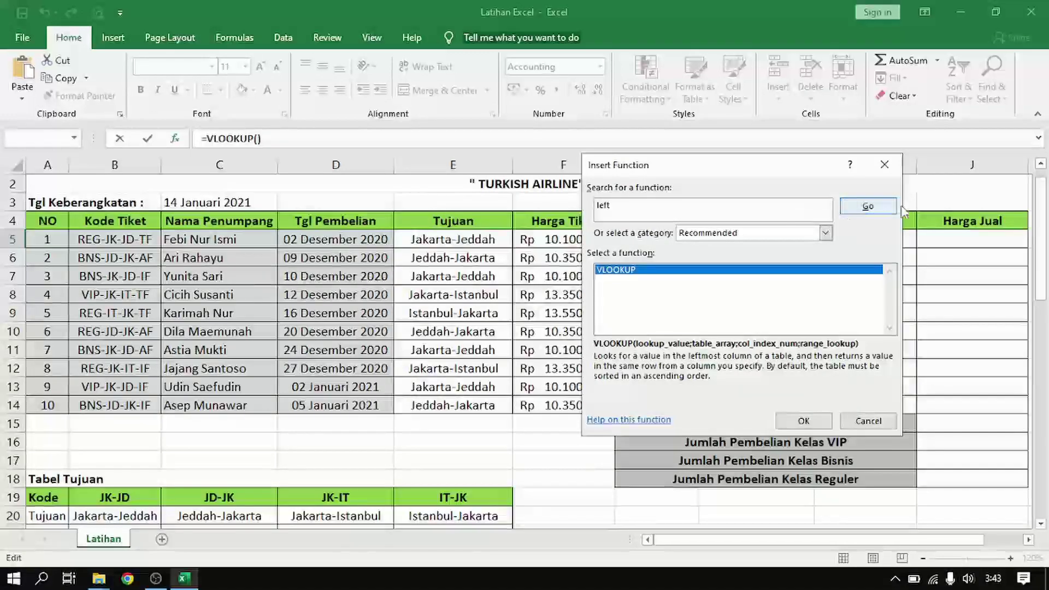
pyautogui.click(868, 206)
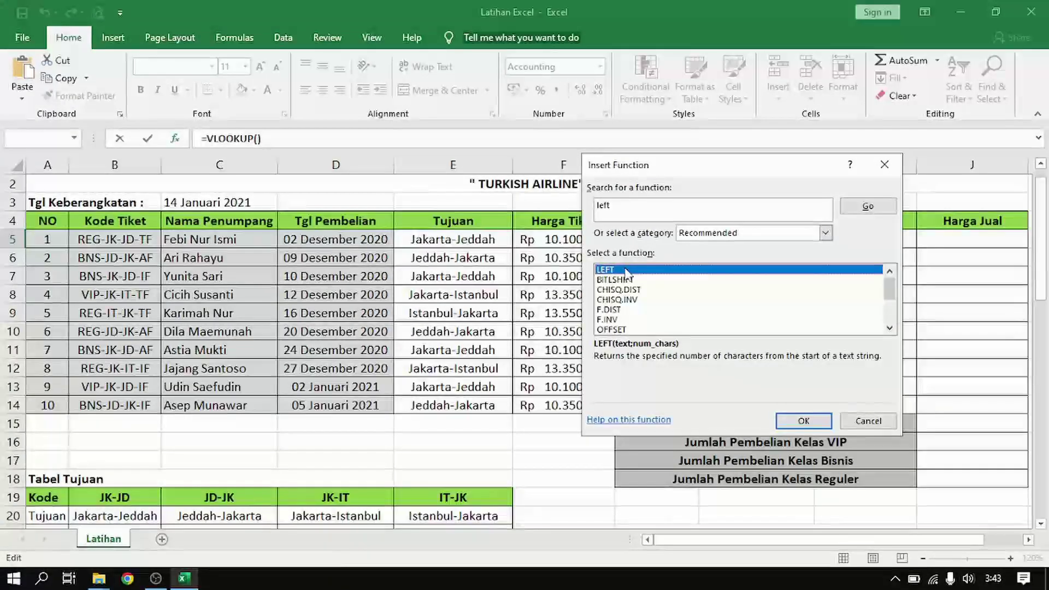
pyautogui.doubleClick(626, 271)
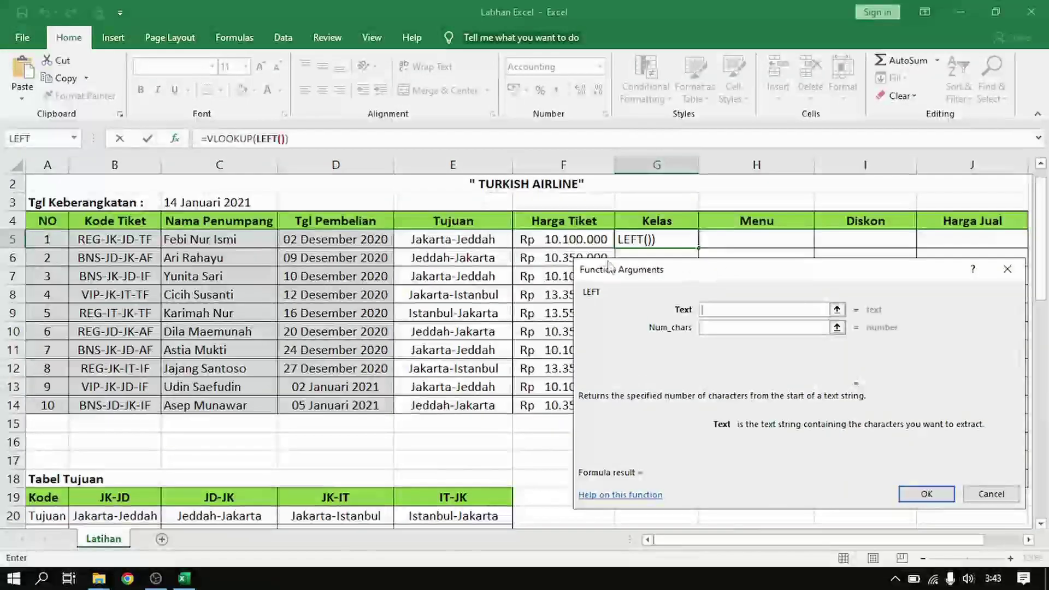
# Set the nested LEFT to extract 3 characters from Kode Tiket cell B5 and return to the VLOOKUP arguments
pyautogui.click(105, 240)
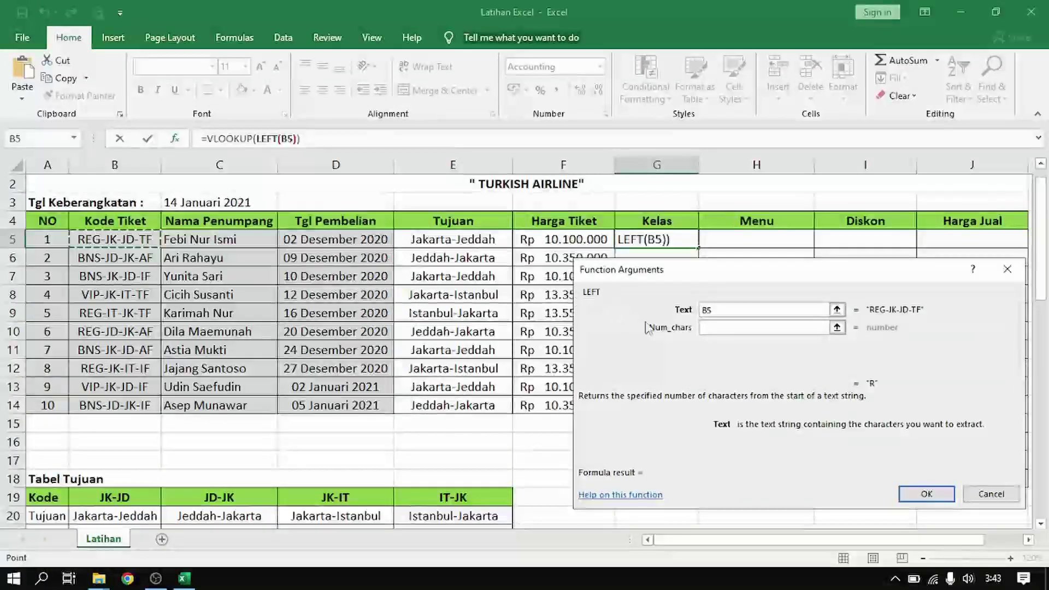
pyautogui.click(714, 330)
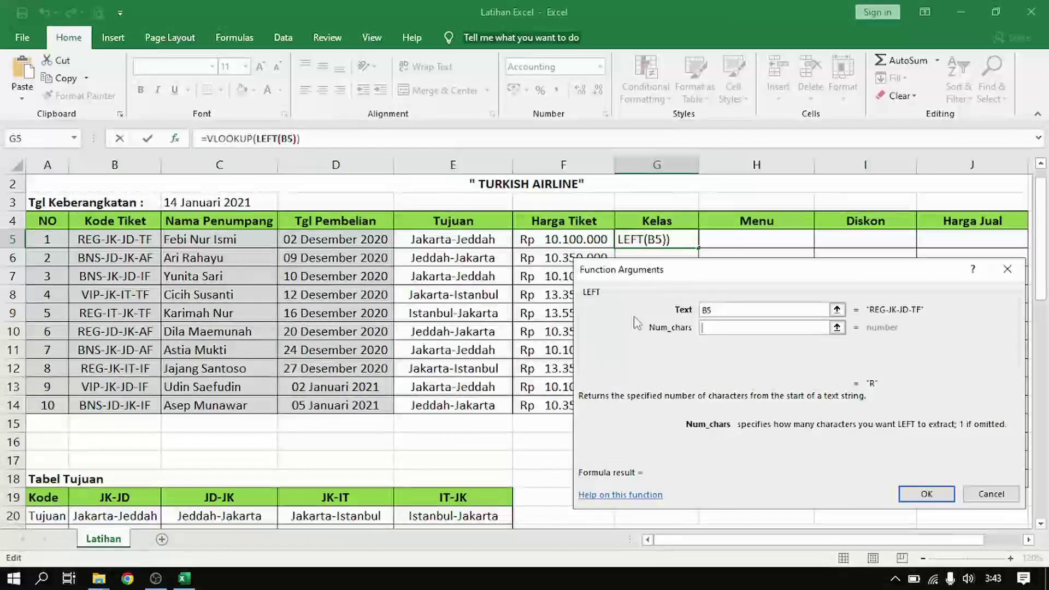
pyautogui.write('3')
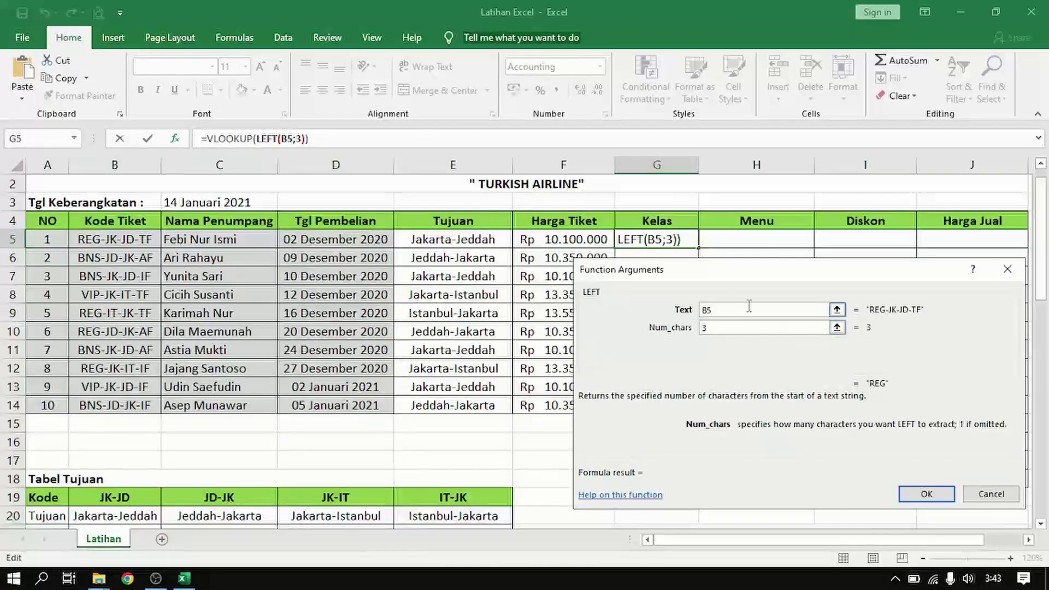
pyautogui.click(242, 138)
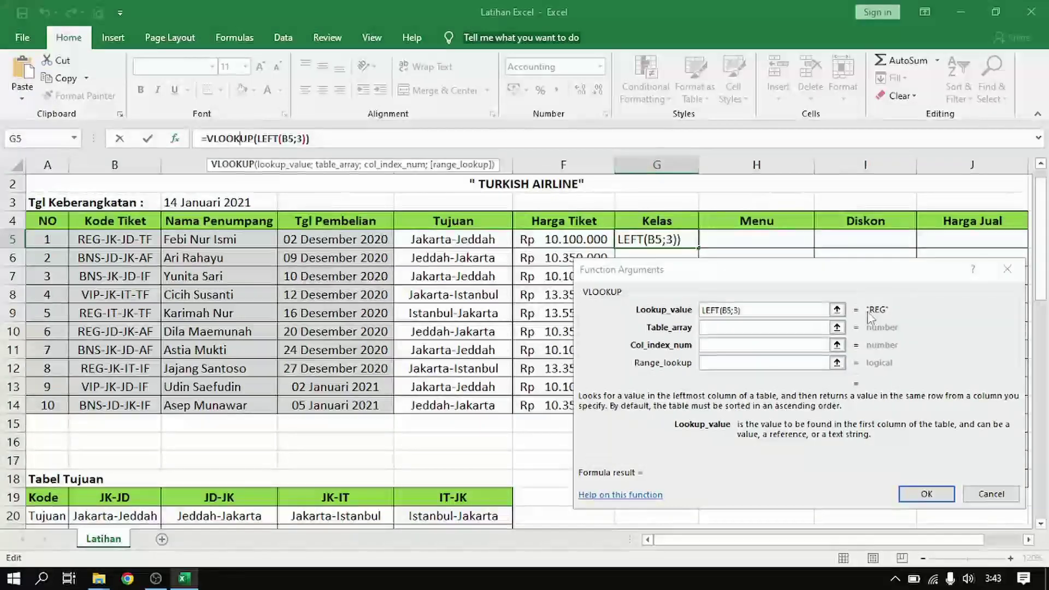
# Set the VLOOKUP's Table_array to Tabel Kelas including its header row, as the absolute range $B$24:$D$27
pyautogui.click(739, 328)
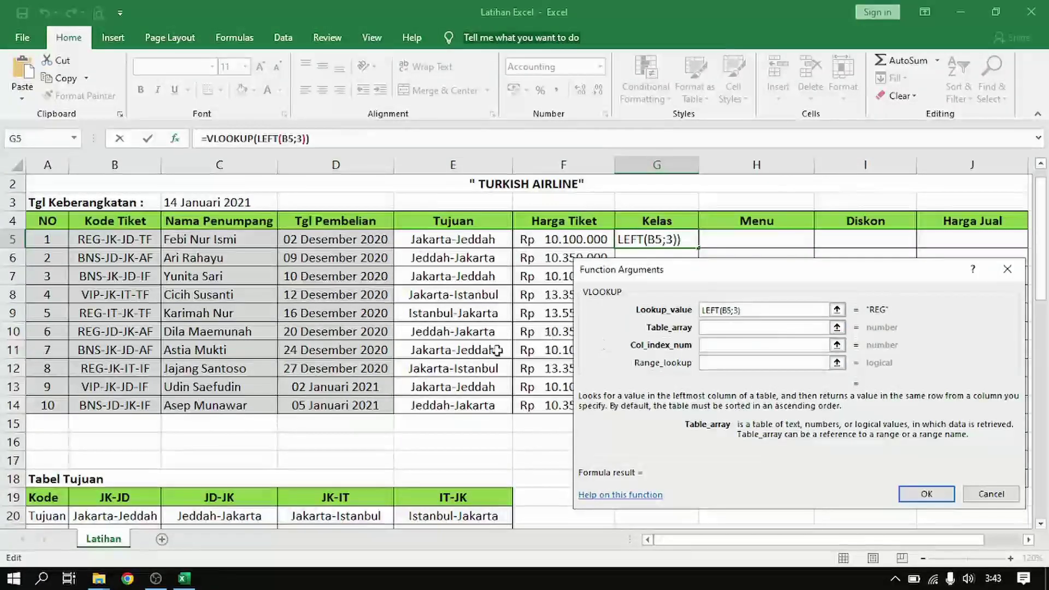
pyautogui.scroll(-3, 336, 412)
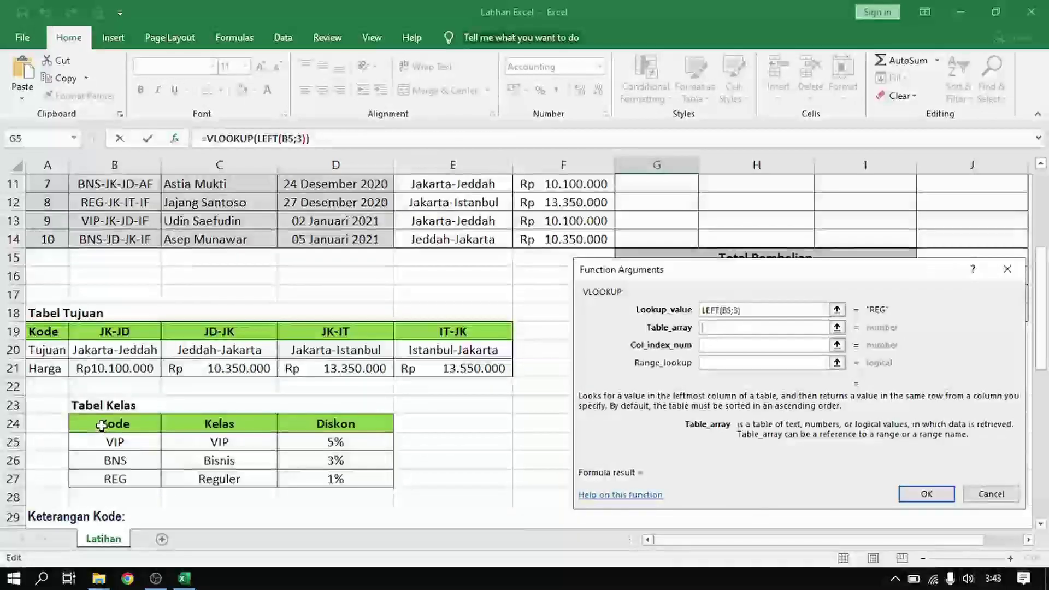
pyautogui.moveTo(101, 423); pyautogui.dragTo(318, 479)
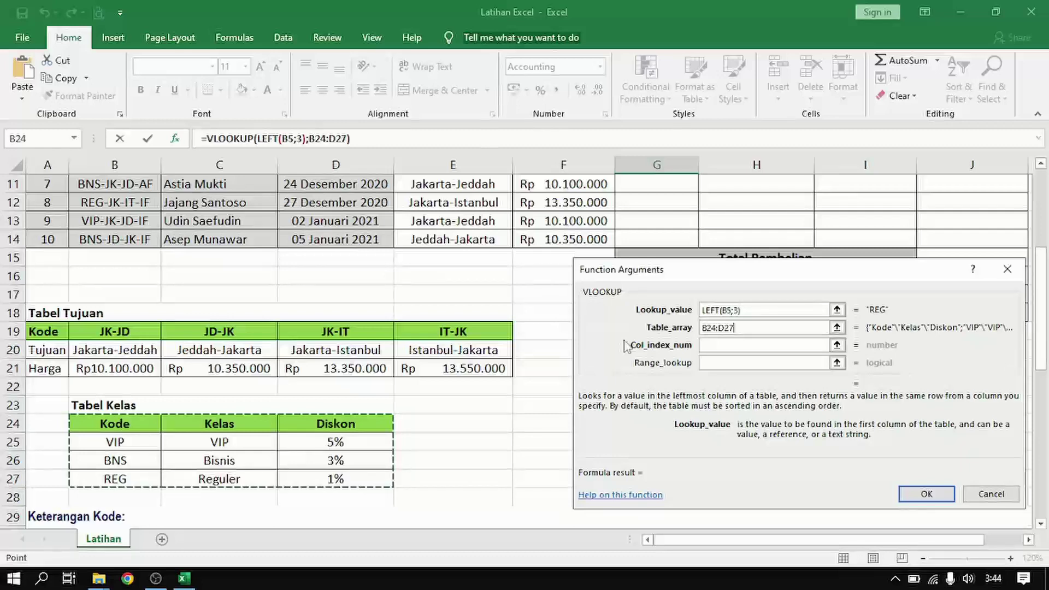
pyautogui.press('F4')
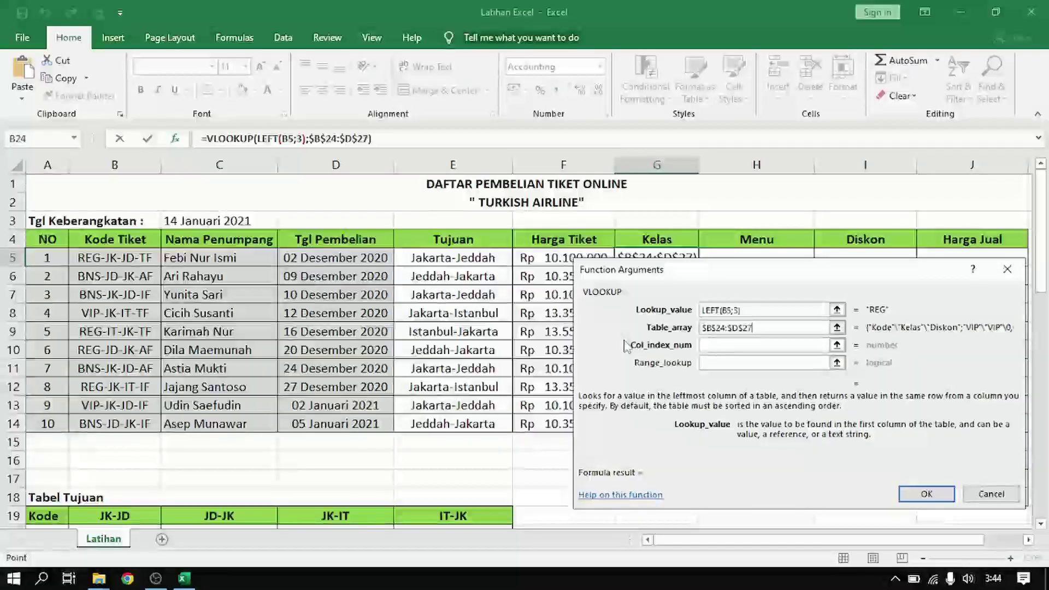
# Complete the G5 VLOOKUP with column index 2 and range lookup 0, and fill it down the Kelas column to G14
pyautogui.click(710, 345)
pyautogui.moveTo(720, 276); pyautogui.dragTo(730, 289)
pyautogui.scroll(-4, 276, 421)
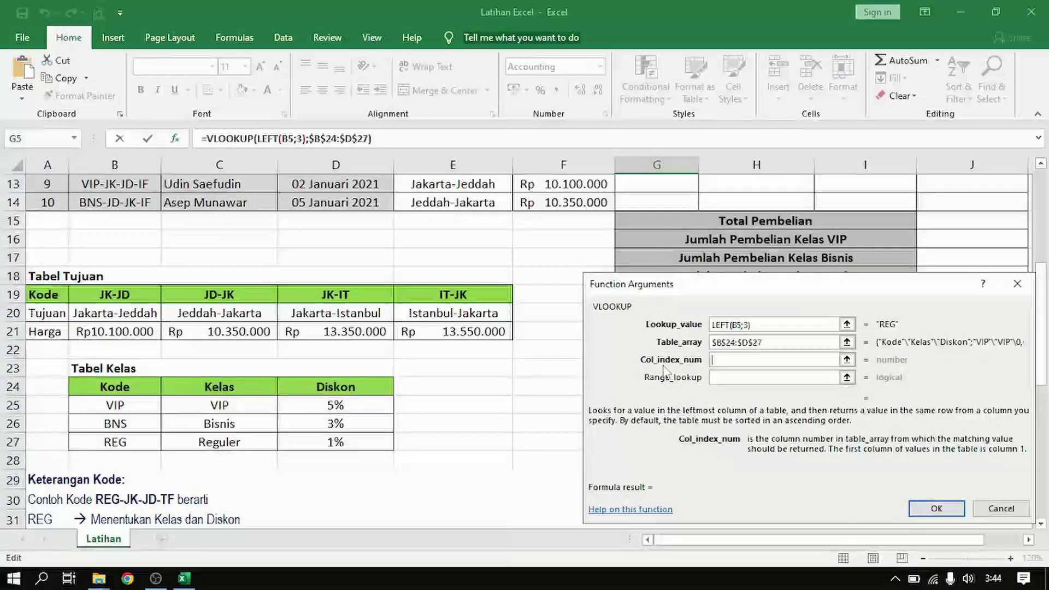
pyautogui.write('2')
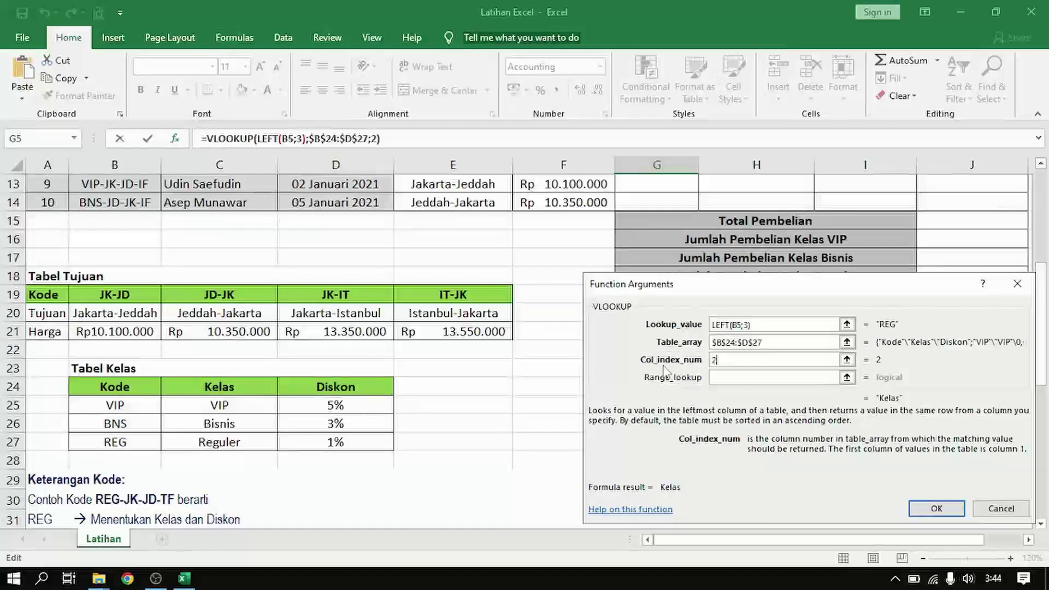
pyautogui.click(721, 377)
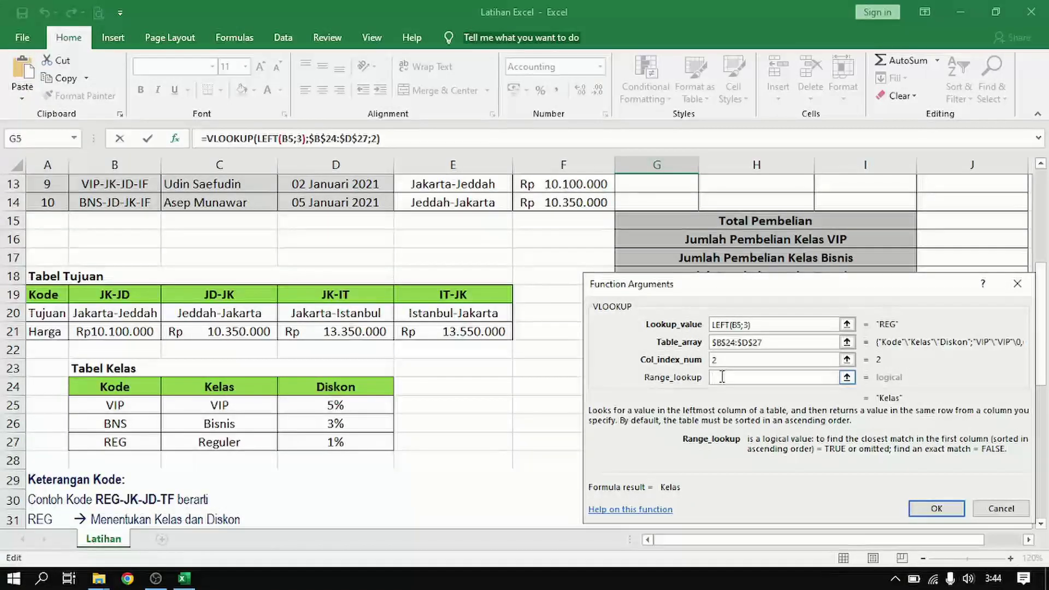
pyautogui.write('0')
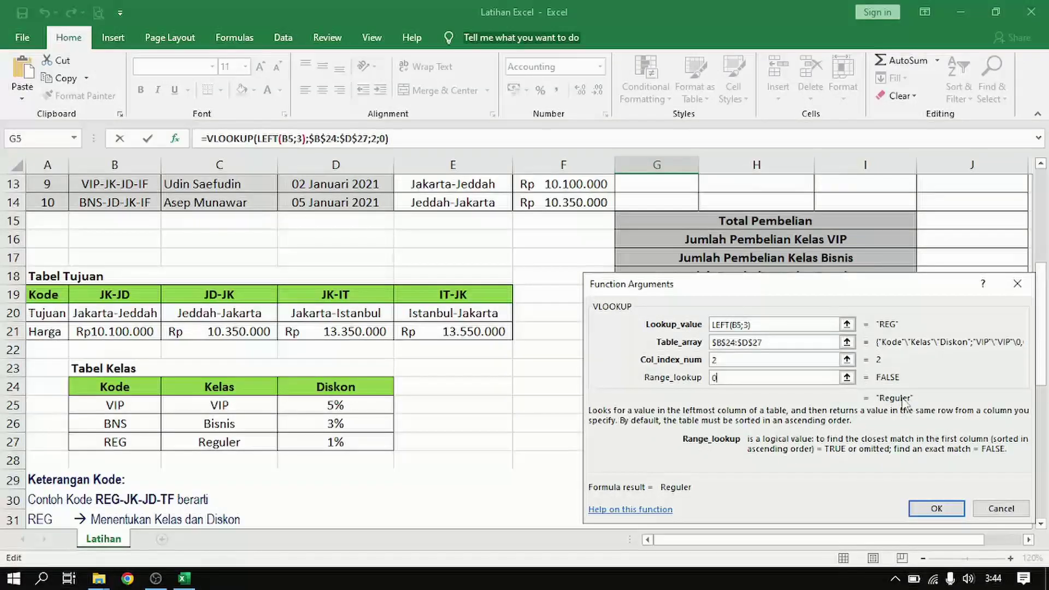
pyautogui.click(936, 508)
pyautogui.scroll(2, 762, 342)
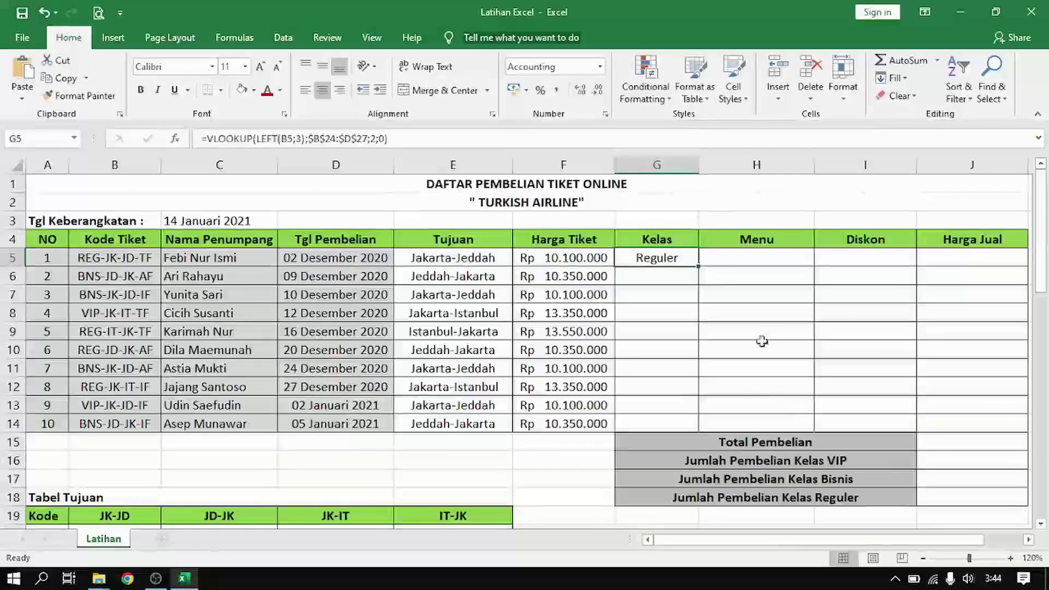
pyautogui.moveTo(698, 267); pyautogui.dragTo(675, 432)
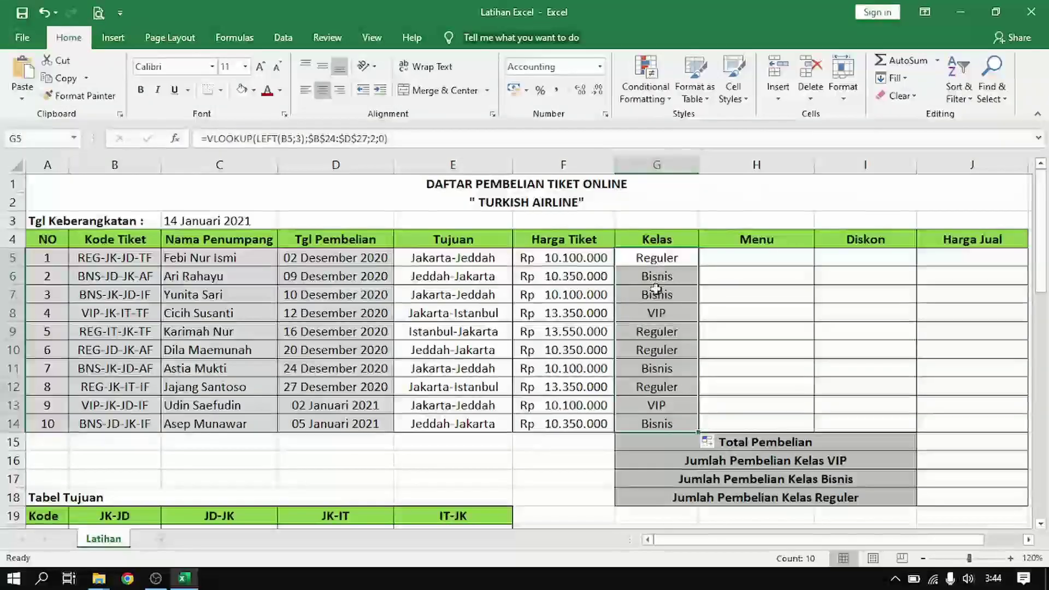
# Read the rule for the Menu column in Keterangan Pengerjaan
pyautogui.click(739, 252)
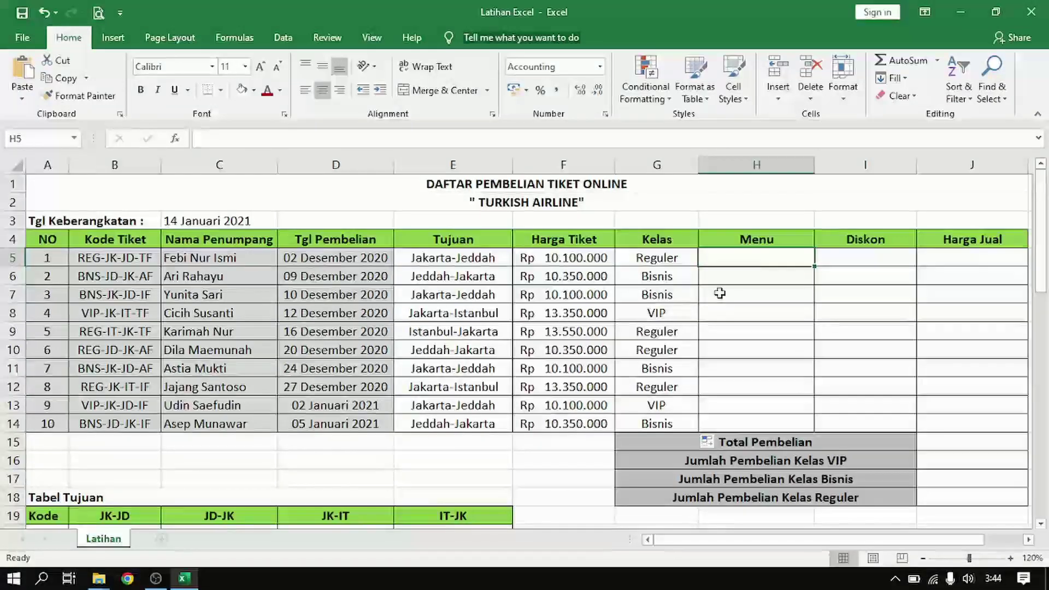
pyautogui.scroll(-3, 419, 378)
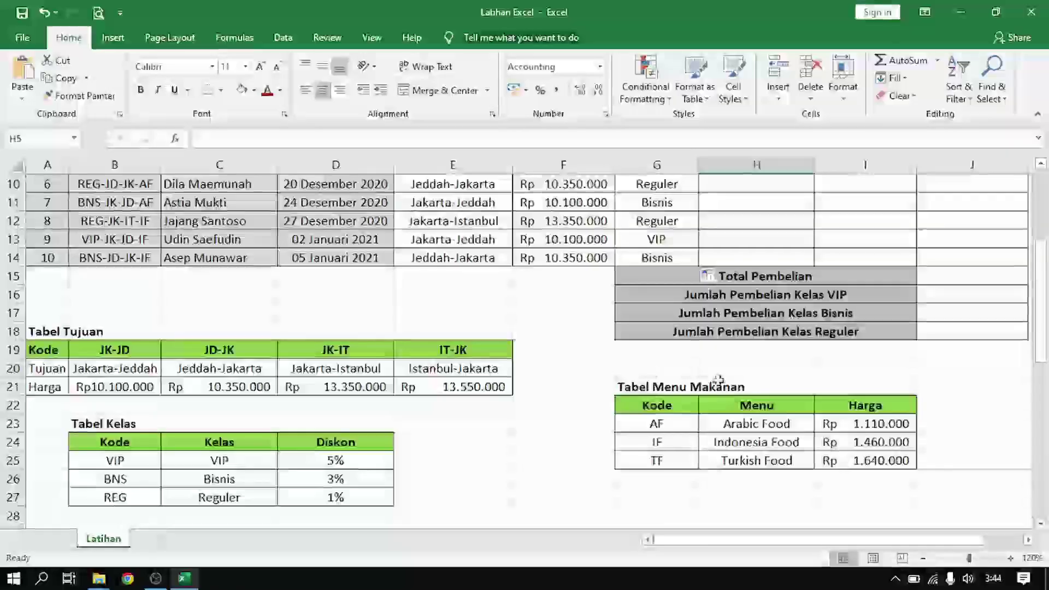
pyautogui.scroll(-8, 351, 414)
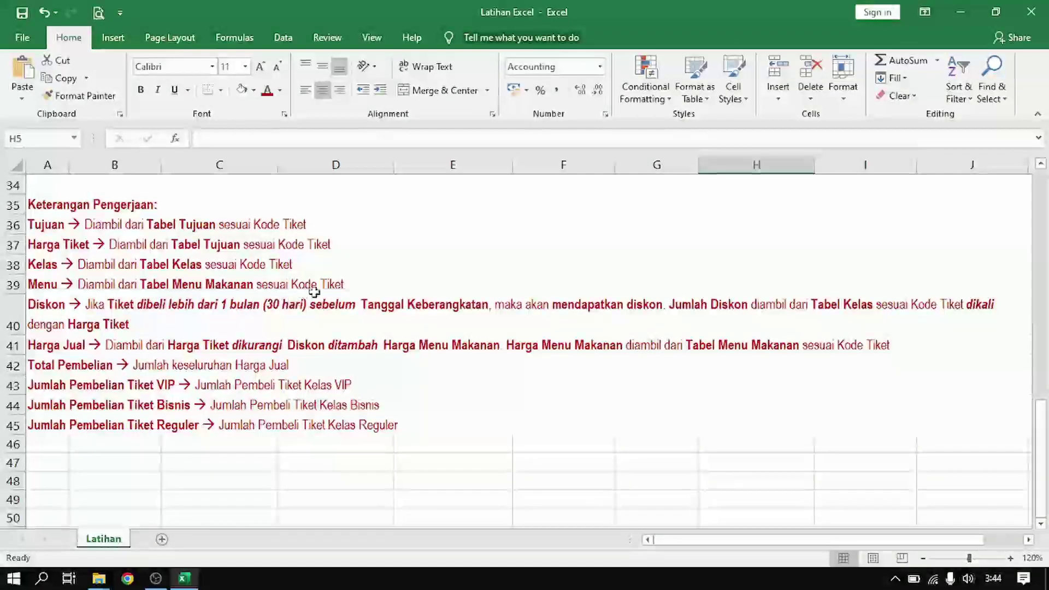
pyautogui.scroll(9, 578, 295)
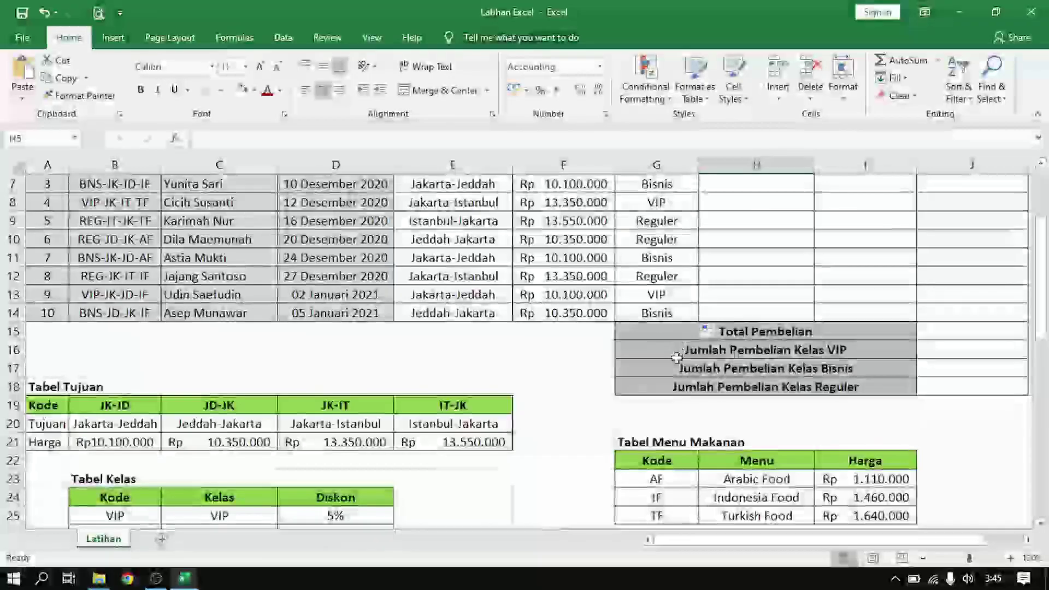
# Check the Menu column and the AF, IF and TF codes of Tabel Menu Makanan against the Kode Tiket entries
pyautogui.scroll(-2, 610, 361)
pyautogui.moveTo(629, 350); pyautogui.dragTo(860, 405)
pyautogui.moveTo(755, 350); pyautogui.dragTo(750, 407)
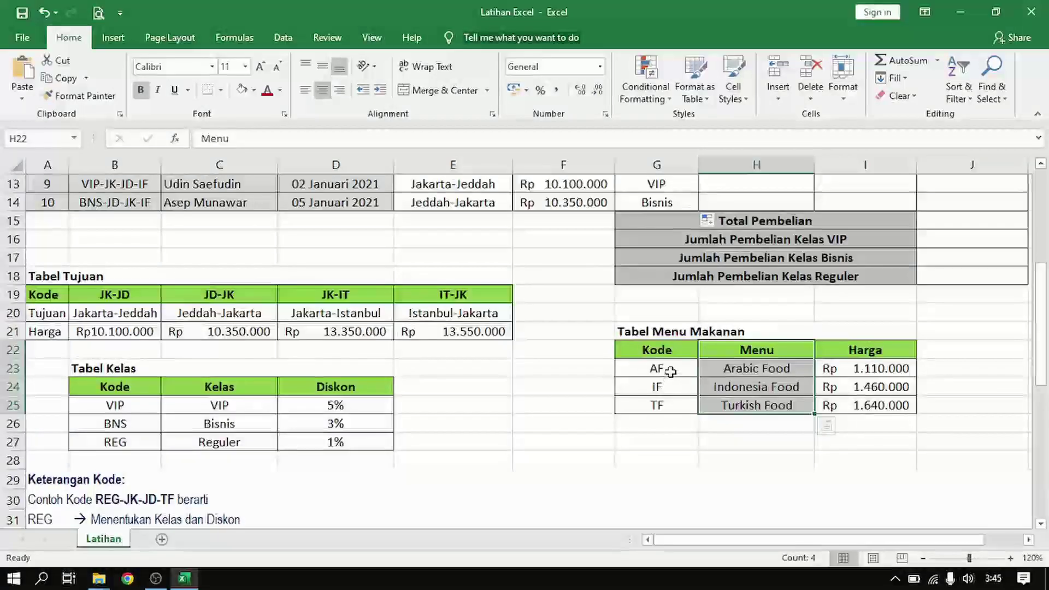
pyautogui.click(671, 371)
pyautogui.click(675, 387)
pyautogui.click(673, 415)
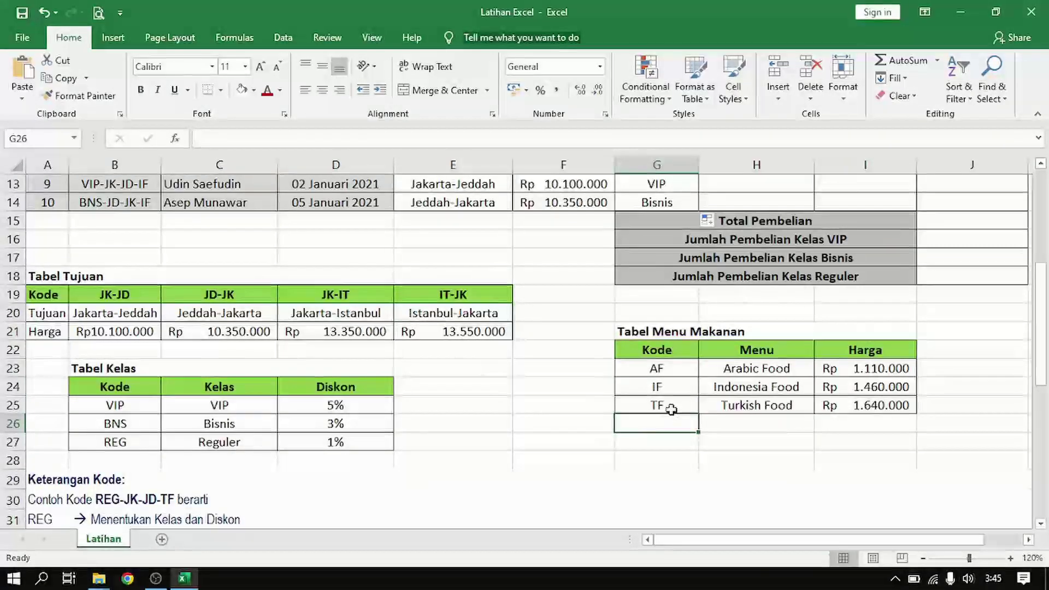
pyautogui.click(671, 408)
pyautogui.scroll(4, 455, 372)
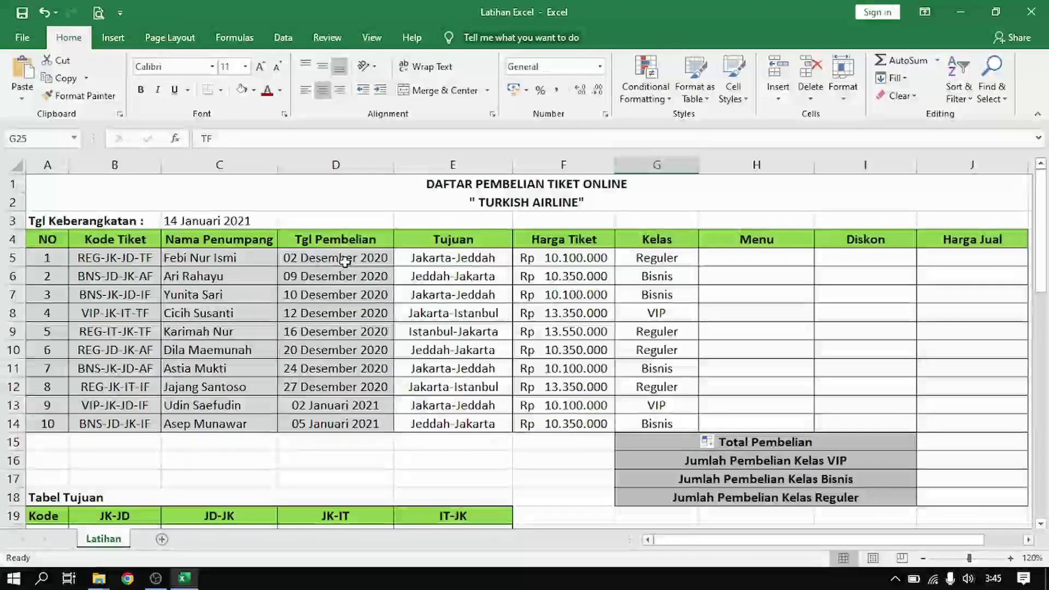
# Examine the AF, IF and TF rows of Tabel Menu Makanan for the lookup direction, and return to Menu cell H5
pyautogui.click(771, 254)
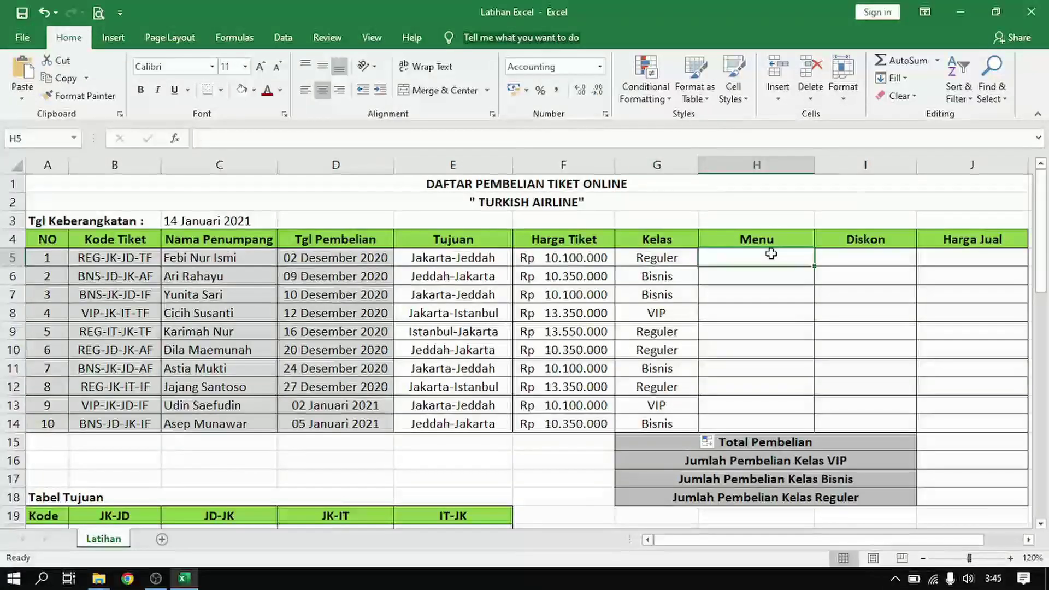
pyautogui.scroll(-4, 754, 330)
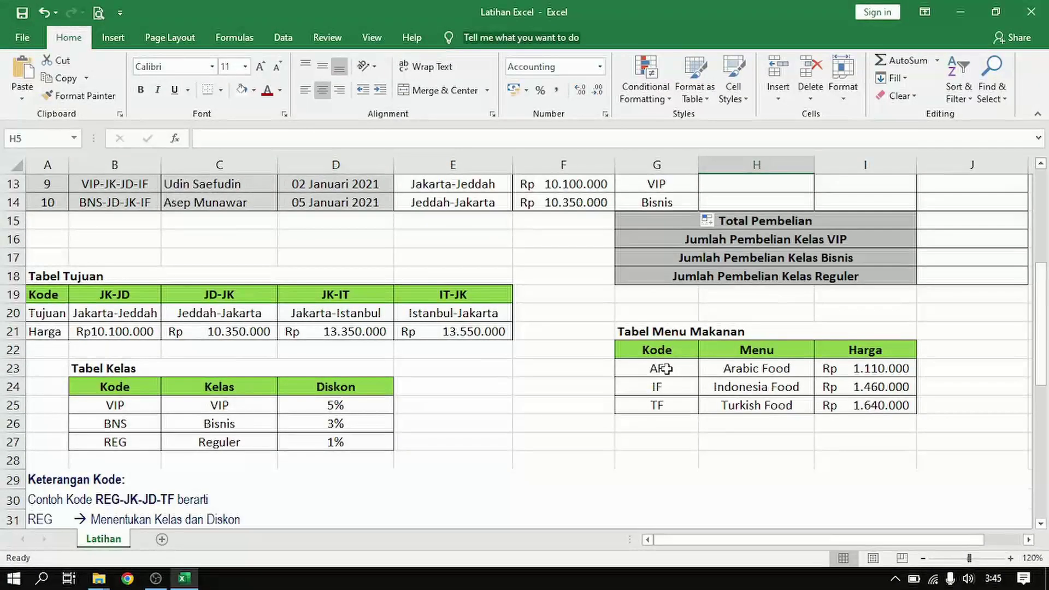
pyautogui.moveTo(659, 369); pyautogui.dragTo(866, 370)
pyautogui.moveTo(657, 387); pyautogui.dragTo(866, 387)
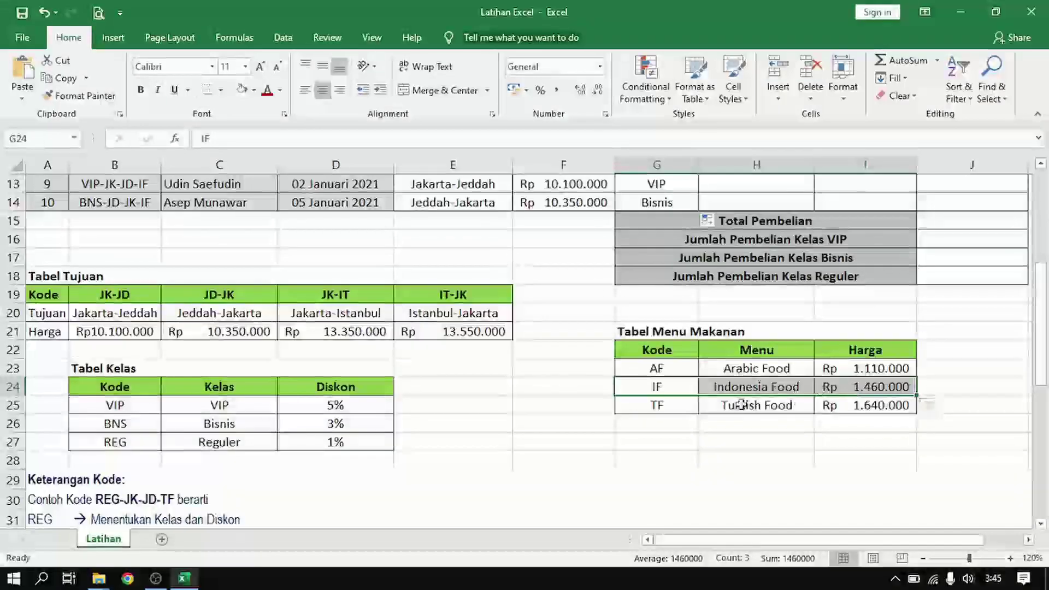
pyautogui.moveTo(670, 406); pyautogui.dragTo(869, 404)
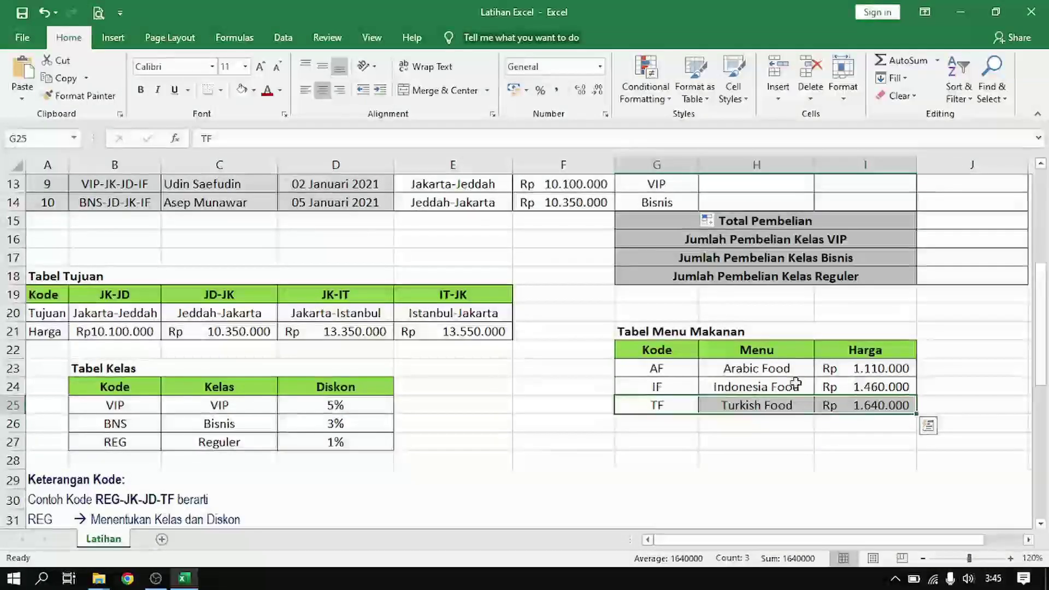
pyautogui.scroll(2, 742, 355)
pyautogui.scroll(2, 743, 355)
pyautogui.click(708, 259)
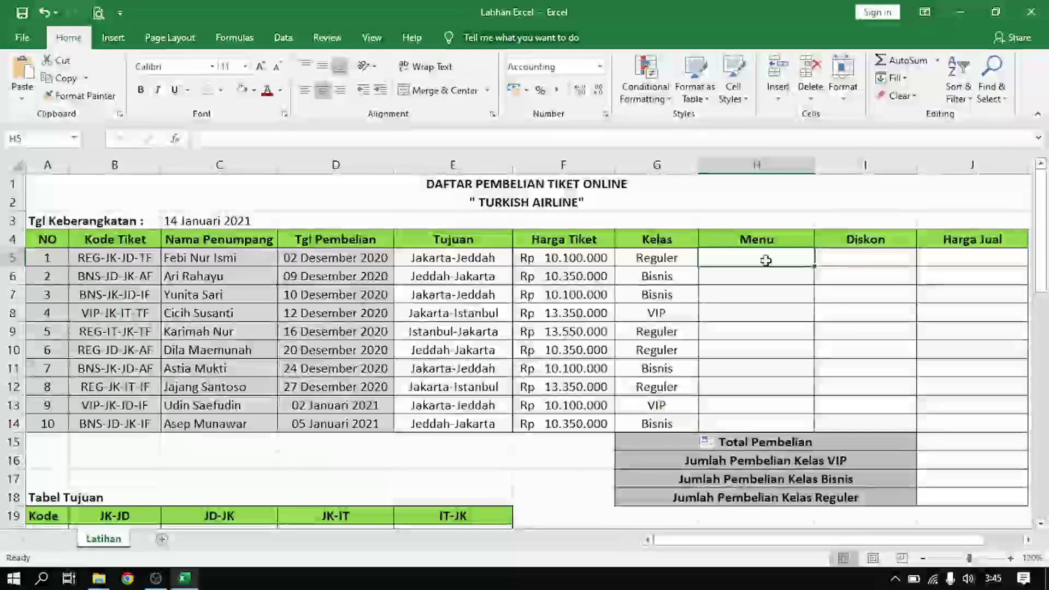
# Start a VLOOKUP in Menu cell H5 with the nested lookup value RIGHT(B5;2), and return to the VLOOKUP arguments
pyautogui.click(175, 138)
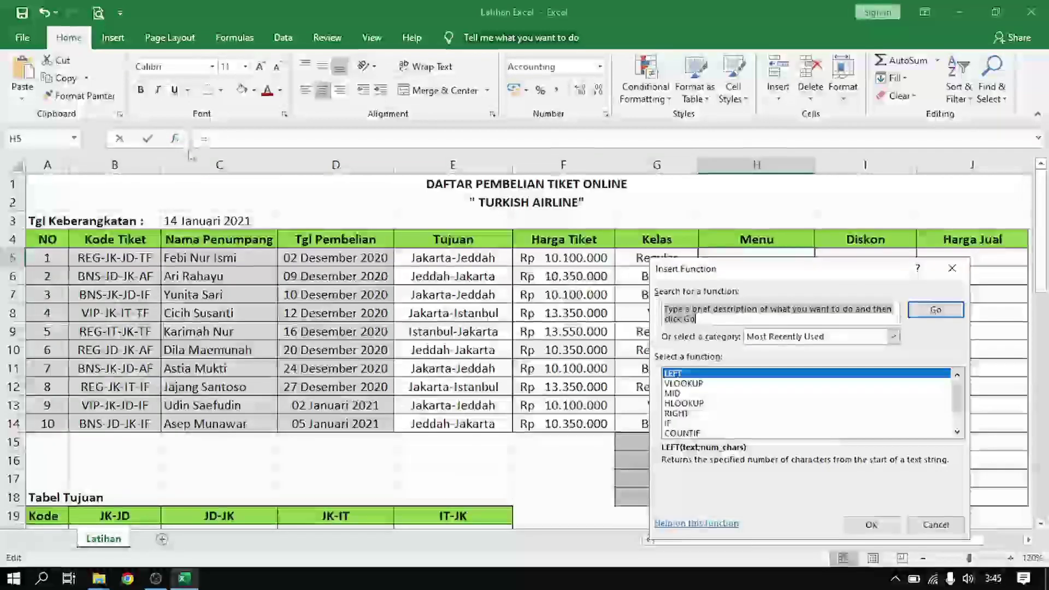
pyautogui.doubleClick(683, 383)
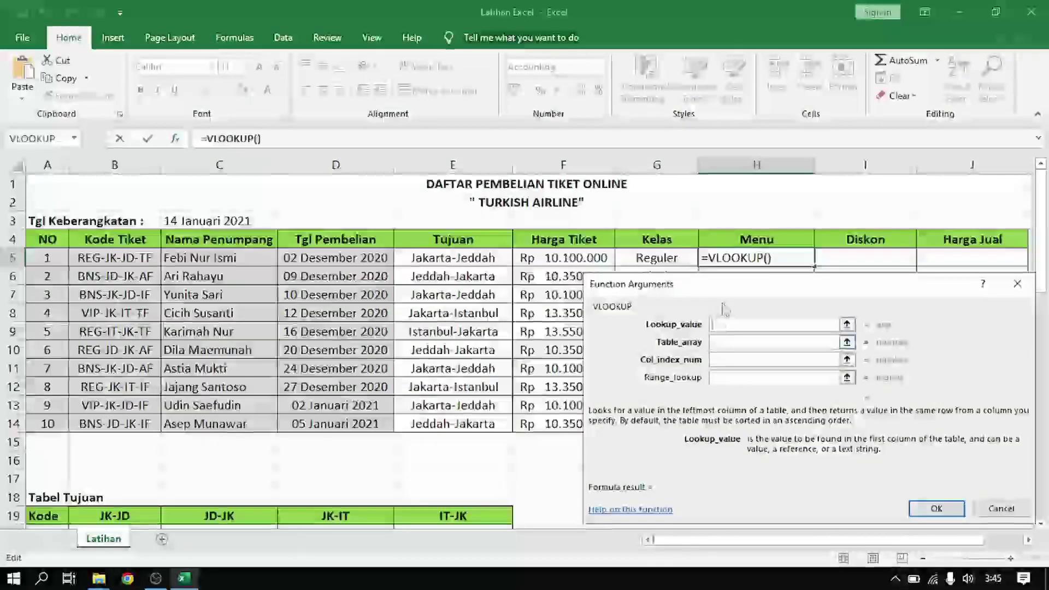
pyautogui.moveTo(737, 295); pyautogui.dragTo(745, 335)
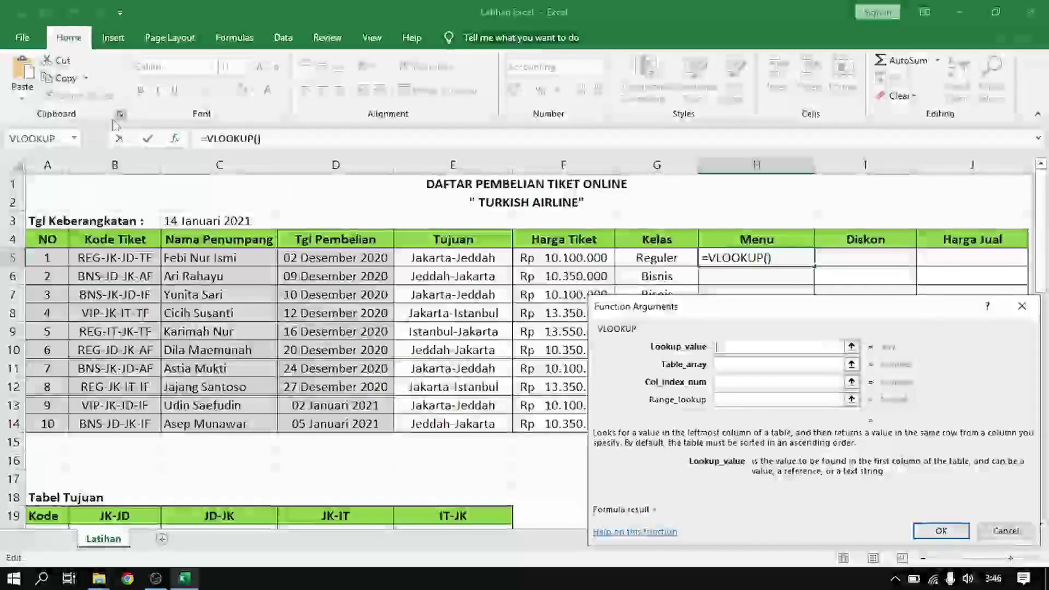
pyautogui.click(74, 138)
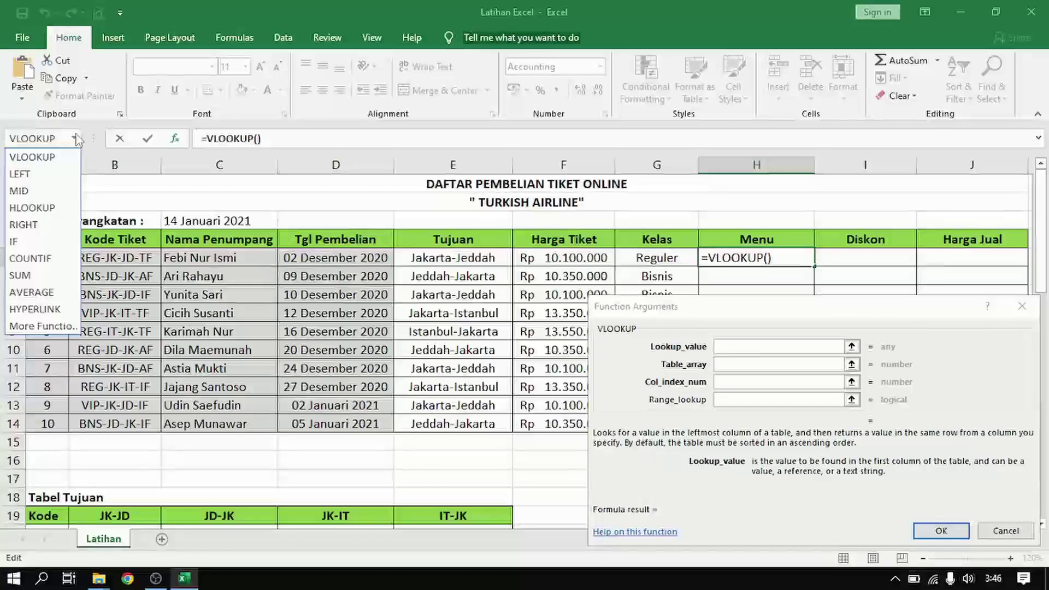
pyautogui.click(23, 224)
pyautogui.click(127, 258)
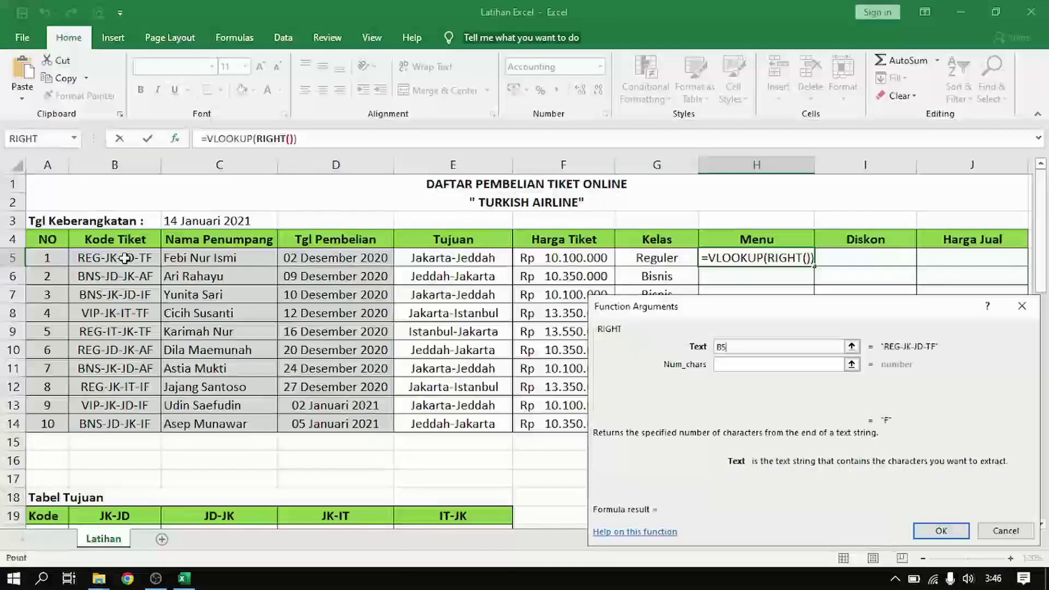
pyautogui.click(726, 365)
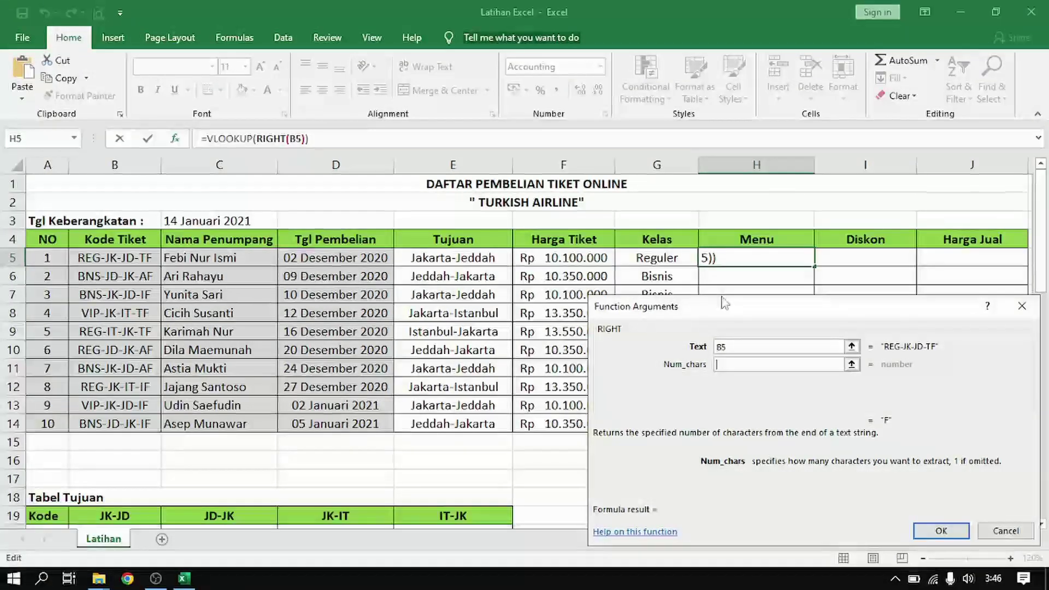
pyautogui.write('2')
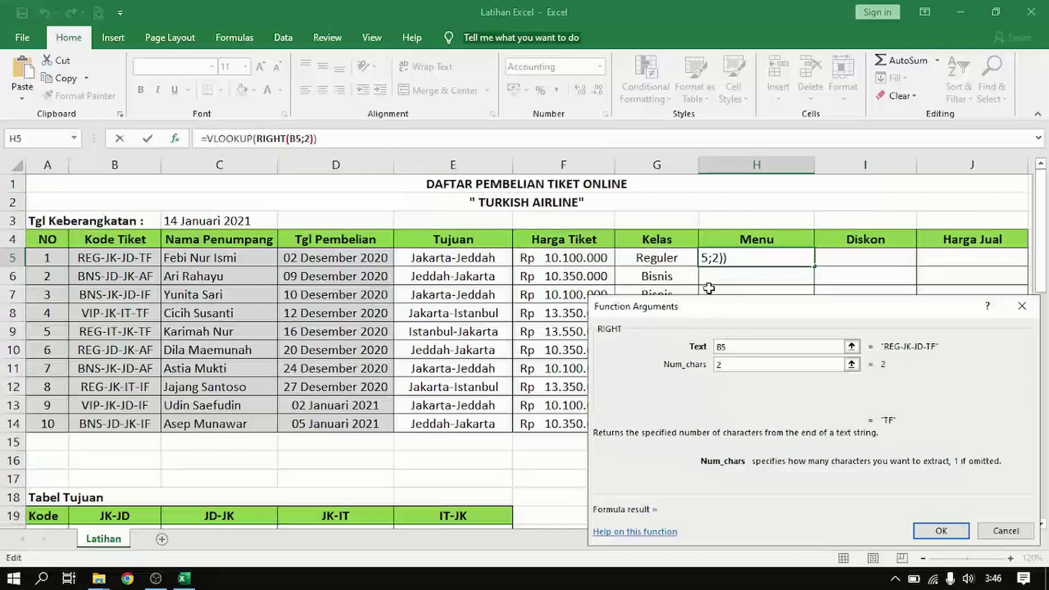
pyautogui.click(218, 136)
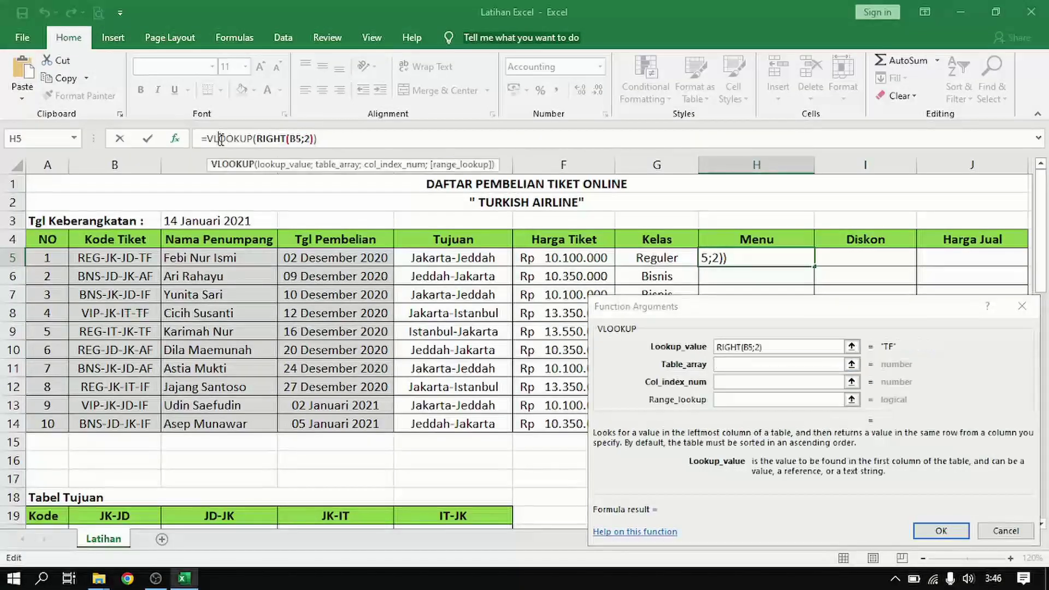
# Set the VLOOKUP table array to Tabel Menu Makanan, headers included, as the absolute range $G$22:$I$25
pyautogui.click(762, 365)
pyautogui.scroll(-5, 713, 276)
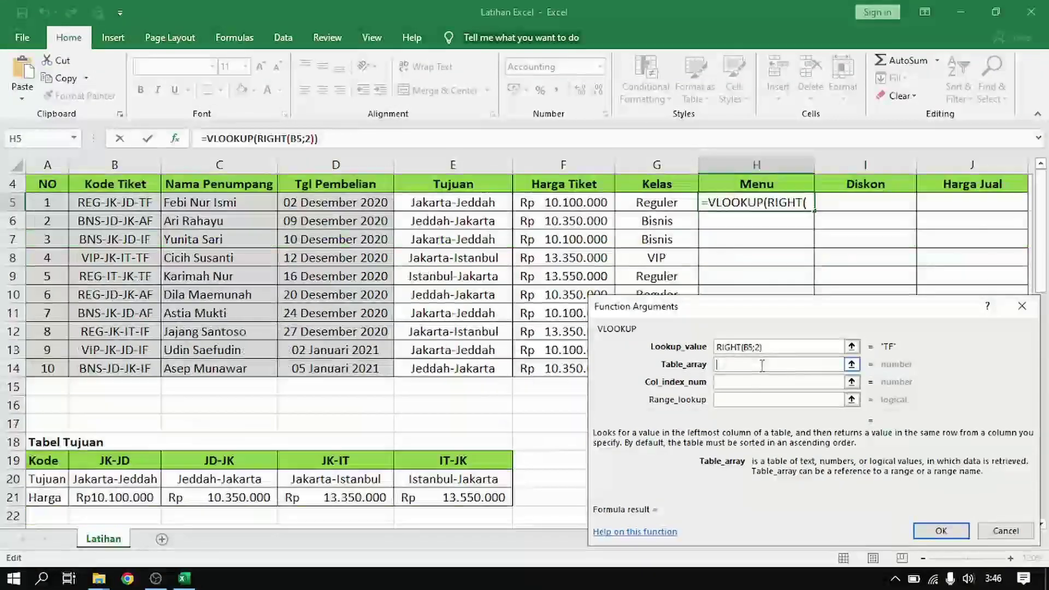
pyautogui.scroll(-1, 713, 276)
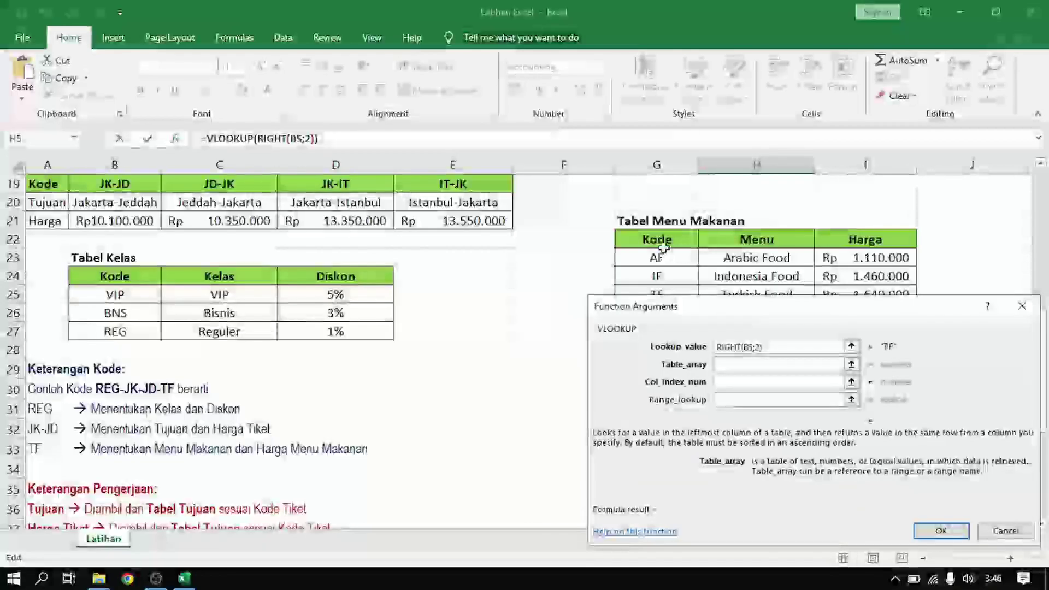
pyautogui.moveTo(659, 240); pyautogui.dragTo(842, 293)
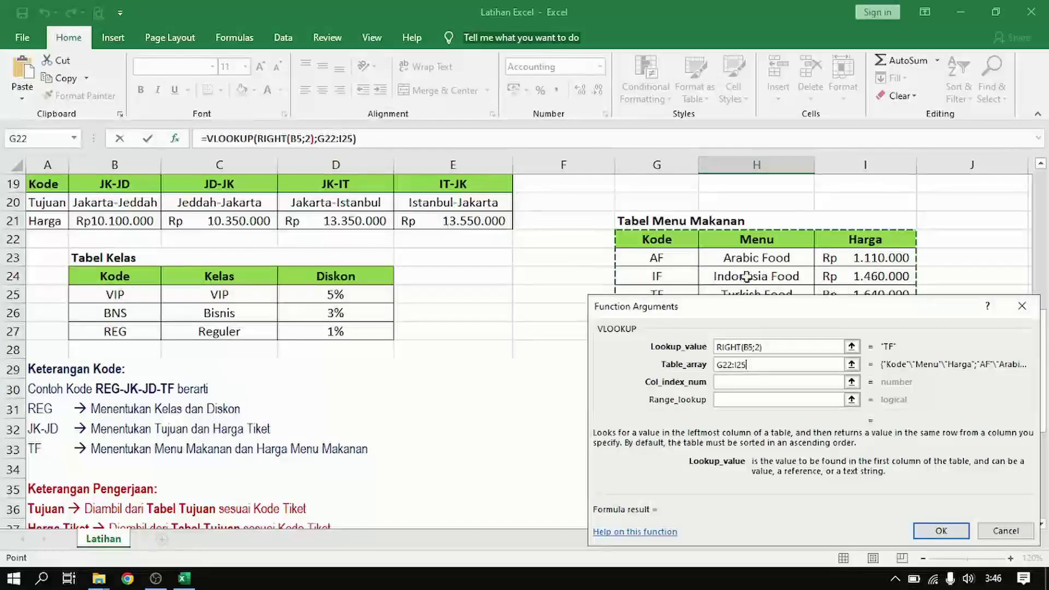
pyautogui.press('F4')
# Complete the H5 VLOOKUP with column index 2 and range lookup 0, and fill it down the Menu column to H14
pyautogui.click(750, 383)
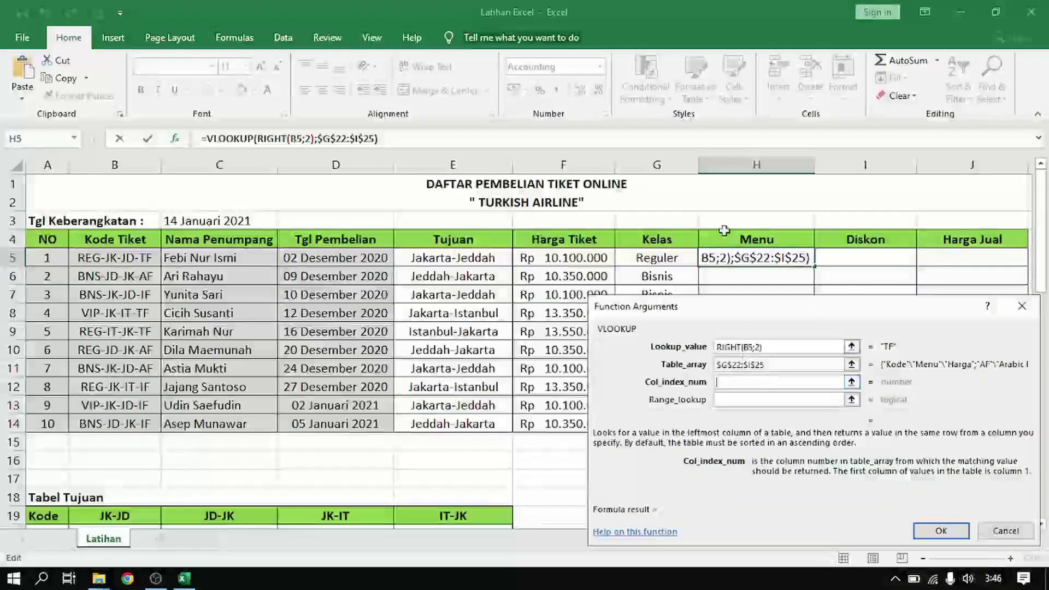
pyautogui.scroll(-8, 729, 226)
pyautogui.scroll(1, 729, 224)
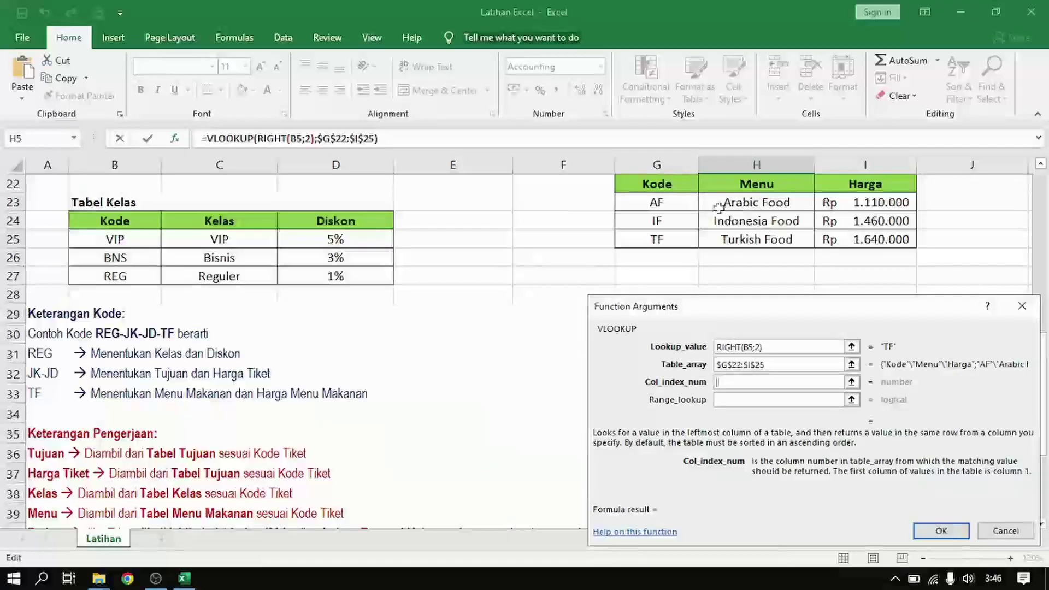
pyautogui.scroll(2, 716, 210)
pyautogui.scroll(-2, 711, 214)
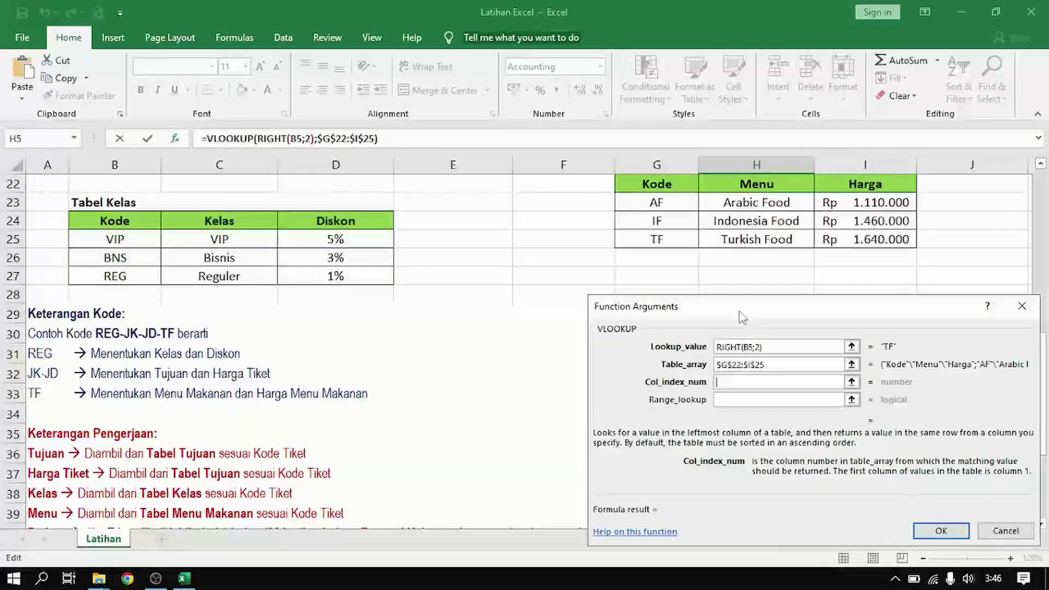
pyautogui.write('2')
pyautogui.click(736, 399)
pyautogui.write('0')
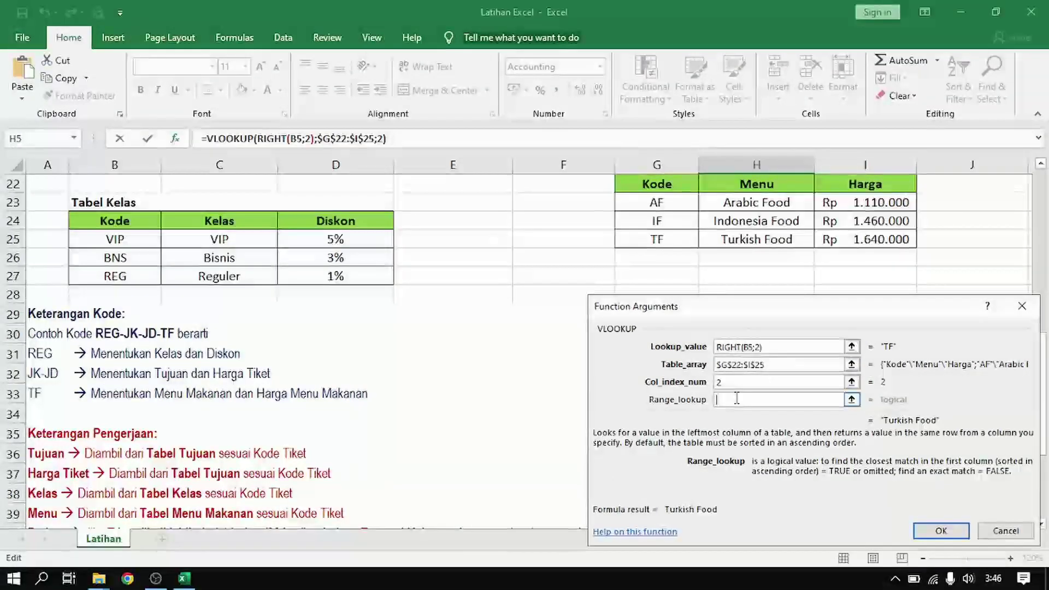
pyautogui.click(940, 530)
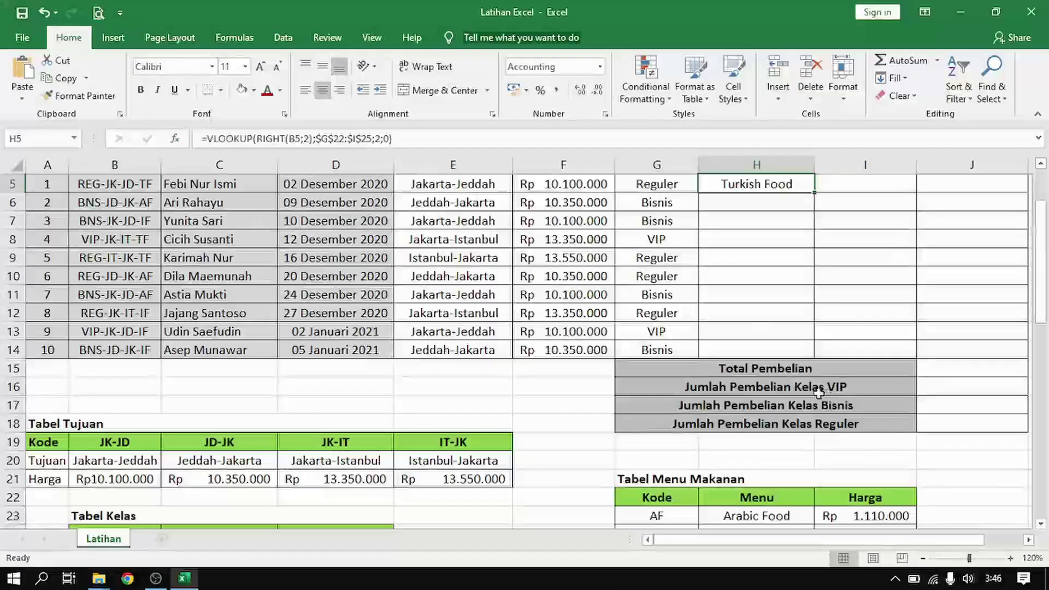
pyautogui.scroll(2, 874, 380)
pyautogui.moveTo(813, 269); pyautogui.dragTo(792, 429)
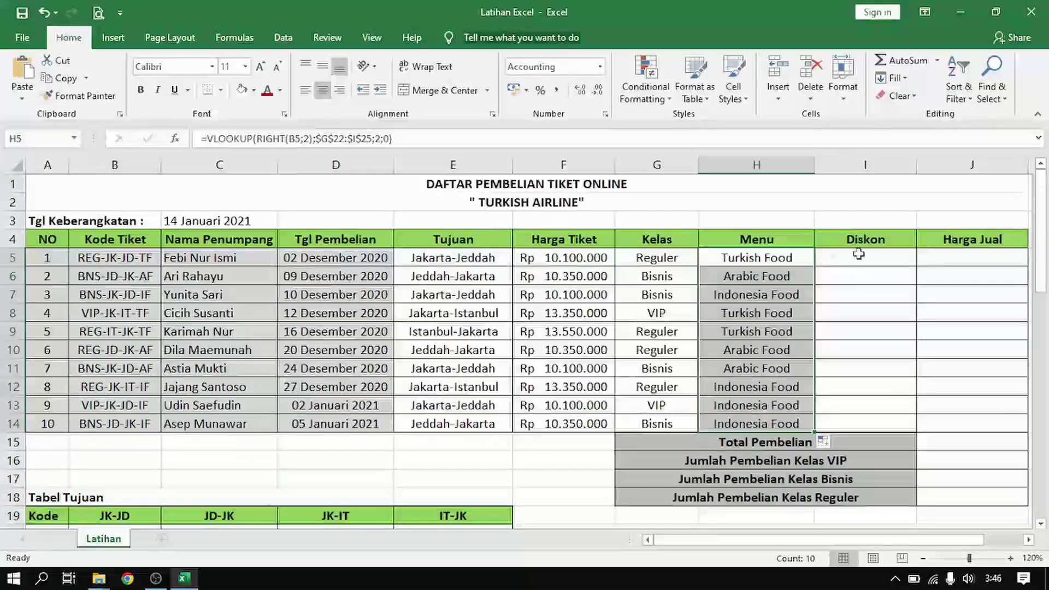
# Read the Diskon rule in Keterangan Pengerjaan and check it against the Diskon column of Tabel Kelas
pyautogui.click(852, 254)
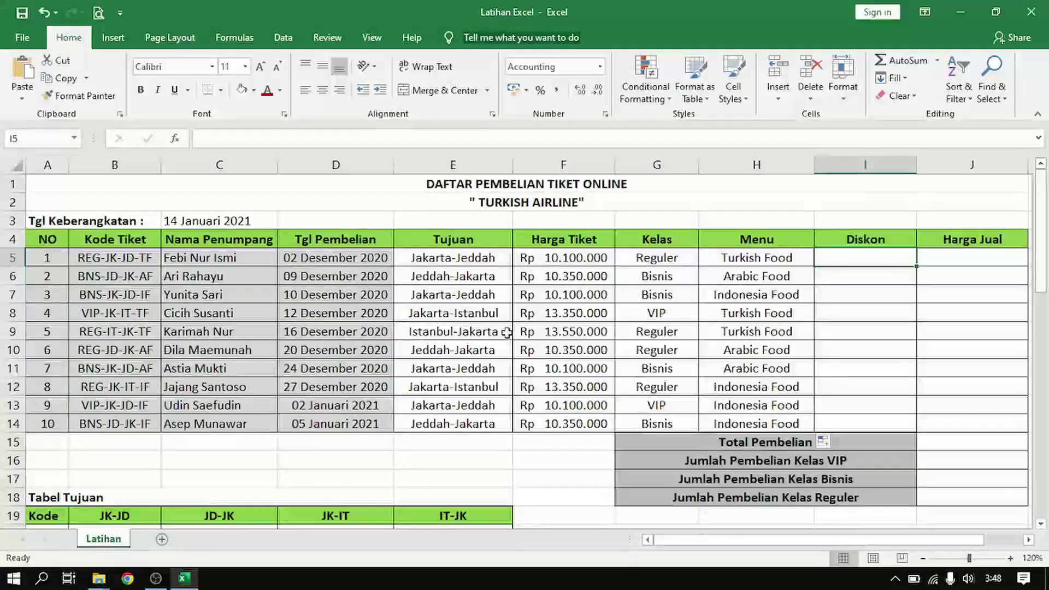
pyautogui.scroll(-11, 276, 382)
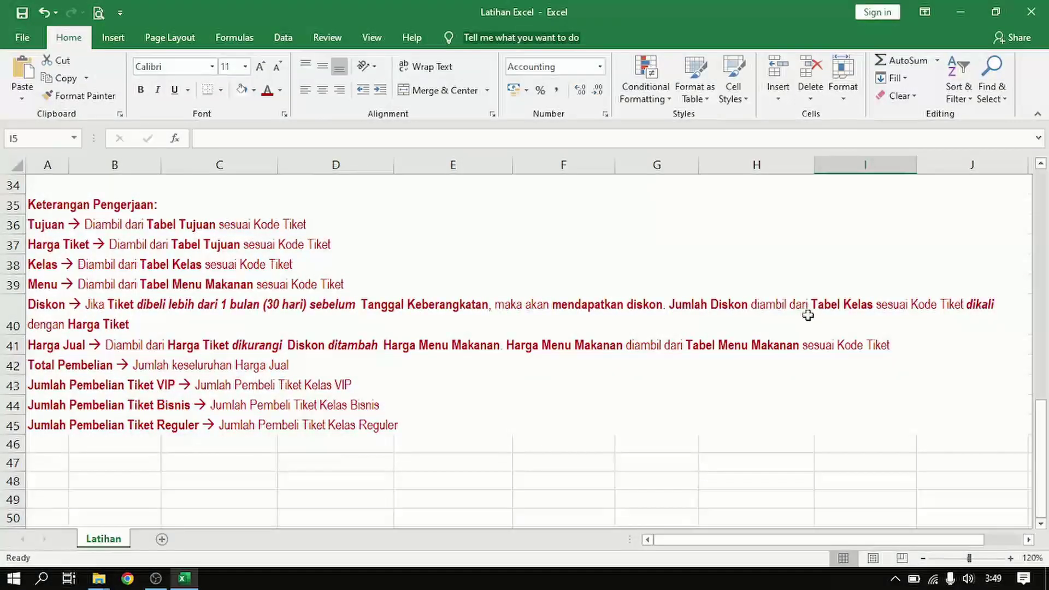
pyautogui.scroll(5, 803, 316)
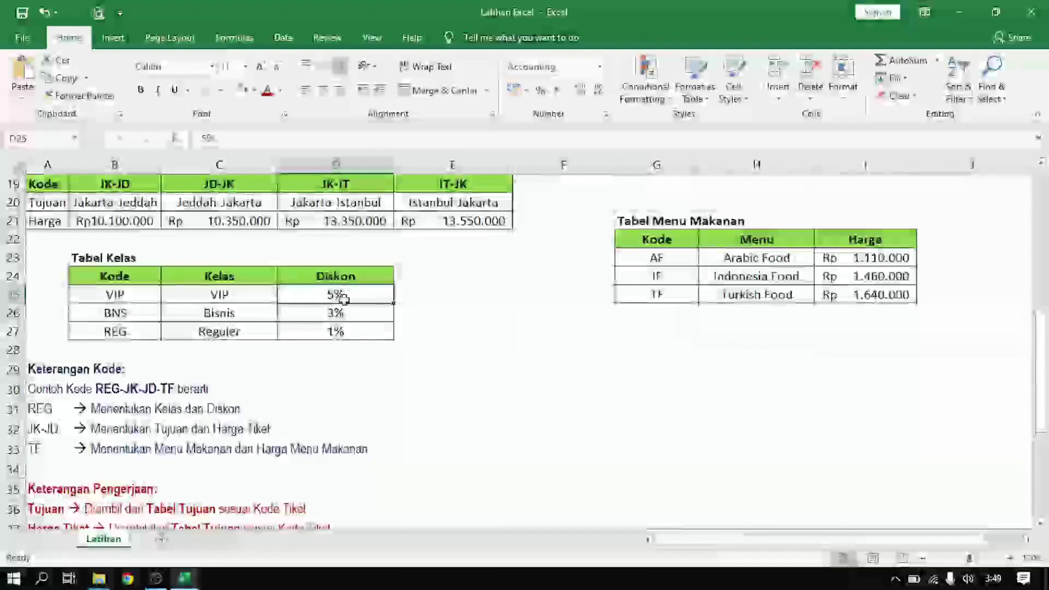
pyautogui.moveTo(343, 289); pyautogui.dragTo(341, 331)
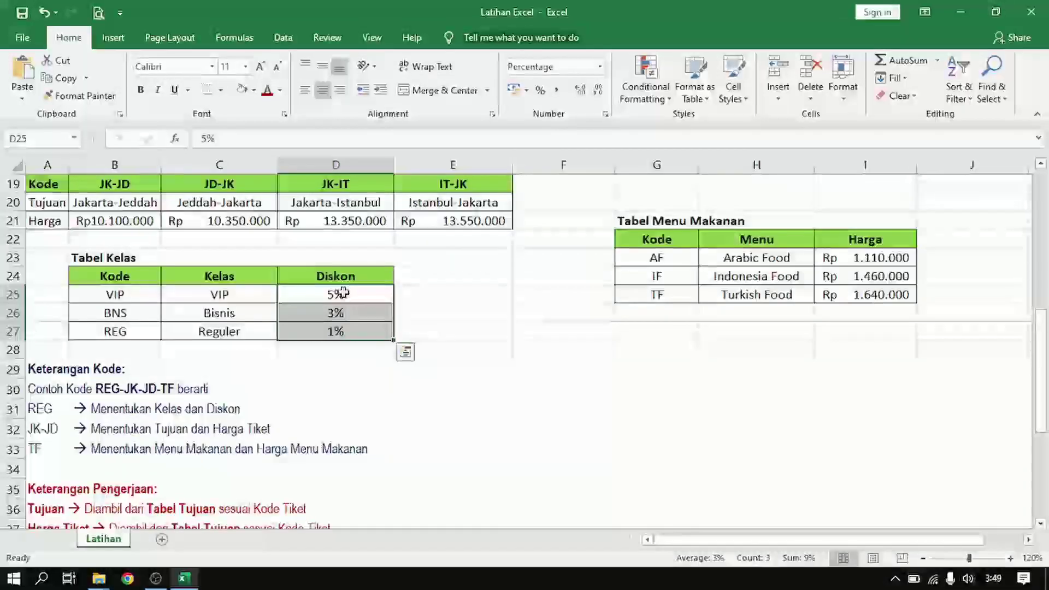
pyautogui.click(344, 294)
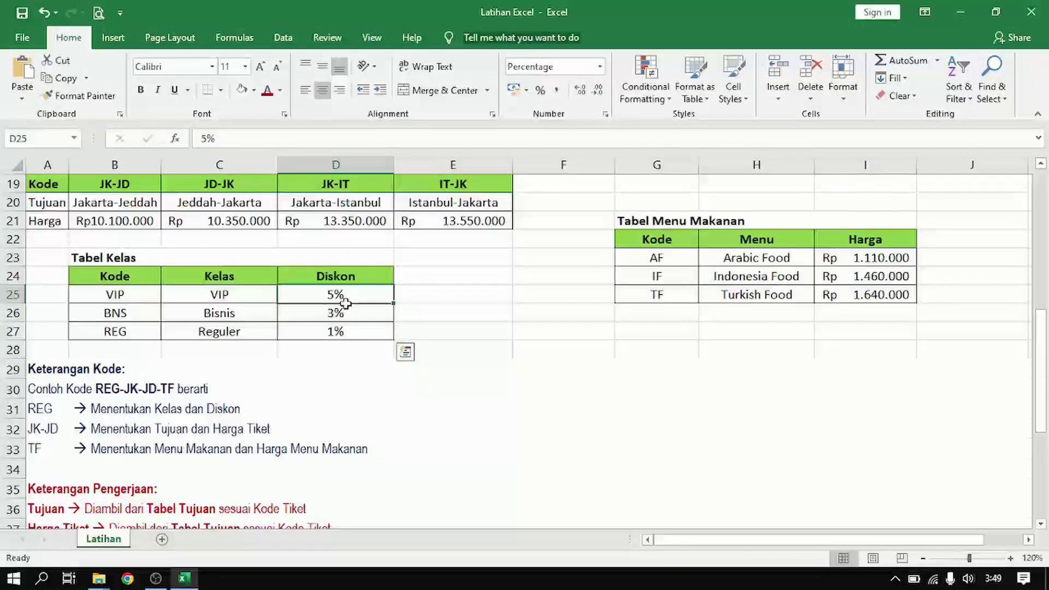
pyautogui.moveTo(344, 293); pyautogui.dragTo(347, 329)
pyautogui.moveTo(337, 279); pyautogui.dragTo(339, 330)
pyautogui.scroll(-3, 630, 318)
pyautogui.scroll(-2, 630, 318)
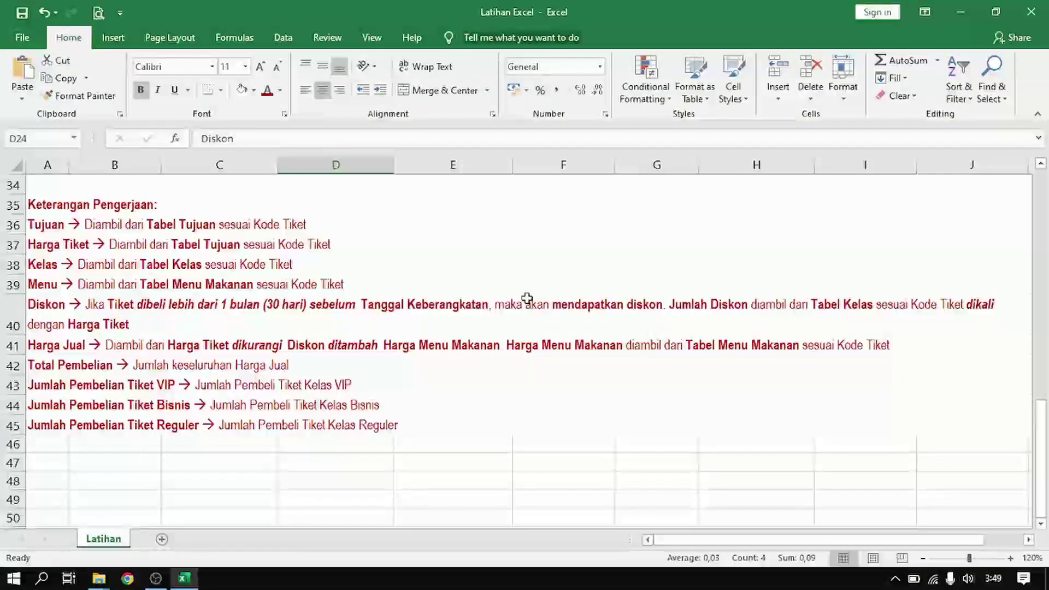
# Review the Tabel Kelas discount rates and the Harga Tiket values they multiply, and return to Diskon cell I5
pyautogui.scroll(4, 410, 293)
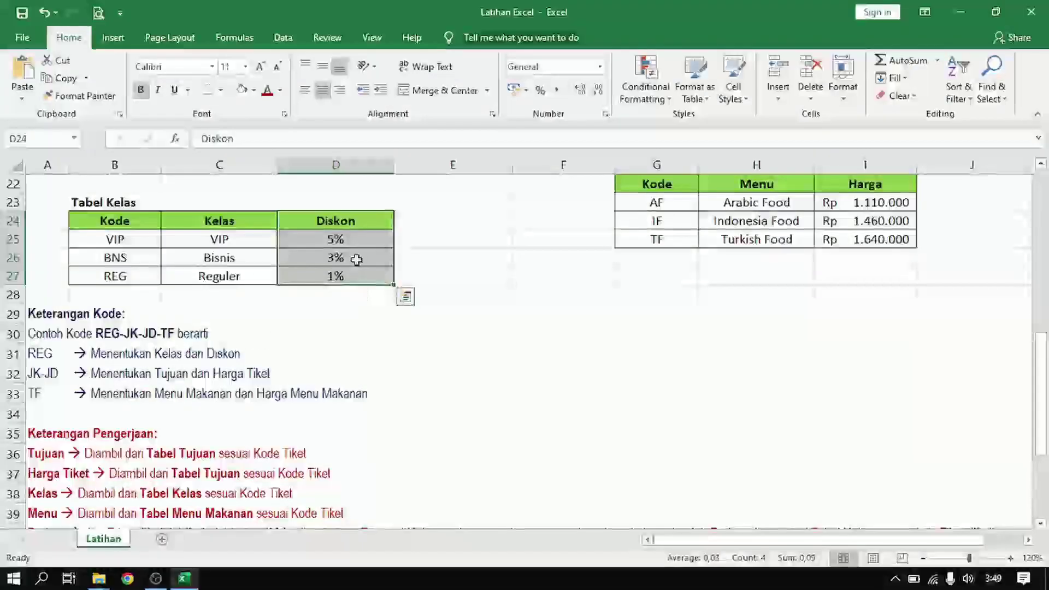
pyautogui.scroll(5, 431, 295)
pyautogui.scroll(2, 430, 295)
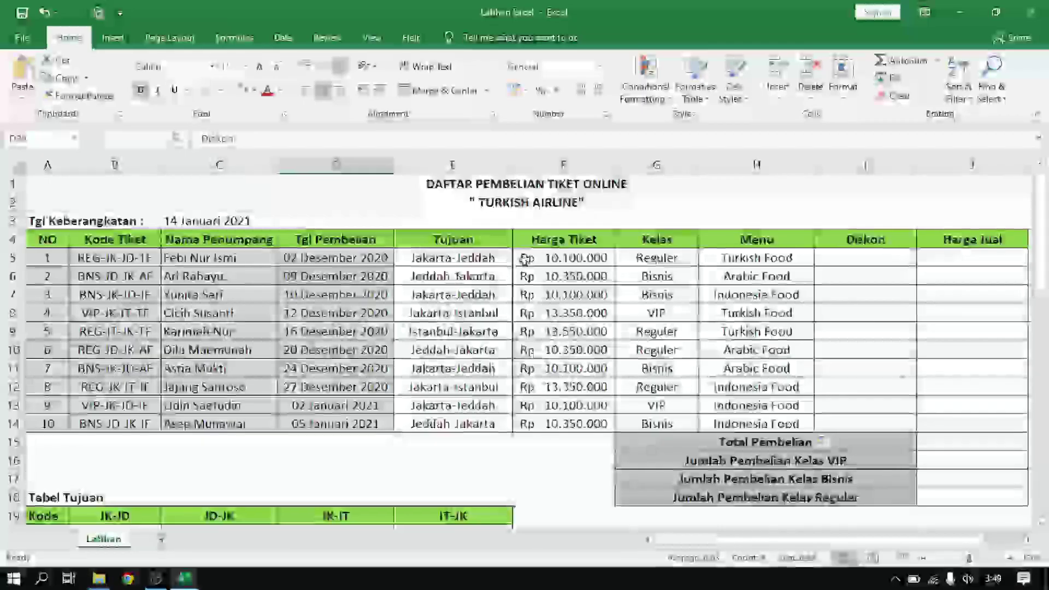
pyautogui.moveTo(547, 257); pyautogui.dragTo(547, 421)
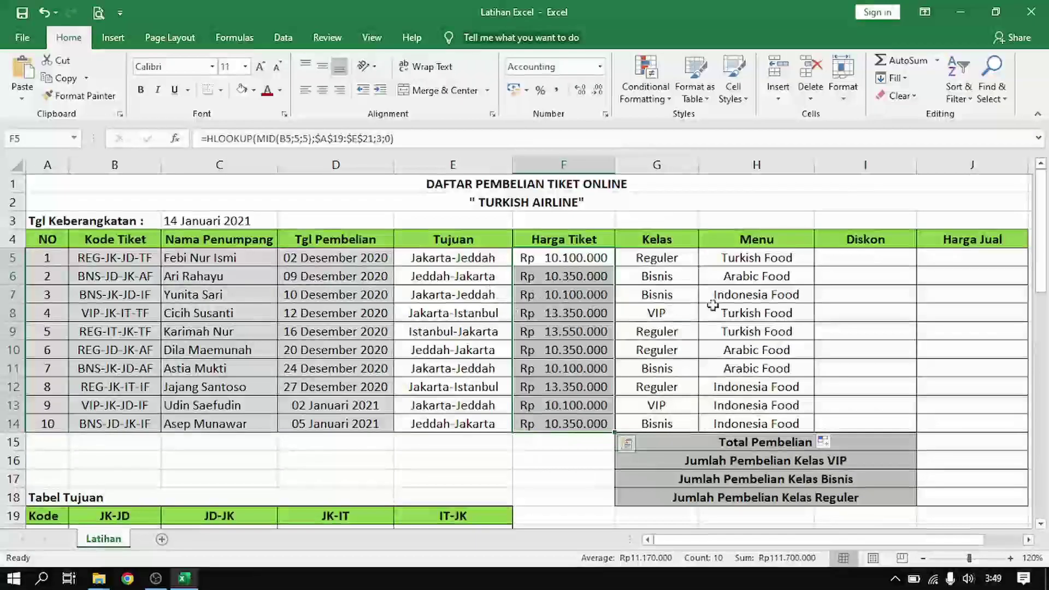
pyautogui.click(829, 259)
pyautogui.scroll(-4, 506, 397)
pyautogui.scroll(4, 506, 397)
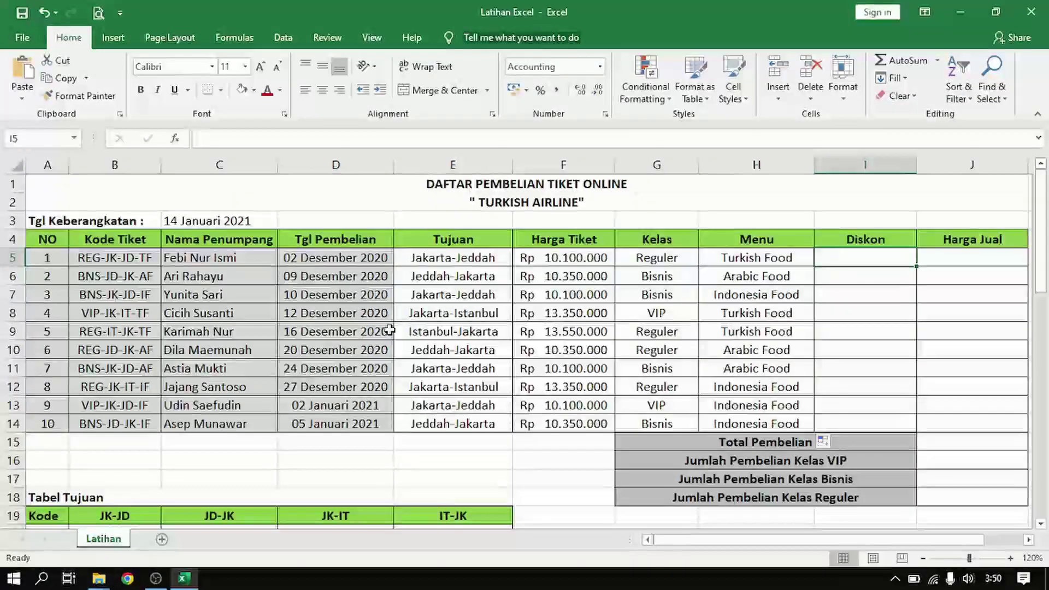
# Calculate the days between the first purchase date and the departure date with =C3-D5 in C16, and check the cells it uses
pyautogui.click(357, 257)
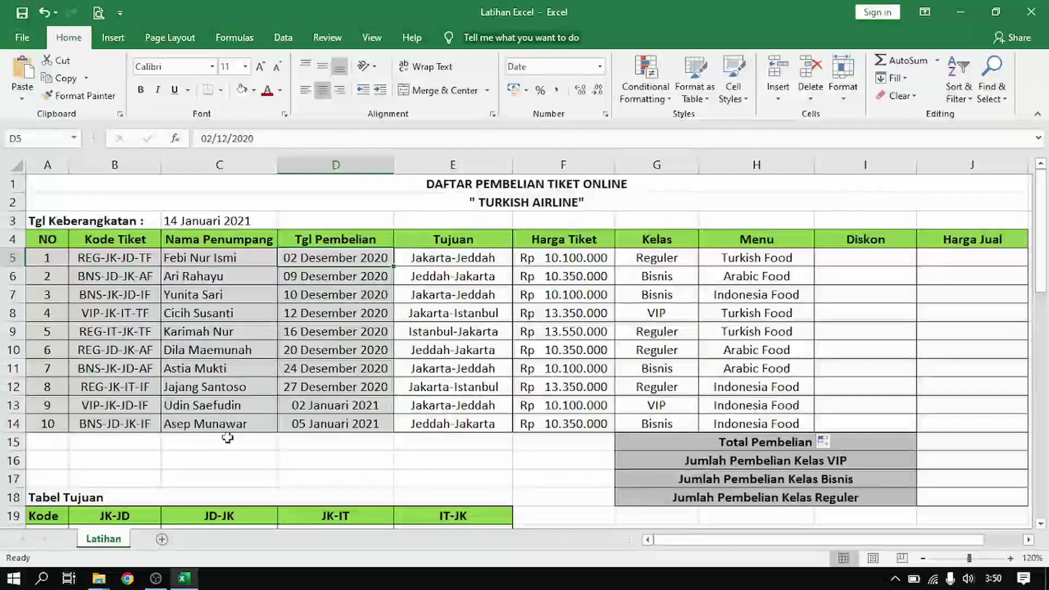
pyautogui.click(240, 460)
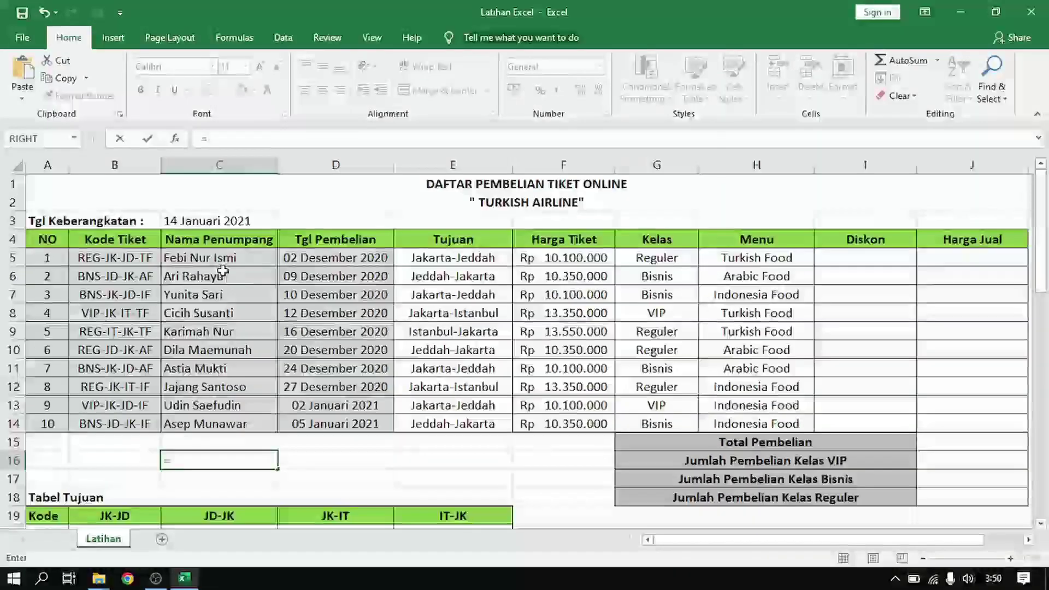
pyautogui.click(214, 224)
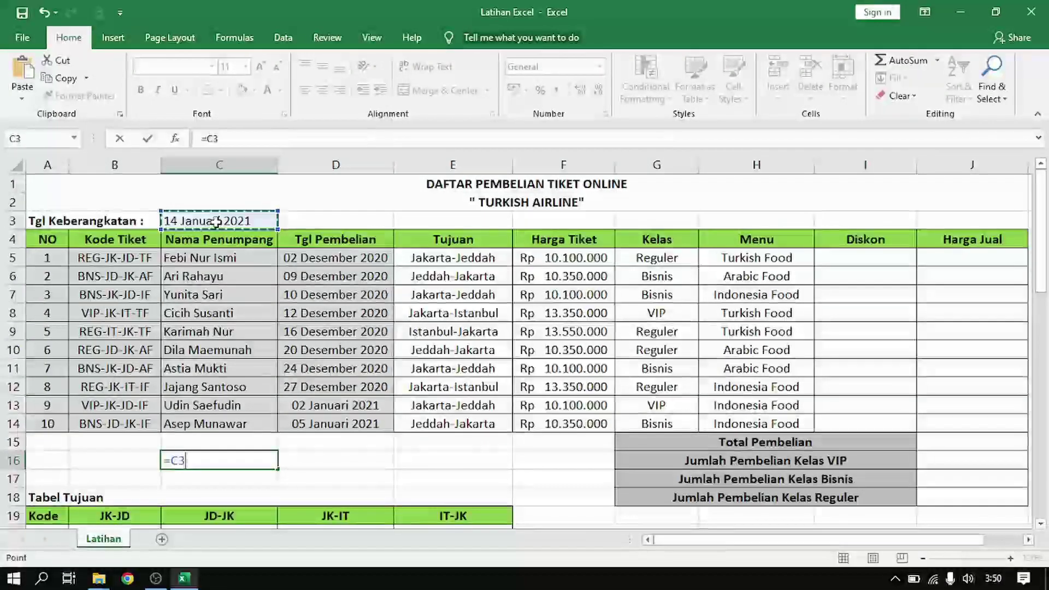
pyautogui.write('-')
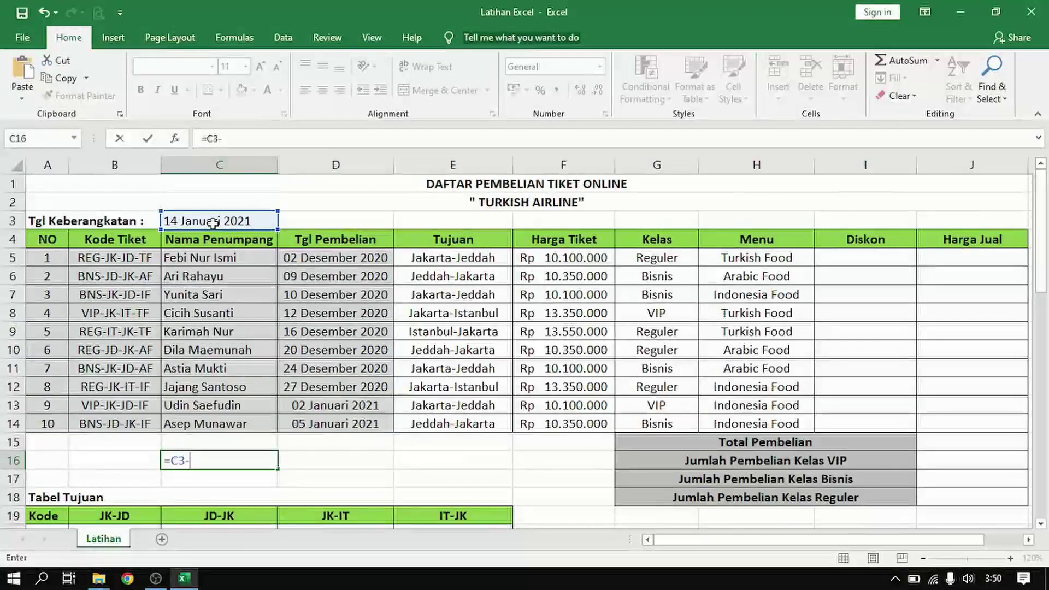
pyautogui.click(319, 258)
pyautogui.press('Return')
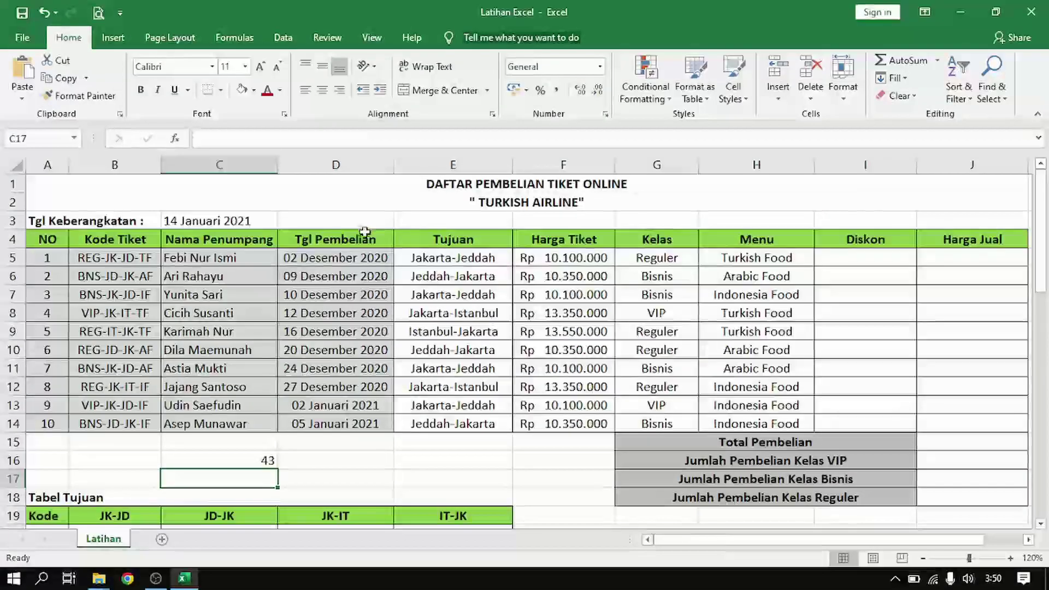
pyautogui.click(304, 258)
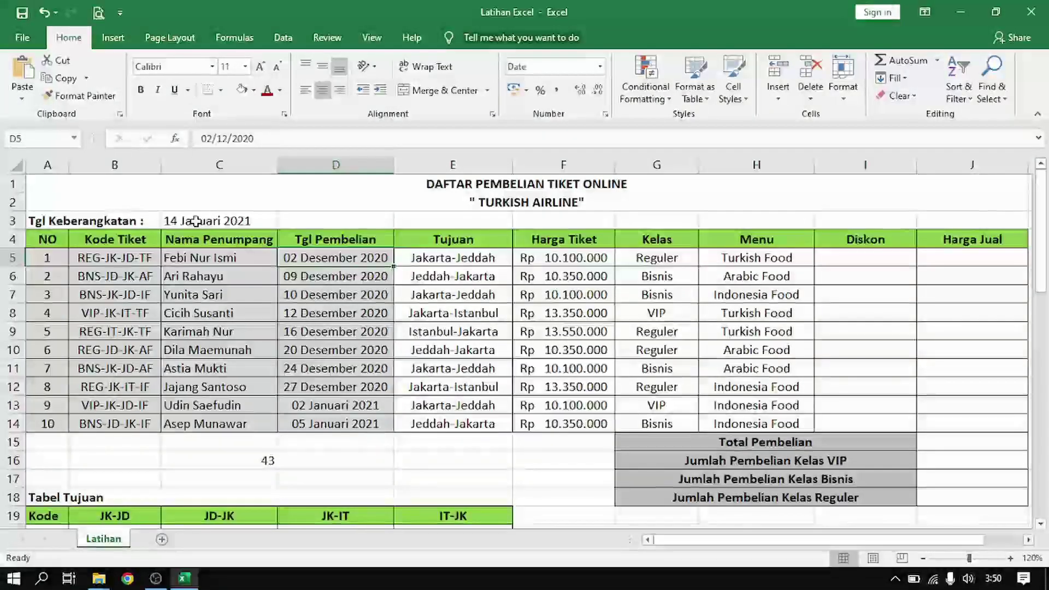
pyautogui.click(196, 221)
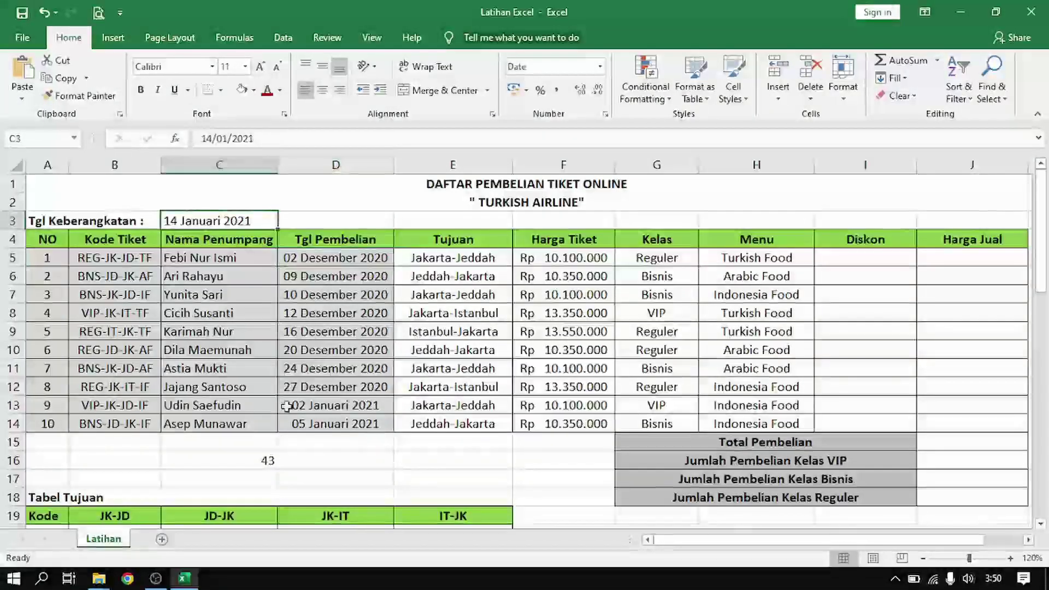
pyautogui.click(266, 461)
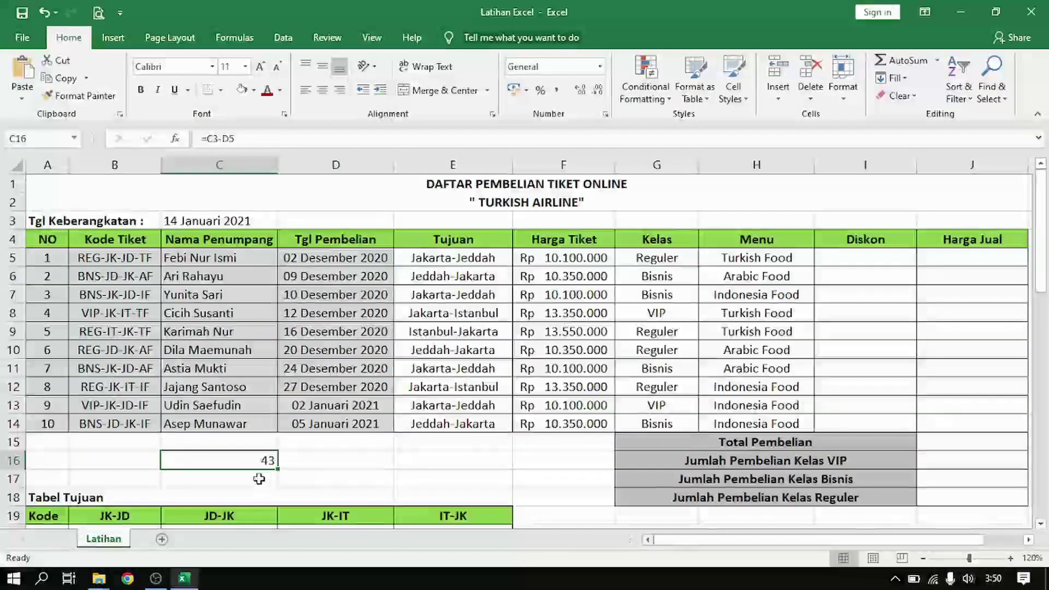
# Calculate the days between the last purchase date and the departure date with =C3-D14 in C17, and compare it with C16
pyautogui.press('Return')
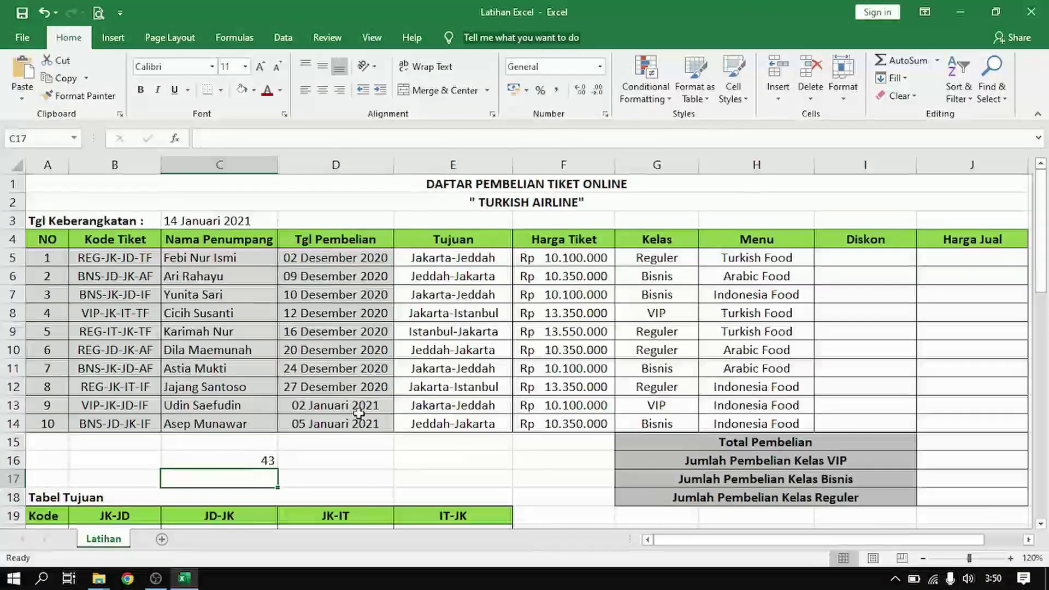
pyautogui.write('=')
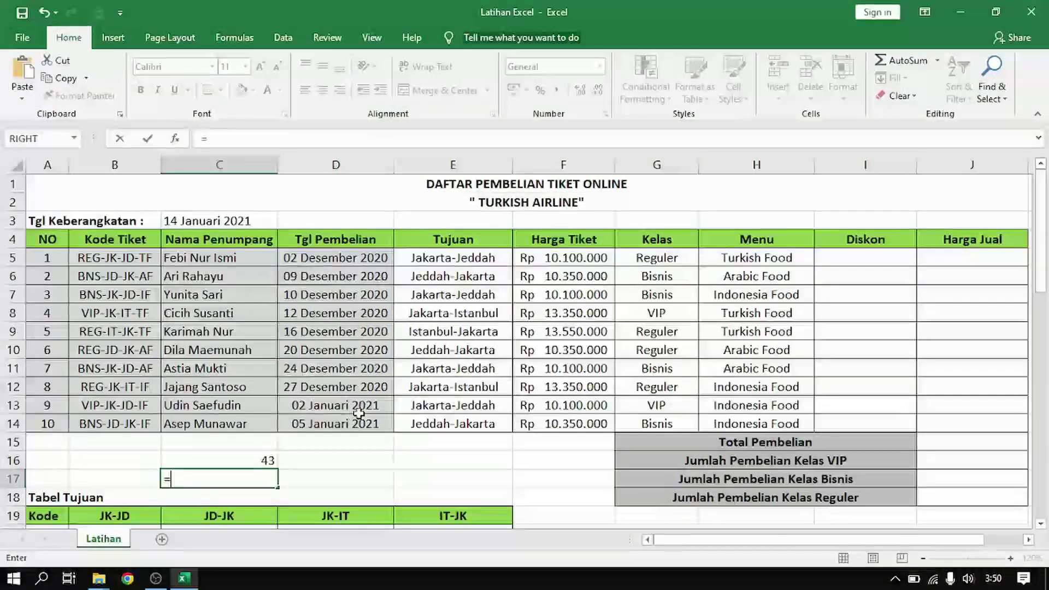
pyautogui.click(232, 225)
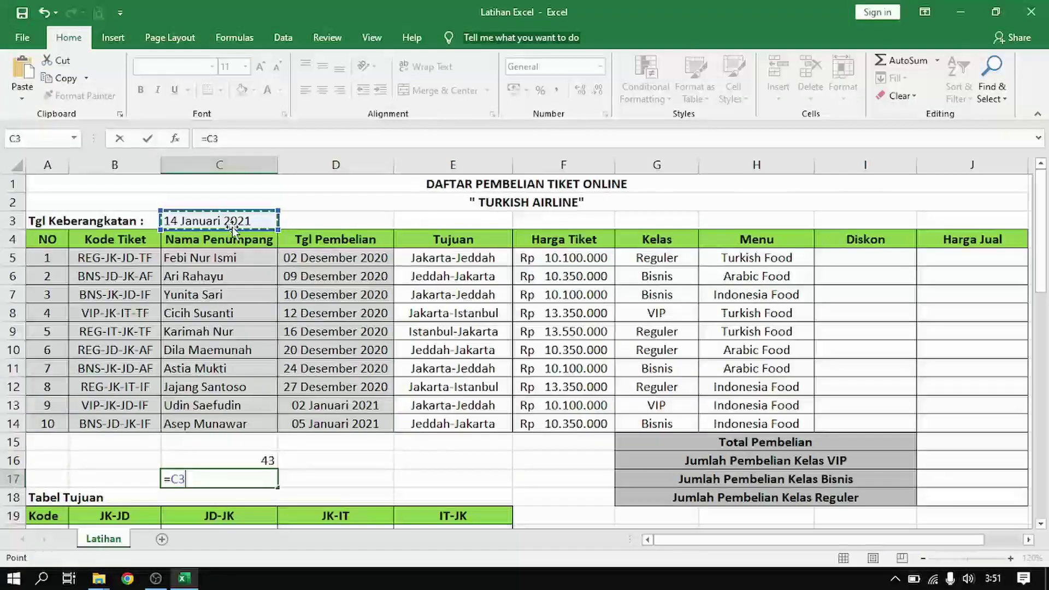
pyautogui.write('-')
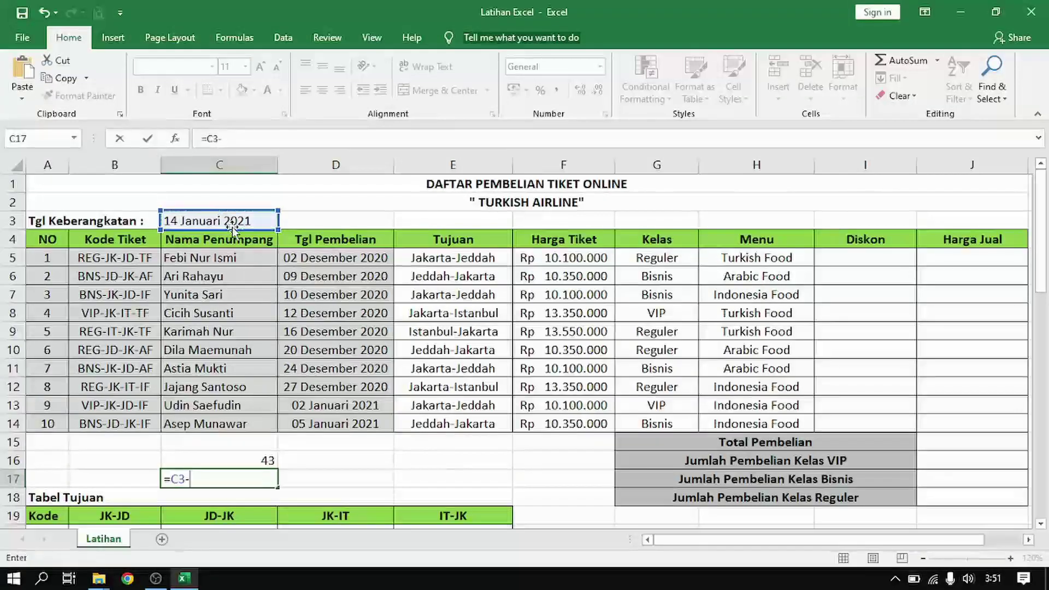
pyautogui.click(349, 422)
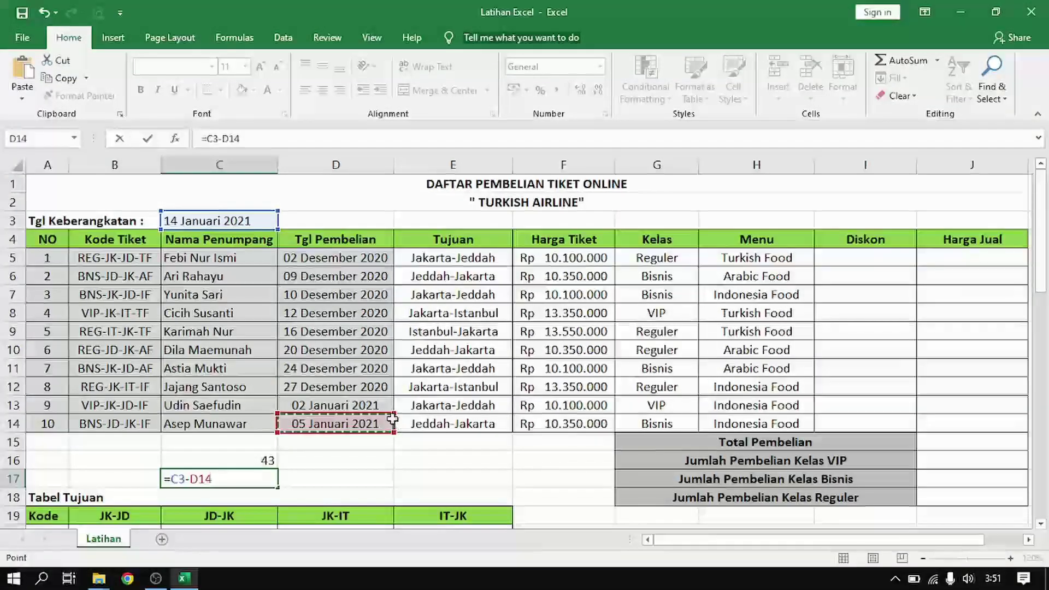
pyautogui.press('Return')
pyautogui.click(250, 479)
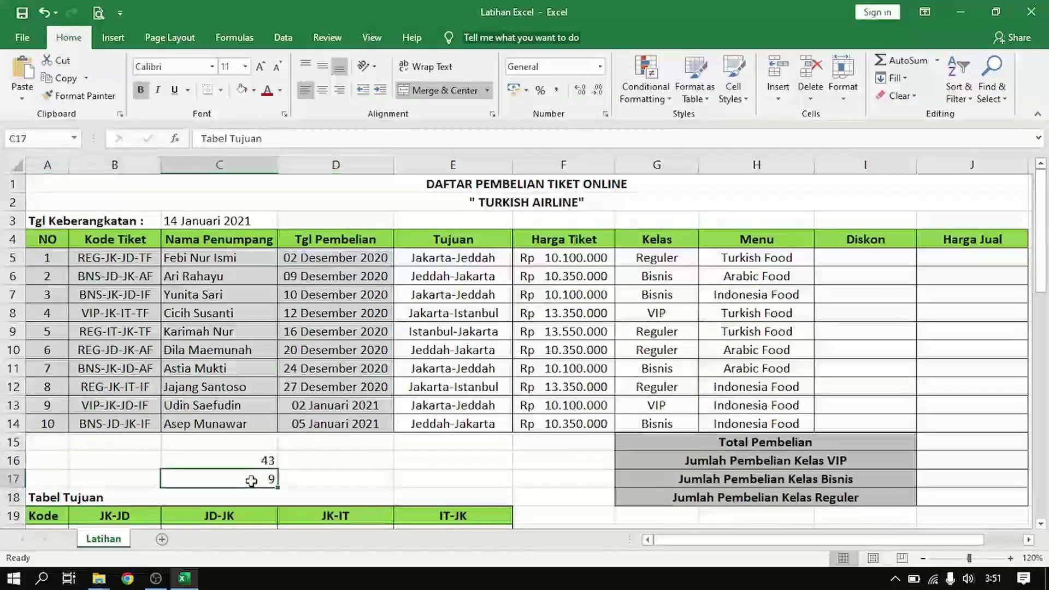
pyautogui.moveTo(256, 463); pyautogui.dragTo(257, 475)
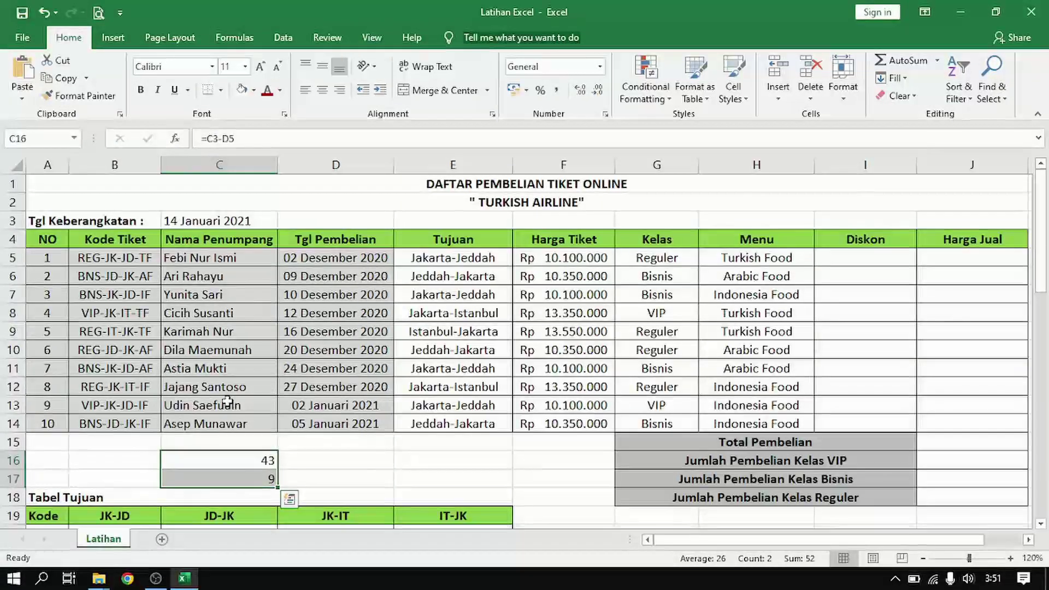
# Check the number format of departure date C3 and of the Tgl Pembelian dates in D5:D14
pyautogui.click(247, 219)
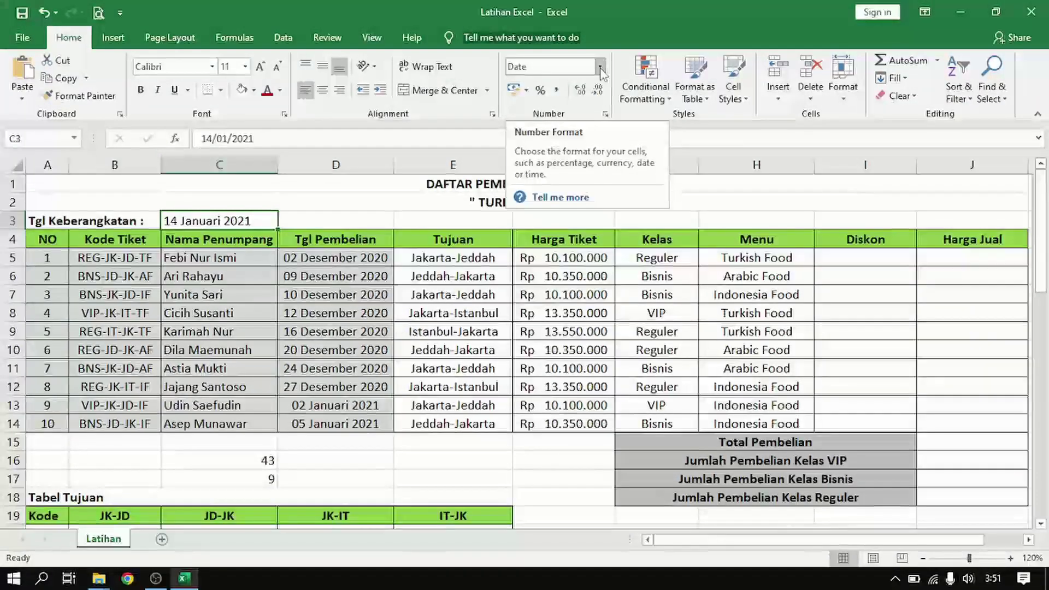
pyautogui.click(298, 260)
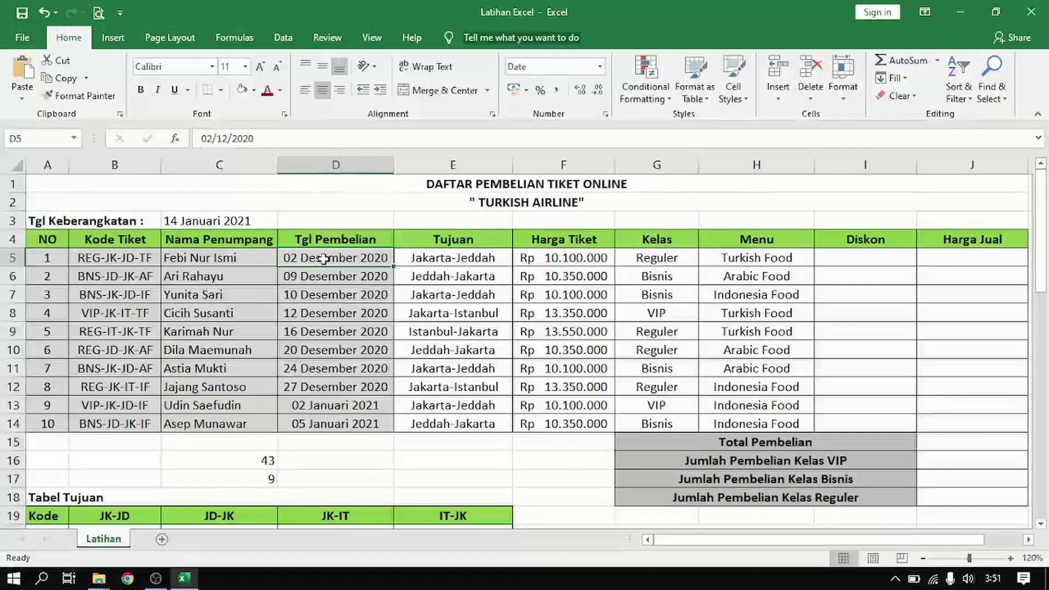
pyautogui.moveTo(325, 257); pyautogui.dragTo(327, 424)
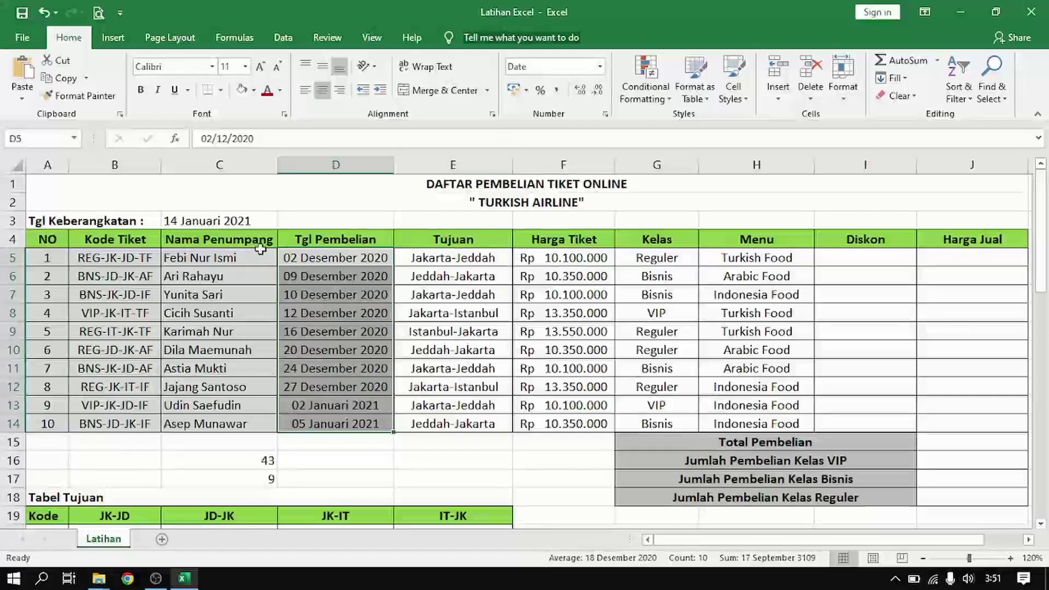
pyautogui.click(323, 265)
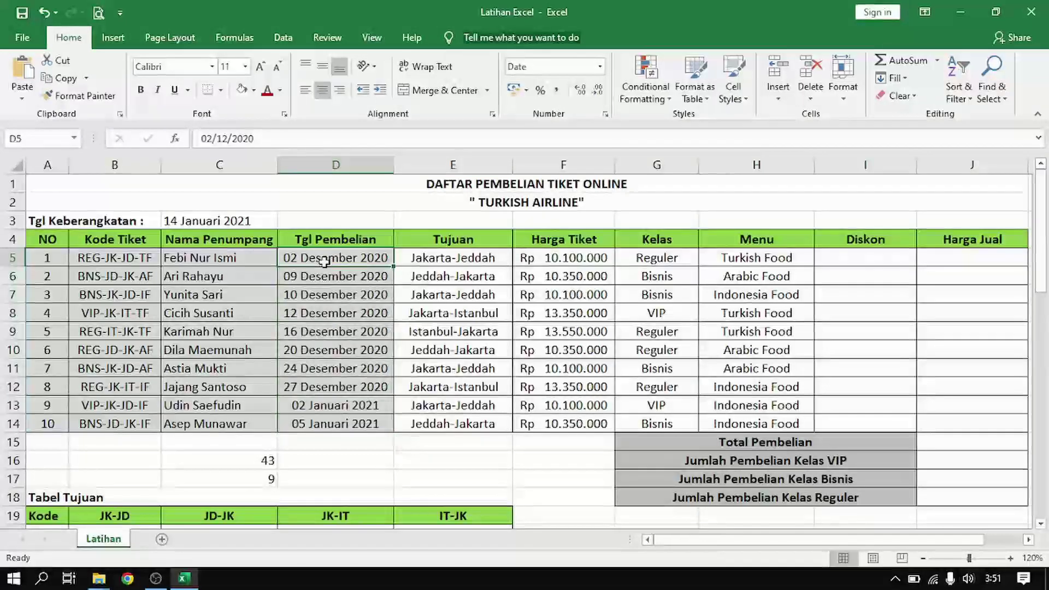
pyautogui.click(207, 221)
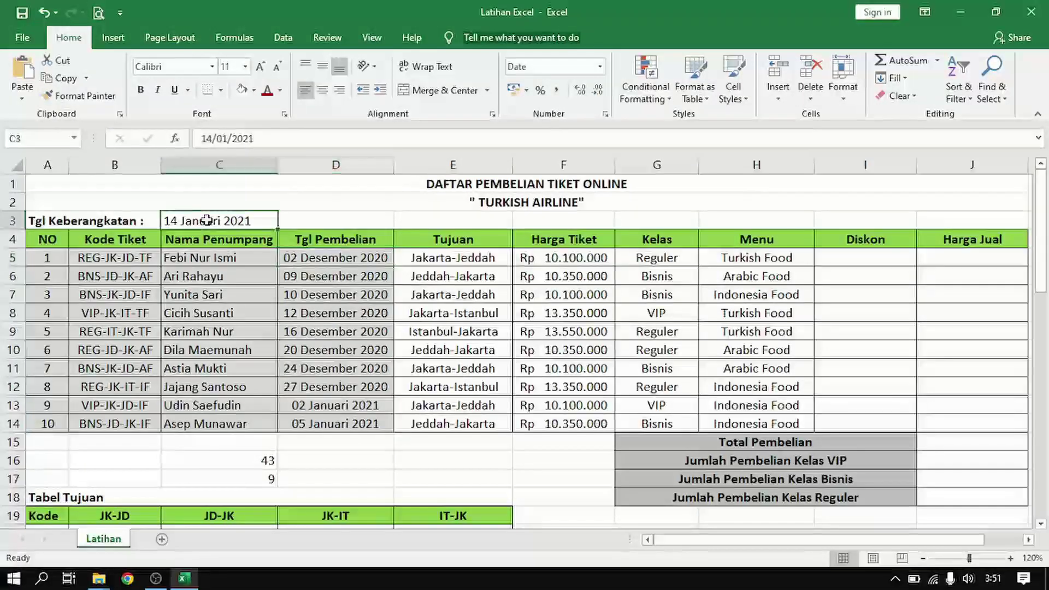
# Try entering the departure date in C3 with the month written out, as 14 Januari 2021
pyautogui.doubleClick(262, 221)
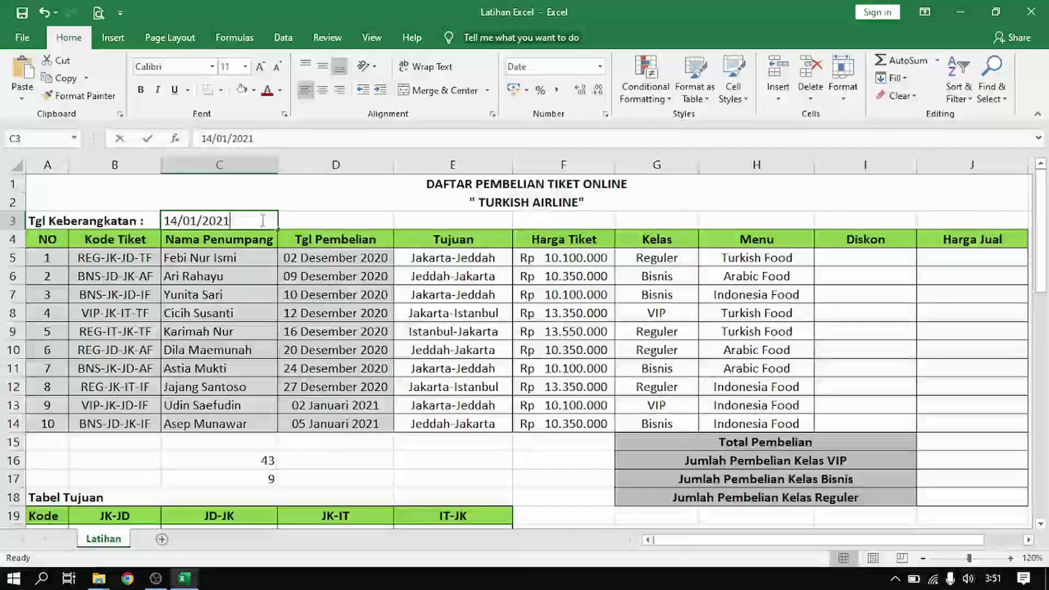
pyautogui.press('BackSpace')
pyautogui.press('BackSpace')
pyautogui.press('BackSpace')
pyautogui.press('BackSpace')
pyautogui.press('BackSpace')
pyautogui.press('BackSpace')
pyautogui.press('BackSpace')
pyautogui.press('BackSpace')
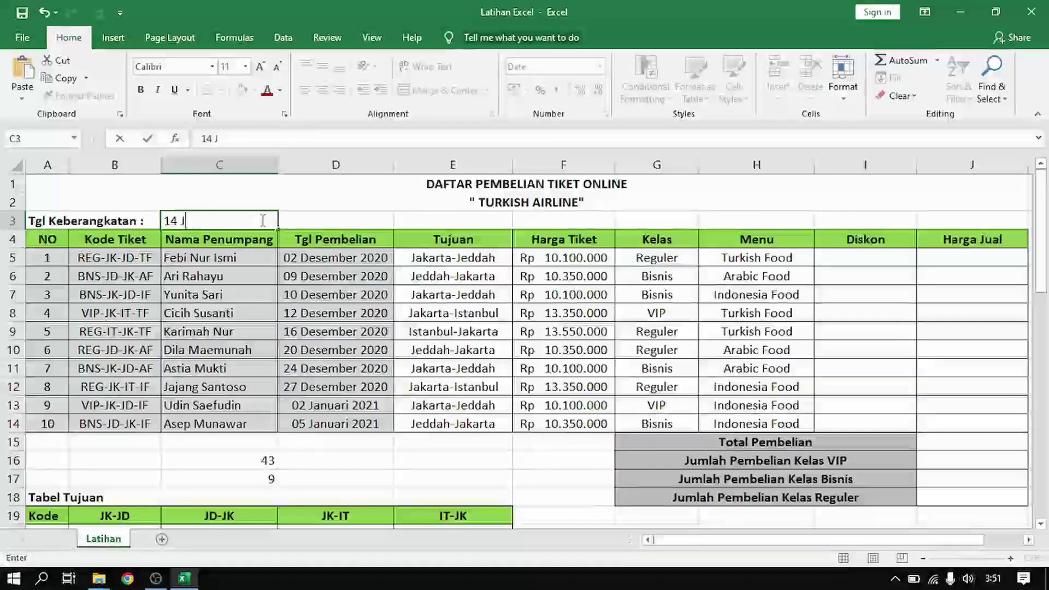
pyautogui.write('Januari 2')
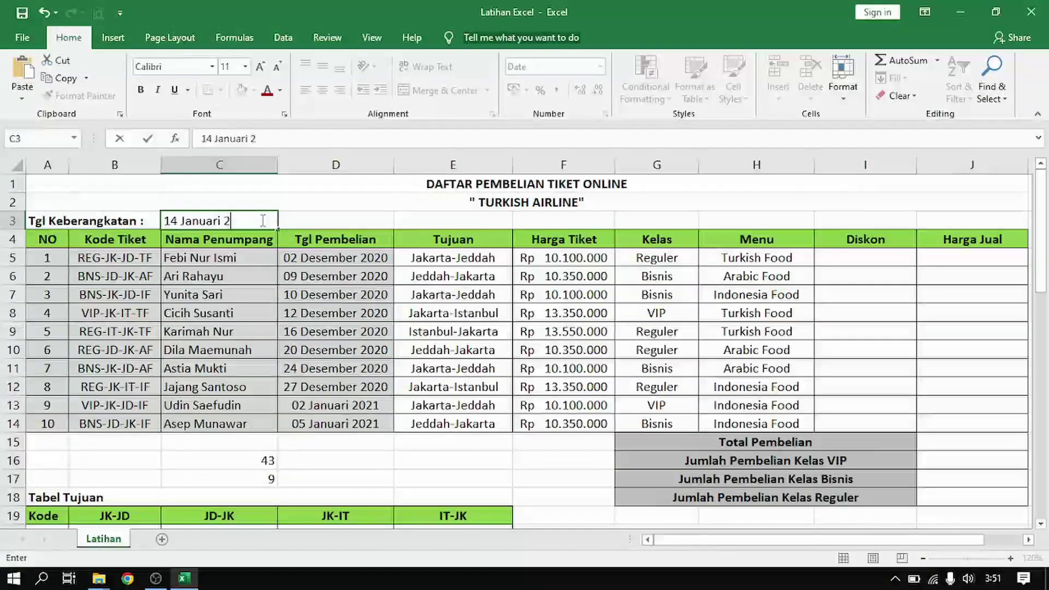
pyautogui.write('021\\')
pyautogui.press('BackSpace')
pyautogui.press('Return')
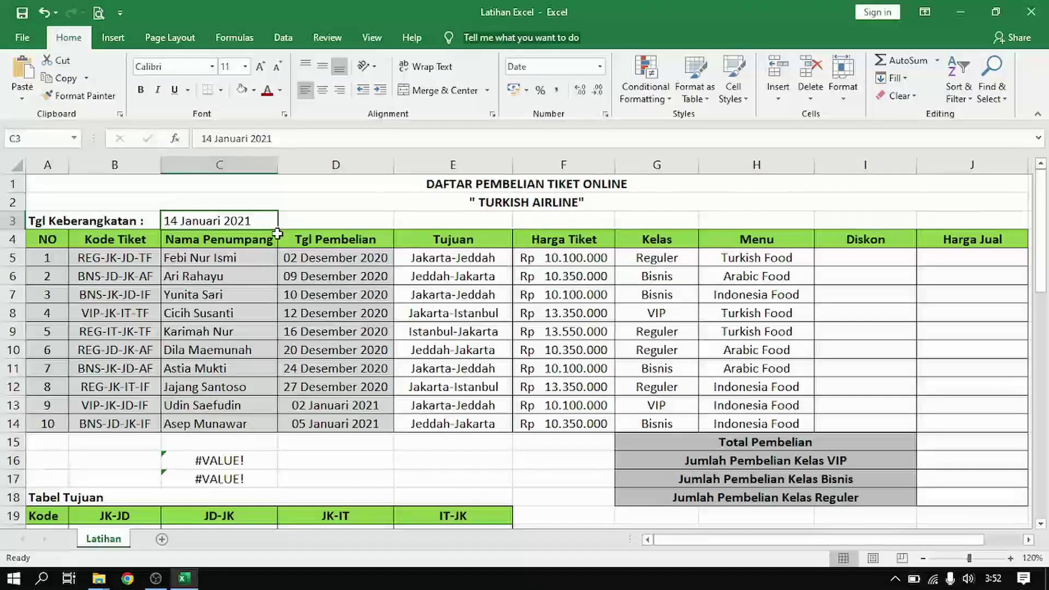
# Enter the departure date in C3 in numeric form as 14/01/2021
pyautogui.write('14')
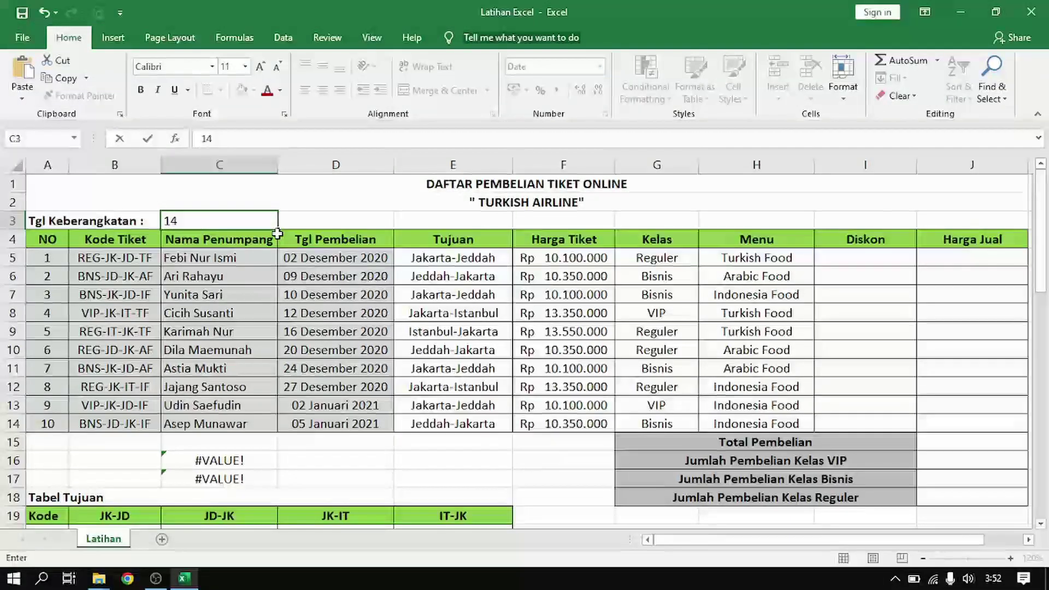
pyautogui.write('/')
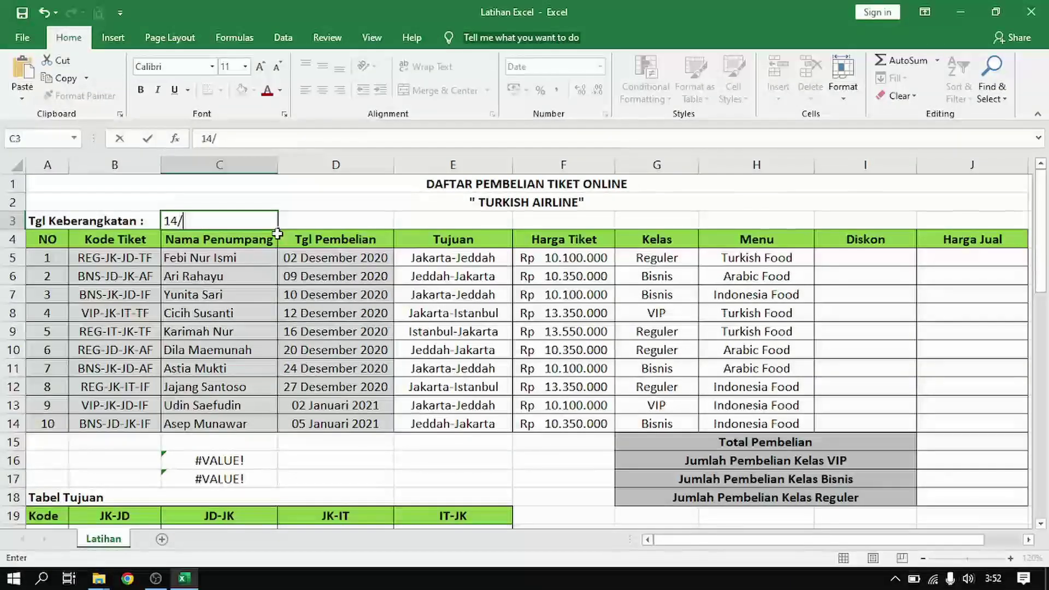
pyautogui.write('01')
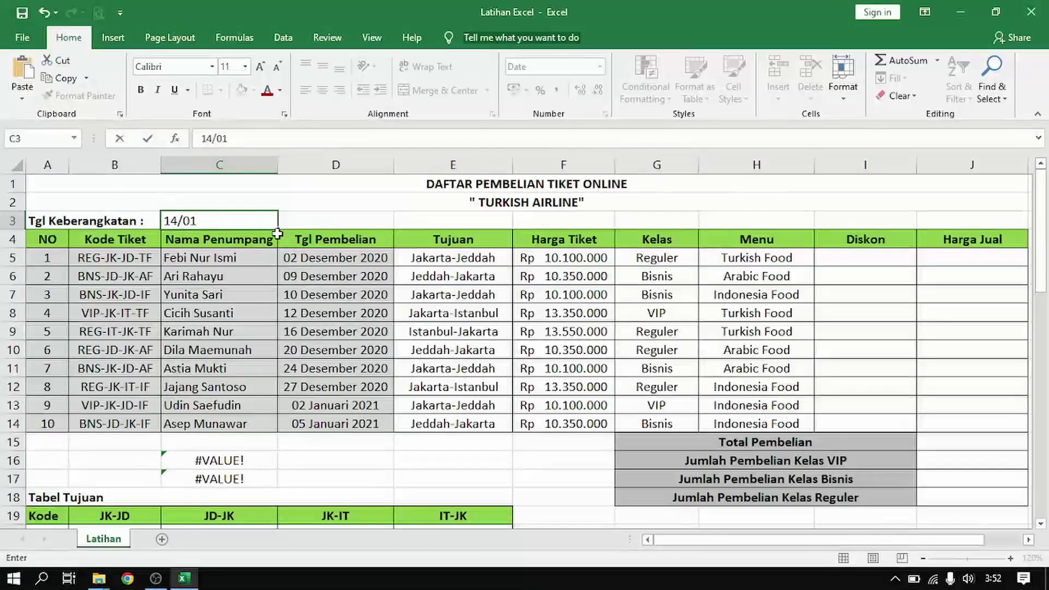
pyautogui.write('/2')
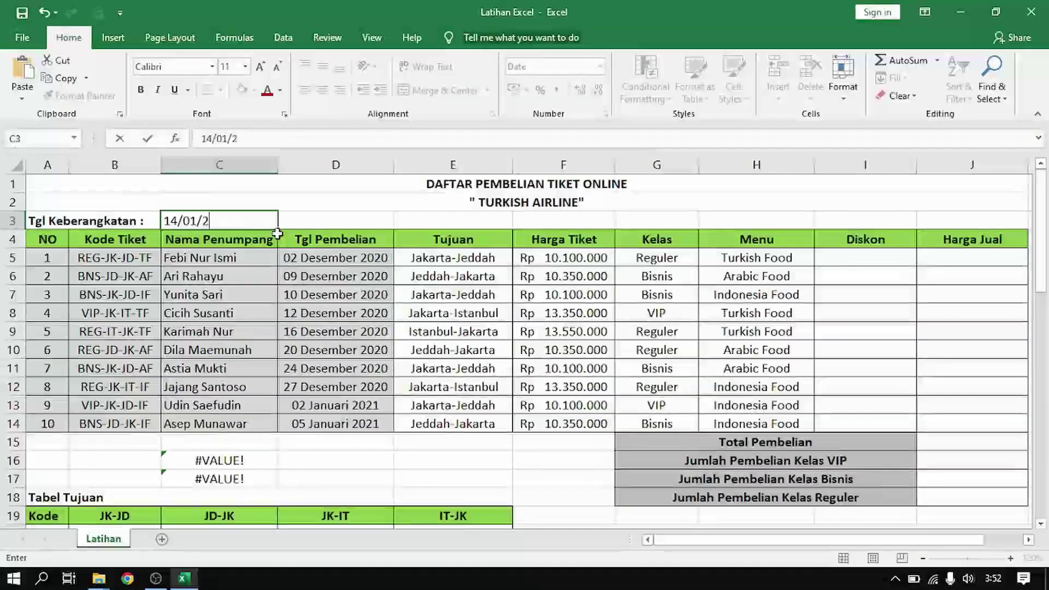
pyautogui.write('021')
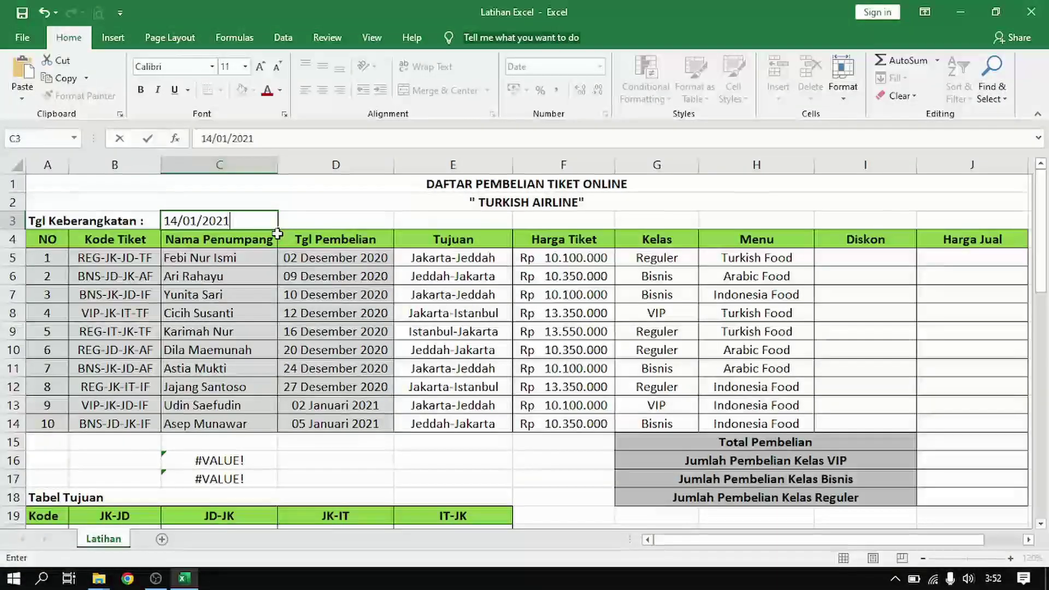
pyautogui.press('Return')
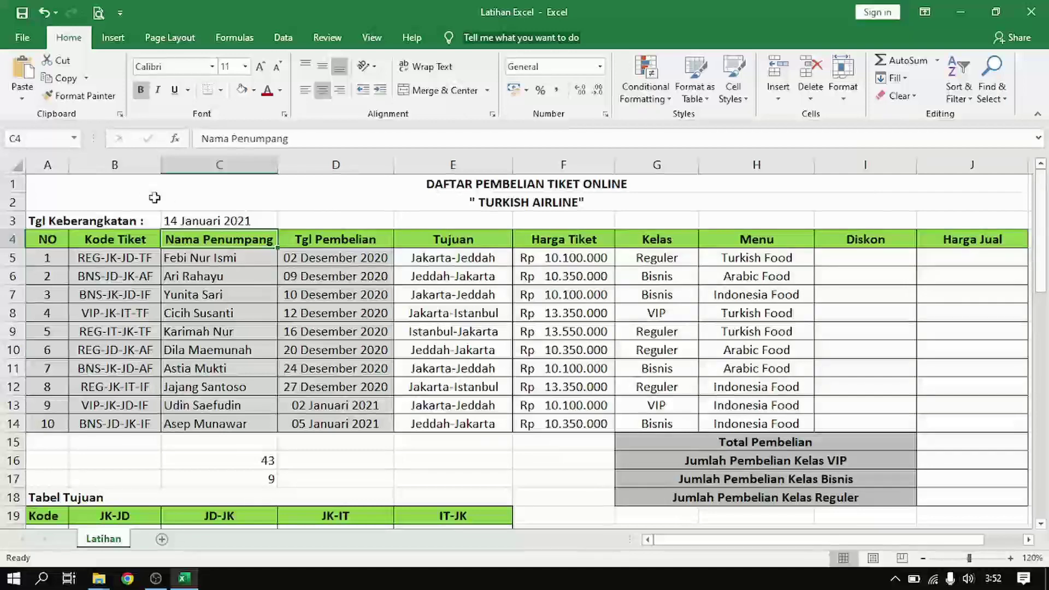
# Inspect the date type and locale applied to C3 in Format Cells without changing them, and check purchase date D5
pyautogui.click(252, 221)
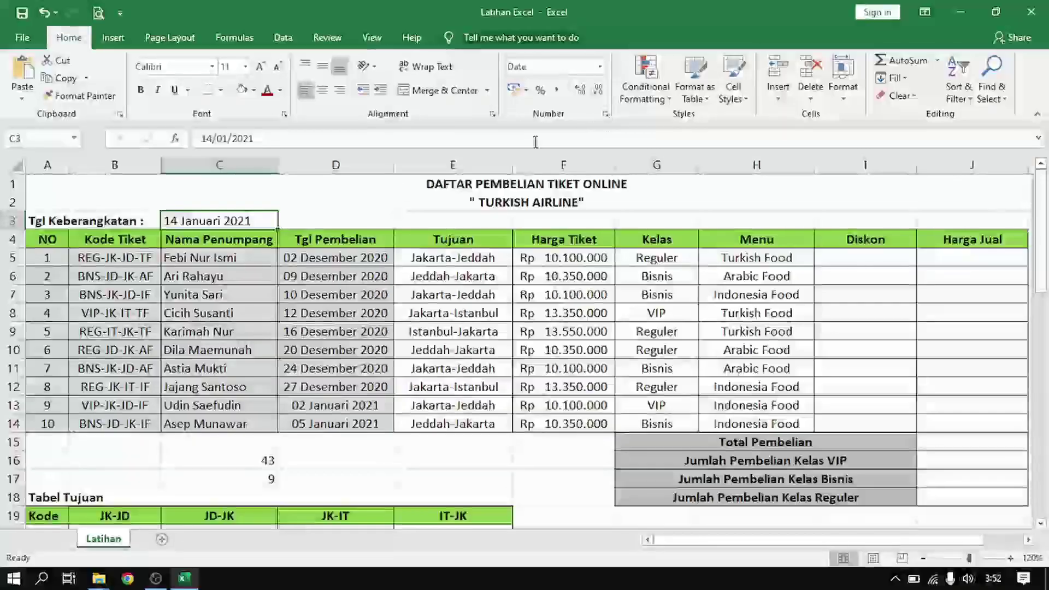
pyautogui.click(606, 115)
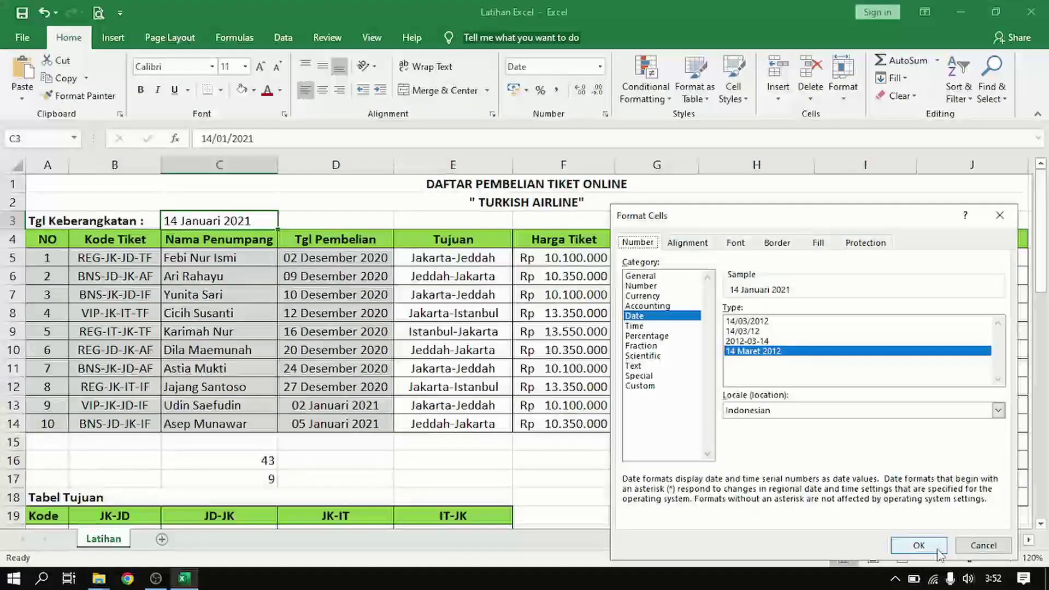
pyautogui.click(983, 545)
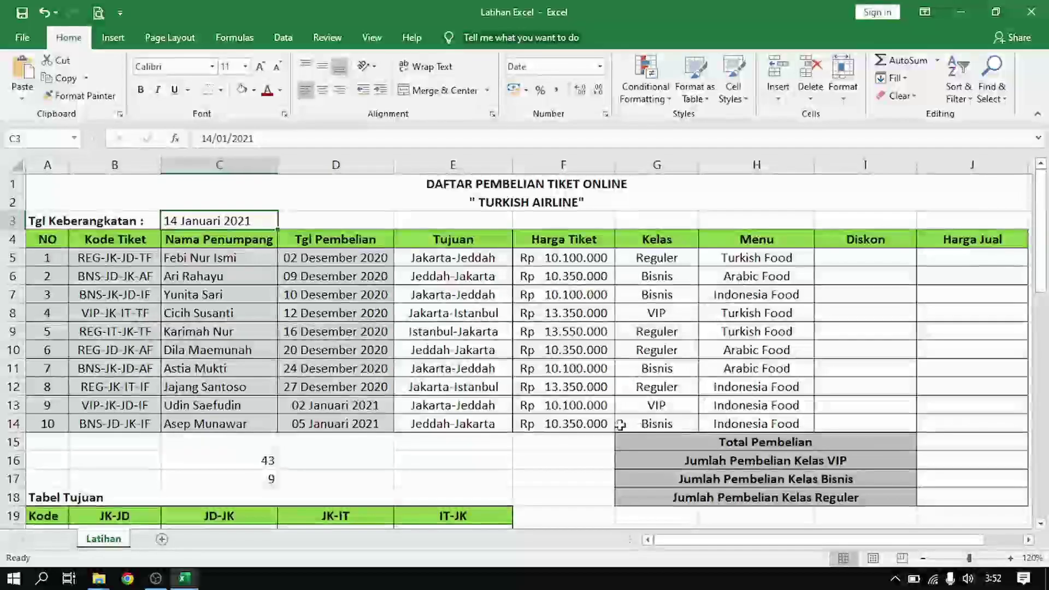
pyautogui.click(336, 257)
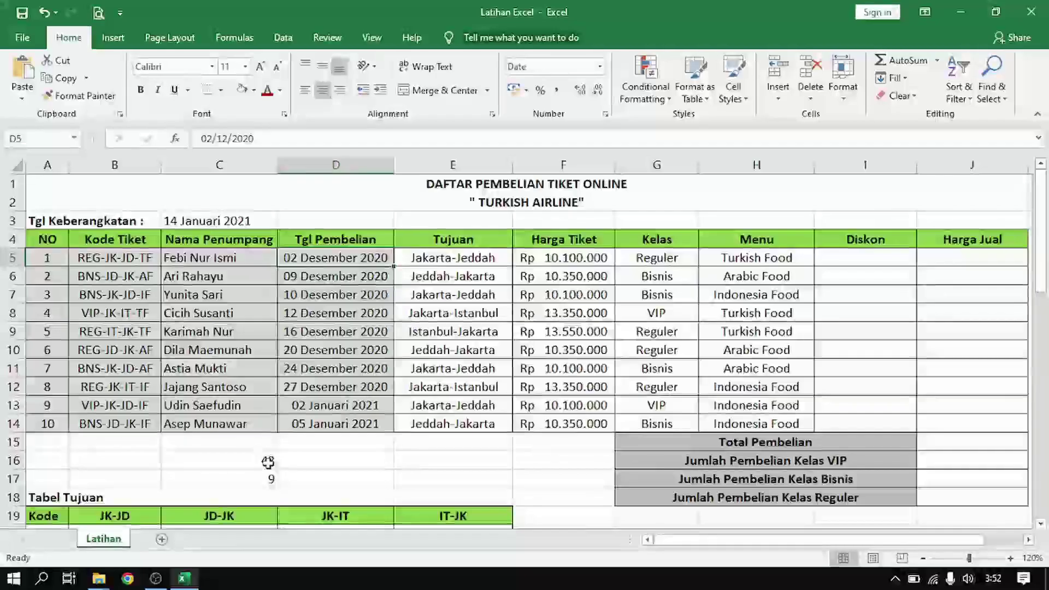
# Clear the trial day counts from C16:C17 and return to Diskon cell I5
pyautogui.moveTo(266, 460); pyautogui.dragTo(263, 471)
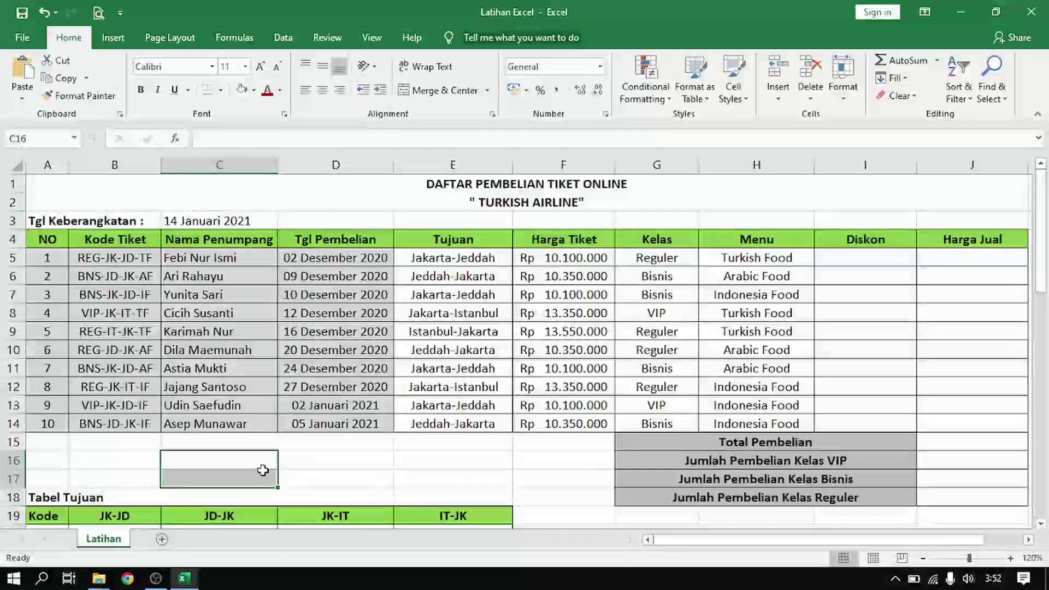
pyautogui.click(839, 253)
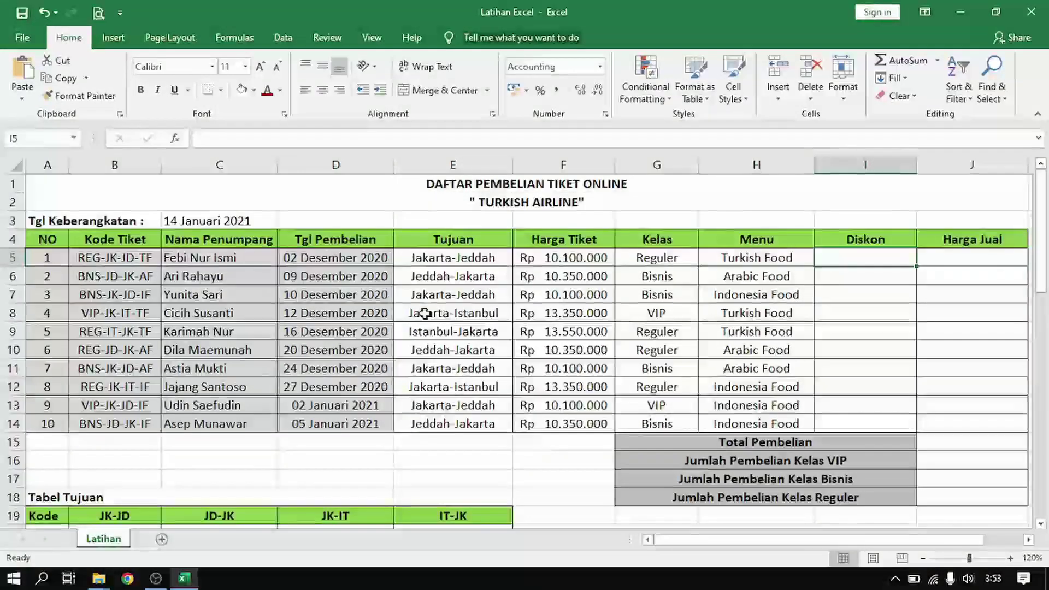
# Insert the IF function in Diskon cell I5 and consult the Diskon rule in Keterangan Pengerjaan for its logical test
pyautogui.scroll(-2, 367, 338)
pyautogui.scroll(-7, 367, 343)
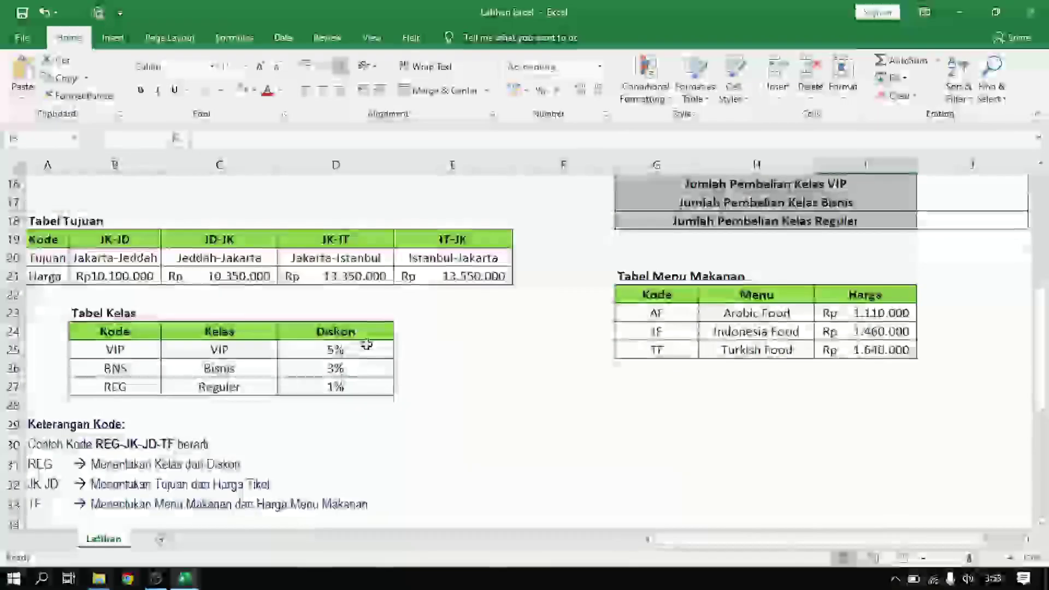
pyautogui.scroll(9, 366, 344)
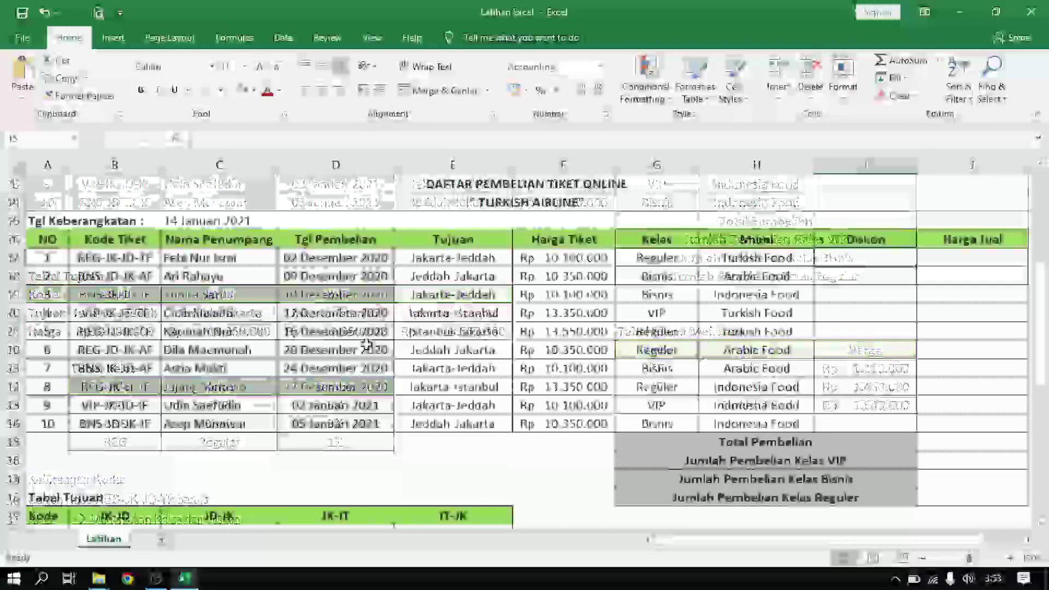
pyautogui.click(176, 138)
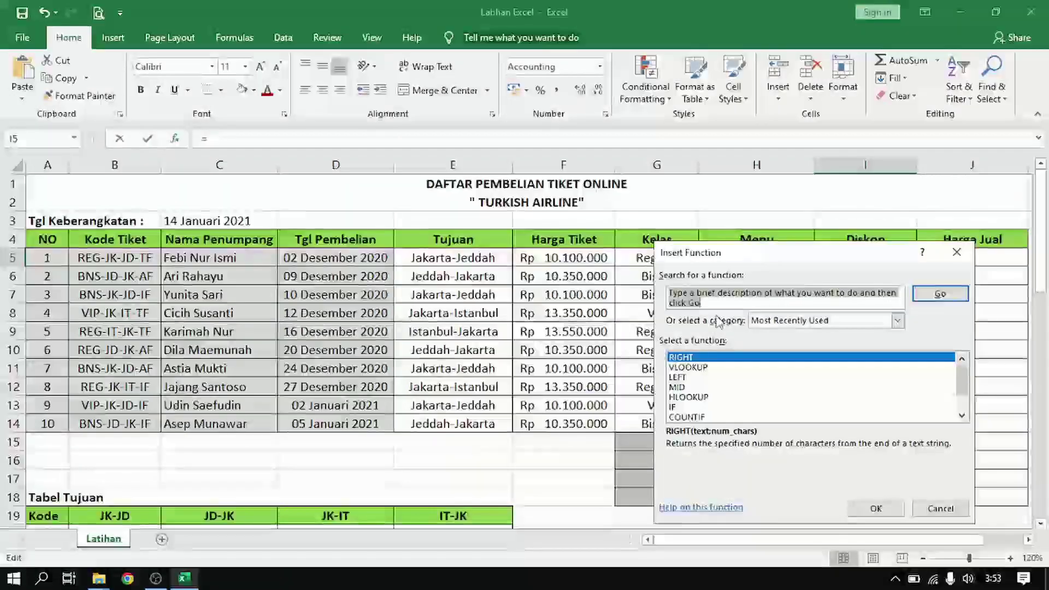
pyautogui.write('if')
pyautogui.click(939, 296)
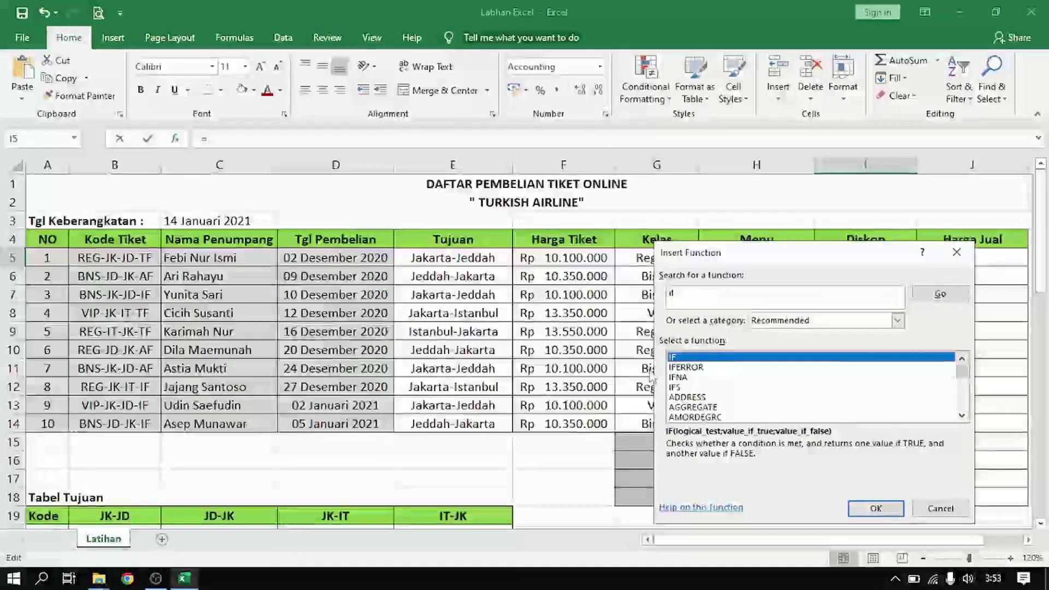
pyautogui.click(876, 508)
pyautogui.moveTo(793, 288); pyautogui.dragTo(806, 336)
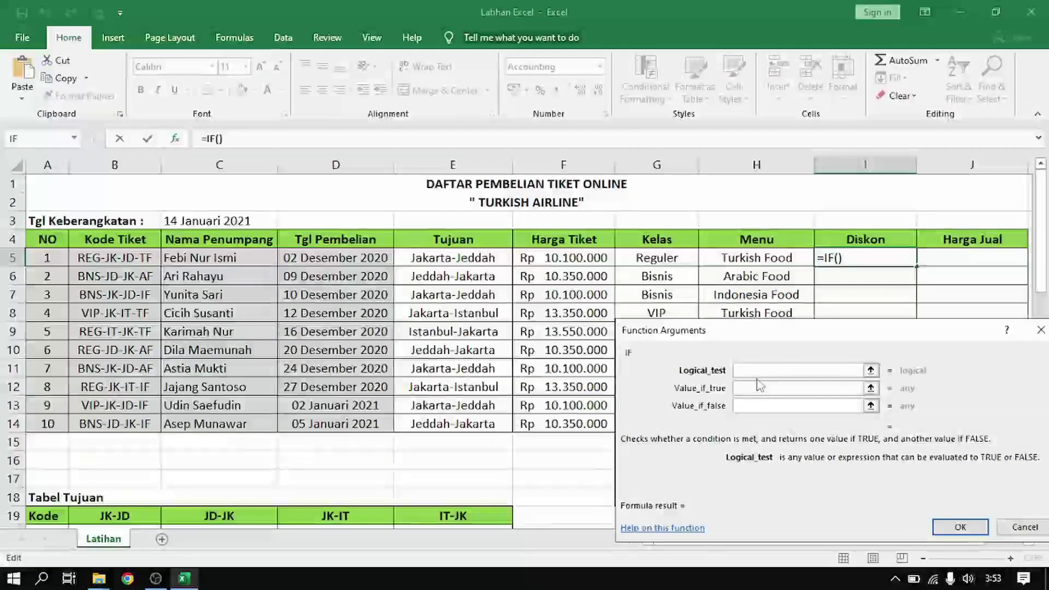
pyautogui.scroll(-3, 275, 437)
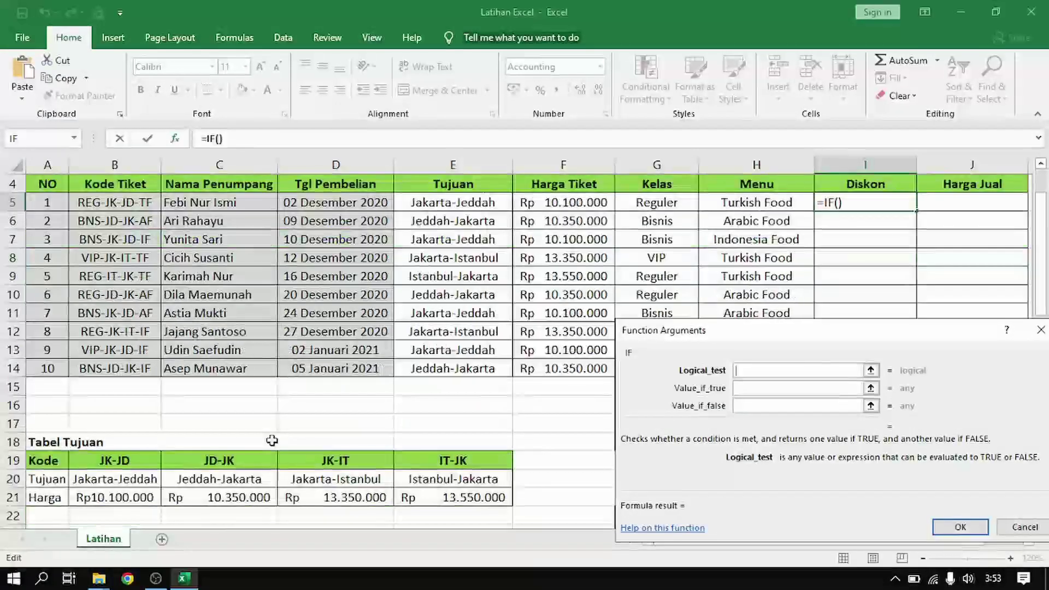
pyautogui.scroll(-7, 276, 433)
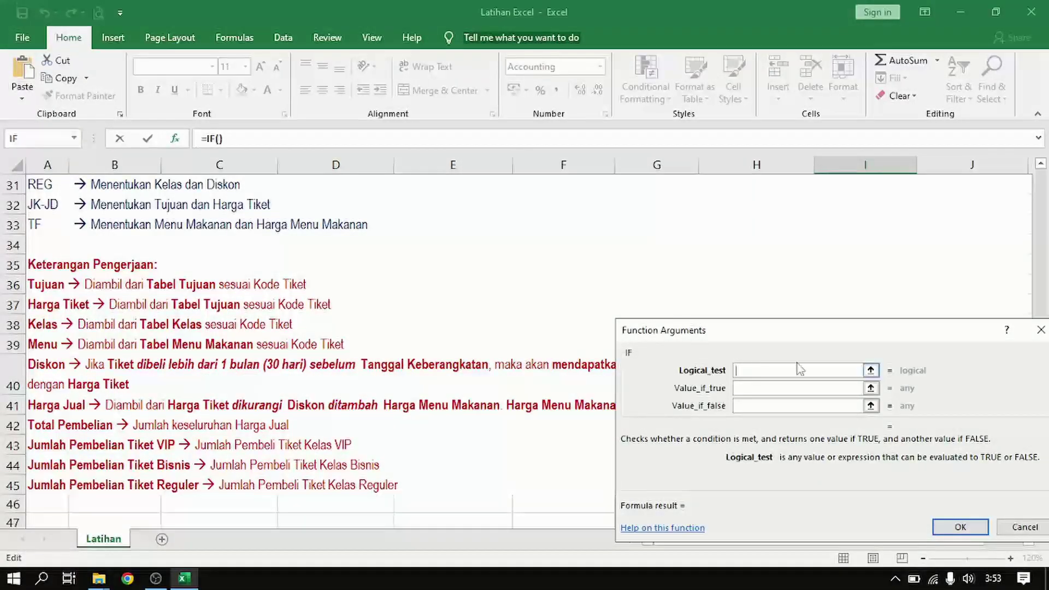
# Set the IF logical test in I5 to $C$3-D5>30, comparing departure date minus purchase date against 30 days
pyautogui.scroll(6, 682, 290)
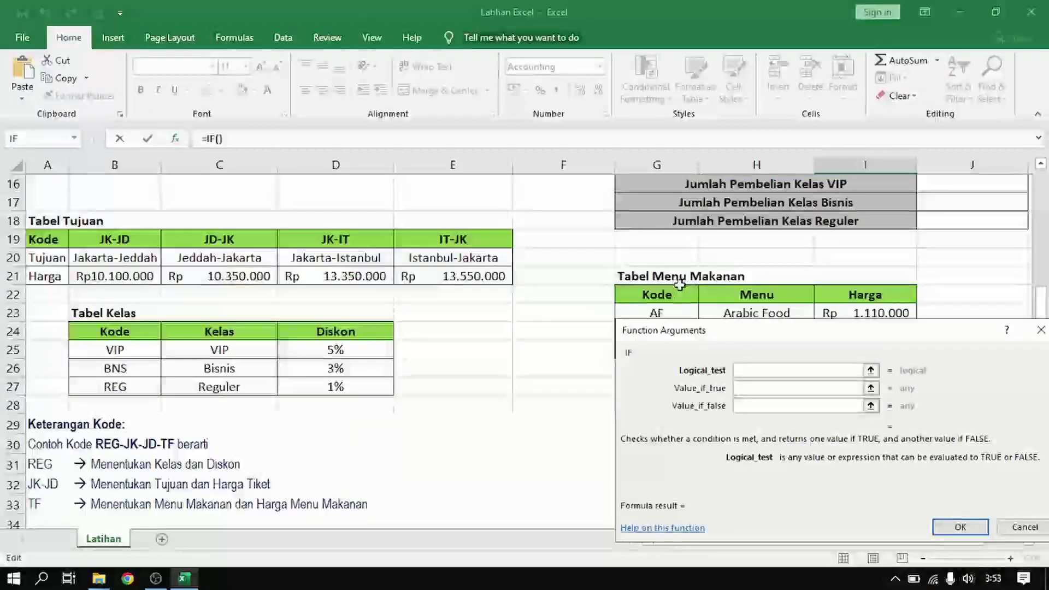
pyautogui.scroll(2, 681, 285)
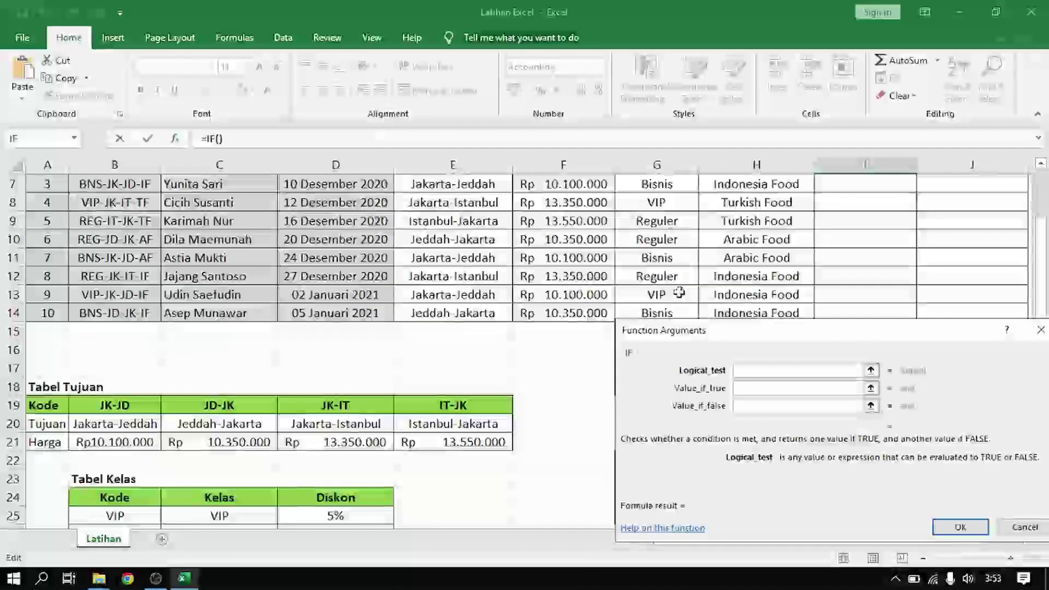
pyautogui.scroll(1, 404, 253)
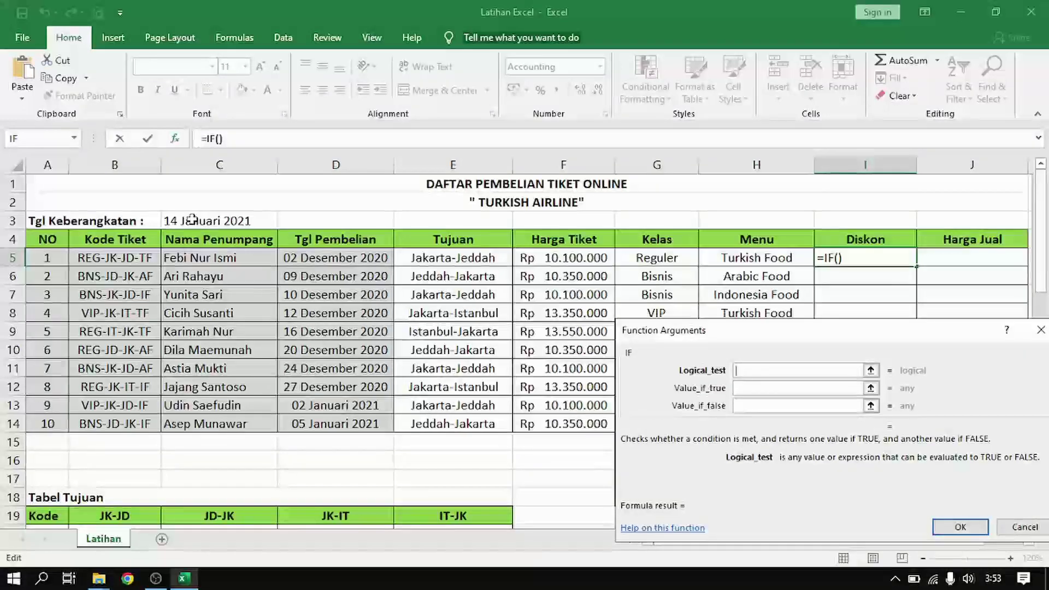
pyautogui.click(192, 218)
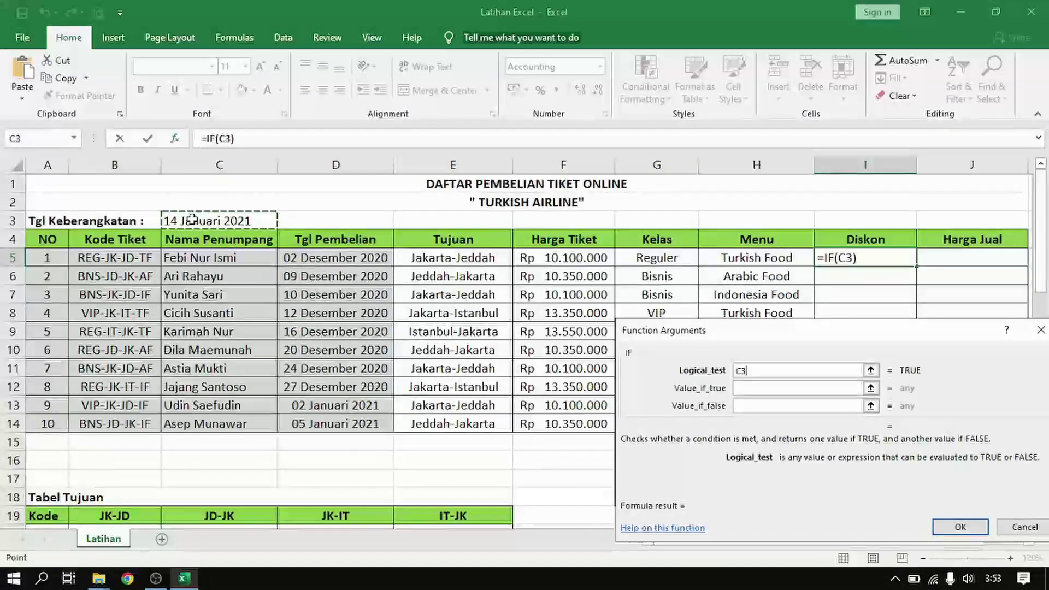
pyautogui.press('F4')
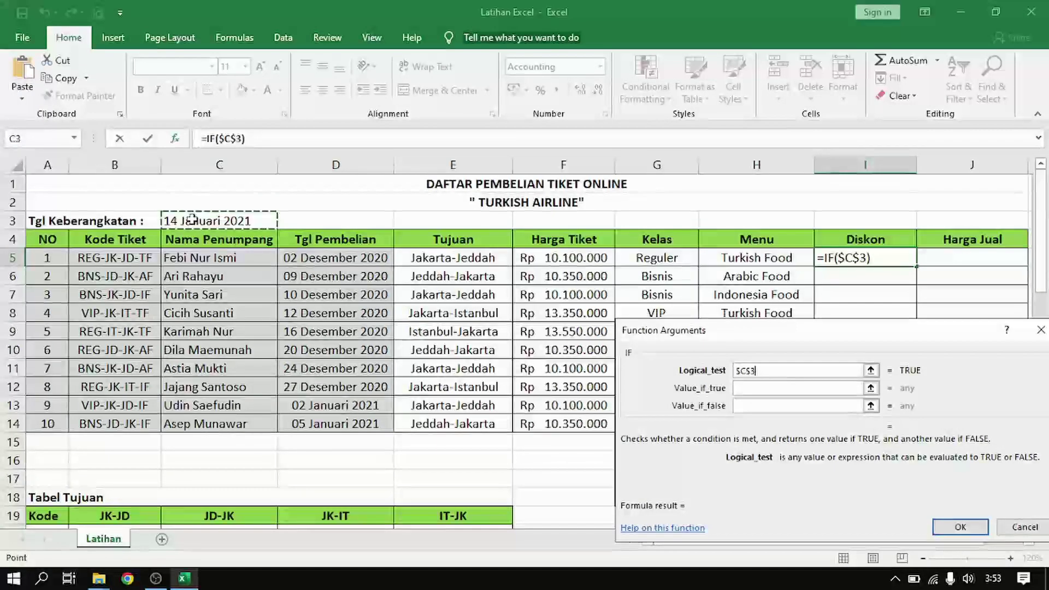
pyautogui.write('-')
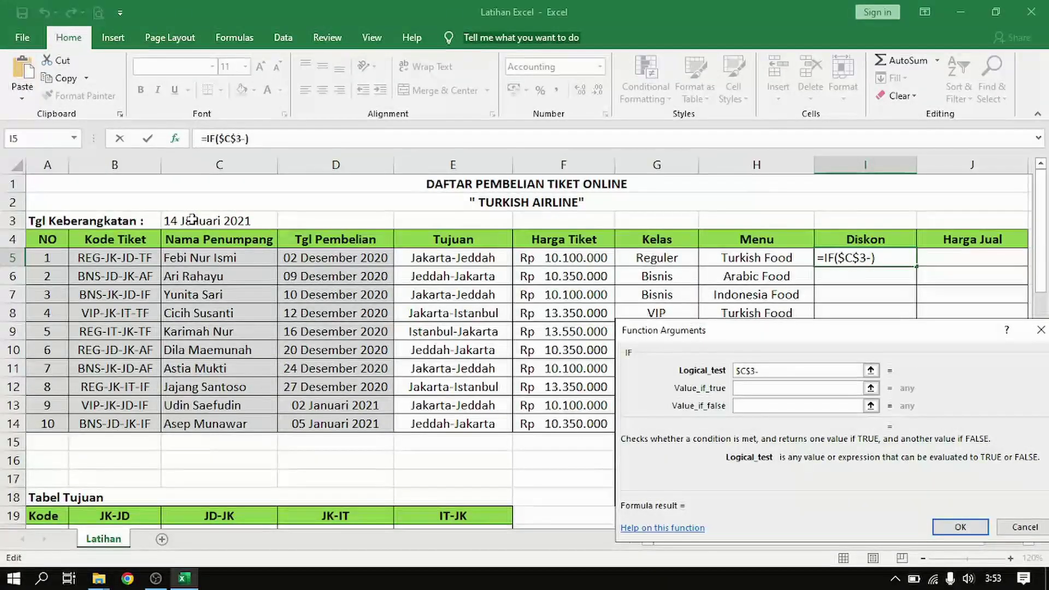
pyautogui.click(343, 257)
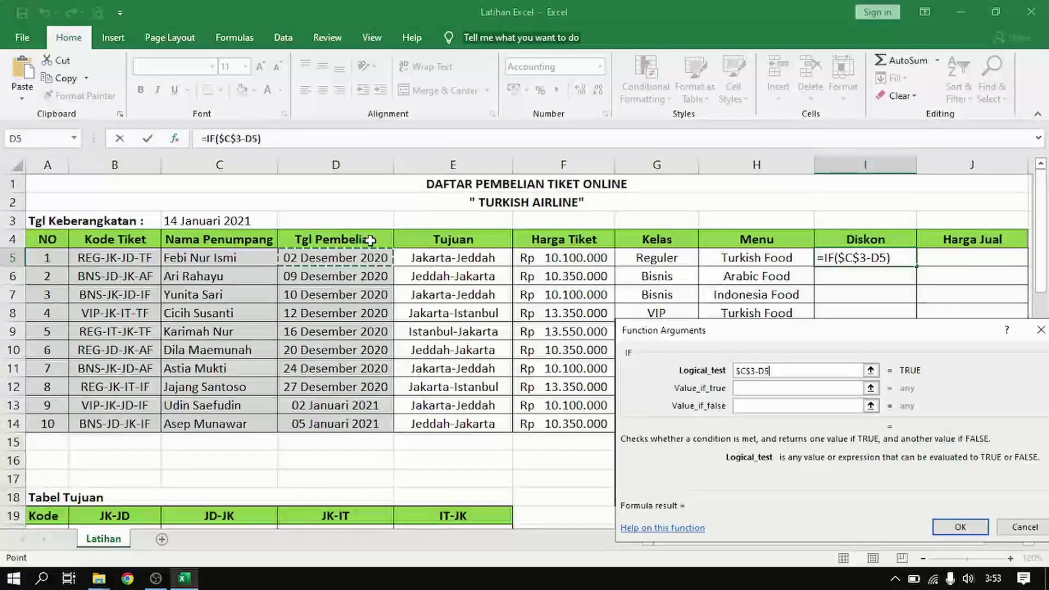
pyautogui.write('>')
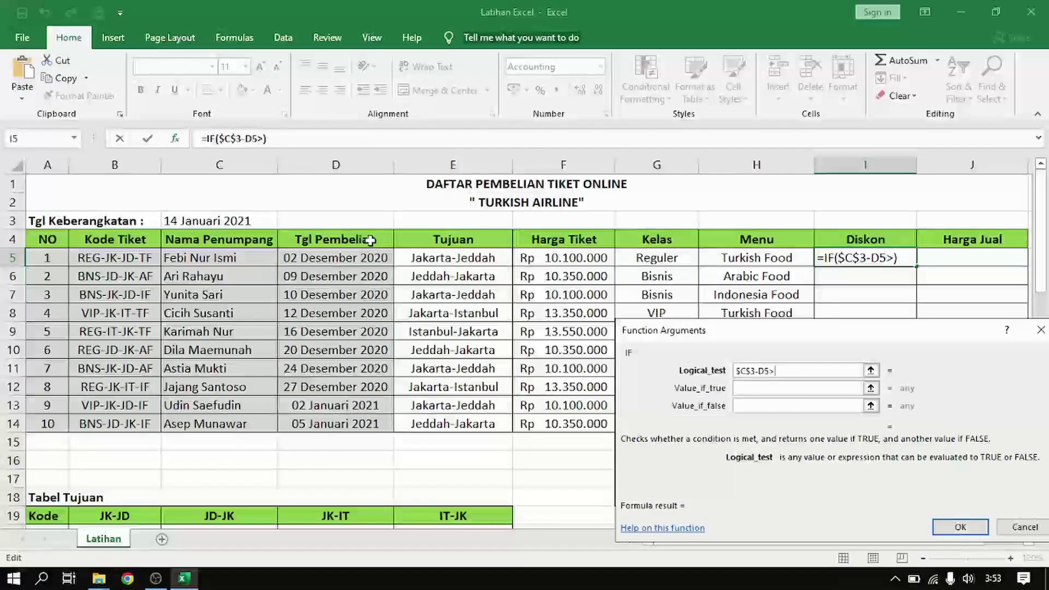
pyautogui.write('30')
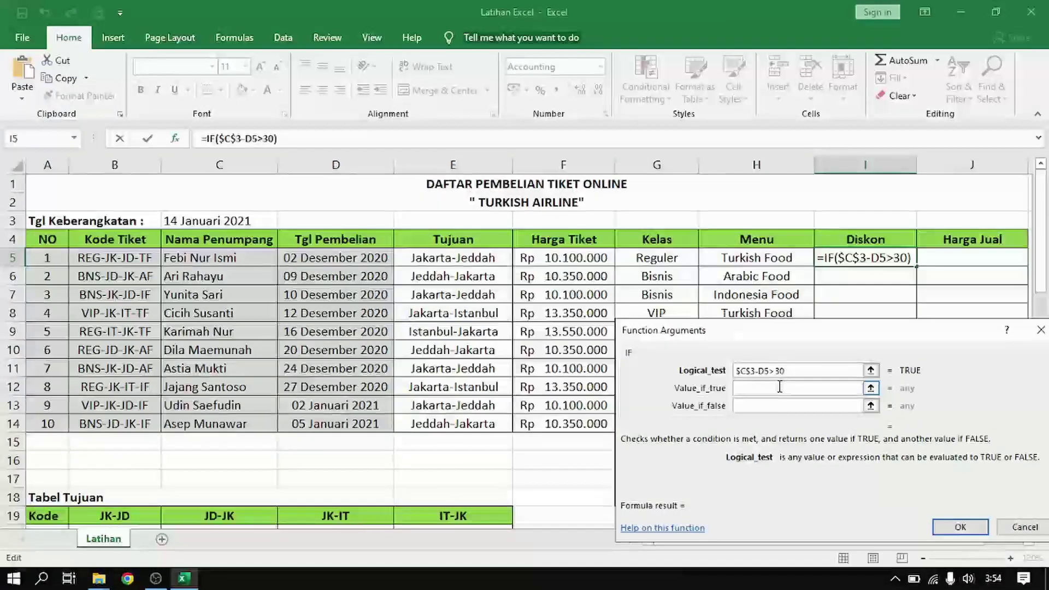
# Check the Diskon rule in Keterangan Pengerjaan and nest a VLOOKUP function as the IF formula's value if true
pyautogui.click(779, 389)
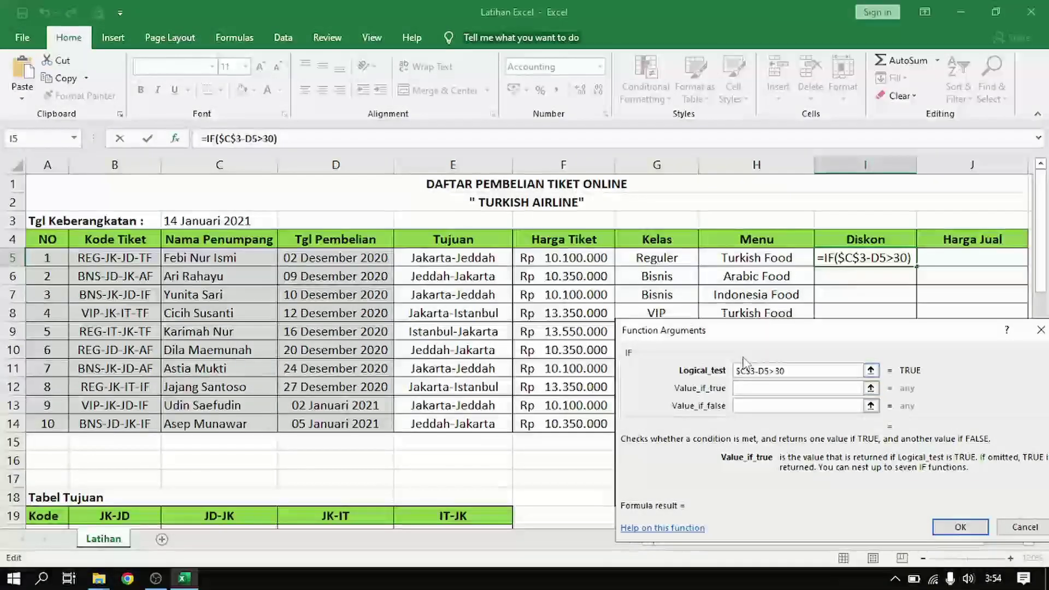
pyautogui.scroll(-8, 490, 394)
pyautogui.scroll(-3, 490, 393)
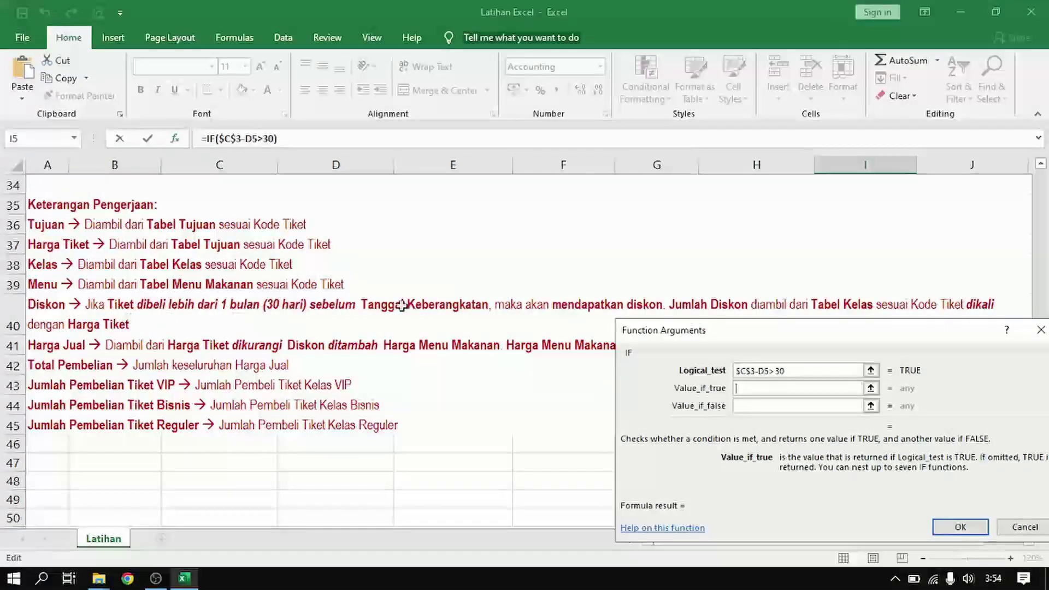
pyautogui.scroll(2, 680, 289)
pyautogui.scroll(9, 680, 289)
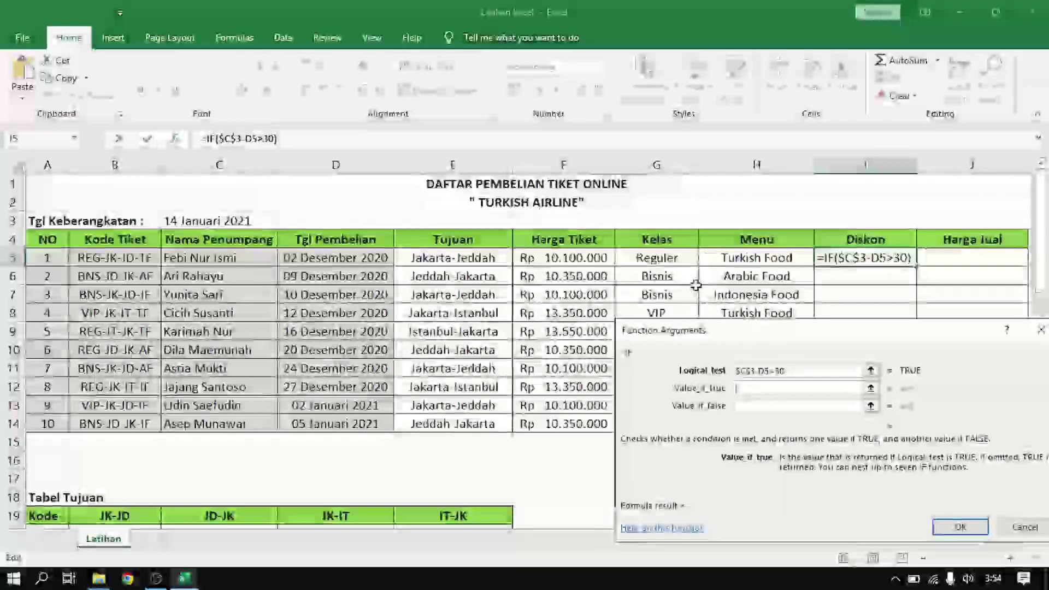
pyautogui.scroll(-6, 525, 349)
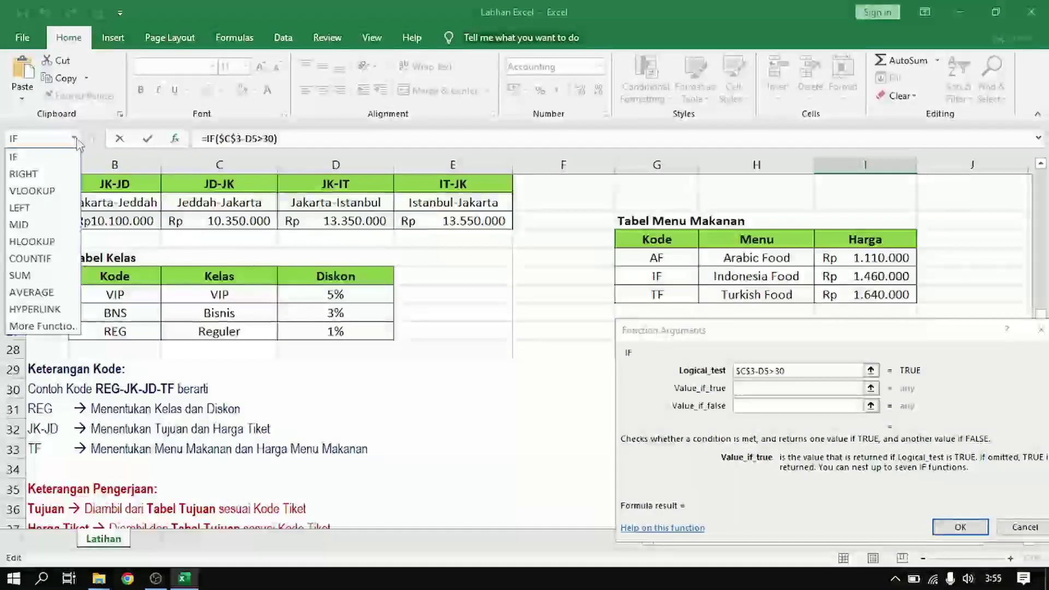
pyautogui.click(32, 191)
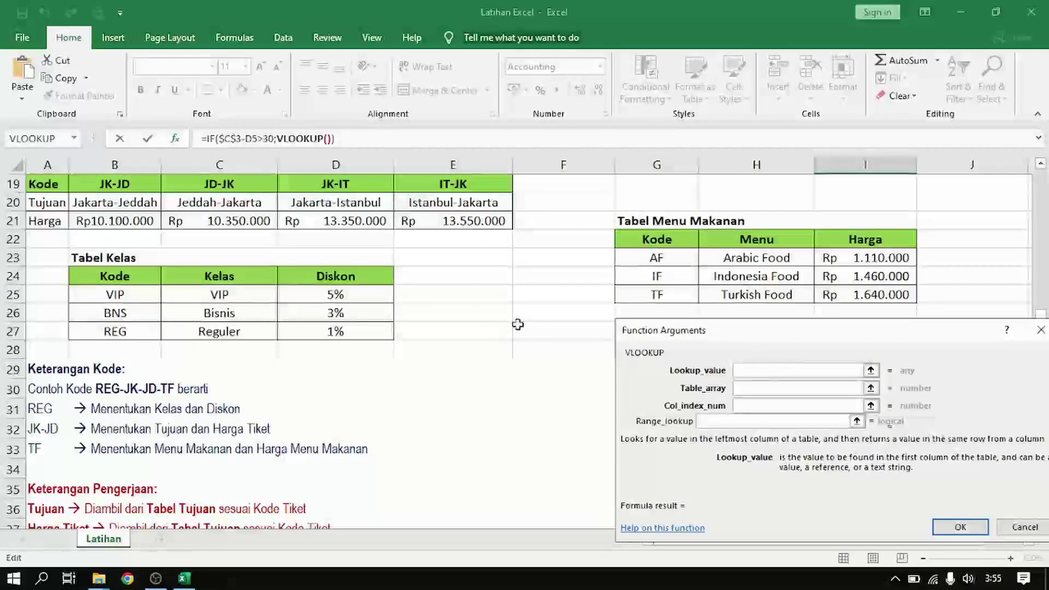
# Nest LEFT(B5;3) as the VLOOKUP lookup value to extract the class code from Kode Tiket
pyautogui.scroll(5, 522, 323)
pyautogui.scroll(1, 524, 320)
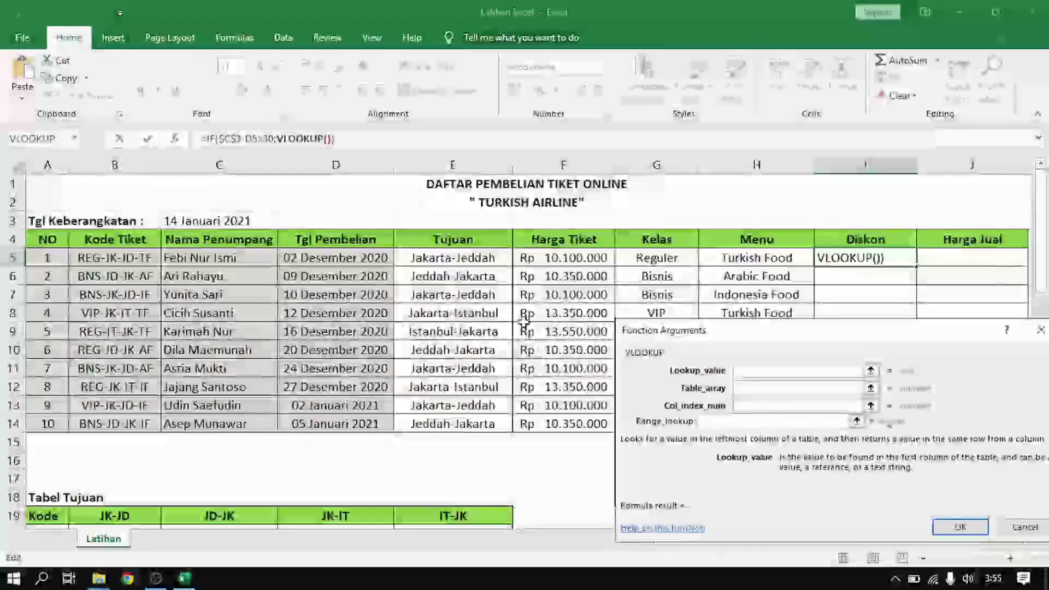
pyautogui.scroll(-5, 533, 303)
pyautogui.scroll(1, 210, 428)
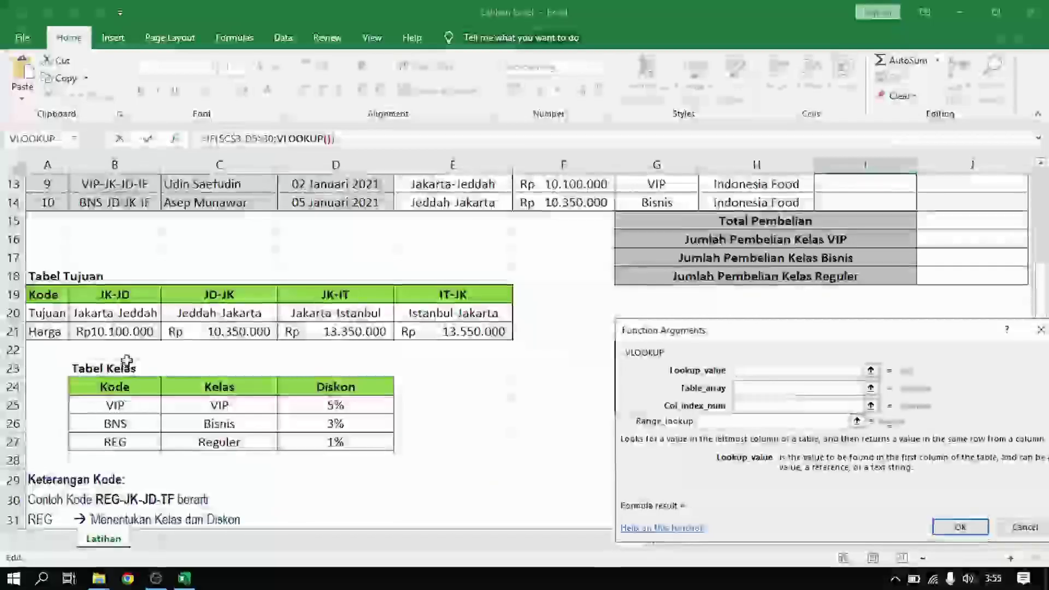
pyautogui.scroll(4, 137, 439)
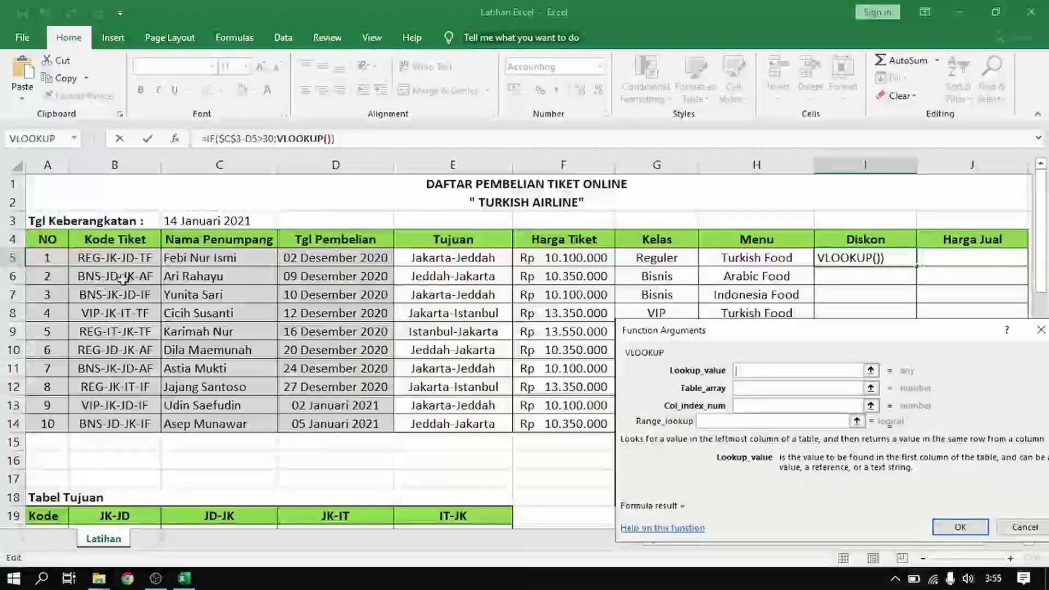
pyautogui.click(74, 139)
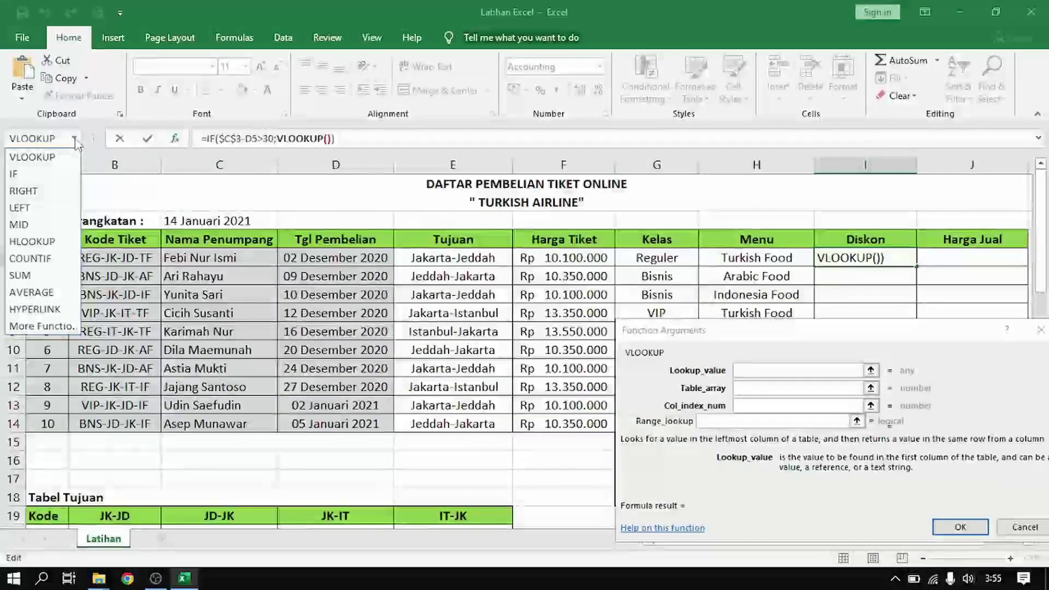
pyautogui.click(26, 209)
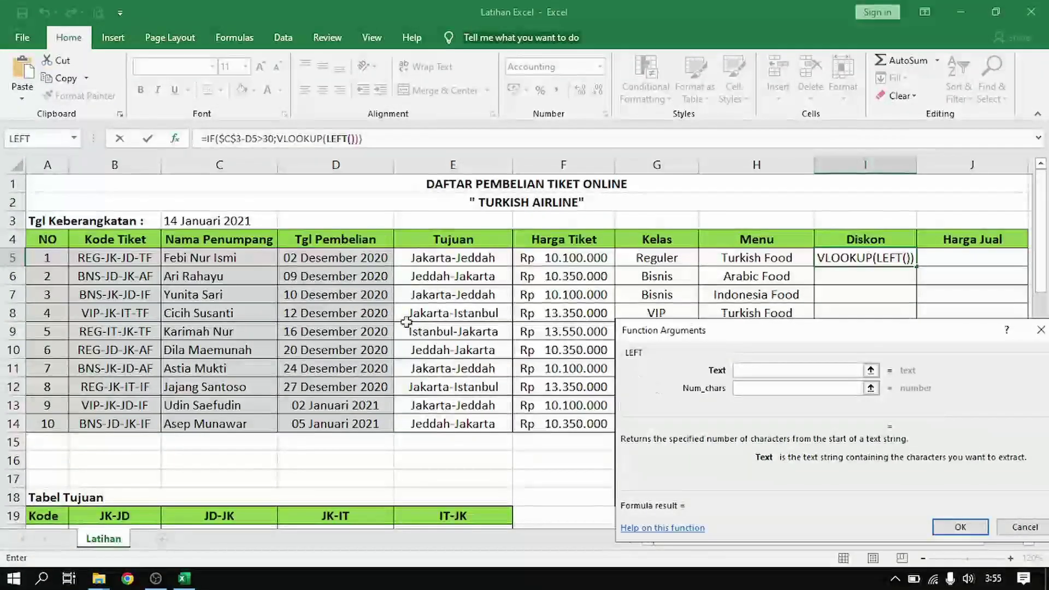
pyautogui.click(89, 259)
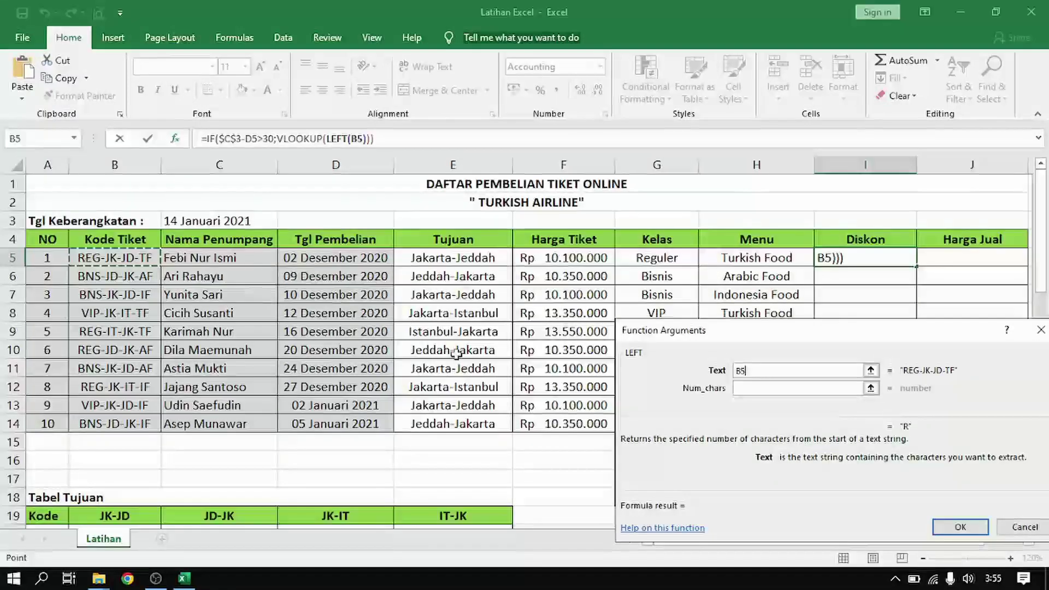
pyautogui.click(748, 389)
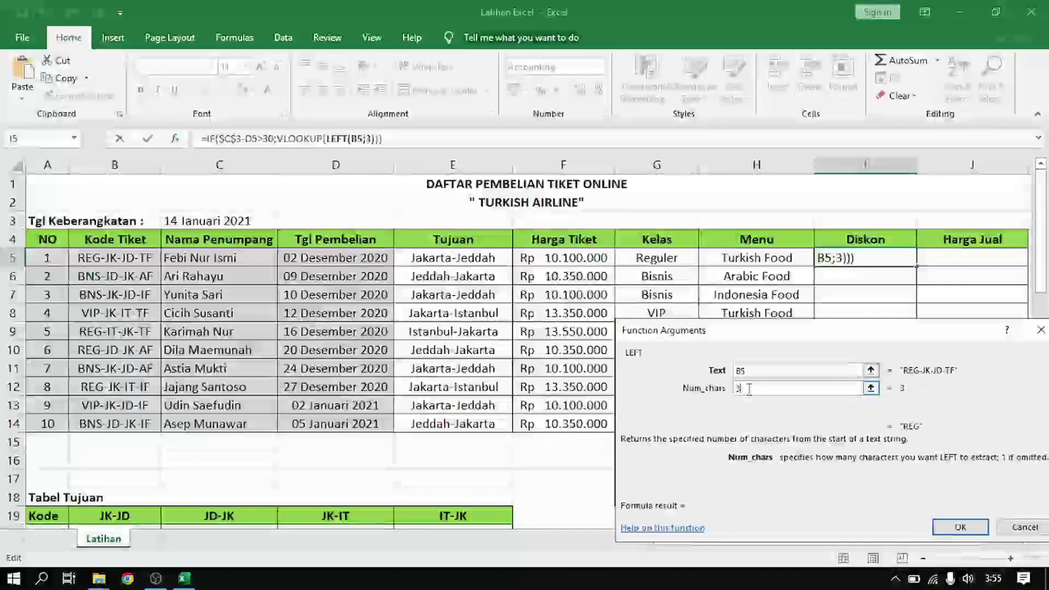
pyautogui.write('3')
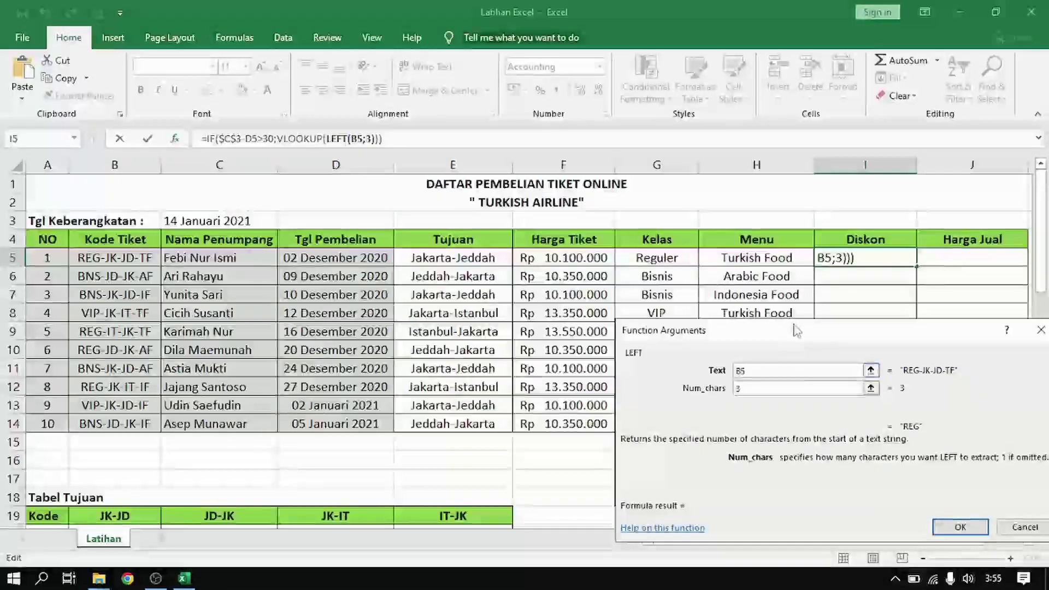
# Return to the VLOOKUP arguments and set the table array to Tabel Kelas as absolute range $B$24:$D$27
pyautogui.click(307, 139)
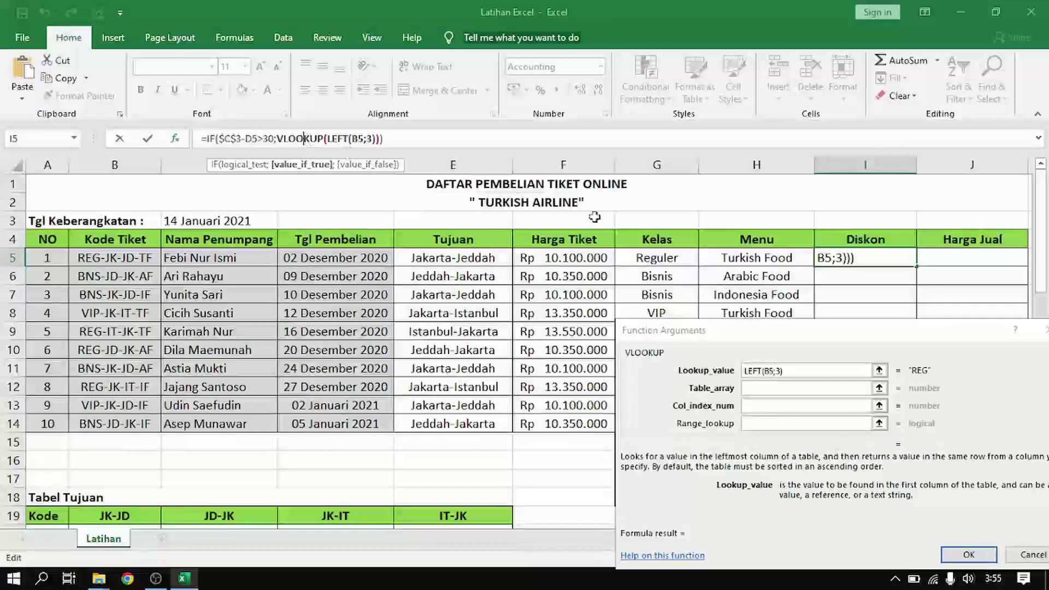
pyautogui.click(781, 388)
pyautogui.scroll(-5, 527, 383)
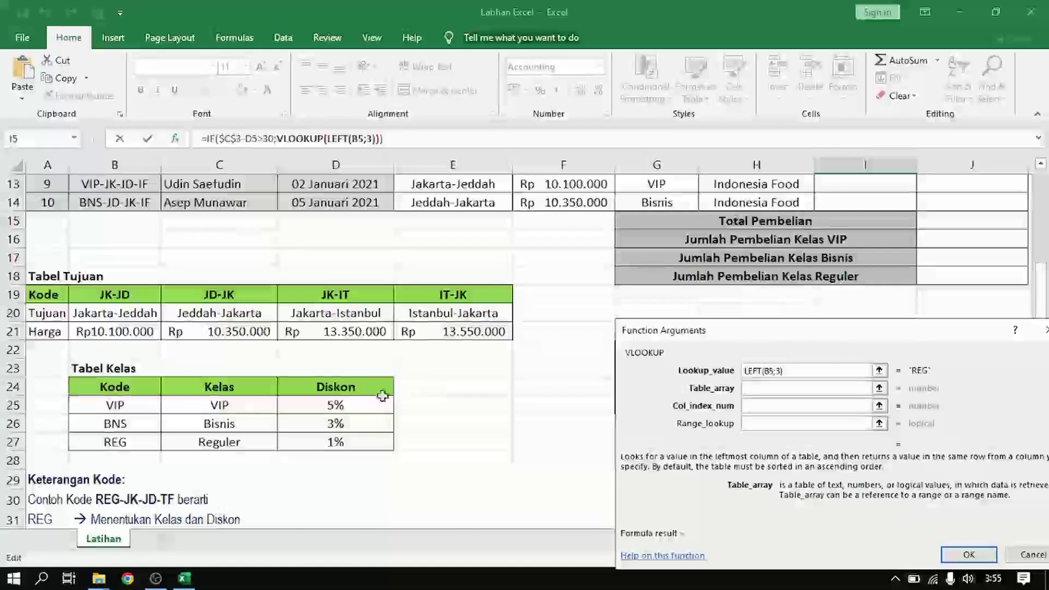
pyautogui.moveTo(107, 330); pyautogui.dragTo(322, 386)
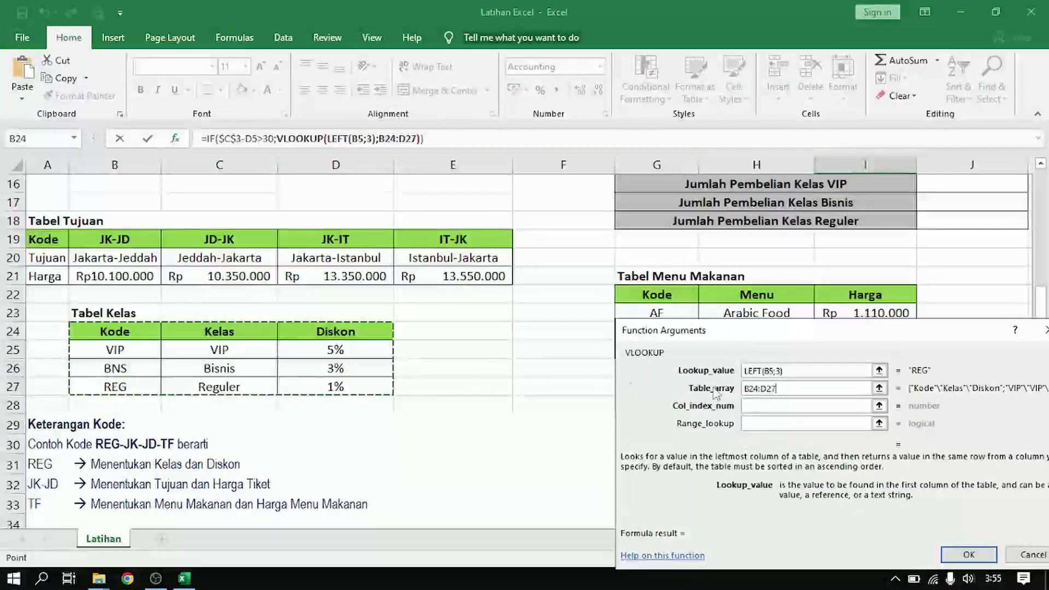
pyautogui.press('F4')
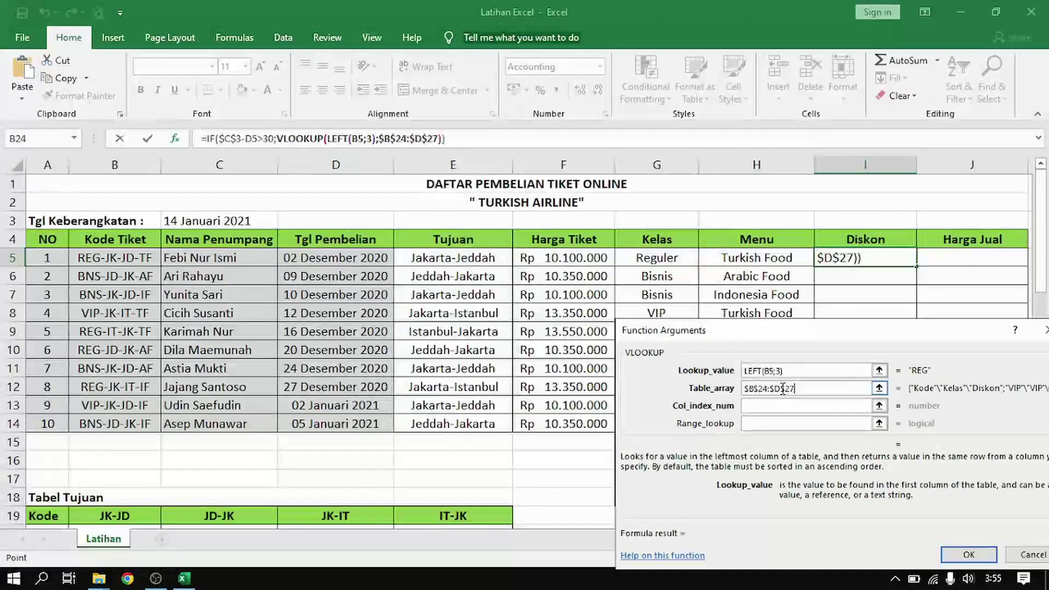
# Set the VLOOKUP column index to 3 for the Diskon column and the range lookup to 0
pyautogui.click(773, 405)
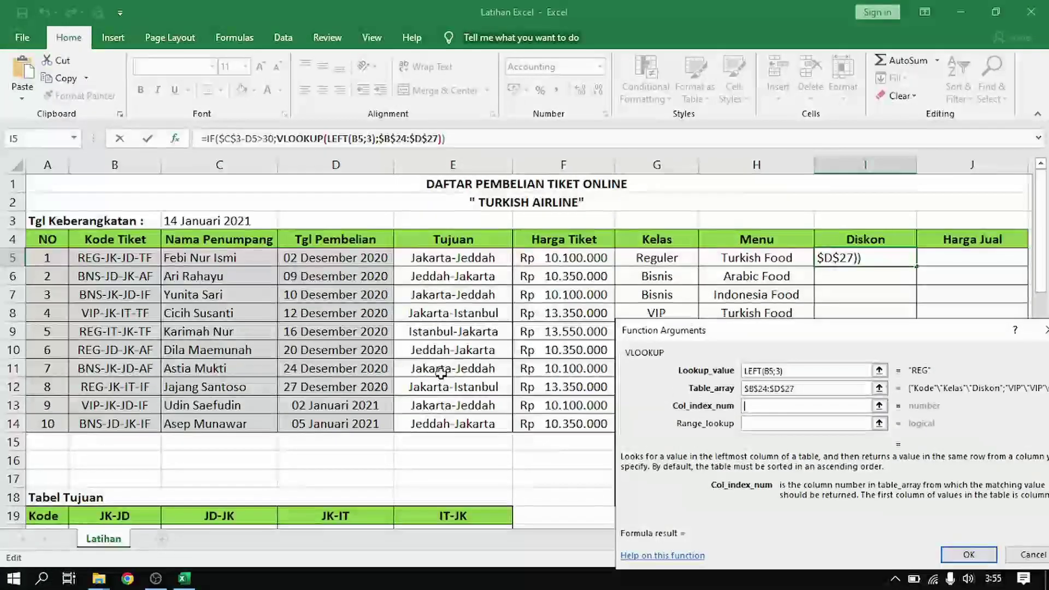
pyautogui.scroll(-1, 420, 382)
pyautogui.scroll(-3, 420, 382)
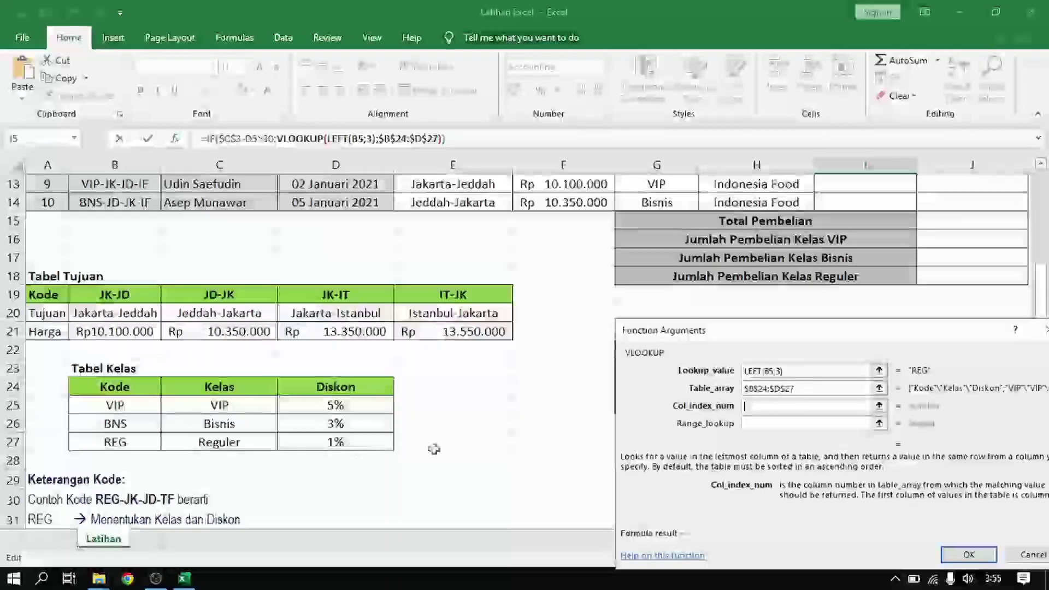
pyautogui.write('3')
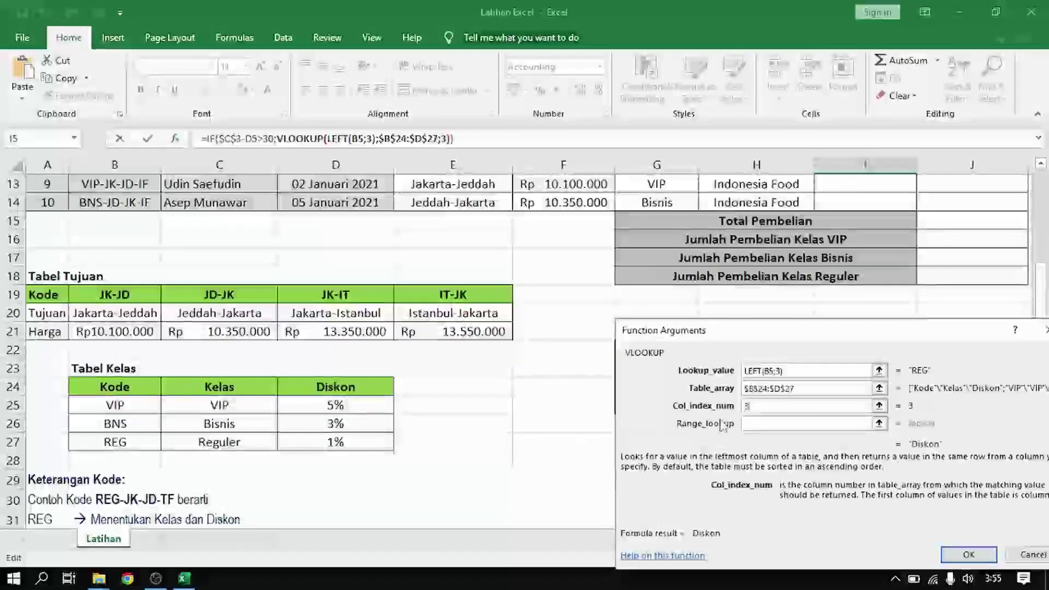
pyautogui.click(757, 424)
pyautogui.write('0')
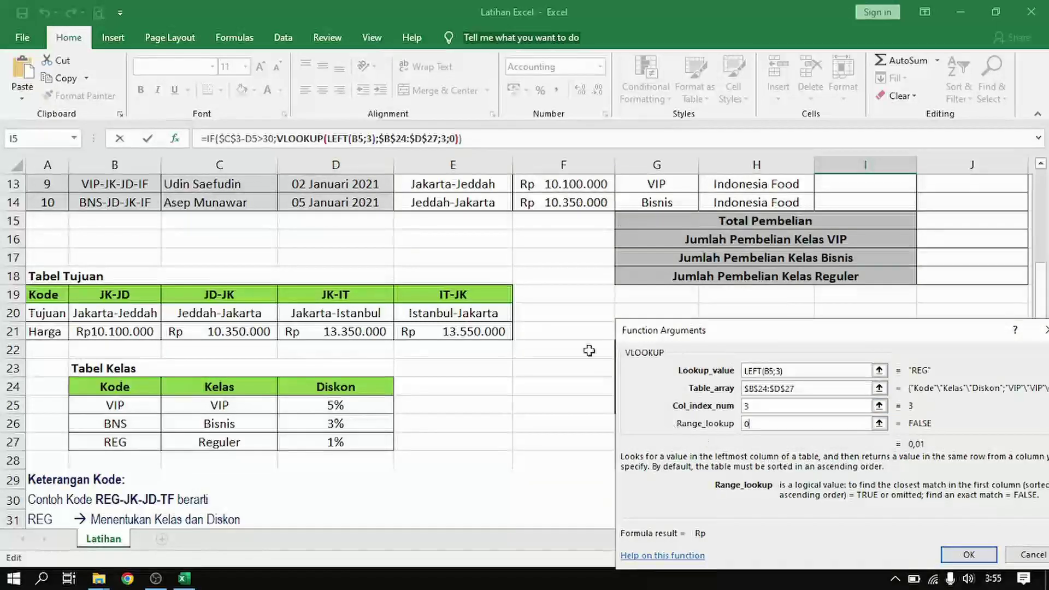
# Return to the IF arguments and multiply the VLOOKUP in the value if true by Harga Tiket cell F5
pyautogui.click(215, 139)
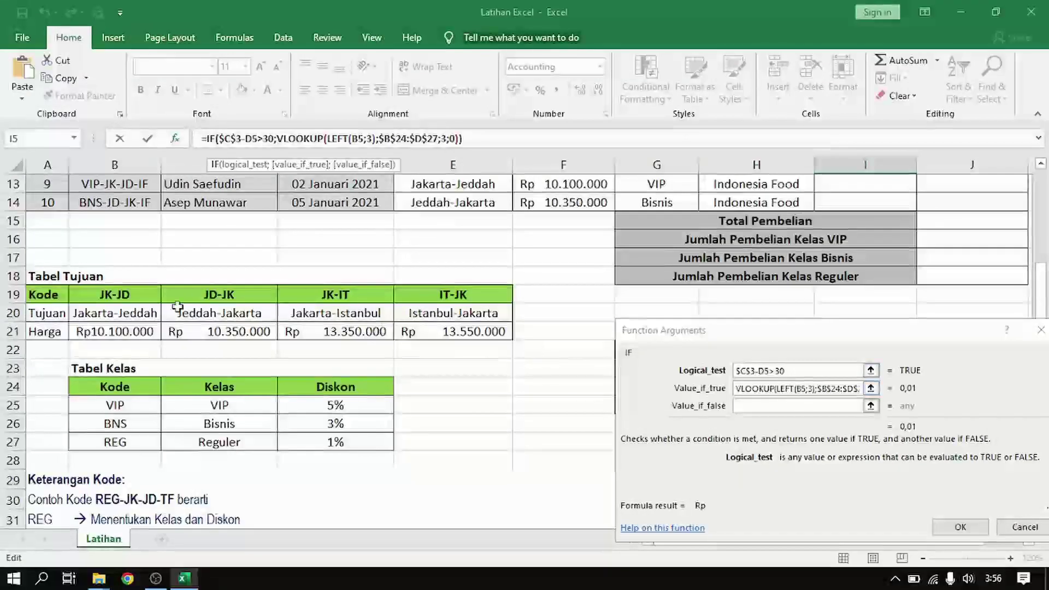
pyautogui.click(862, 386)
pyautogui.scroll(-8, 382, 398)
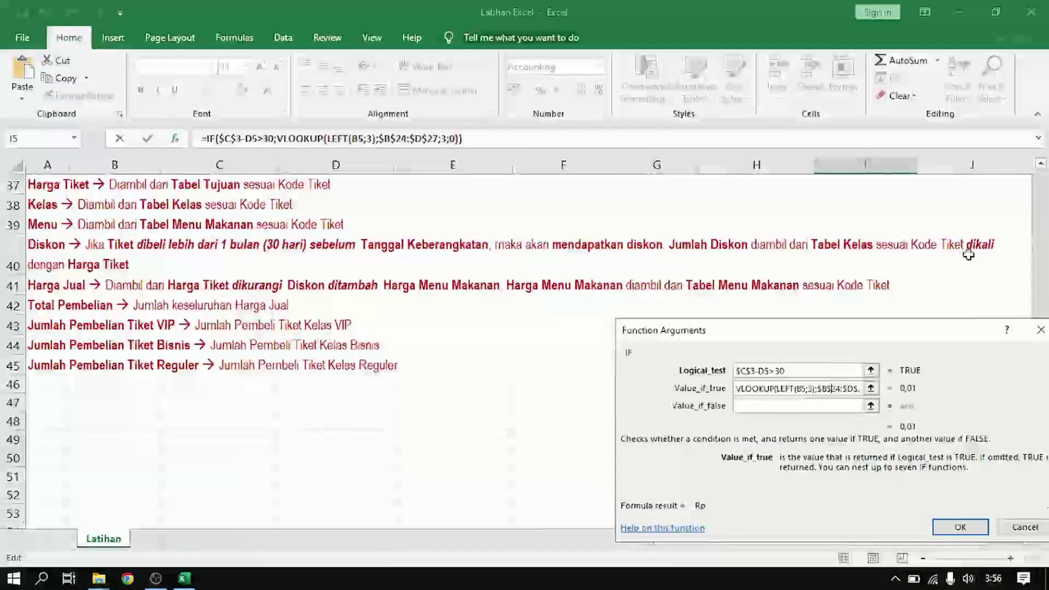
pyautogui.scroll(10, 798, 459)
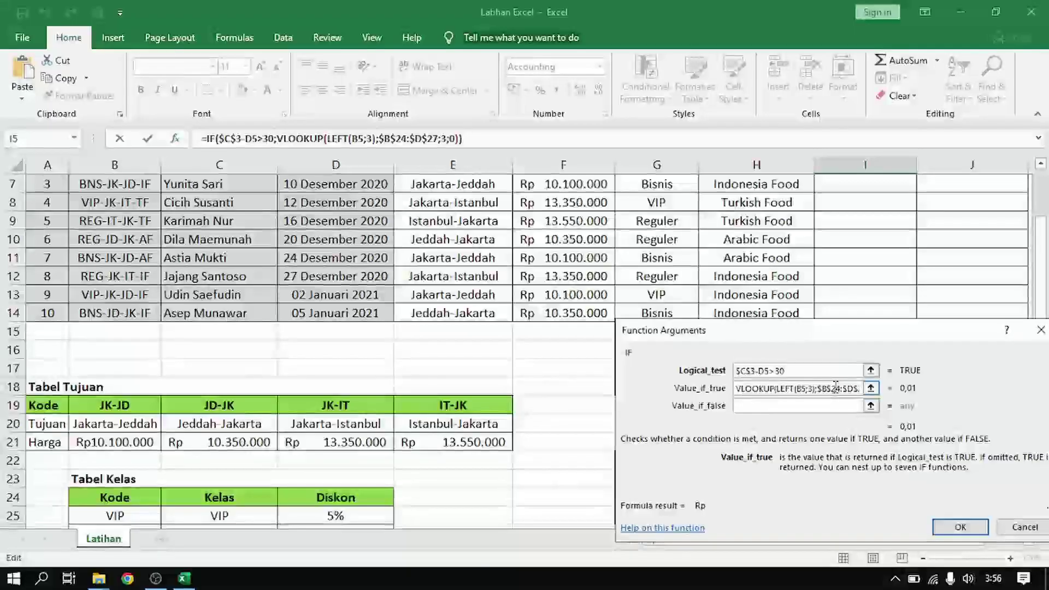
pyautogui.press('End')
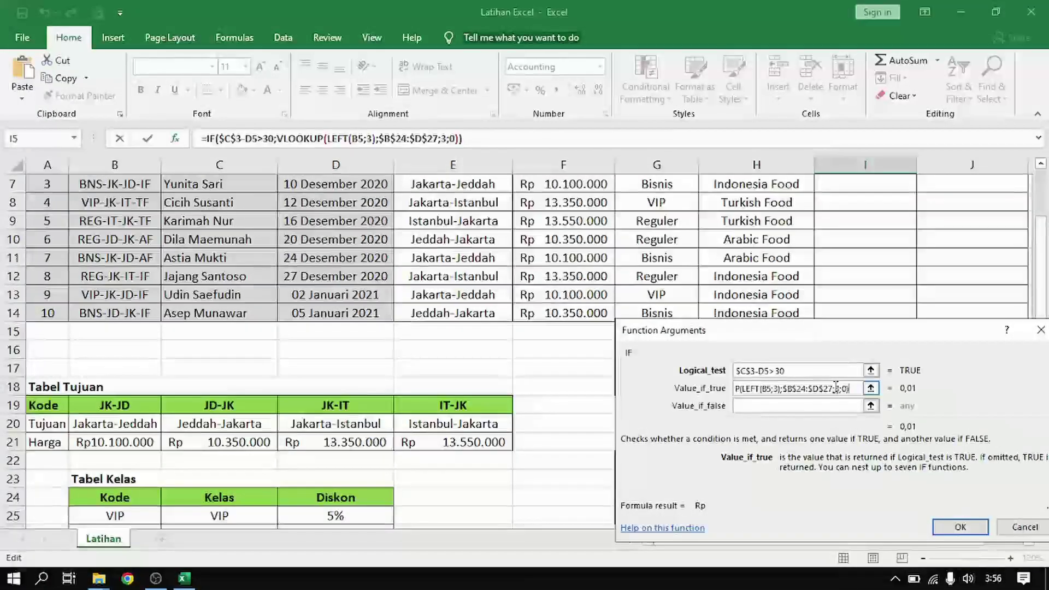
pyautogui.write('*')
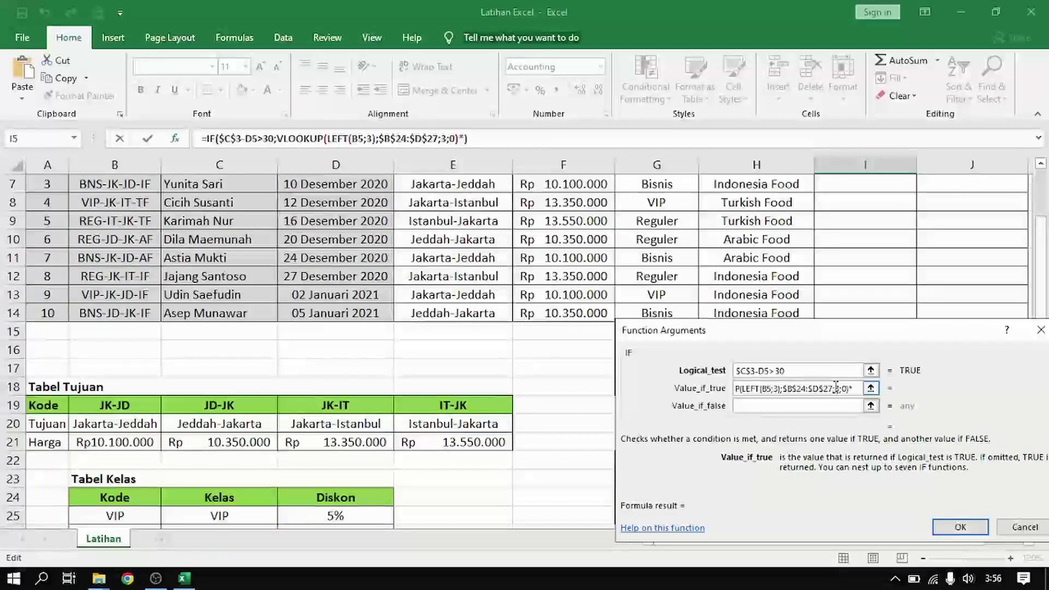
pyautogui.scroll(1, 577, 250)
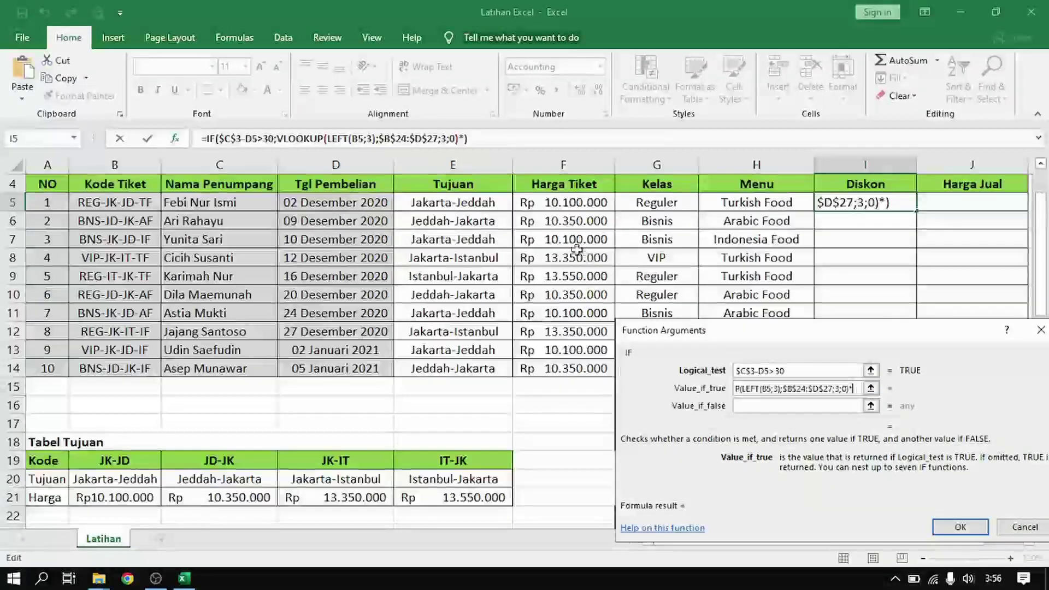
pyautogui.click(580, 202)
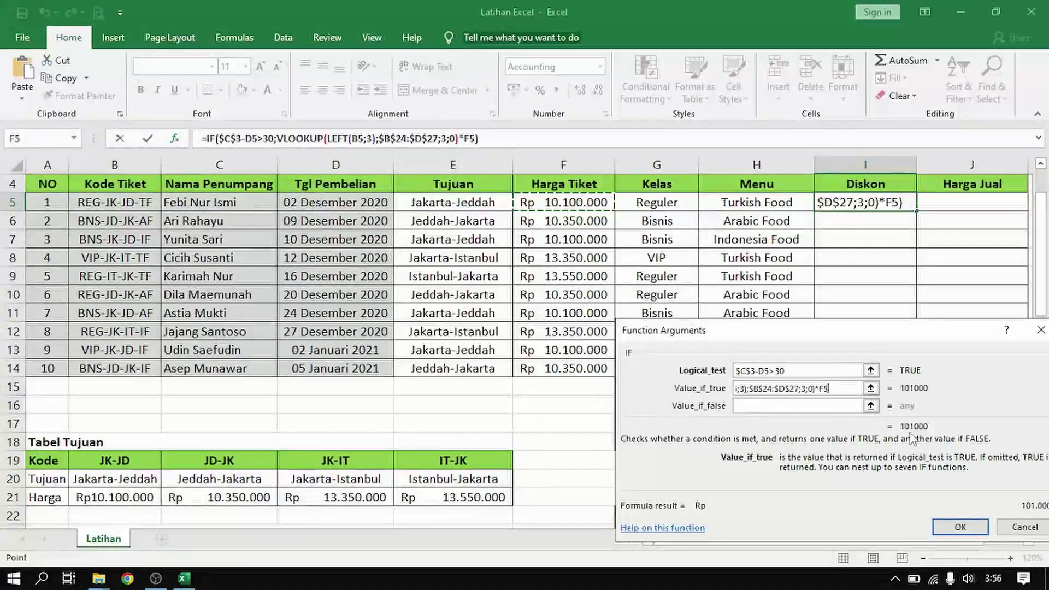
# Set the IF formula's value if false to 0 for tickets that get no Diskon
pyautogui.scroll(-4, 911, 437)
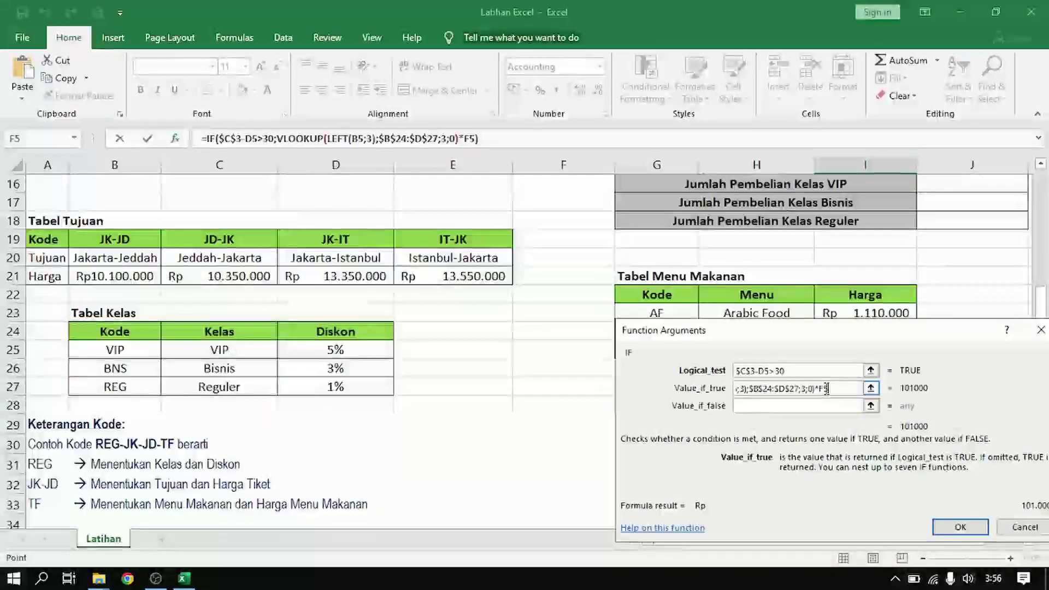
pyautogui.scroll(5, 783, 404)
pyautogui.scroll(-3, 737, 385)
pyautogui.scroll(3, 738, 385)
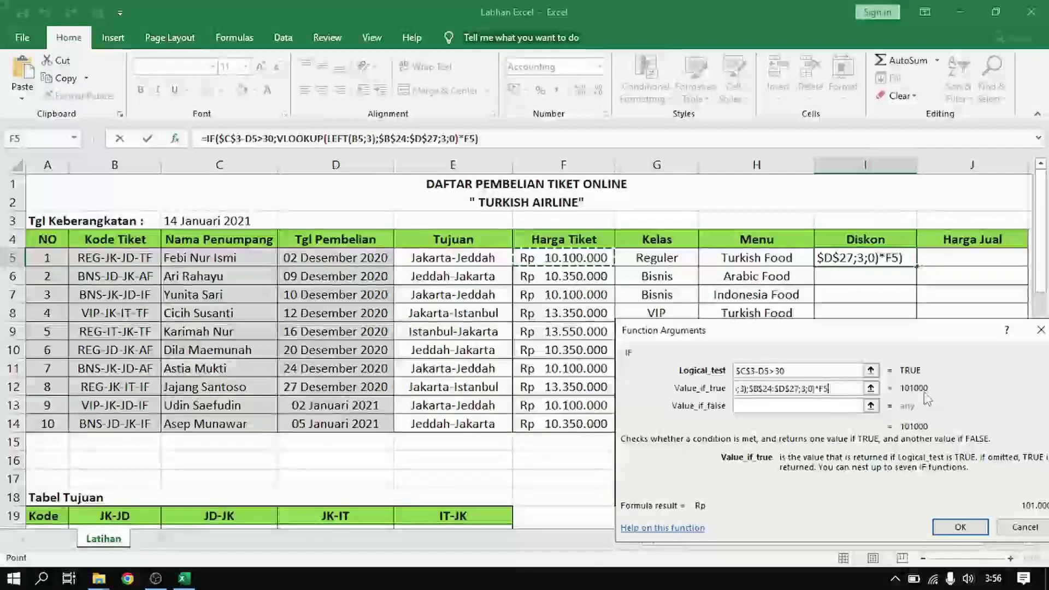
pyautogui.click(781, 407)
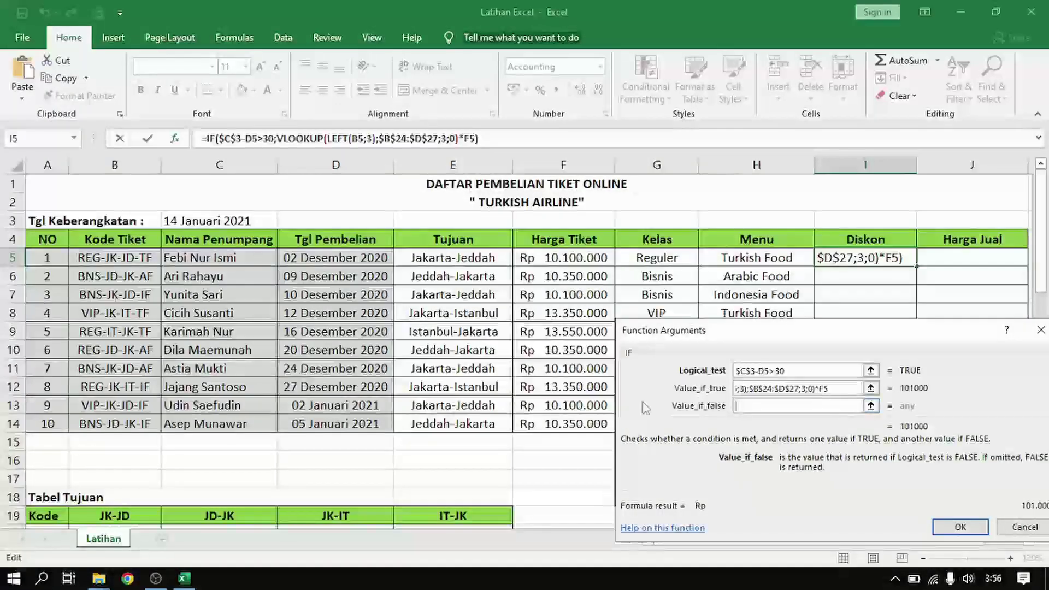
pyautogui.scroll(-1, 726, 419)
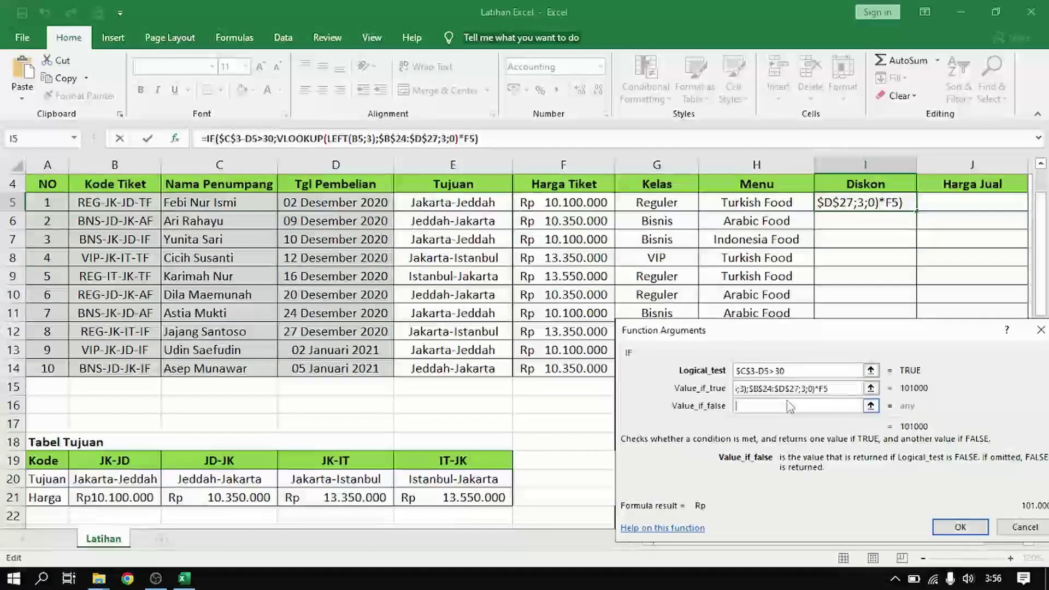
pyautogui.scroll(-3, 776, 402)
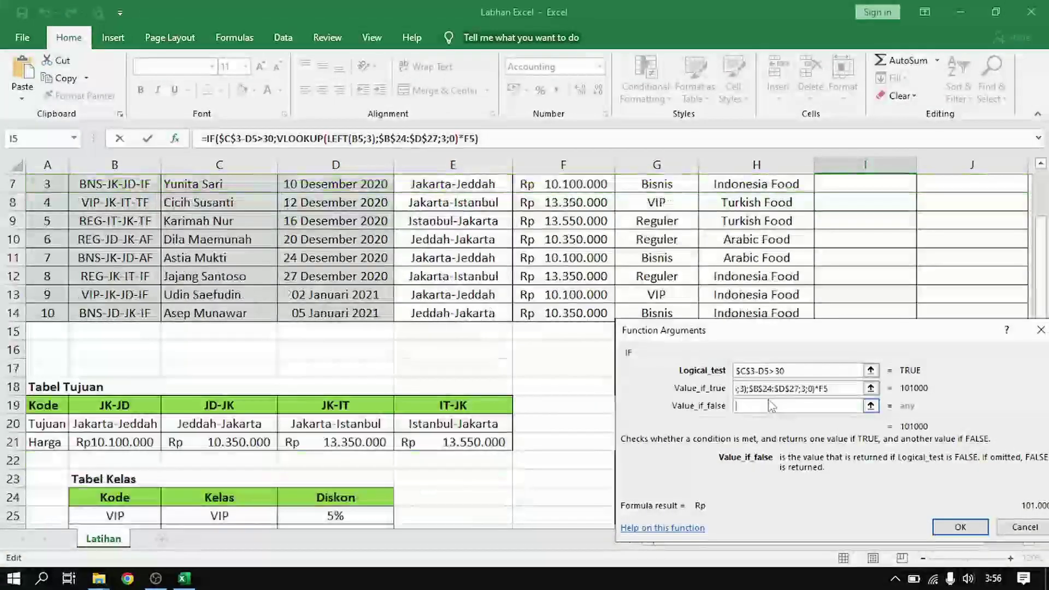
pyautogui.scroll(-3, 756, 386)
pyautogui.scroll(4, 765, 384)
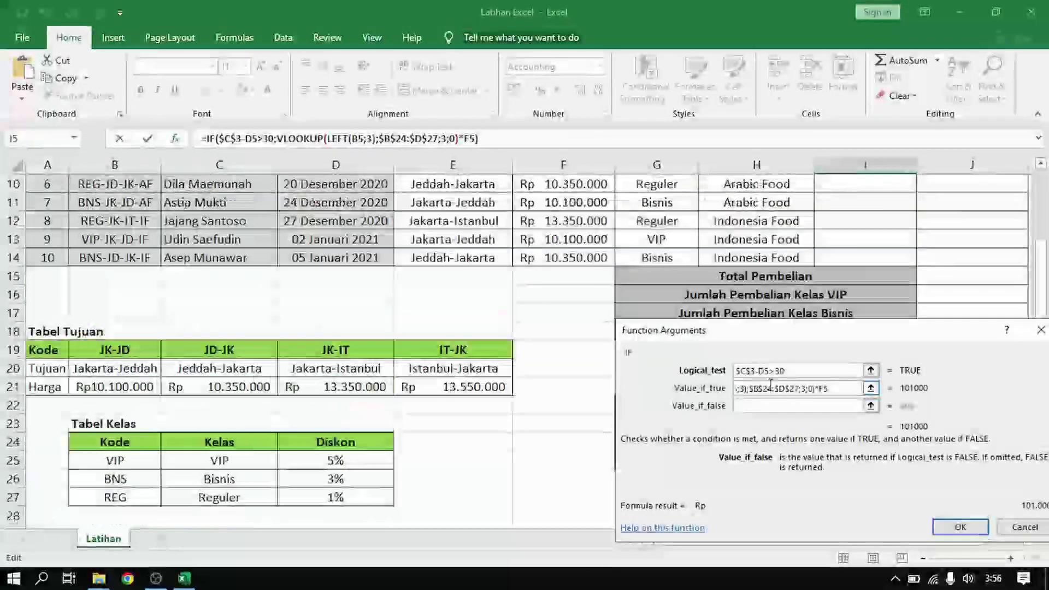
pyautogui.write('0')
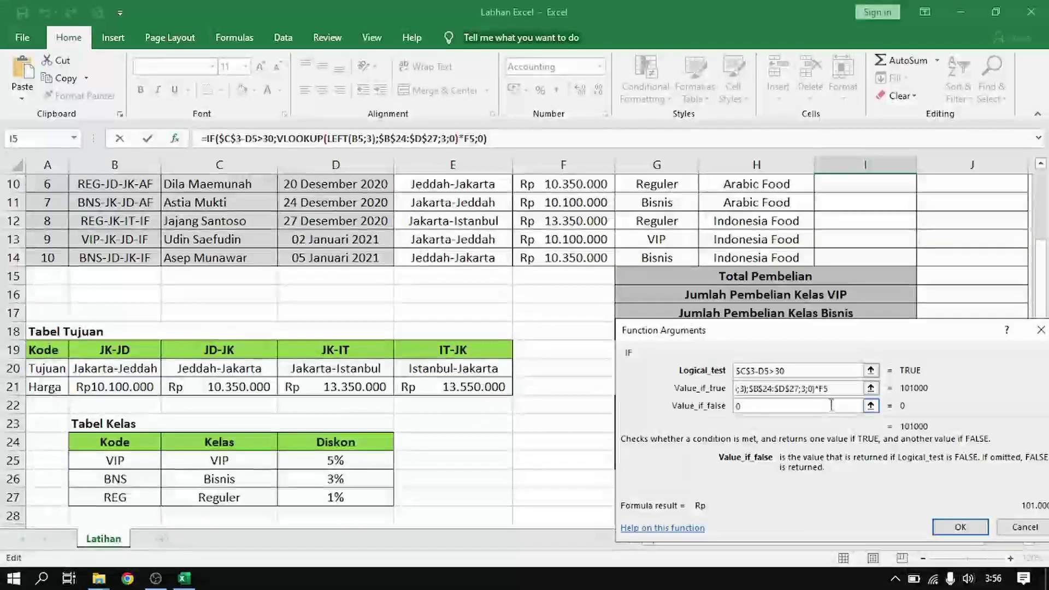
# Complete the Diskon formula in I5 and copy it down through I14
pyautogui.scroll(1, 832, 404)
pyautogui.scroll(1, 832, 405)
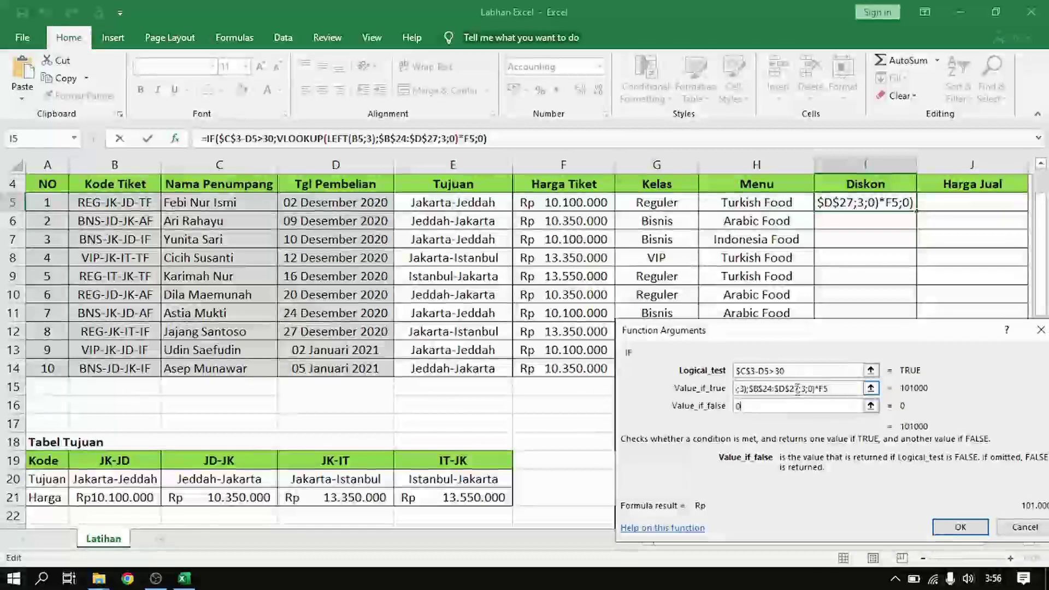
pyautogui.click(959, 527)
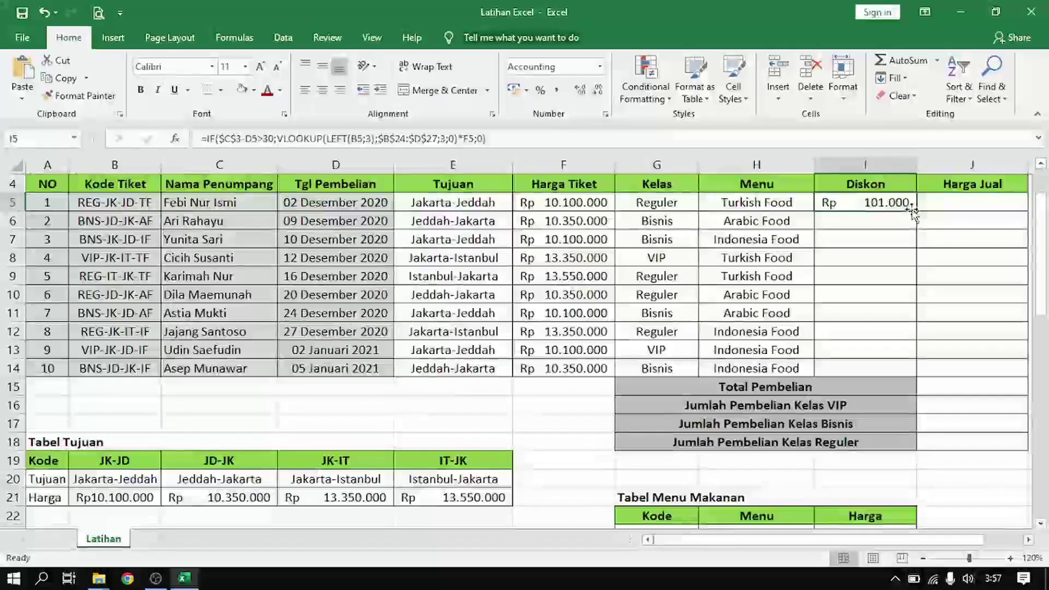
pyautogui.moveTo(915, 210); pyautogui.dragTo(891, 371)
pyautogui.click(894, 354)
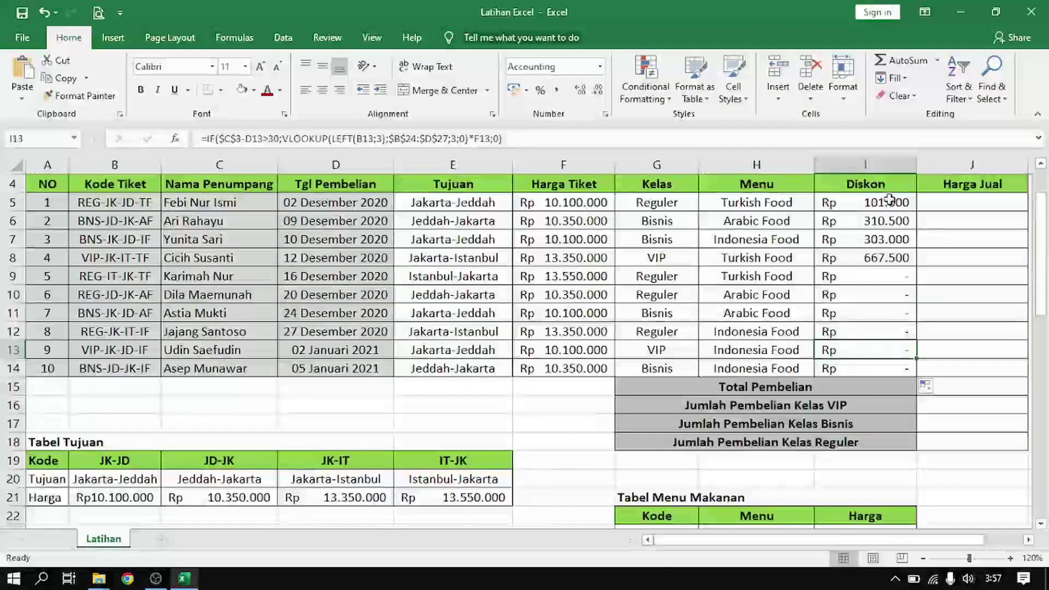
# Compare the Diskon results with each Tgl Pembelian and the Tgl Keberangkatan in C3 to check the 30-day rule
pyautogui.moveTo(891, 203); pyautogui.dragTo(891, 257)
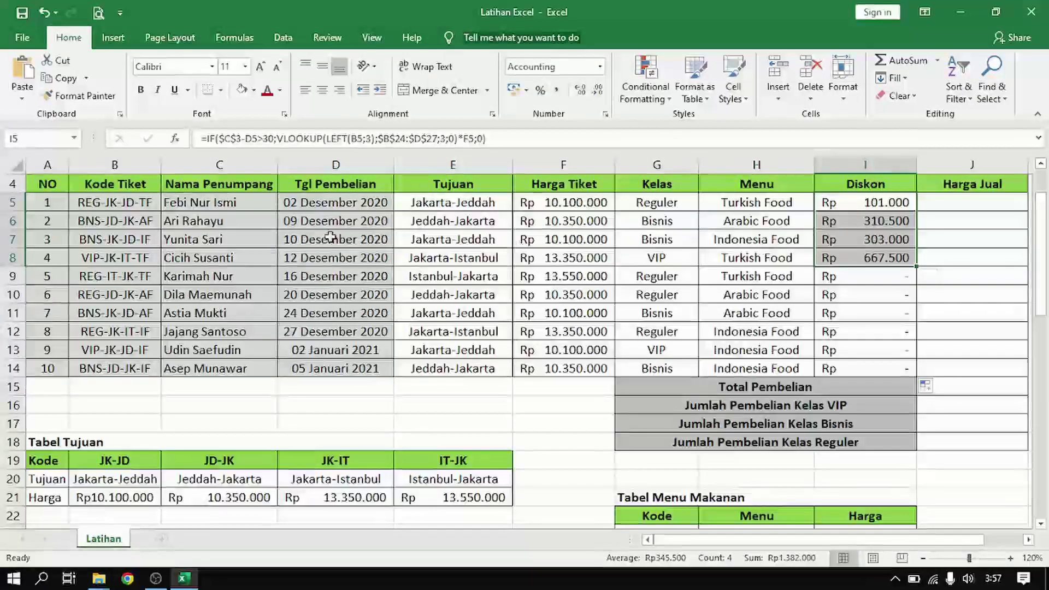
pyautogui.moveTo(297, 203); pyautogui.dragTo(304, 260)
pyautogui.scroll(1, 304, 277)
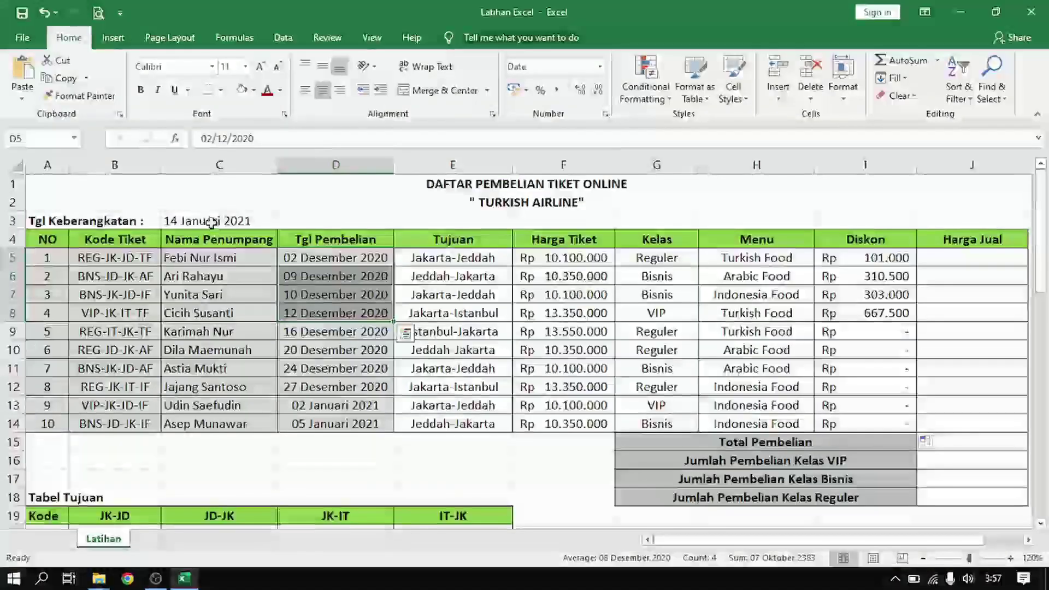
pyautogui.click(224, 218)
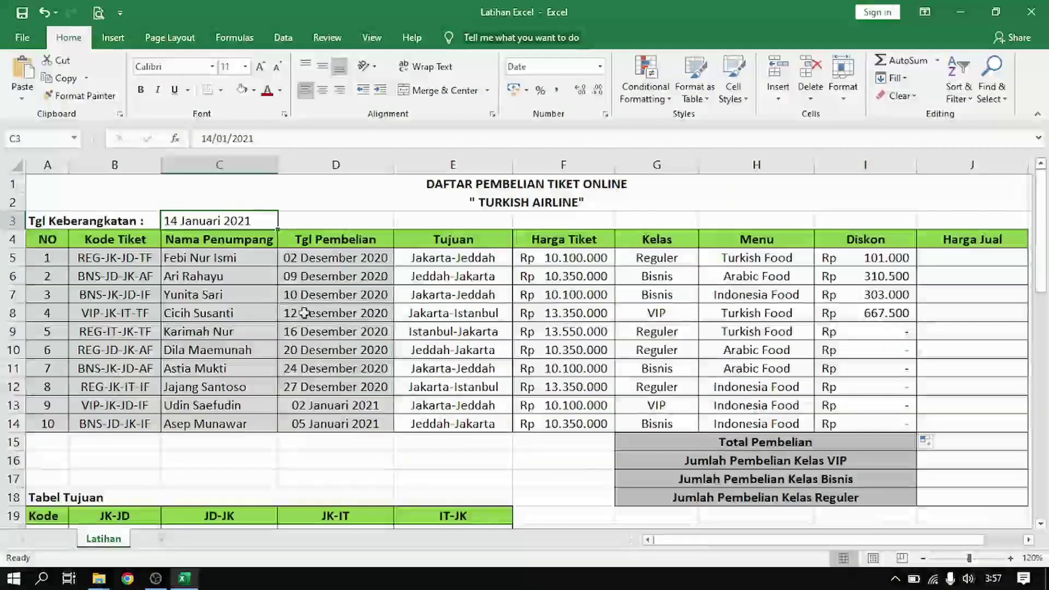
pyautogui.moveTo(317, 331); pyautogui.dragTo(312, 432)
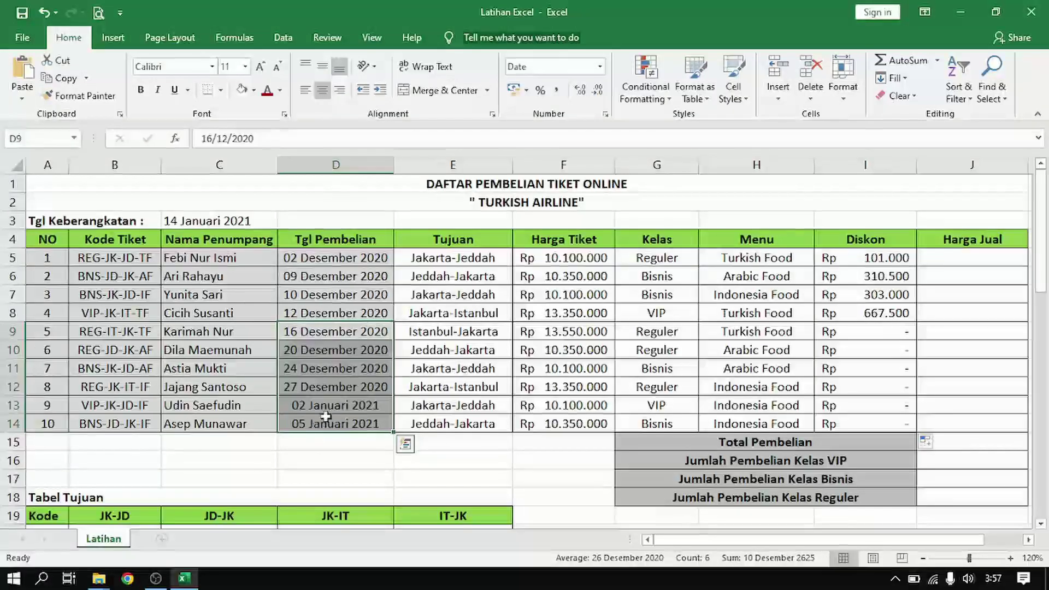
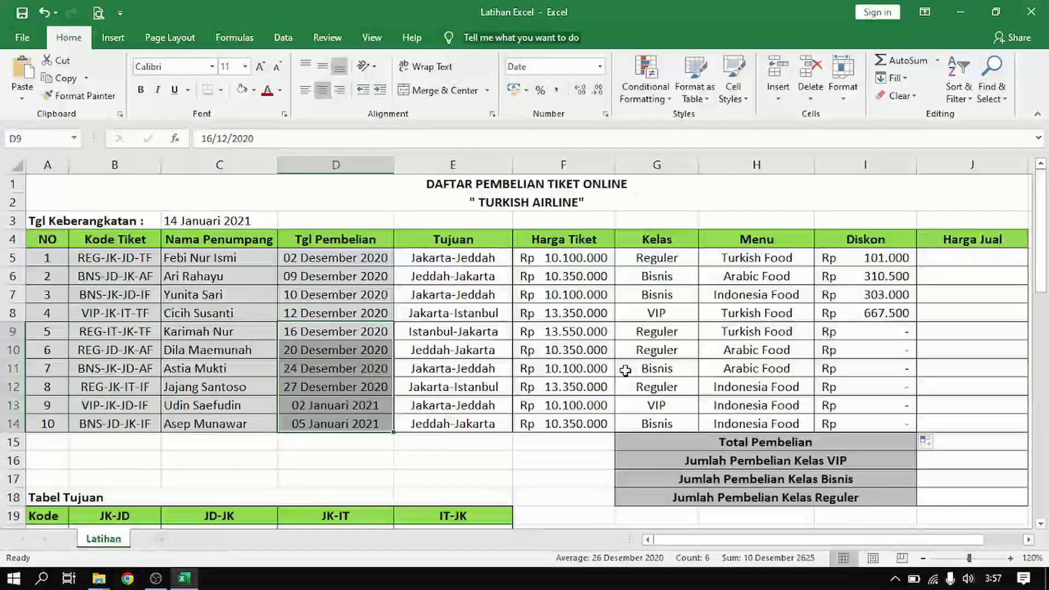
pyautogui.click(876, 331)
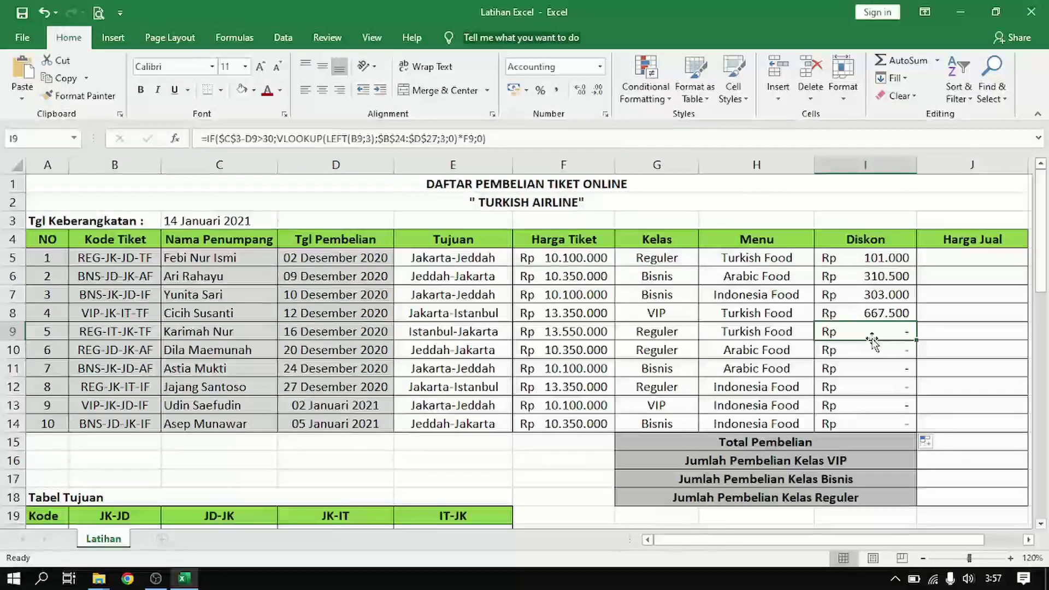
pyautogui.click(1029, 539)
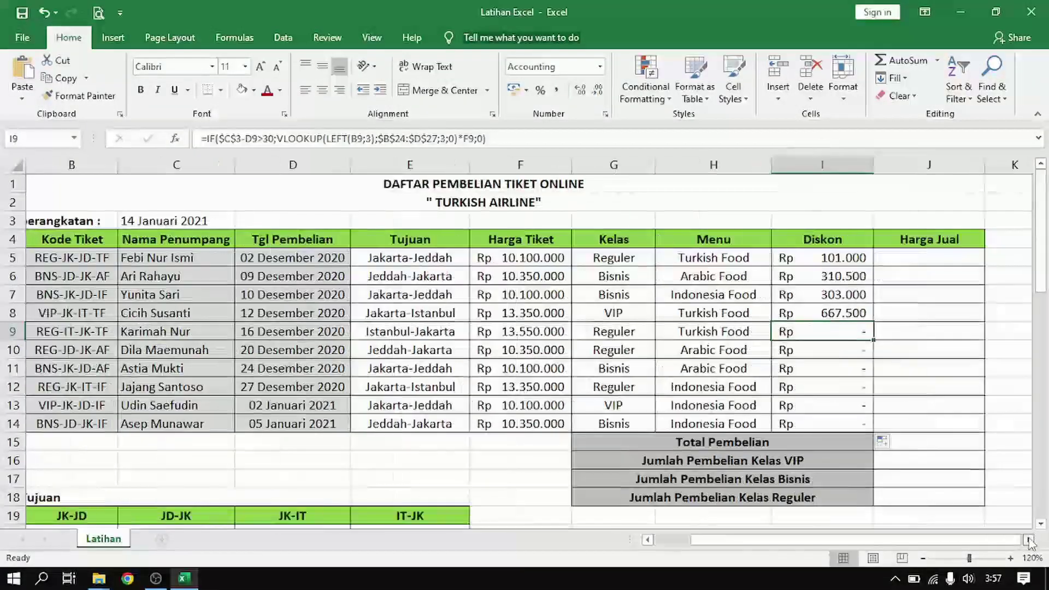
pyautogui.click(648, 540)
# Check the Harga Jual rule in Keterangan Pengerjaan and begin the formula in J5 with =F5-I5+
pyautogui.click(994, 259)
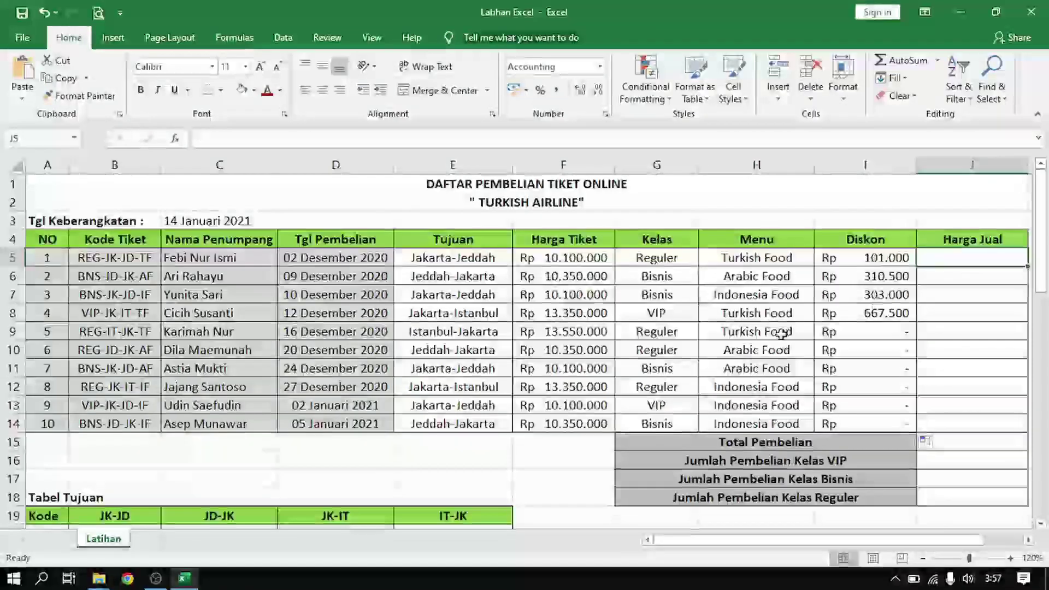
pyautogui.scroll(-3, 480, 442)
pyautogui.scroll(-7, 445, 450)
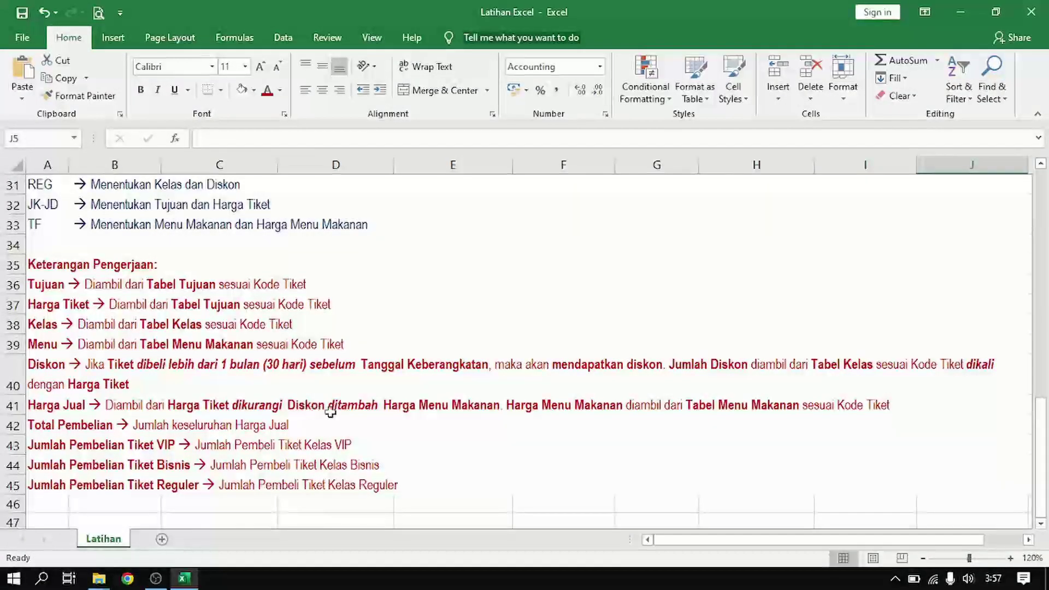
pyautogui.scroll(10, 662, 414)
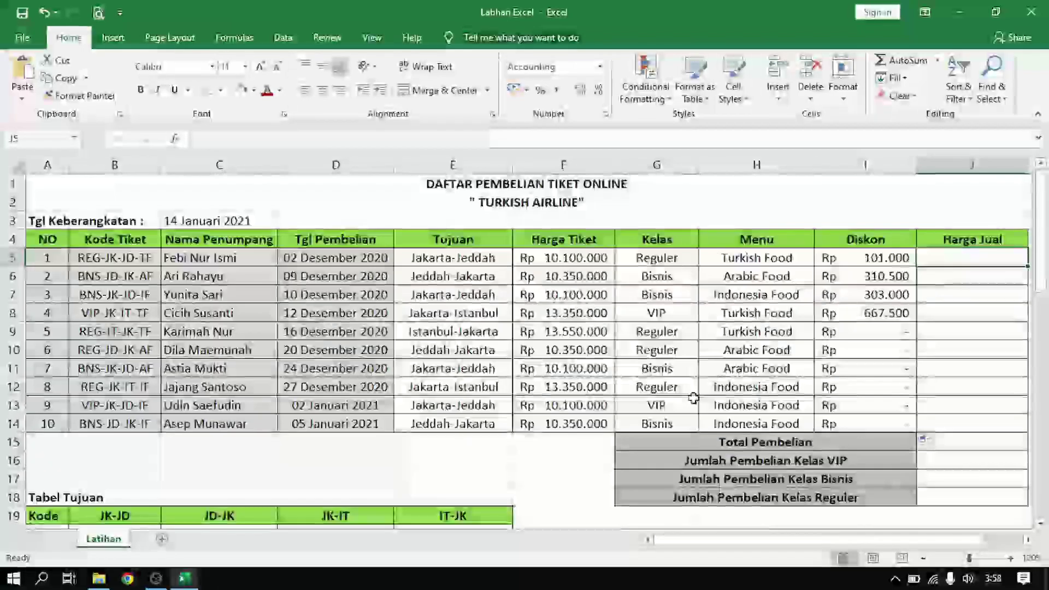
pyautogui.write('=')
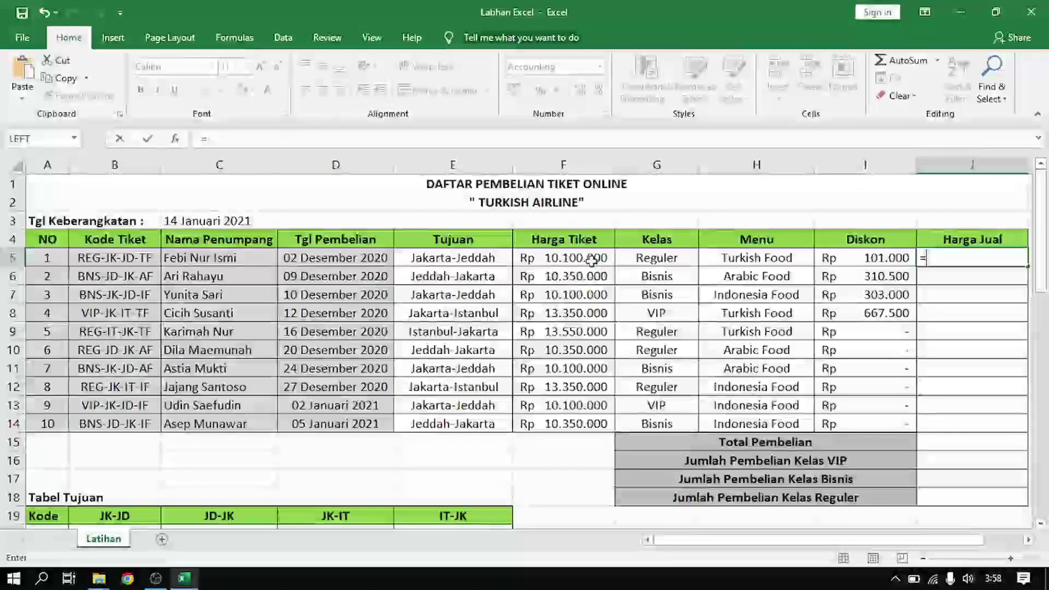
pyautogui.click(590, 259)
pyautogui.write('-')
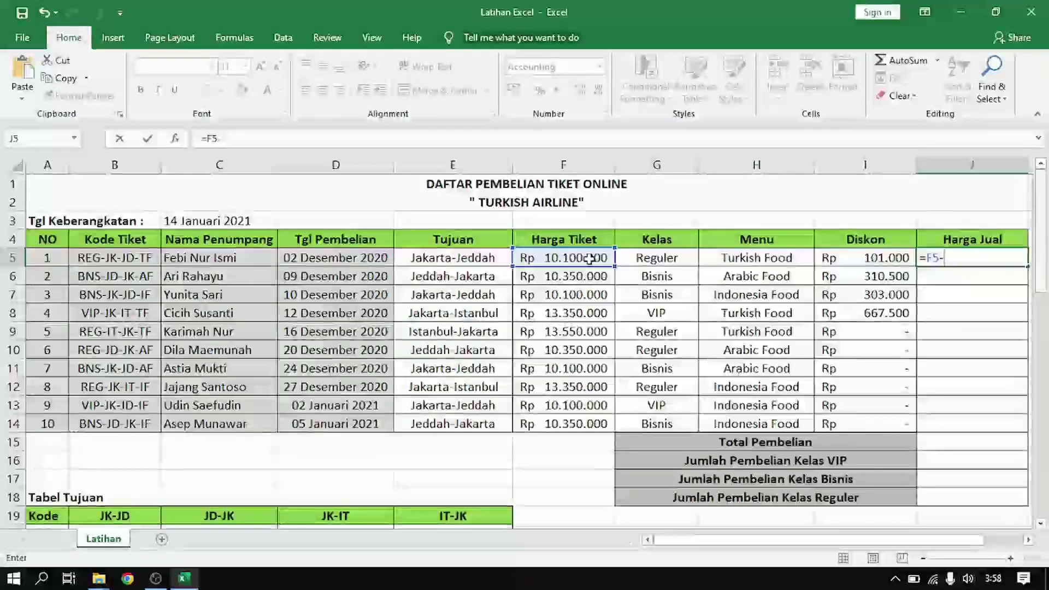
pyautogui.click(834, 252)
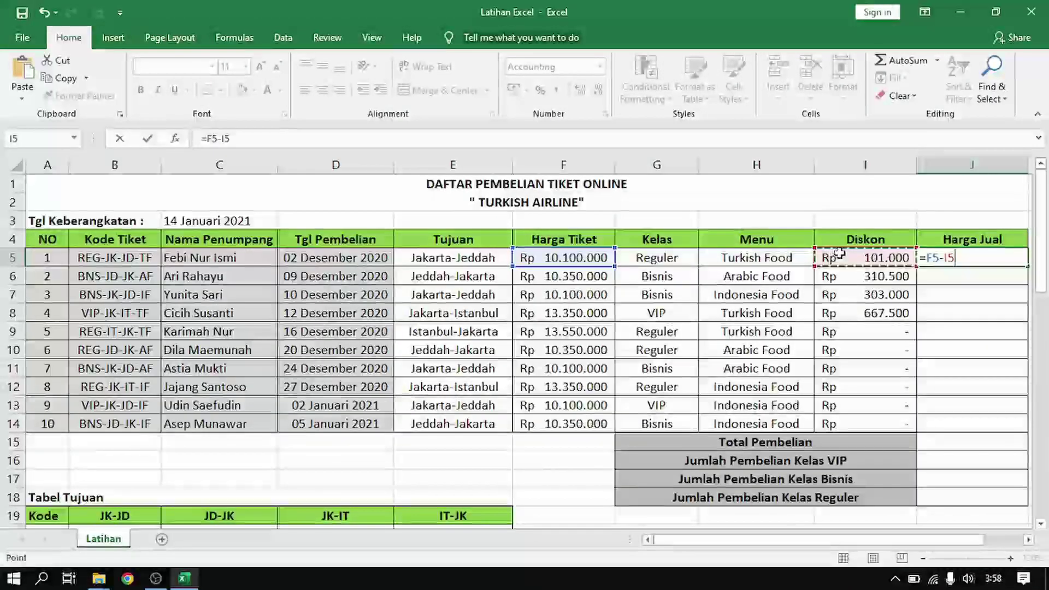
pyautogui.write('+')
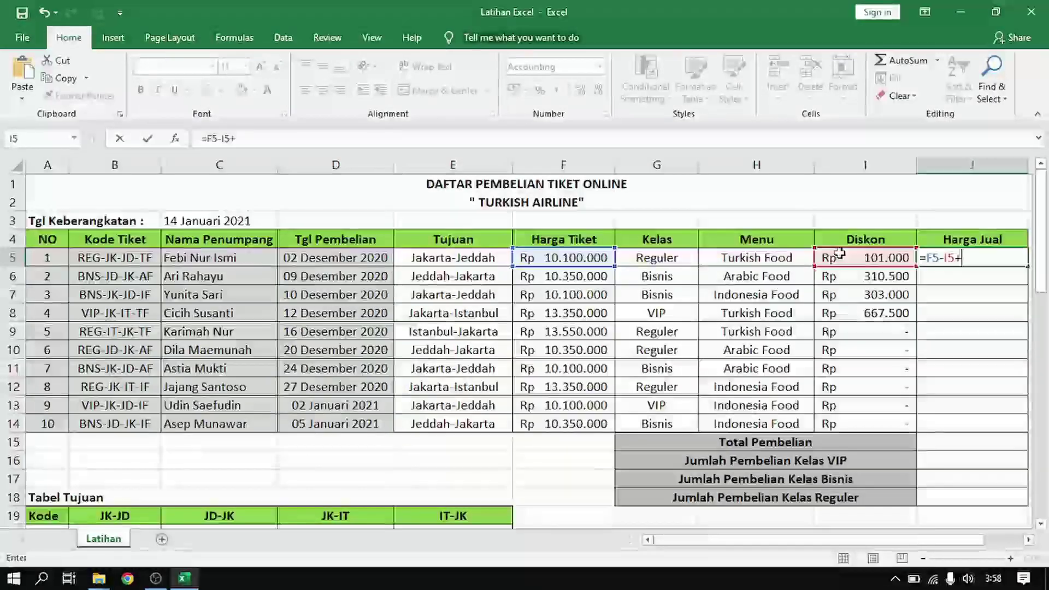
# Check the prices in Tabel Menu Makanan and append a VLOOKUP function to the Harga Jual formula in J5
pyautogui.scroll(-5, 954, 328)
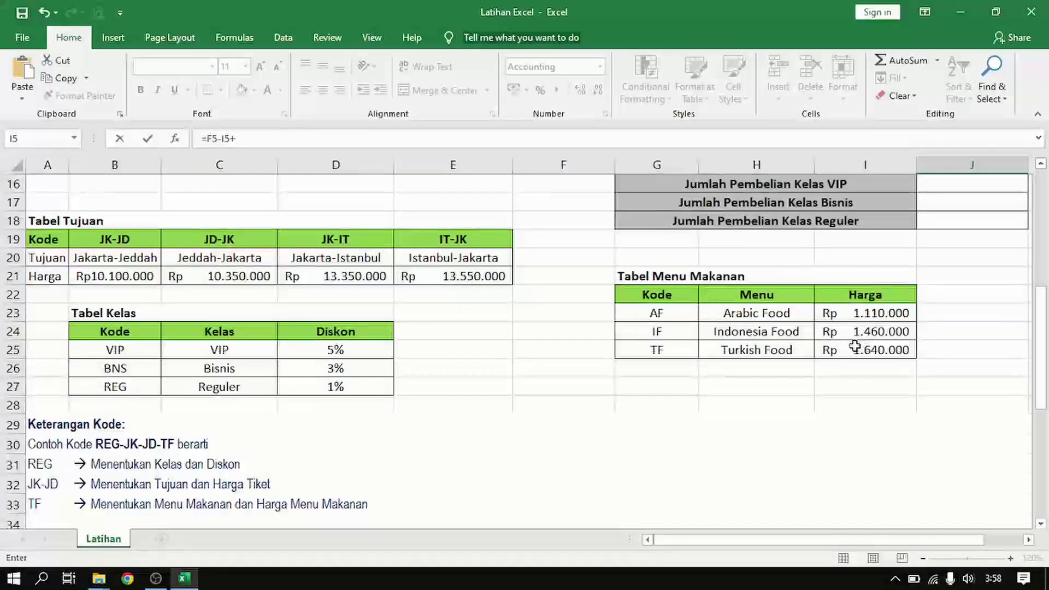
pyautogui.scroll(5, 857, 339)
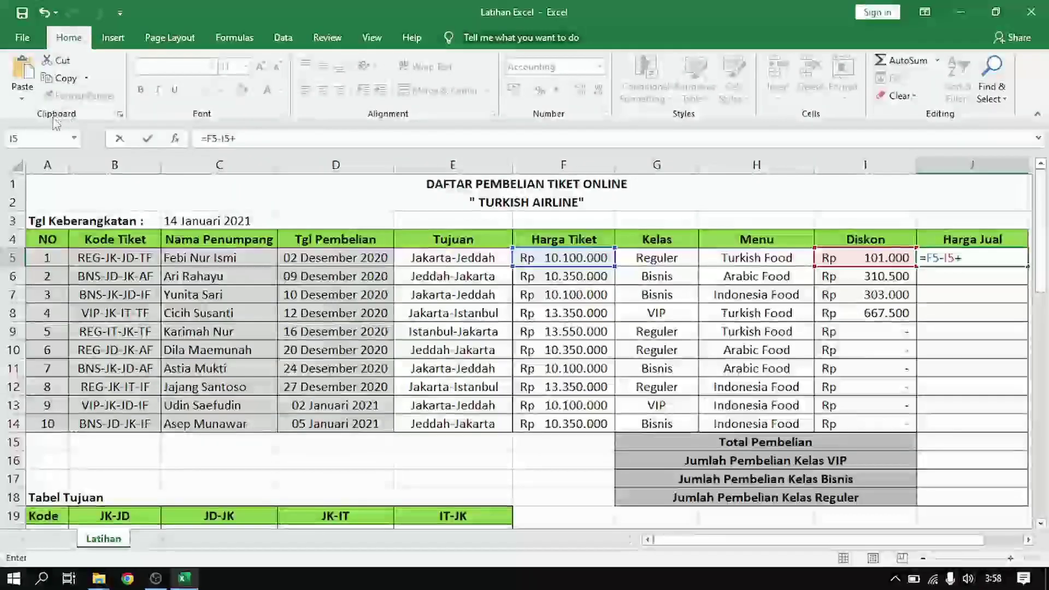
pyautogui.click(75, 140)
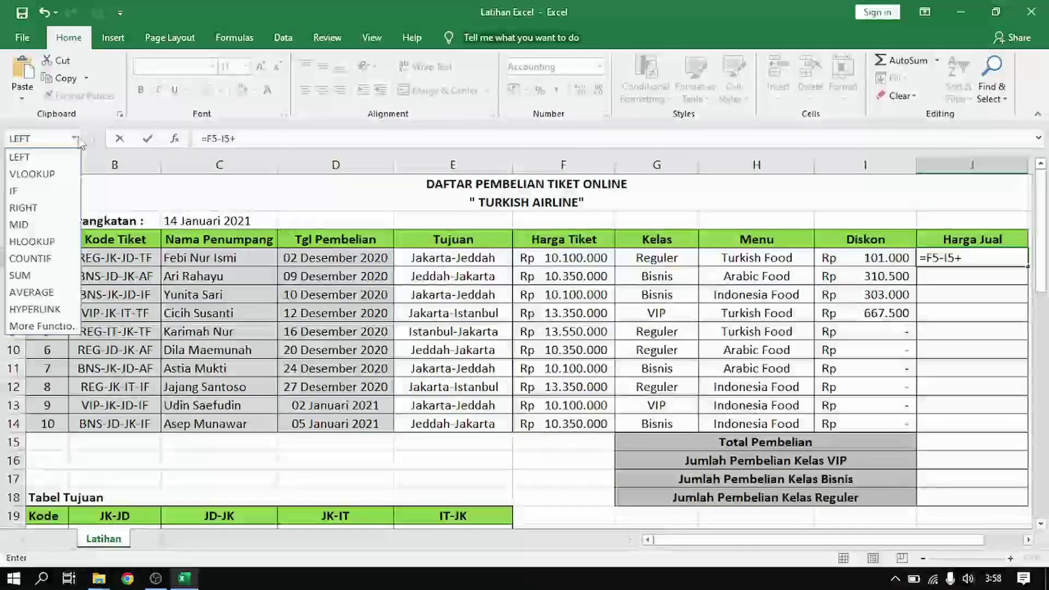
pyautogui.click(33, 173)
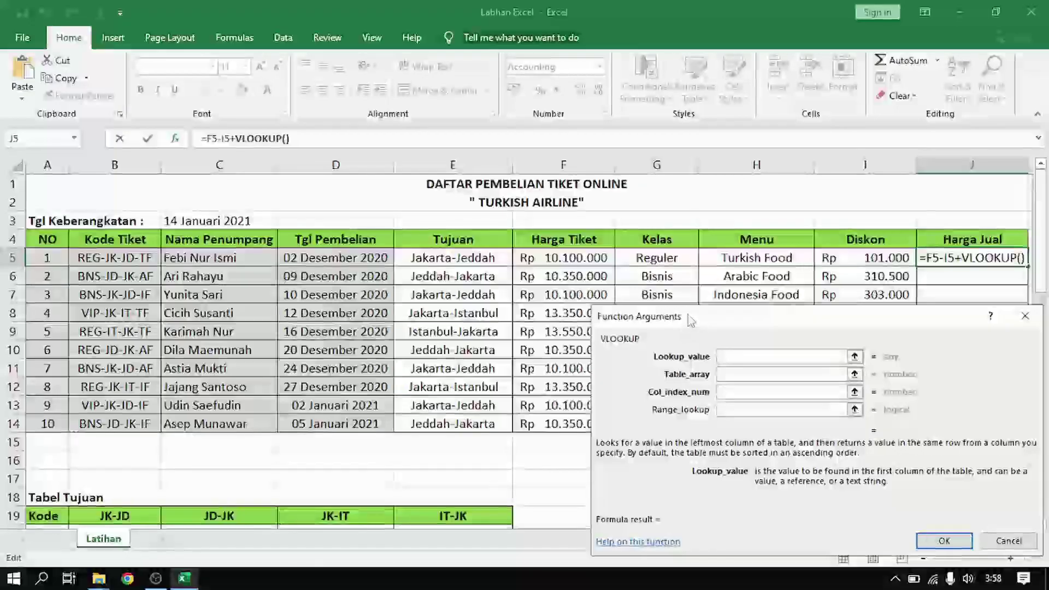
# Set the VLOOKUP lookup value in J5 to RIGHT(B5;2), taking the menu code from Kode Tiket
pyautogui.scroll(-7, 665, 254)
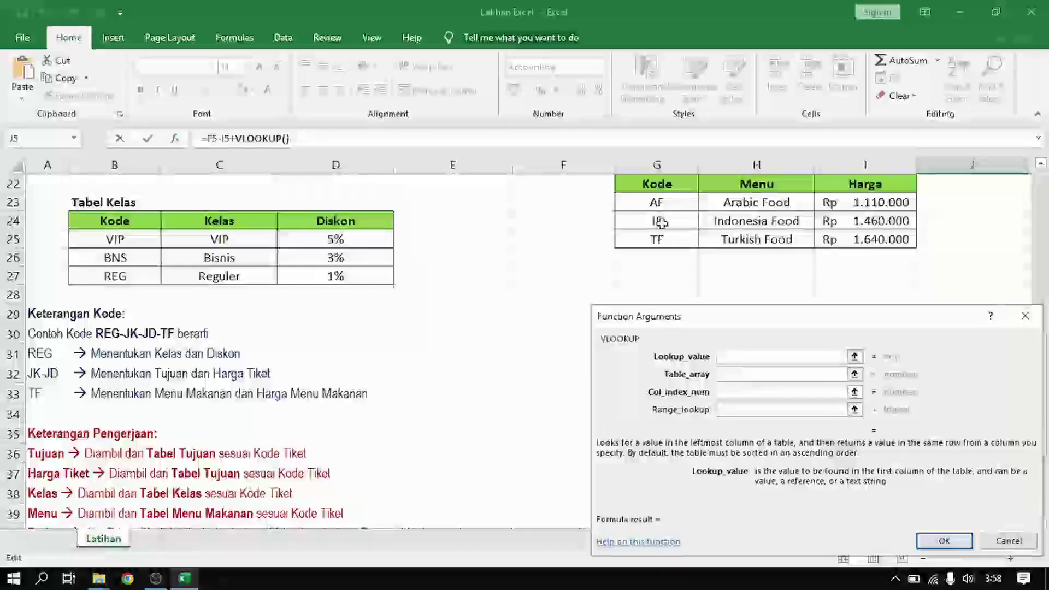
pyautogui.scroll(3, 538, 254)
pyautogui.scroll(2, 516, 279)
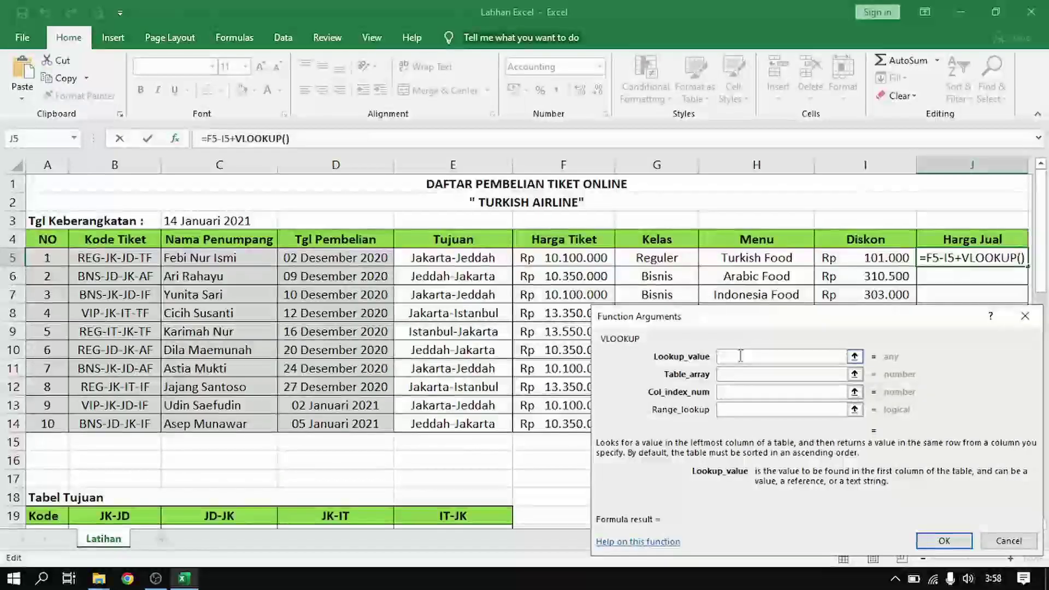
pyautogui.click(74, 139)
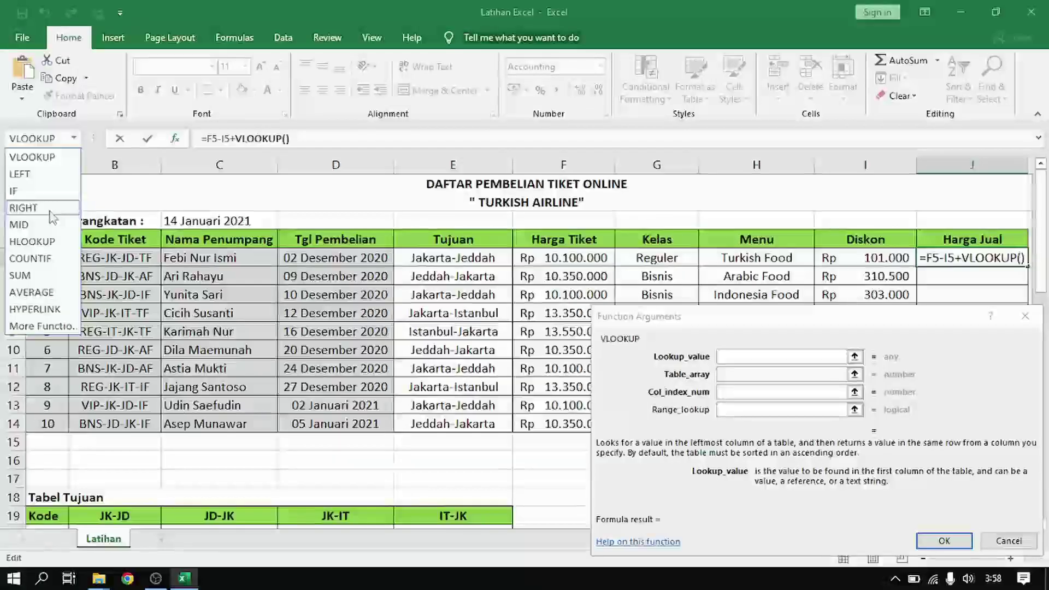
pyautogui.click(49, 204)
pyautogui.click(115, 258)
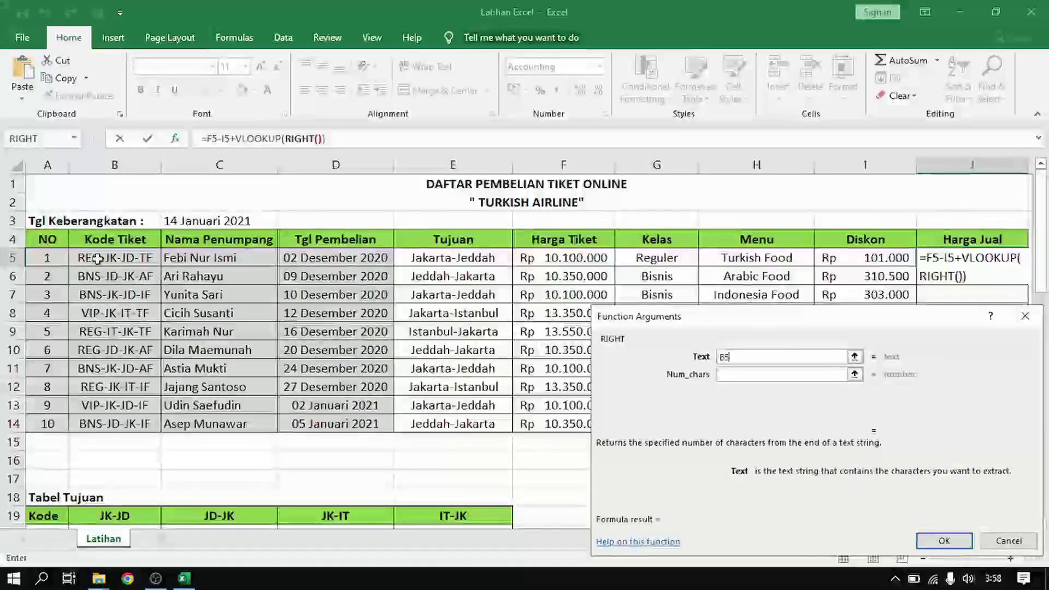
pyautogui.click(738, 375)
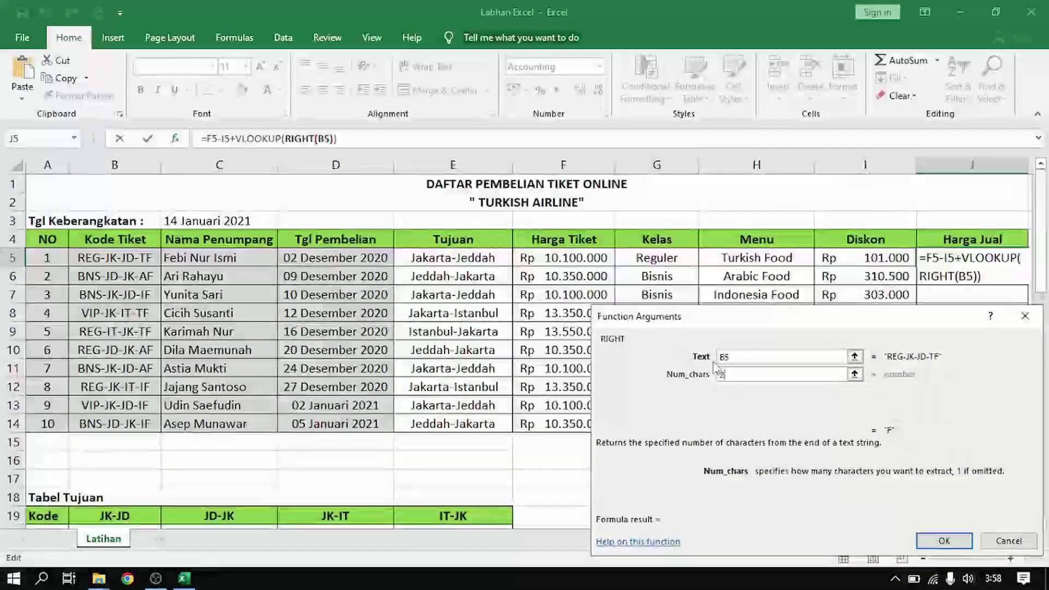
pyautogui.write('2')
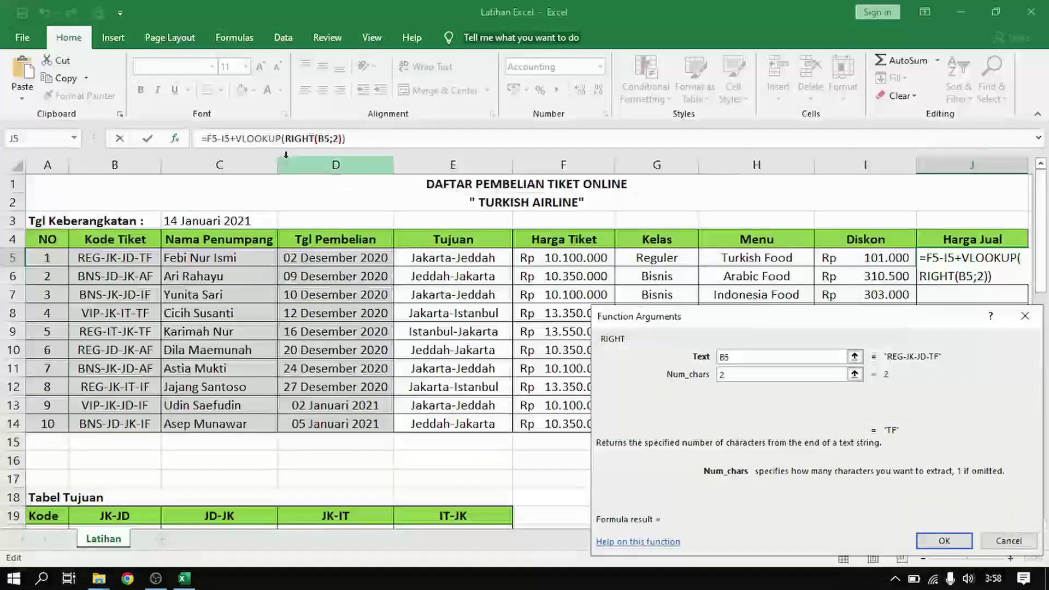
pyautogui.click(248, 138)
# Set the VLOOKUP table array to the whole Tabel Menu Makanan as the absolute range $G$22:$I$25
pyautogui.click(731, 373)
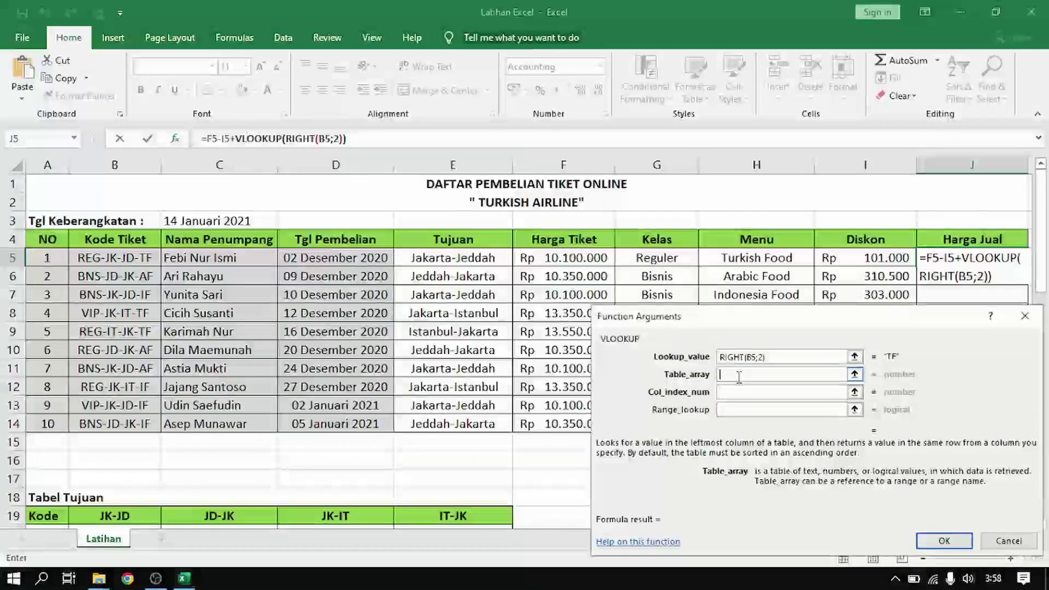
pyautogui.scroll(-7, 669, 200)
pyautogui.moveTo(659, 185); pyautogui.dragTo(825, 241)
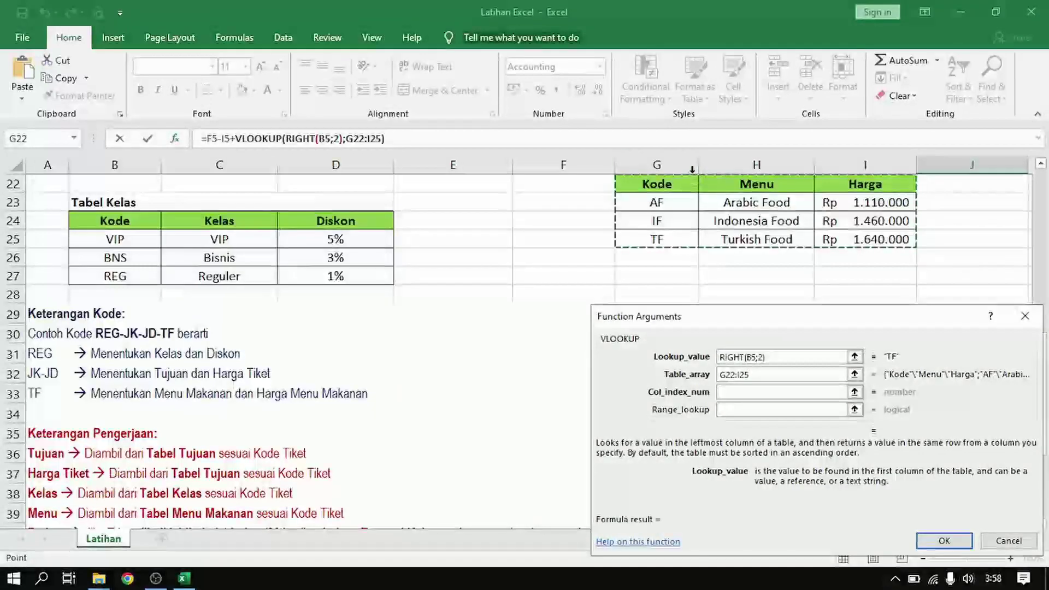
pyautogui.press('F4')
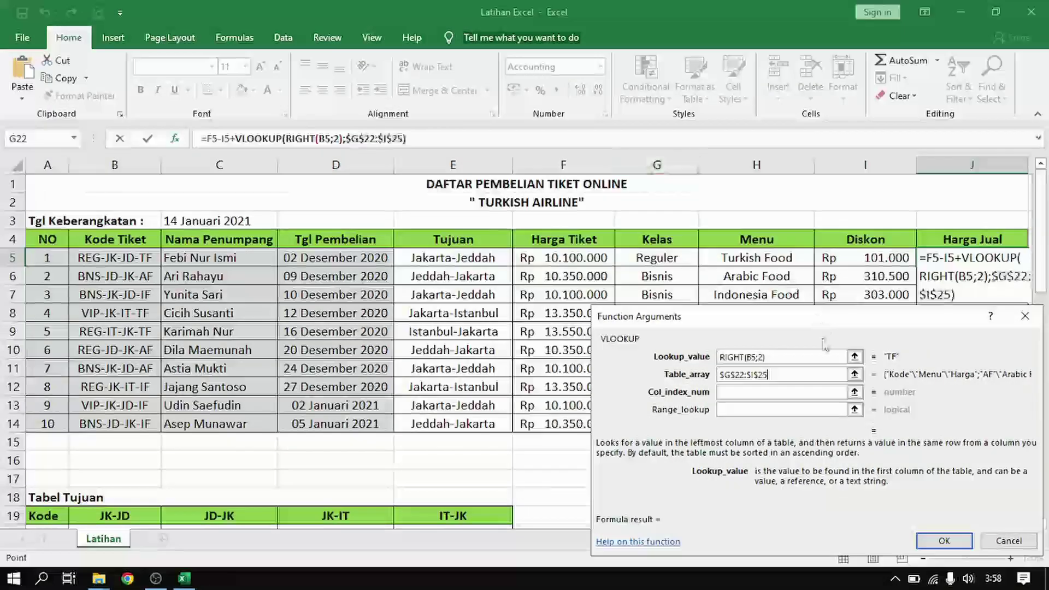
# Finish the VLOOKUP in J5 with column index 3 and range lookup 0, and copy the formula down through J14
pyautogui.click(753, 392)
pyautogui.scroll(-7, 749, 241)
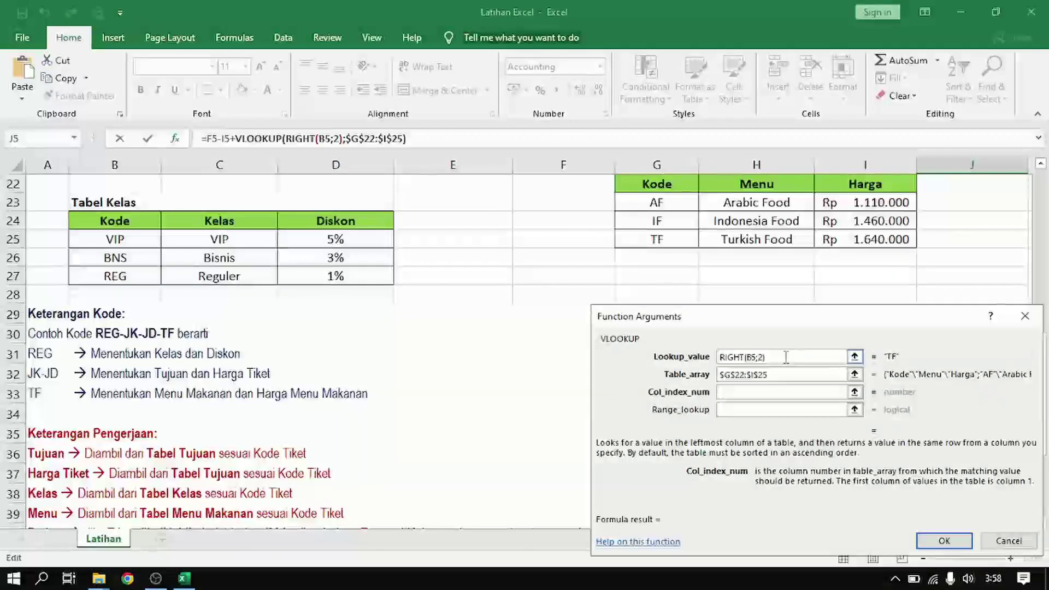
pyautogui.write('3')
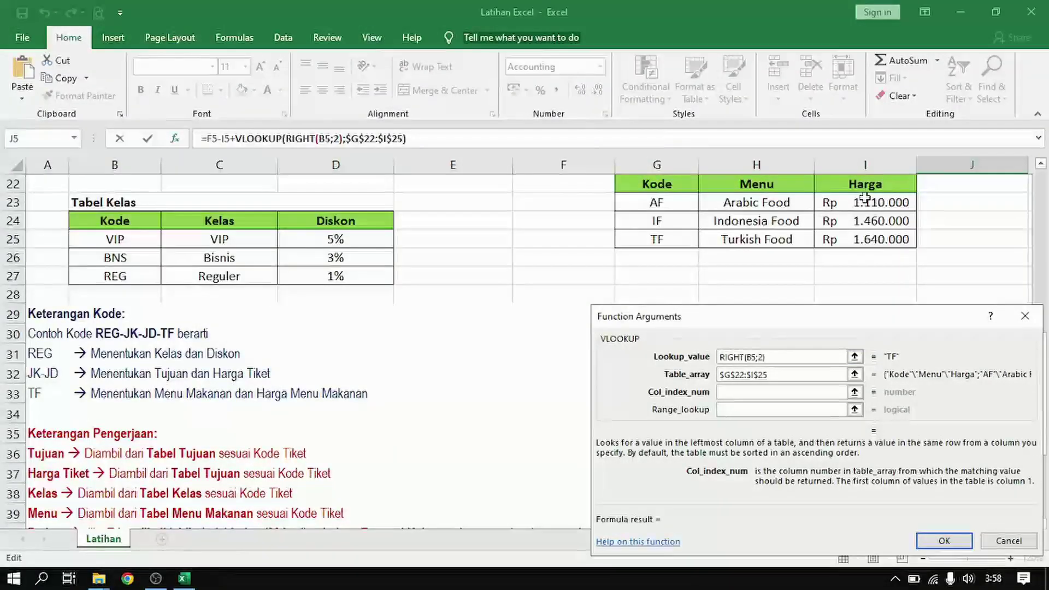
pyautogui.click(743, 409)
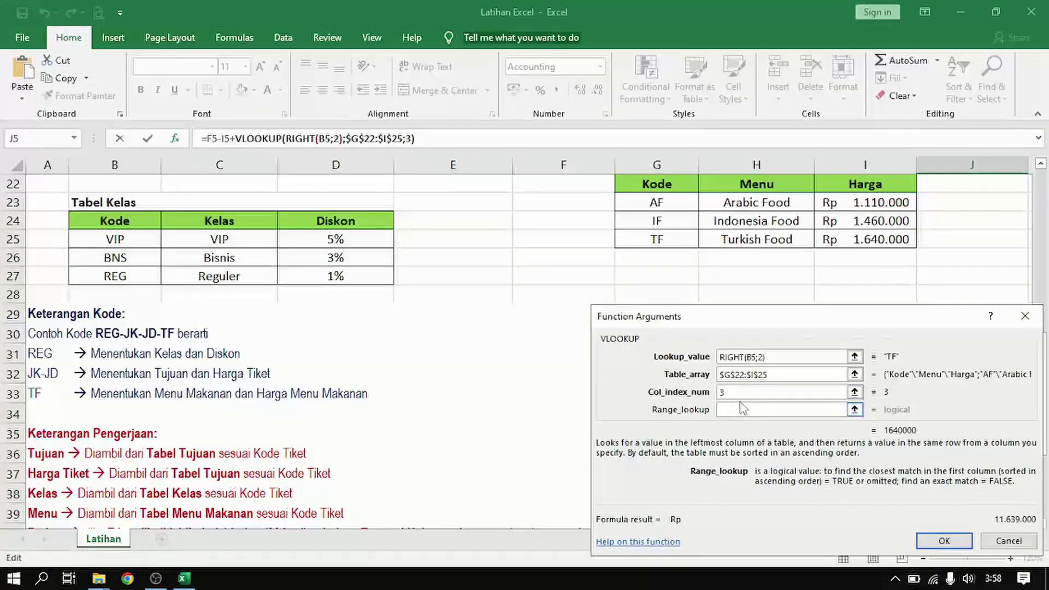
pyautogui.click(942, 539)
pyautogui.scroll(2, 929, 327)
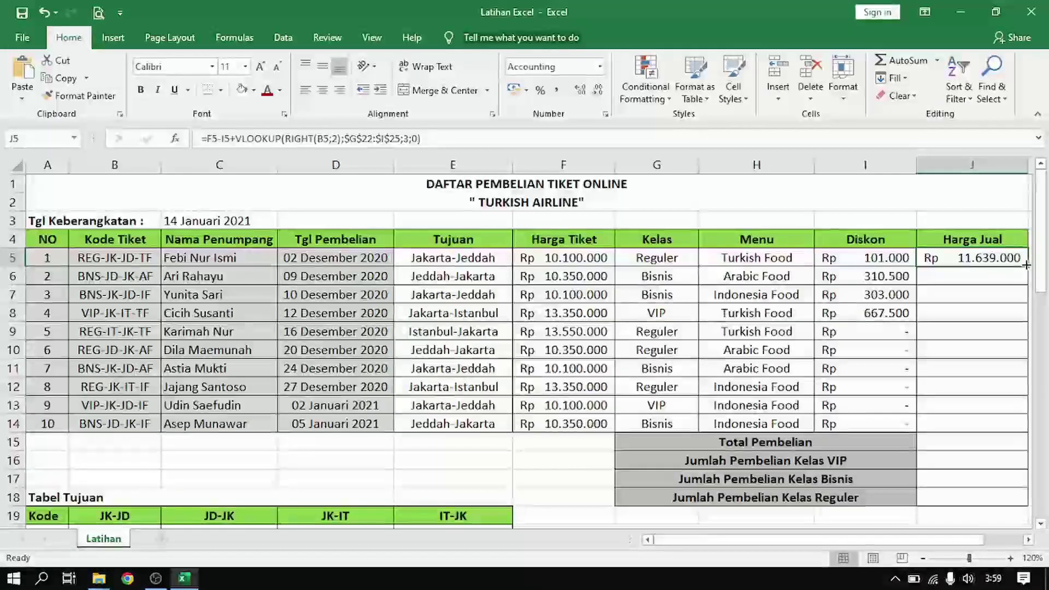
pyautogui.moveTo(1025, 271); pyautogui.dragTo(1007, 427)
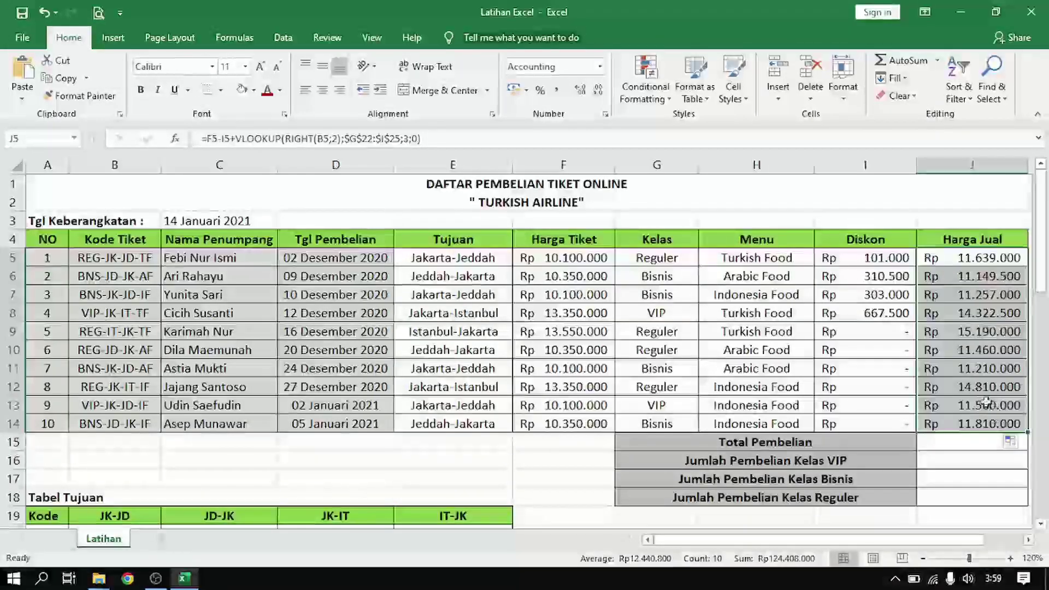
# Calculate Total Pembelian in J15 as the sum of Harga Jual, =SUM(J5:J14)
pyautogui.scroll(-1, 874, 399)
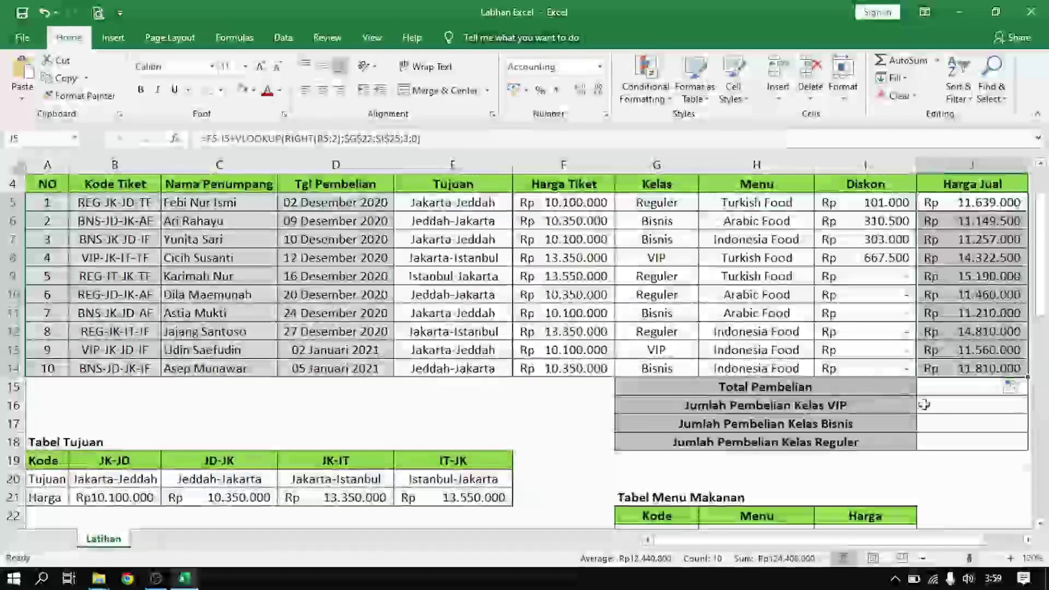
pyautogui.click(942, 382)
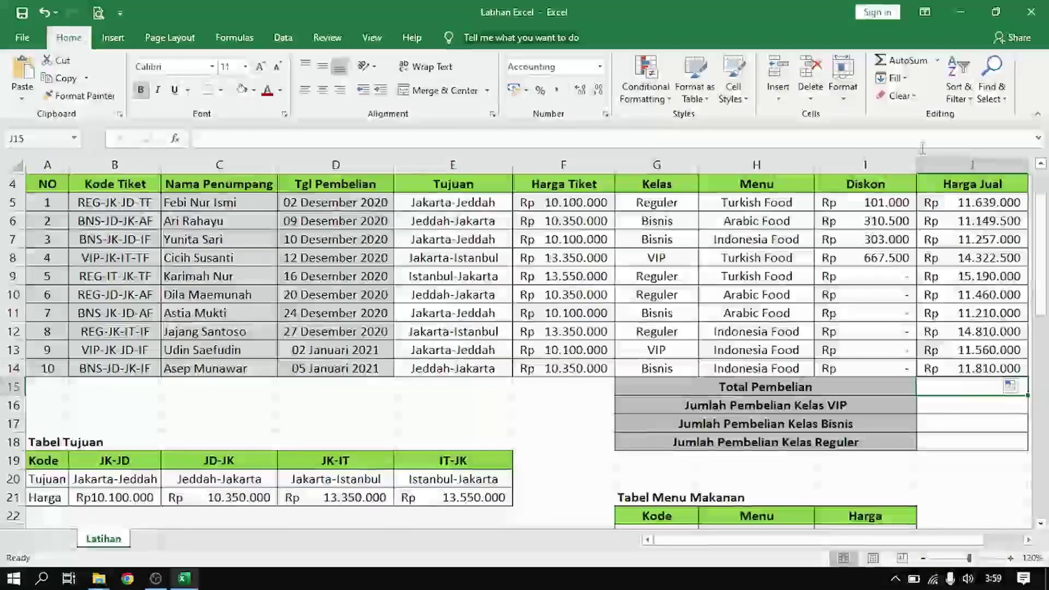
pyautogui.click(902, 60)
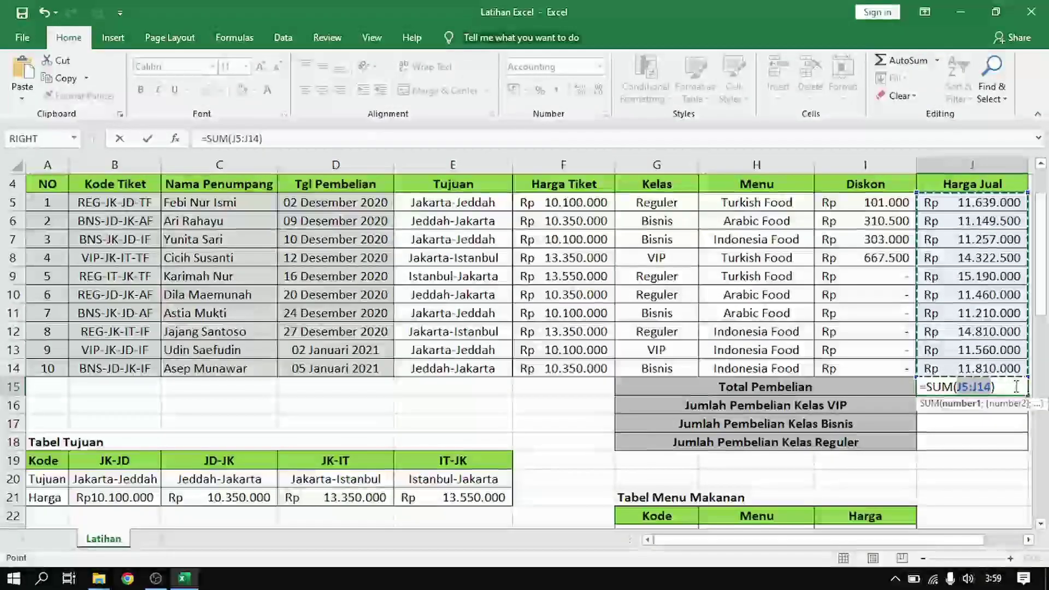
pyautogui.press('Return')
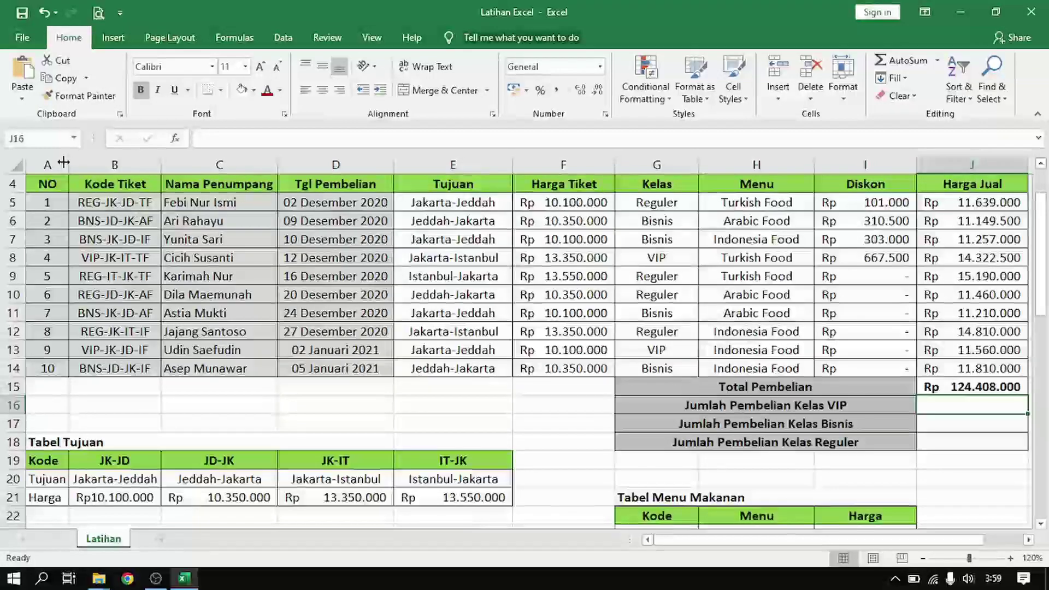
# Count the VIP class purchases in J16 with COUNTIF over the Kelas range G5:G14 and the criterion "VIP"
pyautogui.click(175, 139)
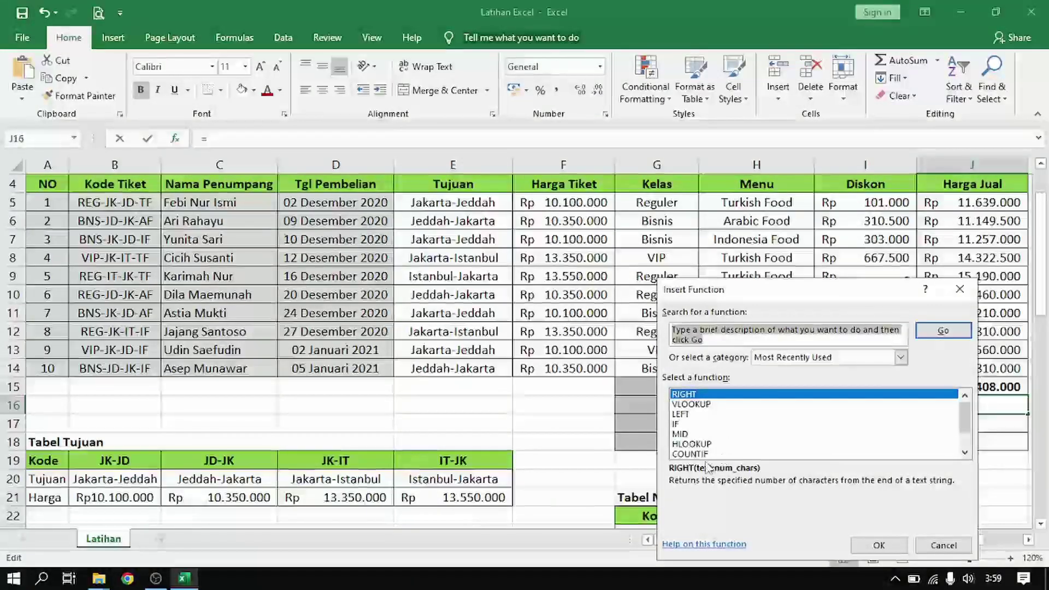
pyautogui.click(691, 454)
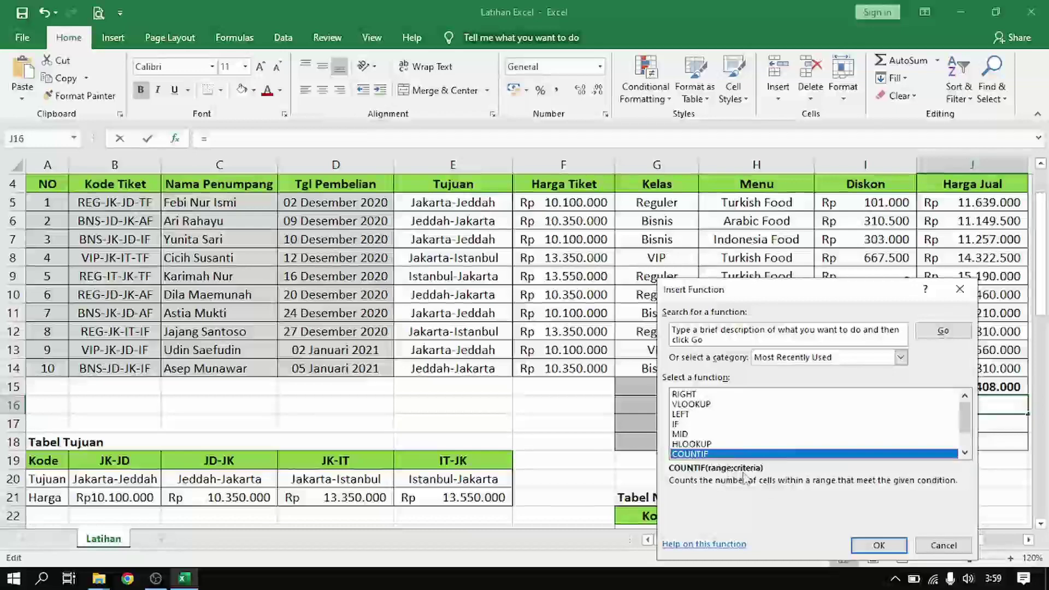
pyautogui.click(880, 545)
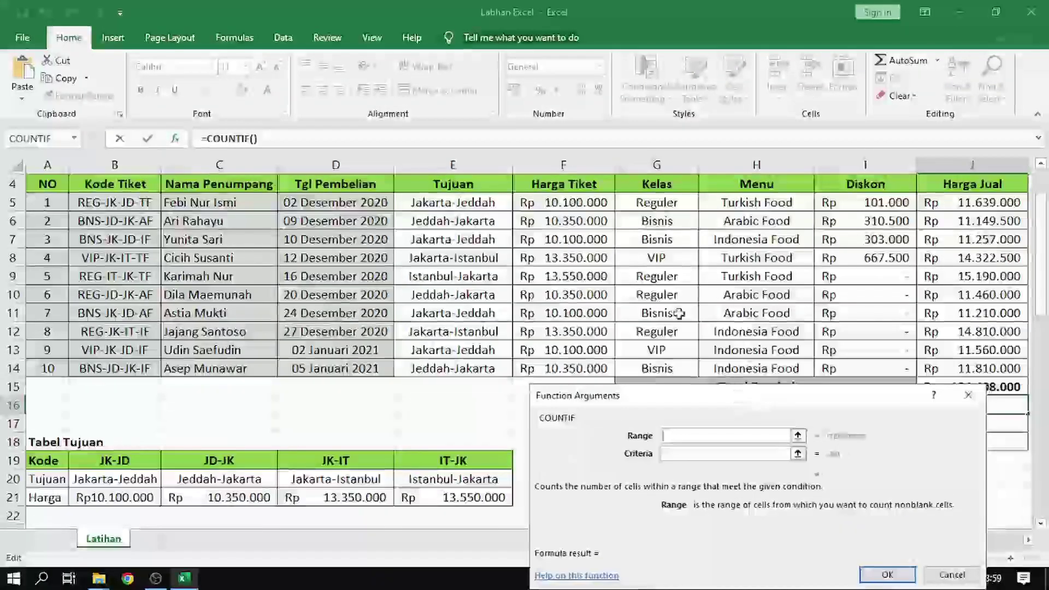
pyautogui.moveTo(654, 207); pyautogui.dragTo(662, 362)
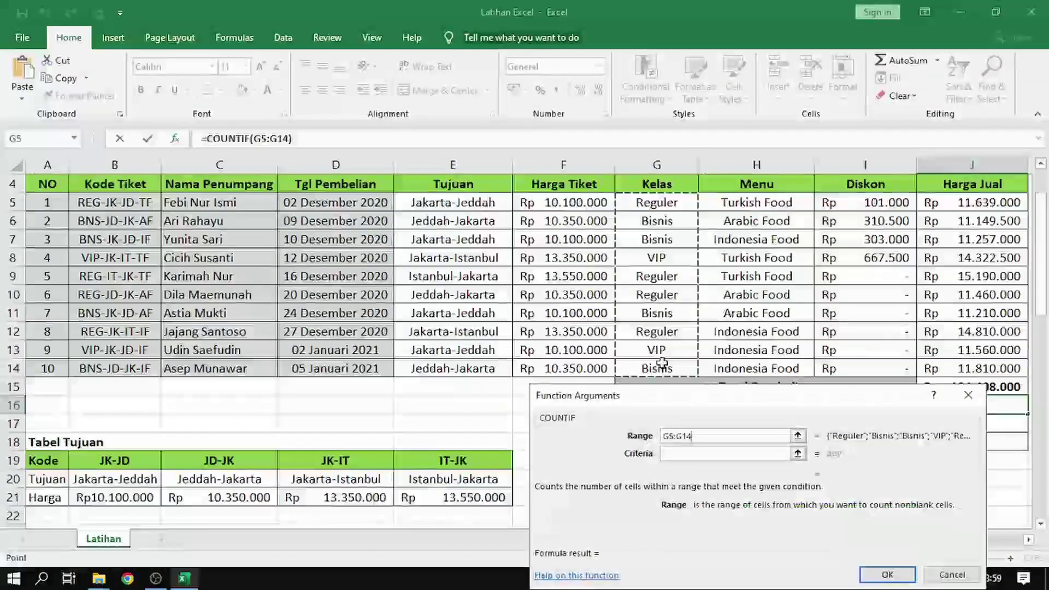
pyautogui.click(730, 454)
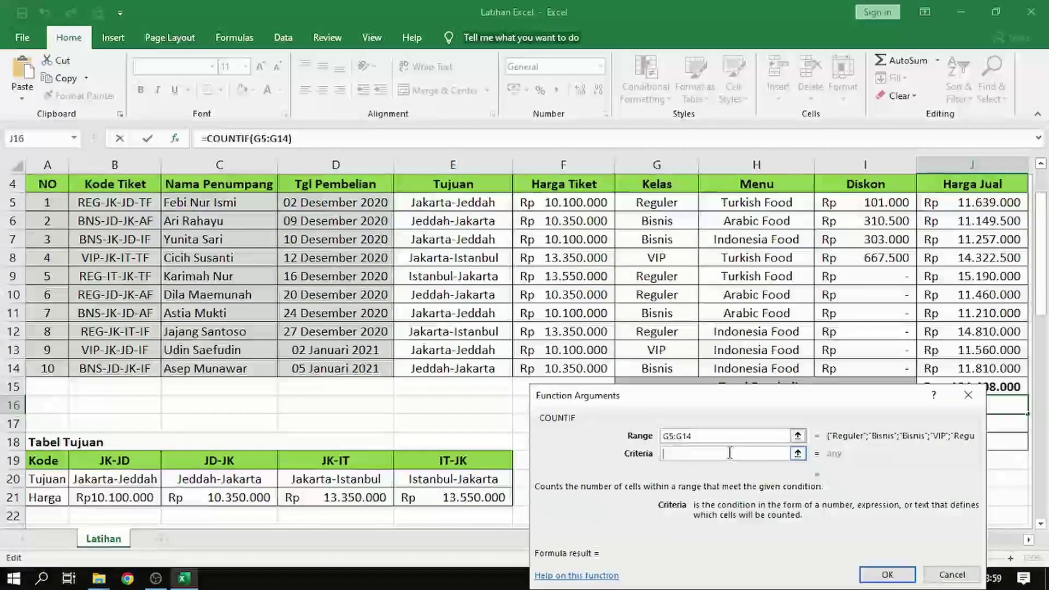
pyautogui.write('"')
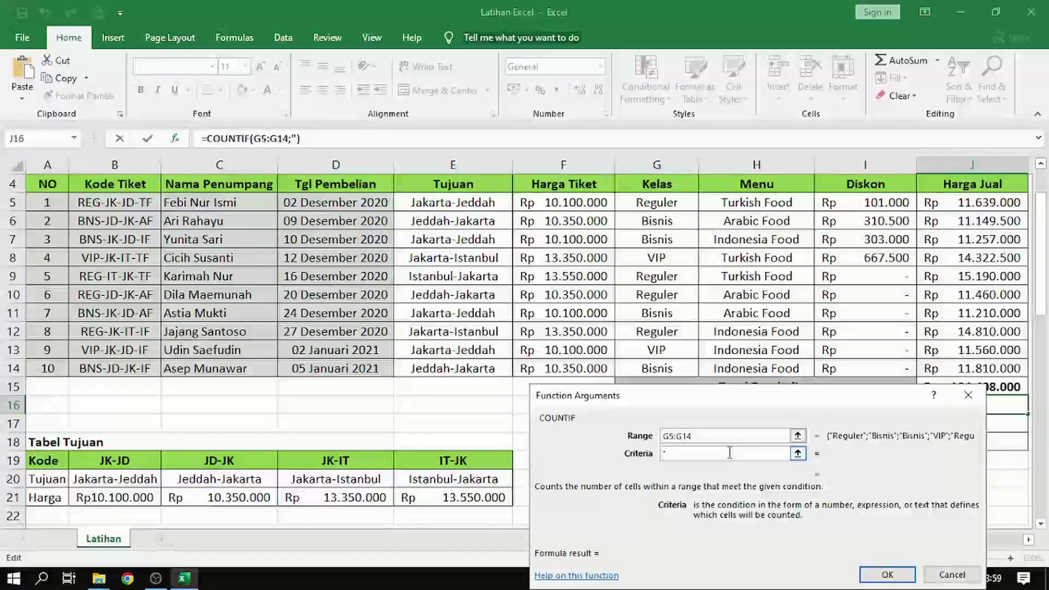
pyautogui.write('VIP"')
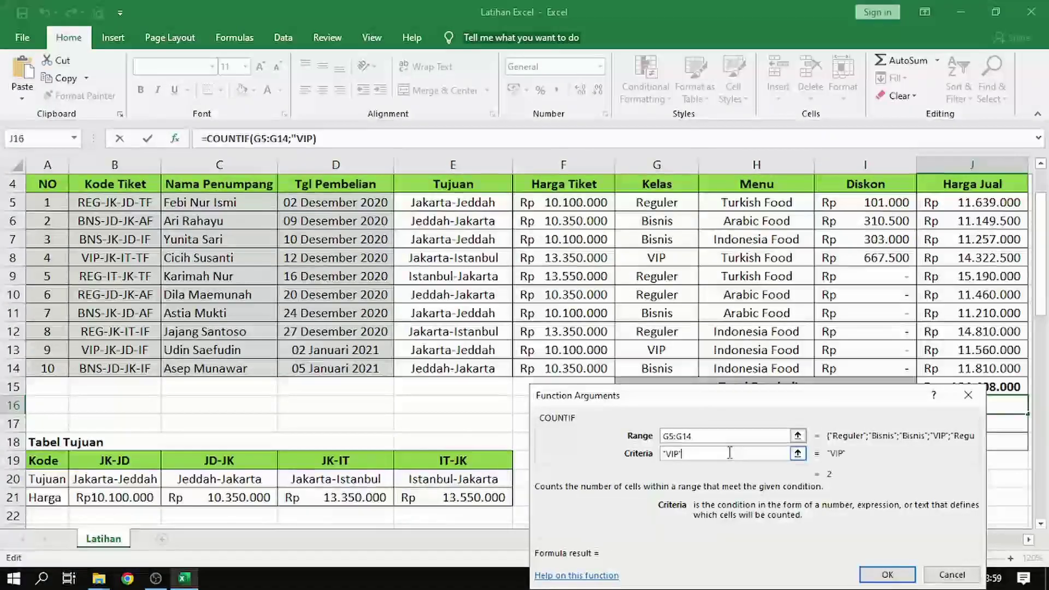
pyautogui.click(887, 574)
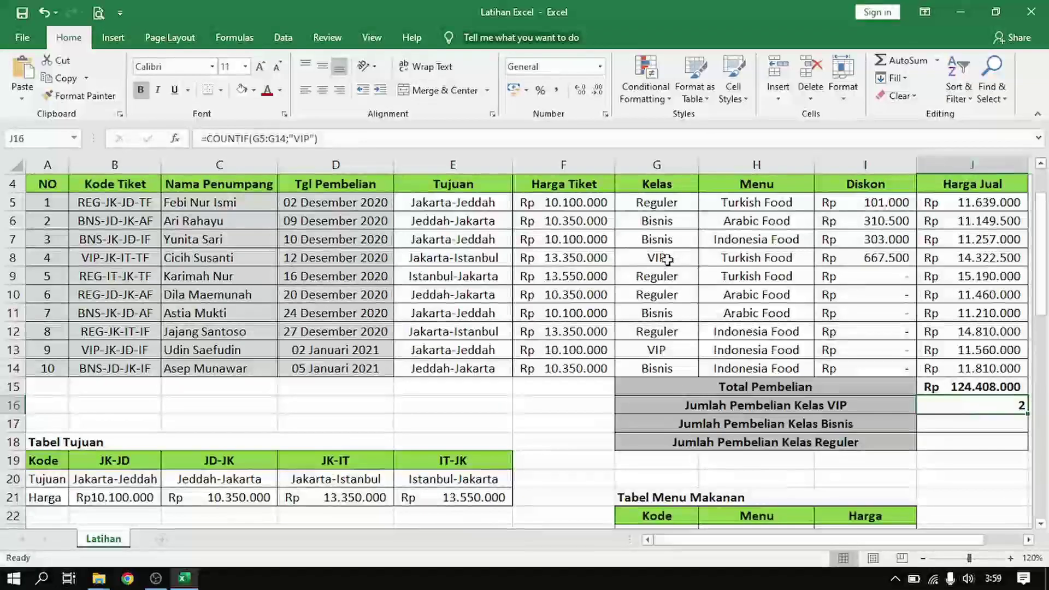
# Copy the full COUNTIF formula text from J16 and leave that cell as it is
pyautogui.click(320, 139)
pyautogui.moveTo(321, 138); pyautogui.dragTo(180, 141)
pyautogui.hotkey('ctrl', 'c')
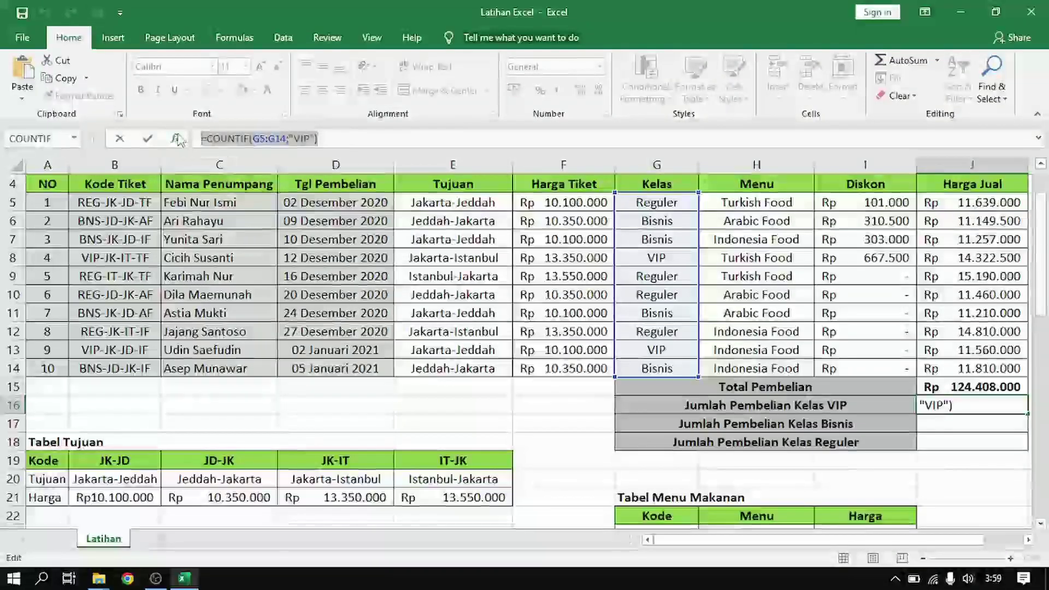
pyautogui.press('Return')
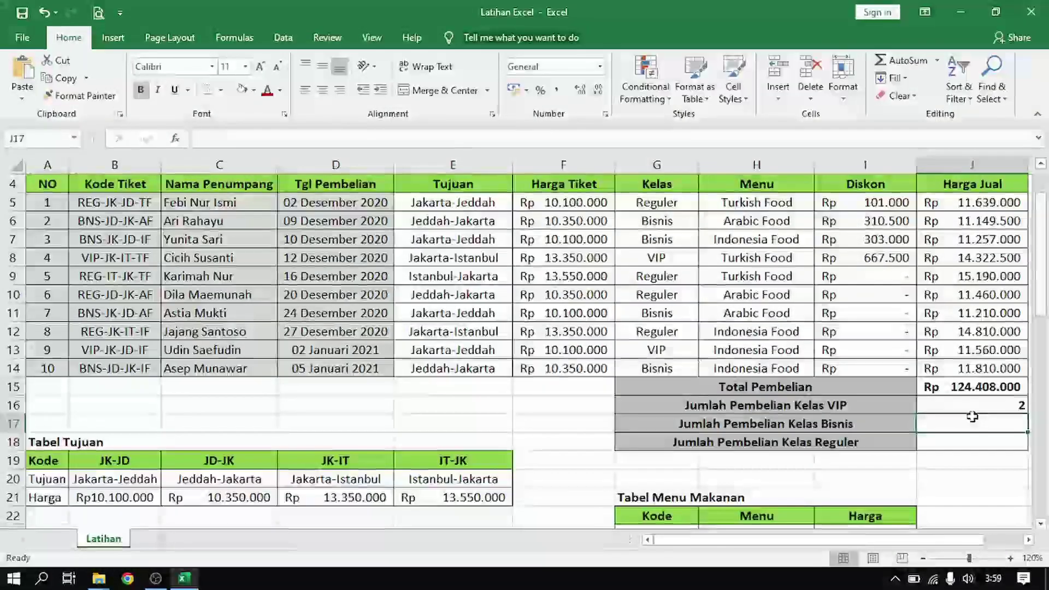
# Paste the COUNTIF formula into J17 for Jumlah Pembelian Kelas Bisnis and change its criterion to "Bisnis"
pyautogui.doubleClick(973, 418)
pyautogui.hotkey('ctrl', 'v')
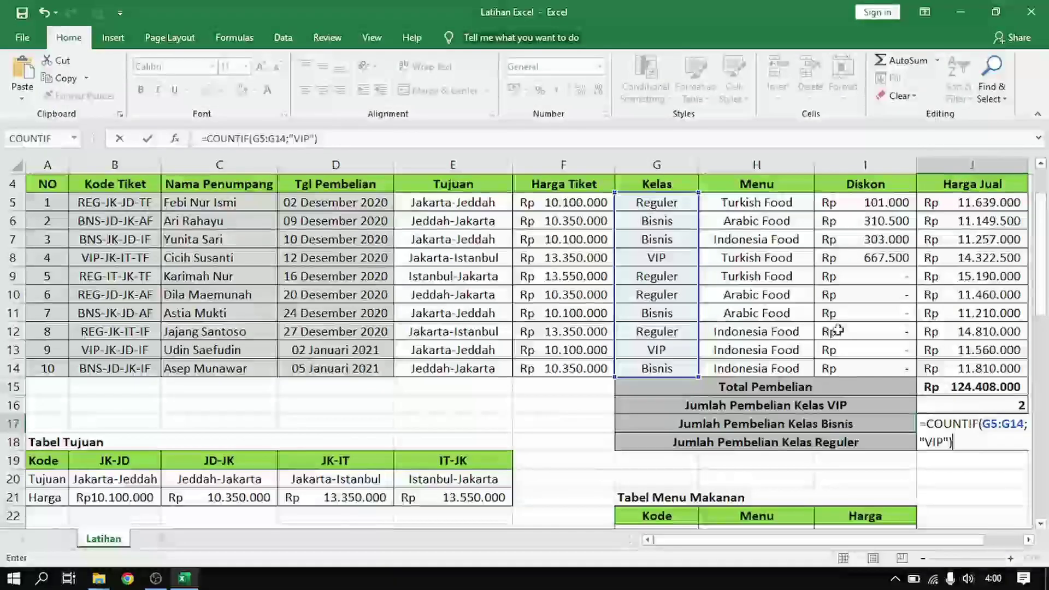
pyautogui.click(311, 140)
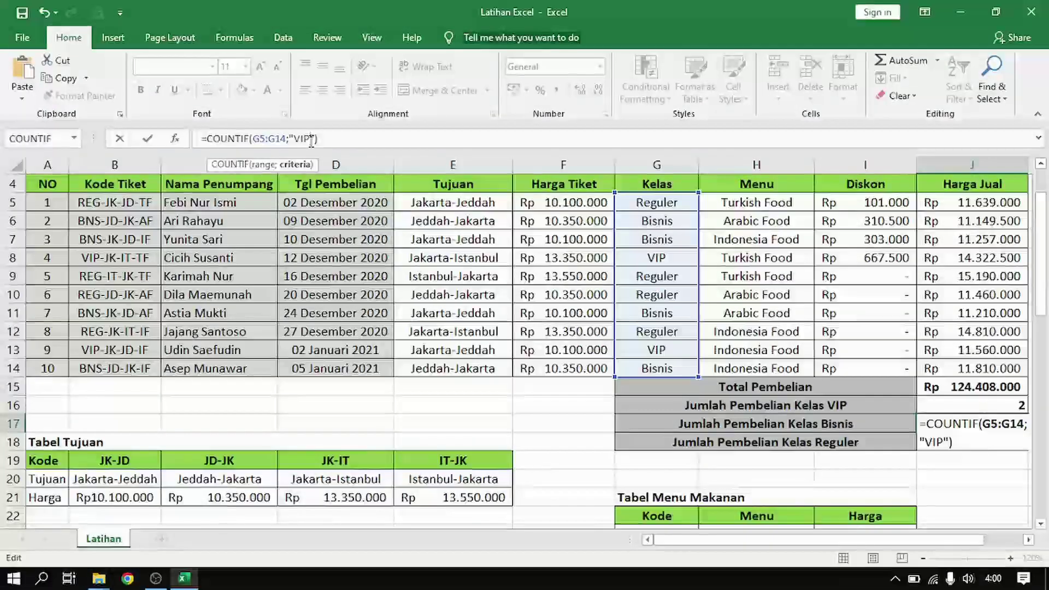
pyautogui.press('BackSpace')
pyautogui.press('BackSpace')
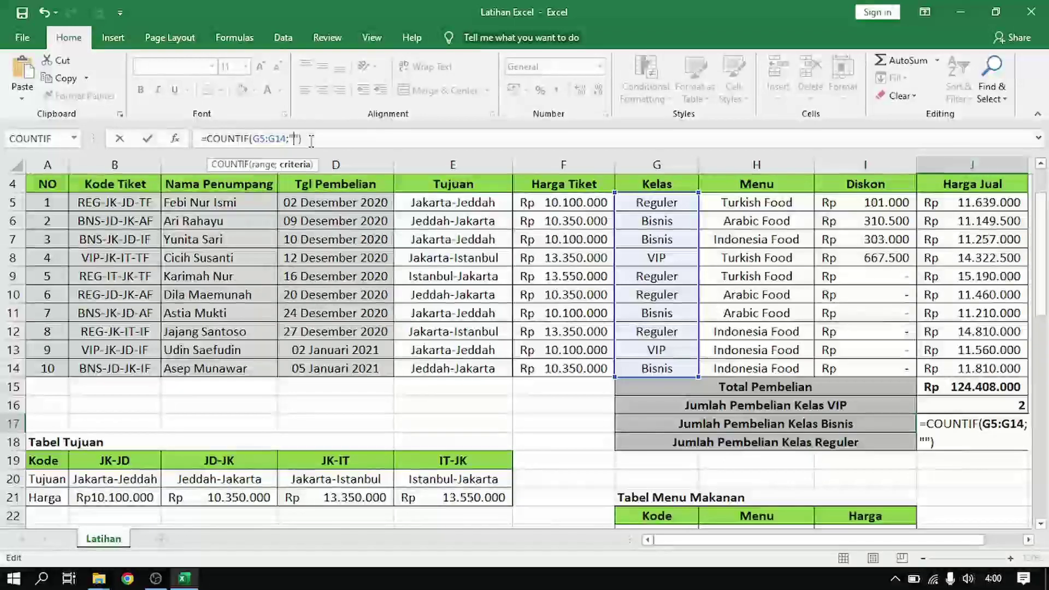
pyautogui.write('Bi')
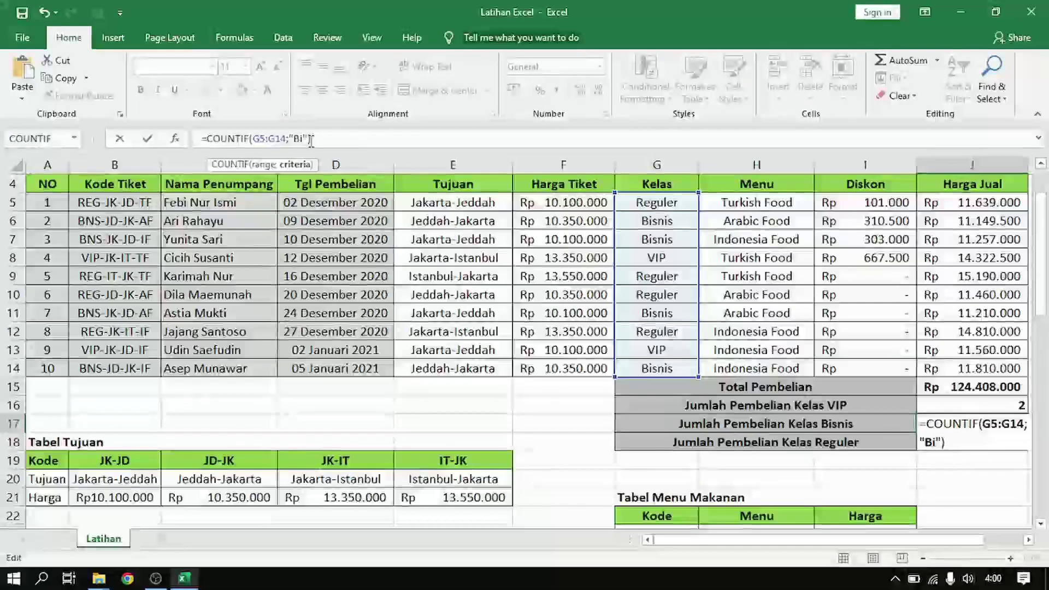
pyautogui.write('snis')
pyautogui.press('Return')
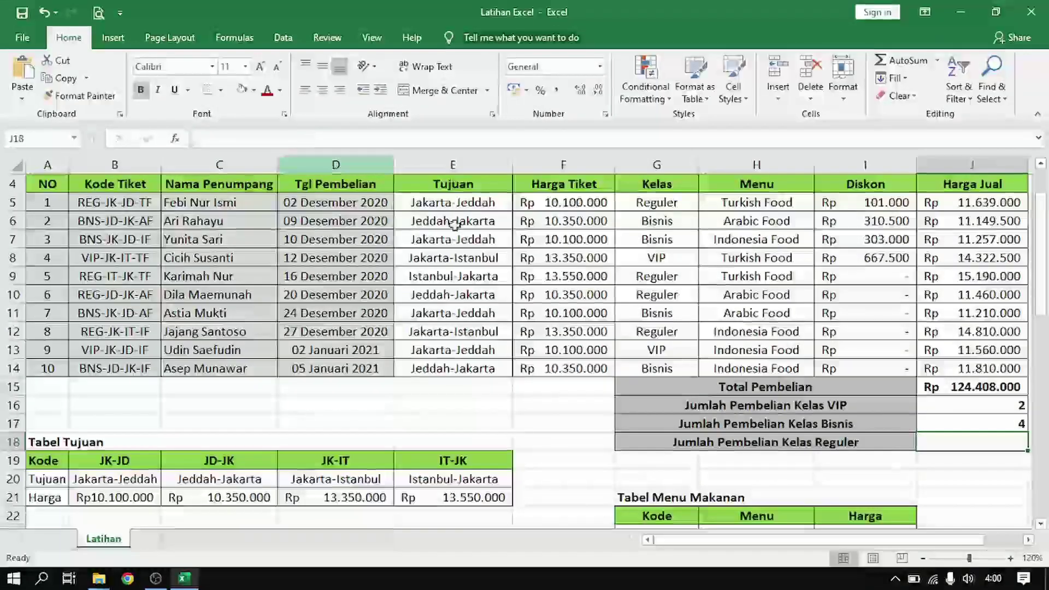
# Paste the COUNTIF formula into J18 for Jumlah Pembelian Kelas Reguler and change its criterion to "Reguler"
pyautogui.hotkey('ctrl', 'v')
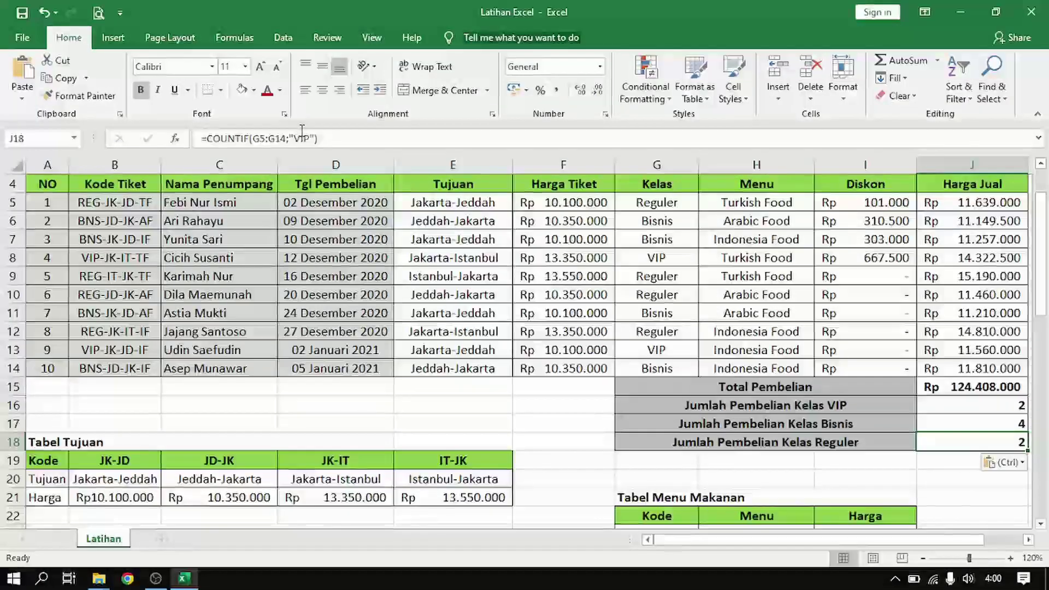
pyautogui.click(309, 136)
pyautogui.press('BackSpace')
pyautogui.press('BackSpace')
pyautogui.press('BackSpace')
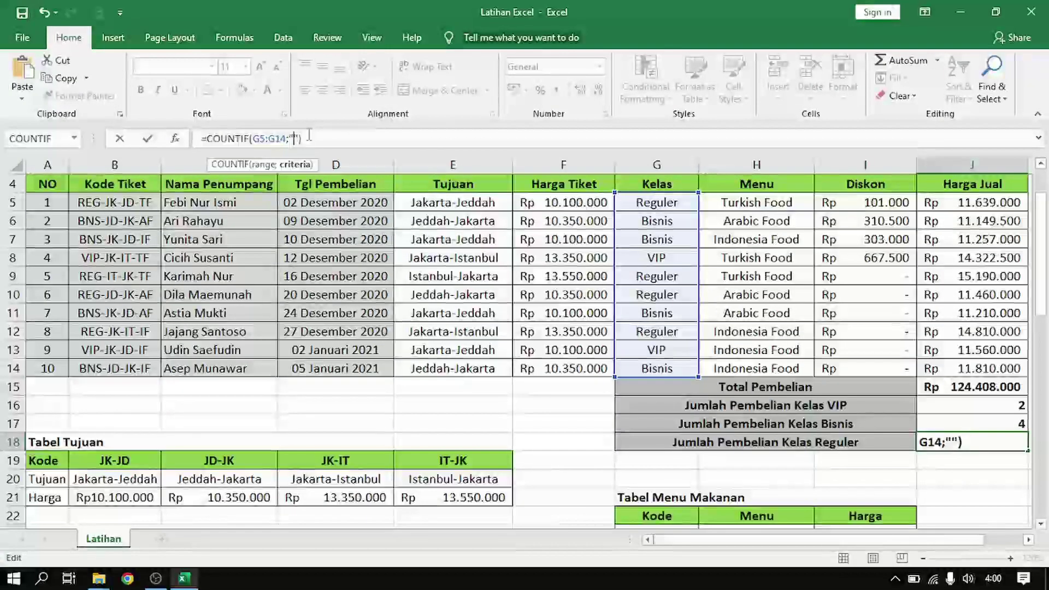
pyautogui.write('Reguler')
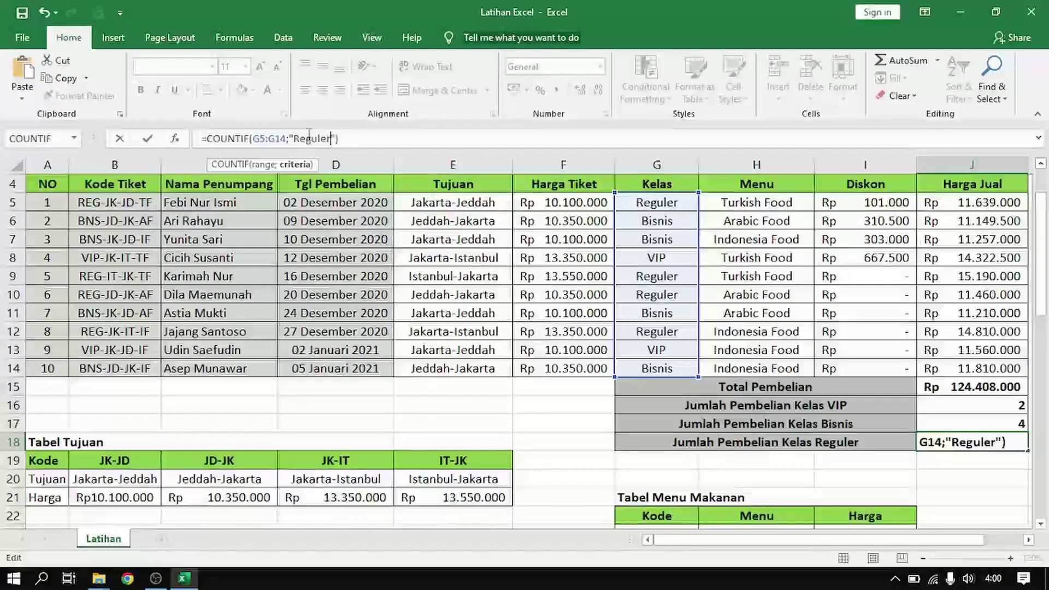
pyautogui.press('Return')
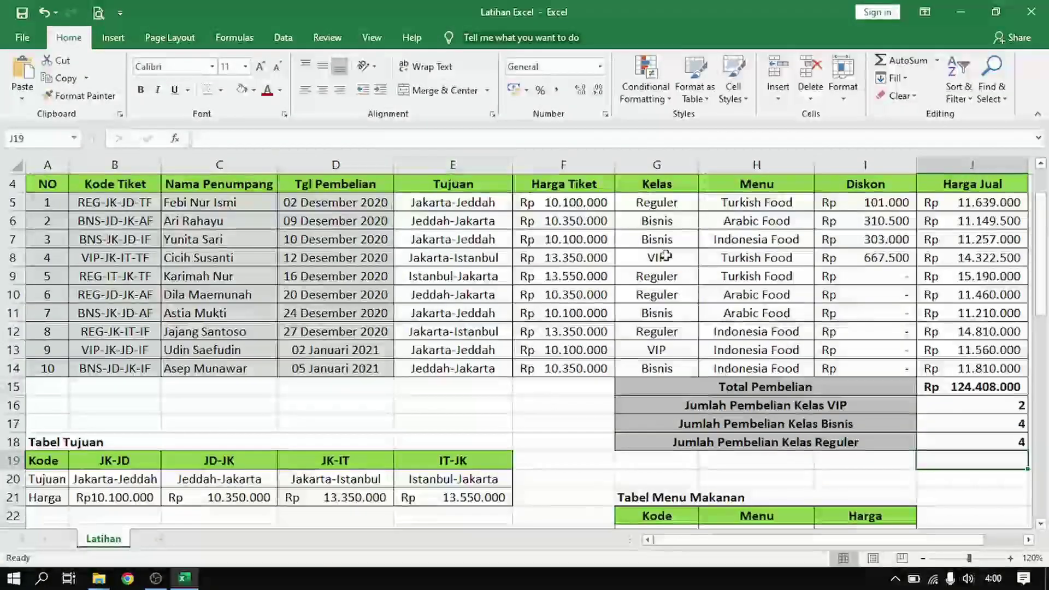
# Review the class counts, the ticket table's columns from Tujuan to Harga Jual, the summary cells J15:J18 and the reference tables below
pyautogui.click(1016, 423)
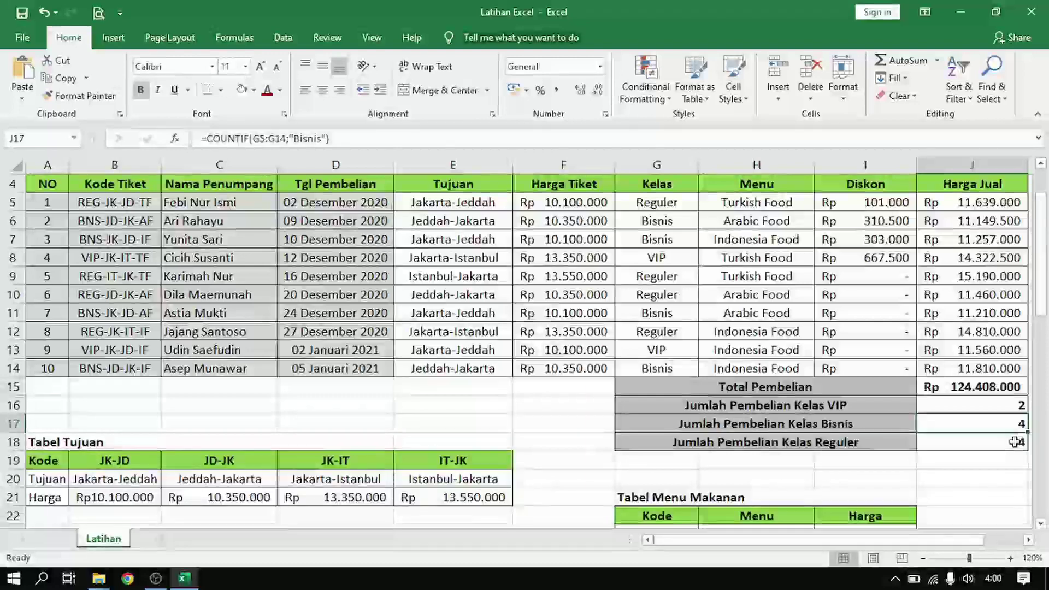
pyautogui.click(1015, 442)
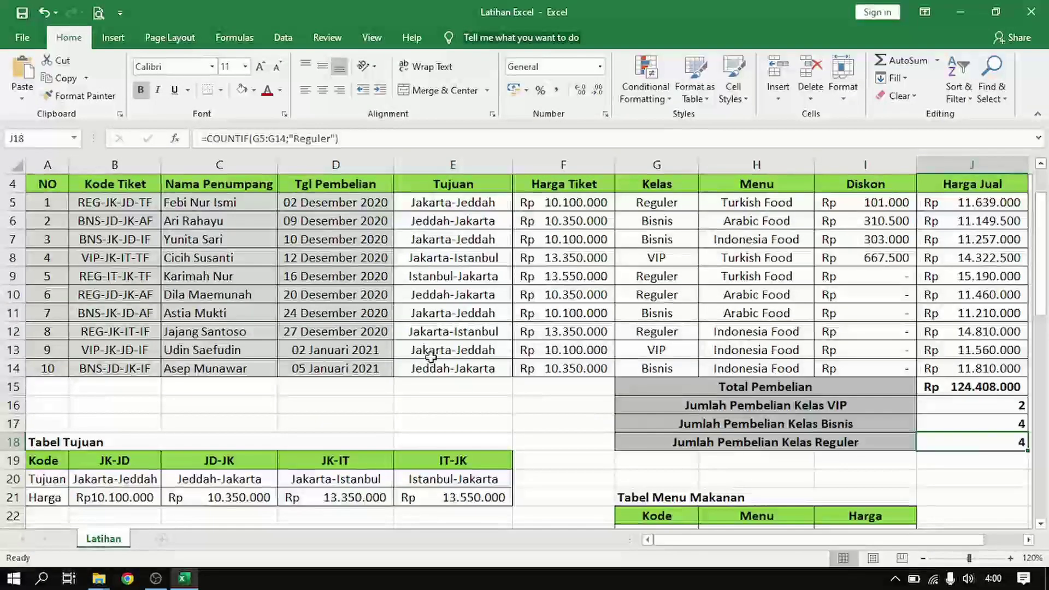
pyautogui.scroll(1, 399, 312)
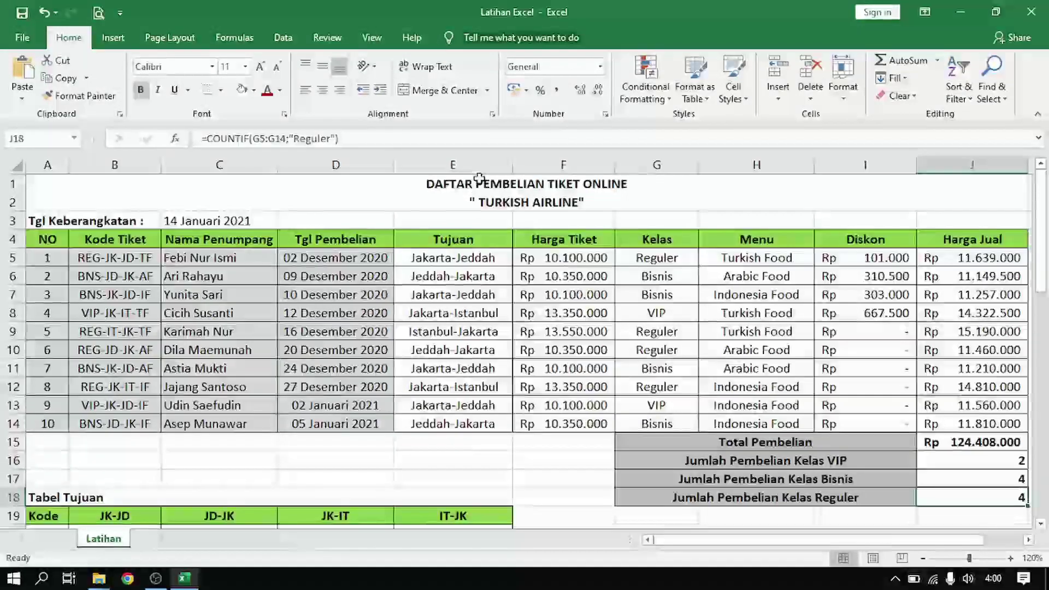
pyautogui.moveTo(479, 177); pyautogui.dragTo(493, 442)
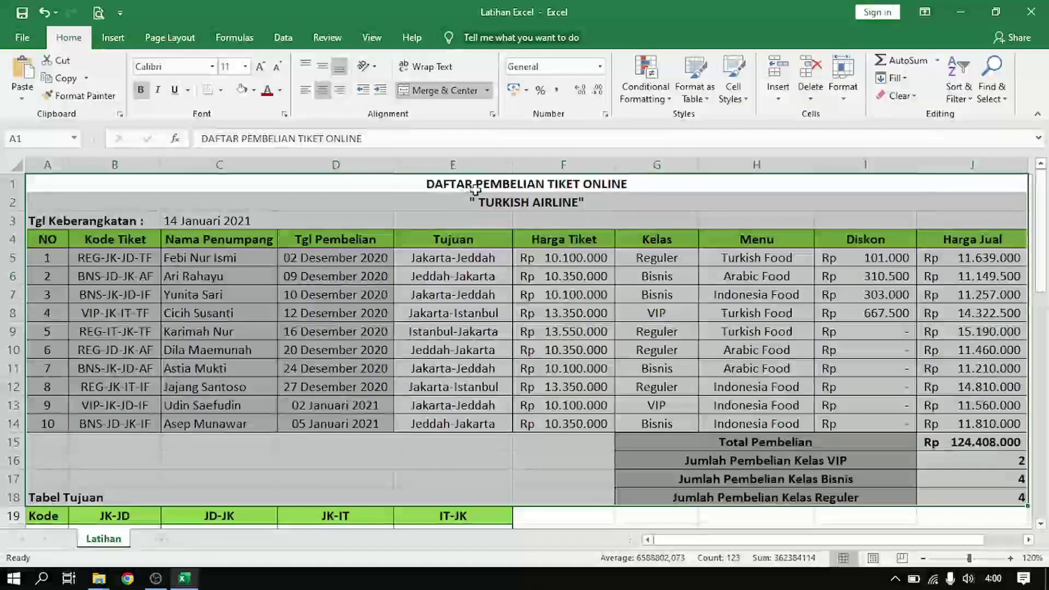
pyautogui.click(686, 297)
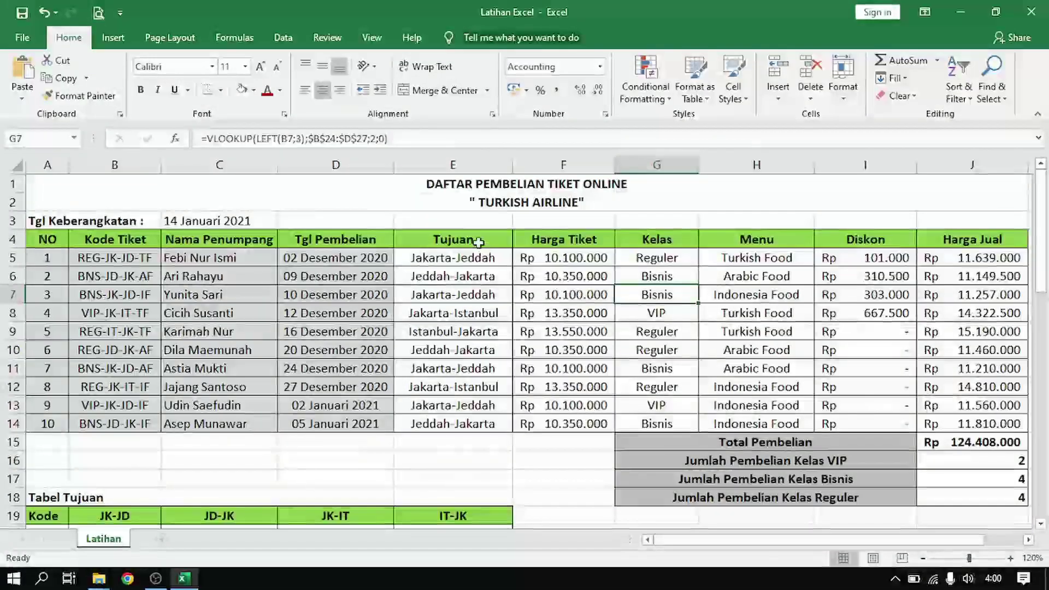
pyautogui.click(537, 241)
pyautogui.click(657, 240)
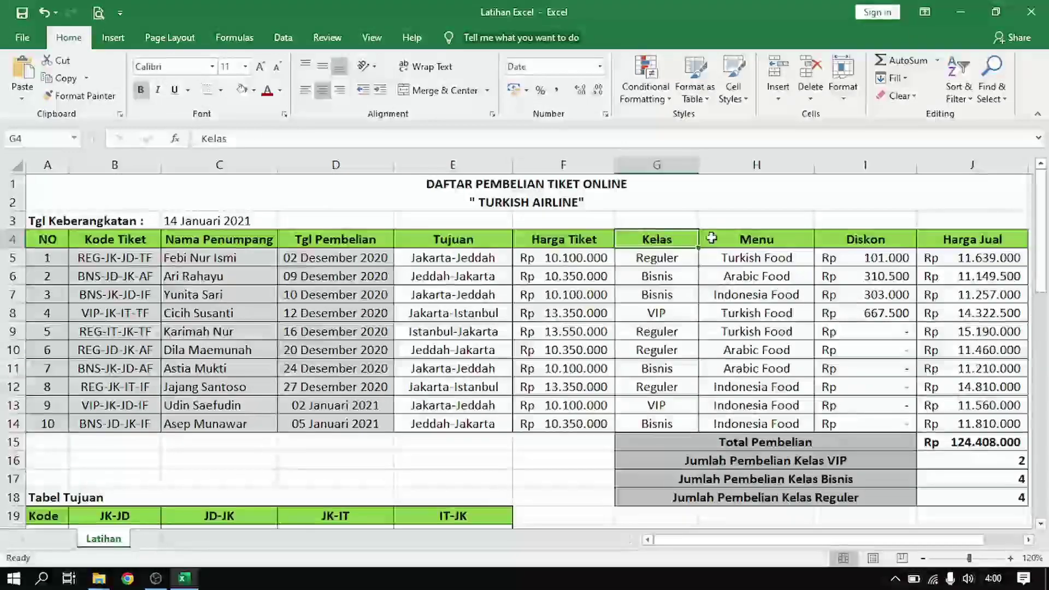
pyautogui.click(768, 239)
pyautogui.click(852, 239)
pyautogui.click(971, 241)
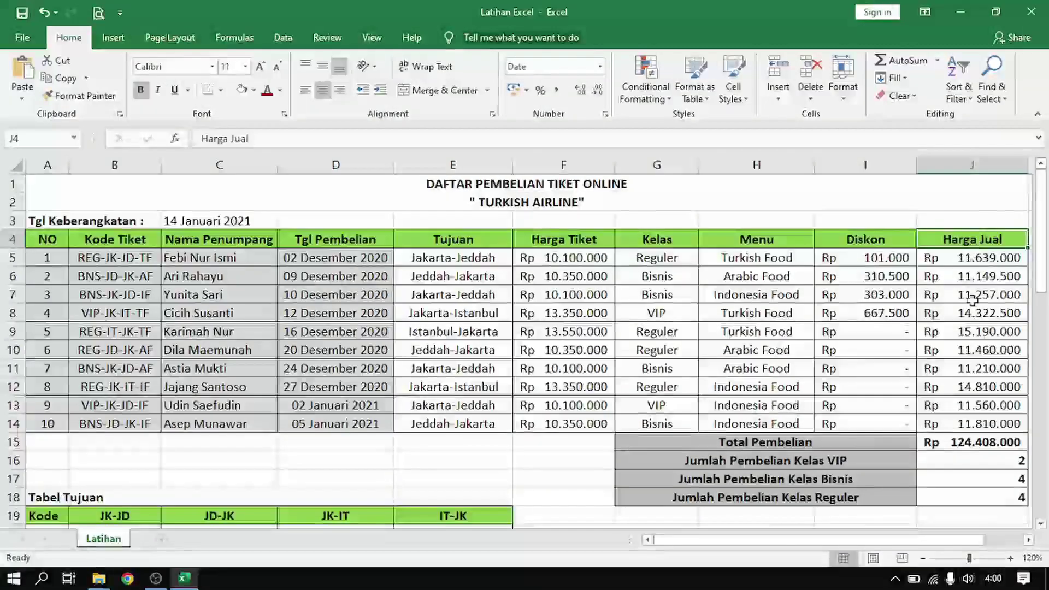
pyautogui.click(954, 447)
pyautogui.moveTo(954, 449); pyautogui.dragTo(954, 500)
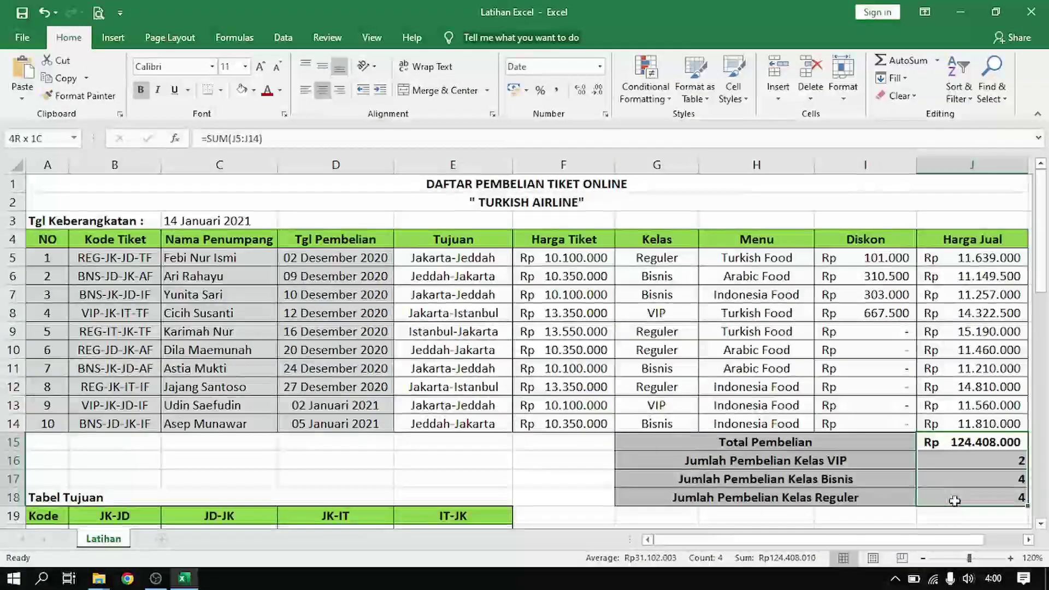
pyautogui.scroll(-2, 469, 386)
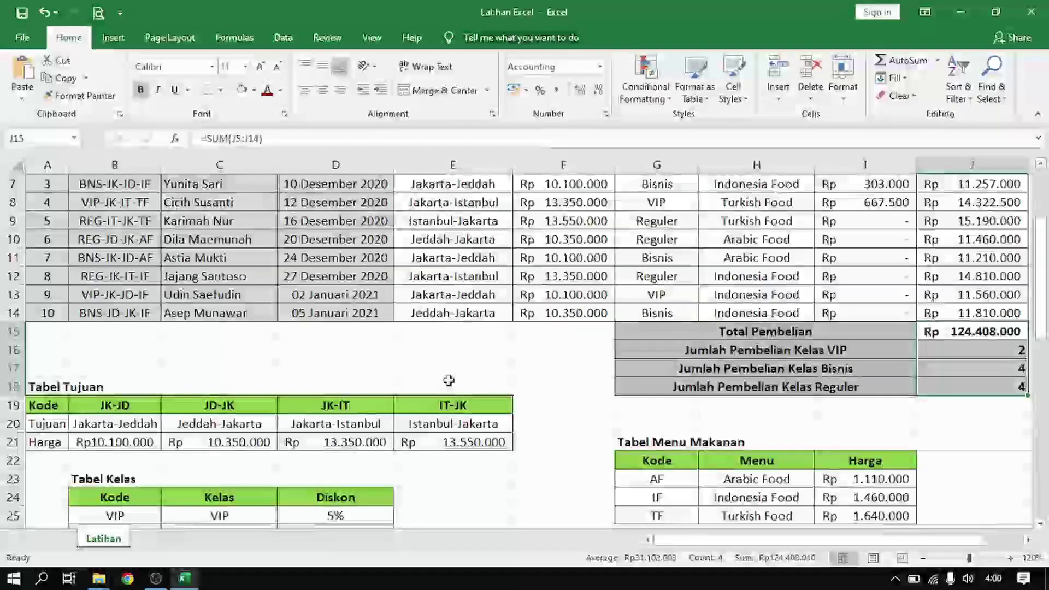
pyautogui.scroll(-3, 439, 379)
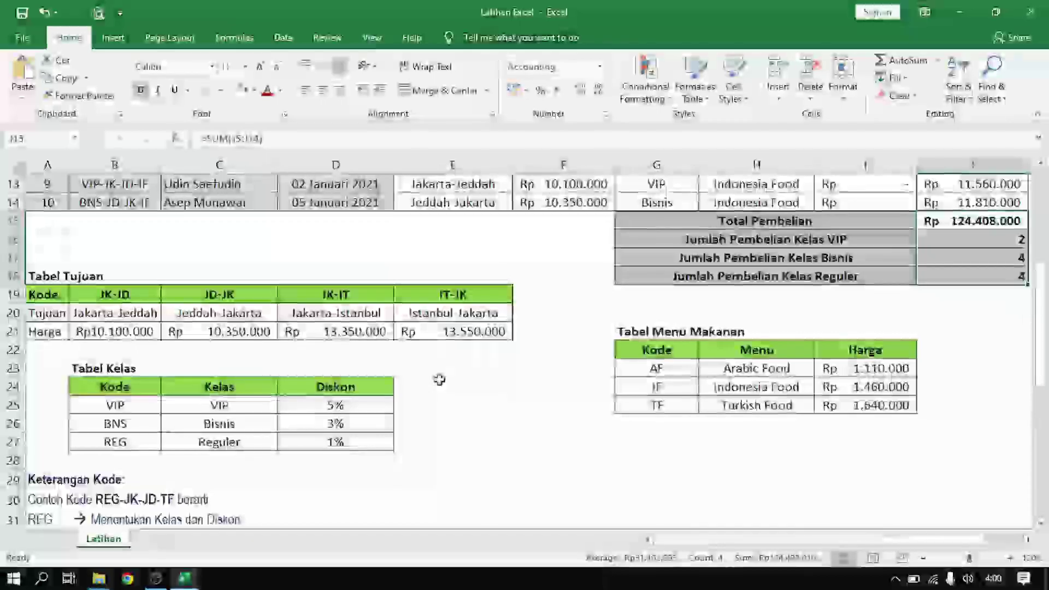
pyautogui.scroll(4, 421, 375)
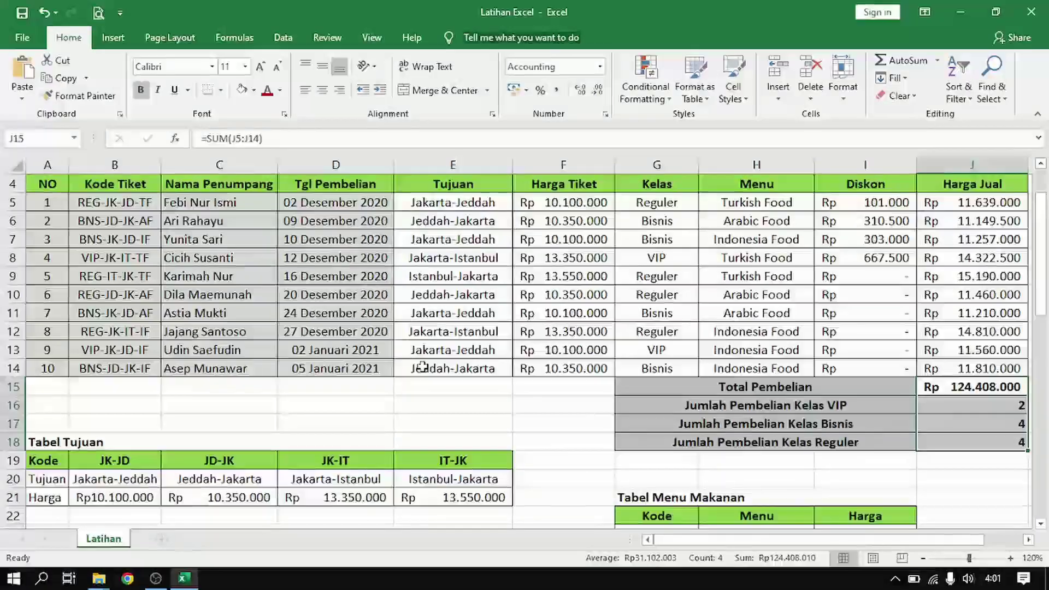
pyautogui.scroll(1, 422, 367)
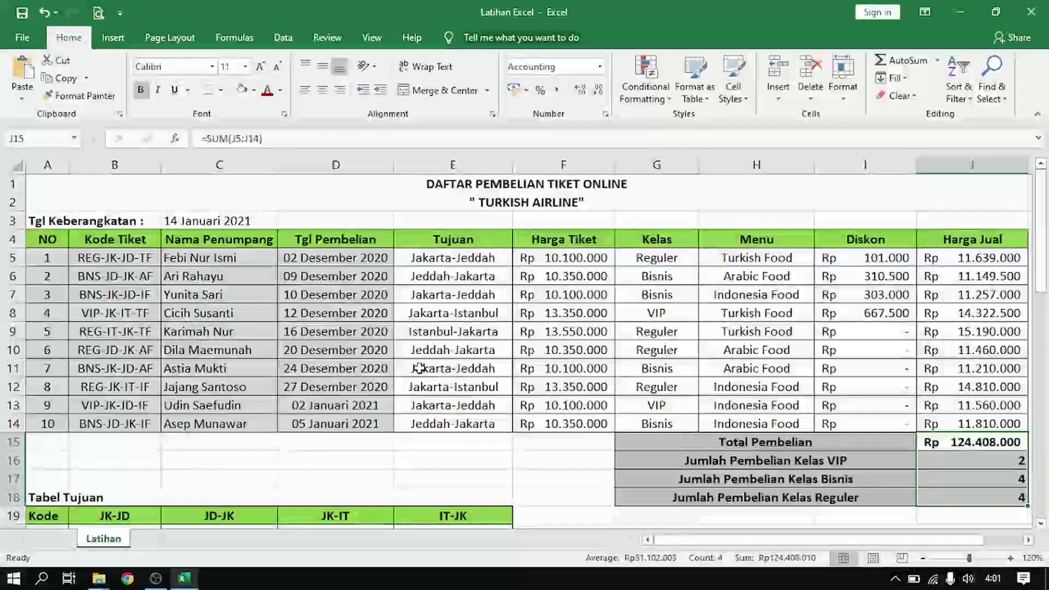